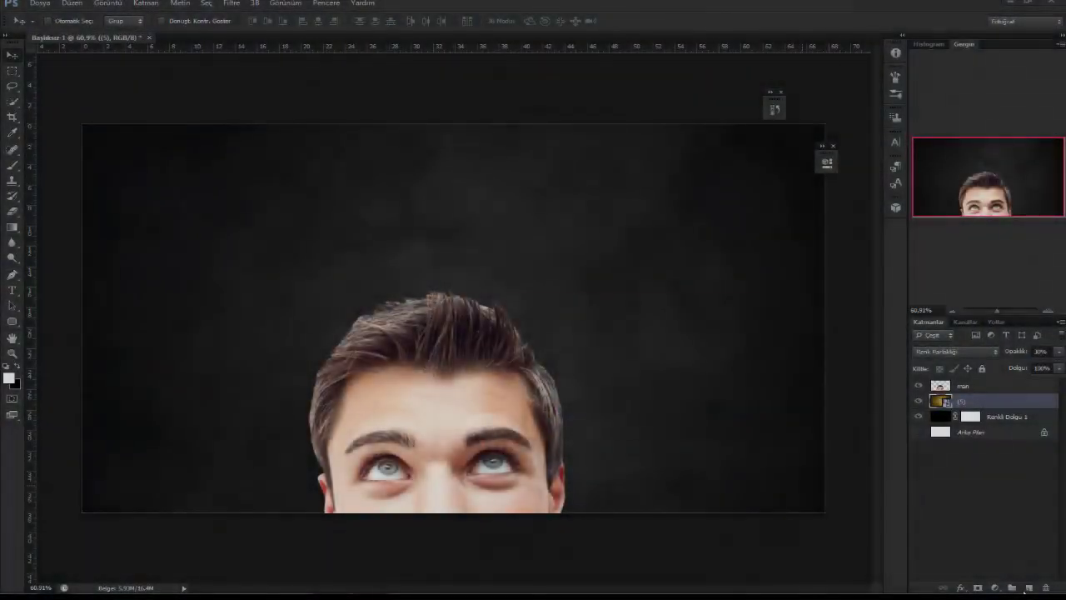
Add a new empty layer and set the gradient's left color stop to dark red 2e0000
{"action": "left_click", "coordinate": [1030, 588]}
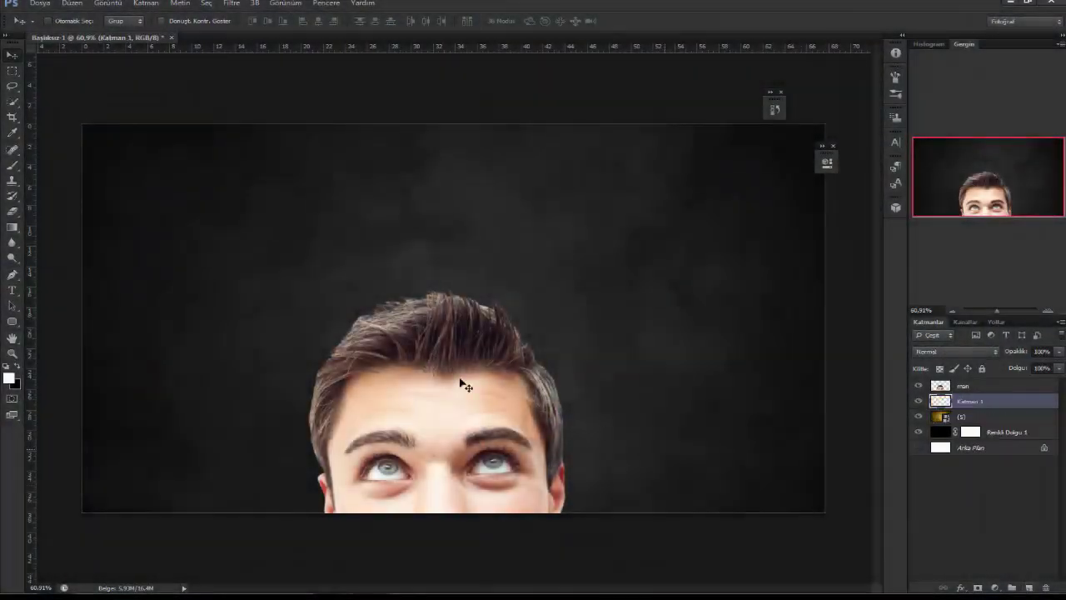
{"action": "left_click", "coordinate": [11, 226]}
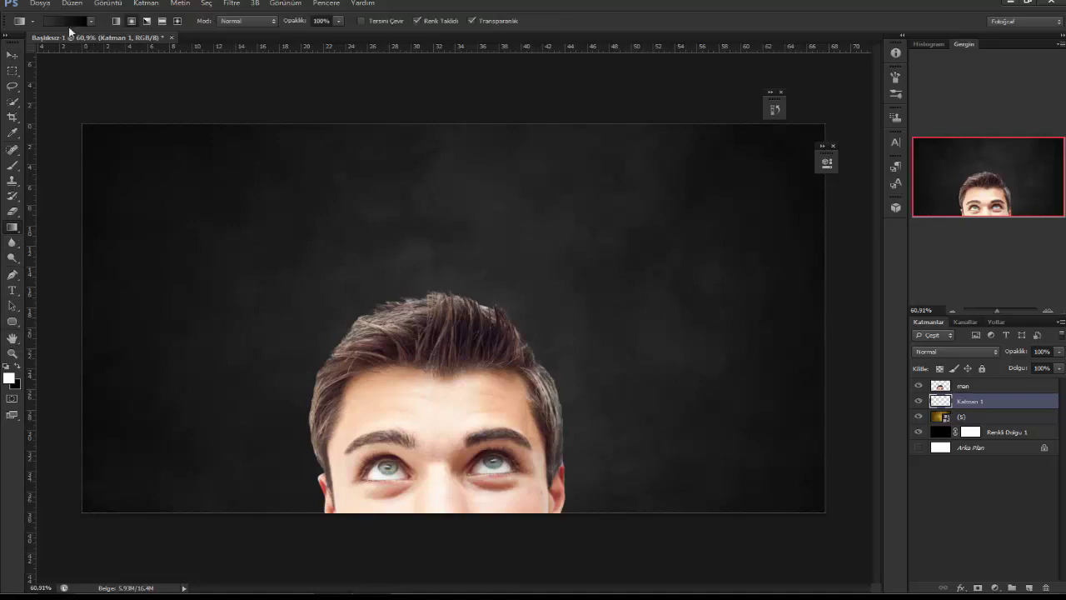
{"action": "left_click", "coordinate": [62, 21]}
{"action": "left_click", "coordinate": [383, 328]}
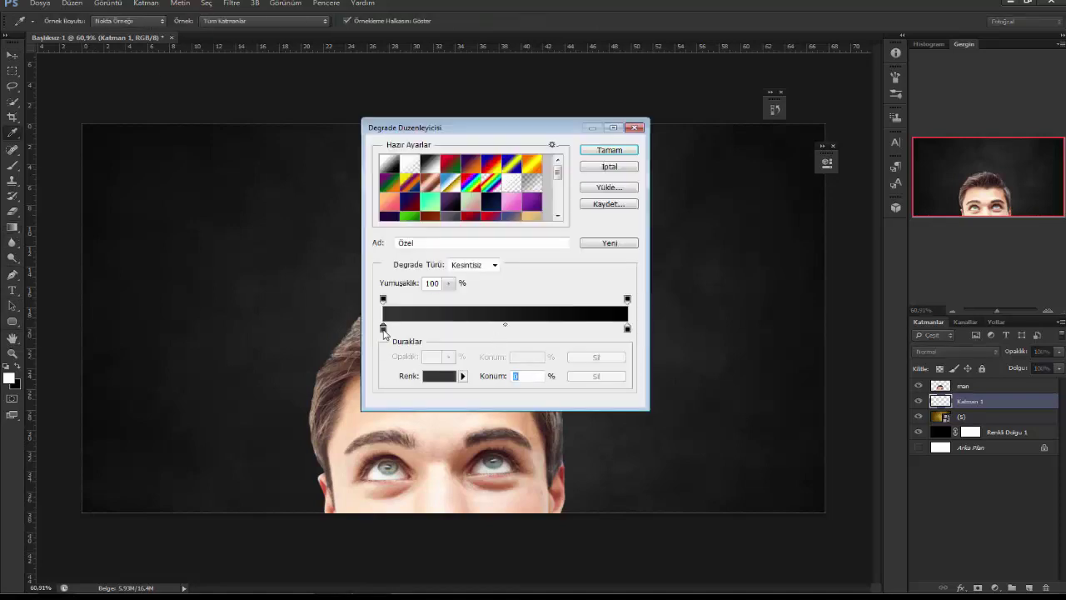
{"action": "double_click", "coordinate": [383, 329]}
{"action": "left_click_drag", "start_coordinate": [412, 440], "coordinate": [437, 370]}
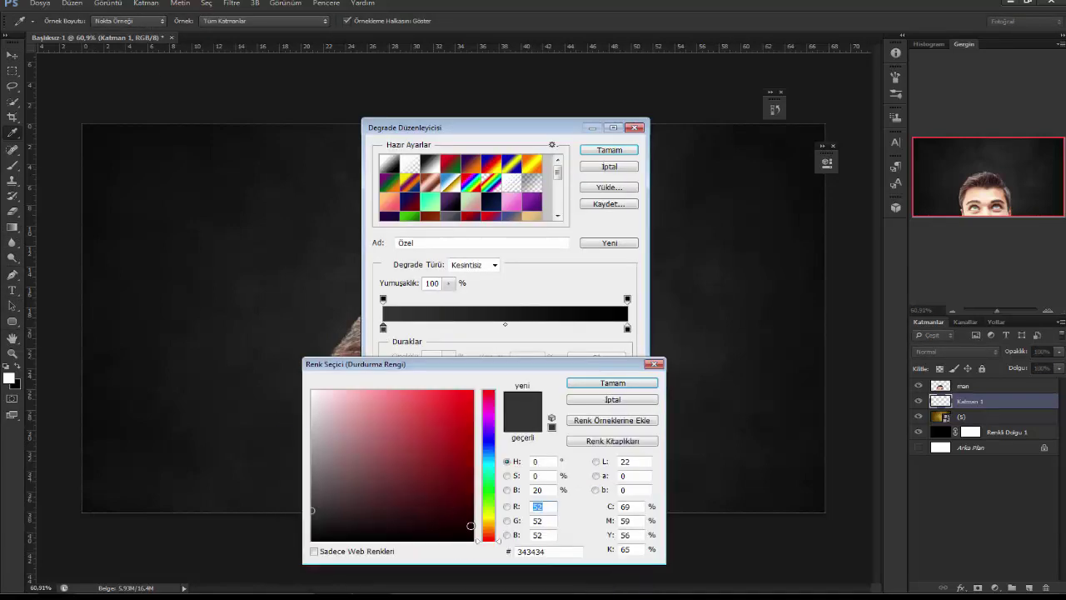
{"action": "left_click", "coordinate": [477, 517]}
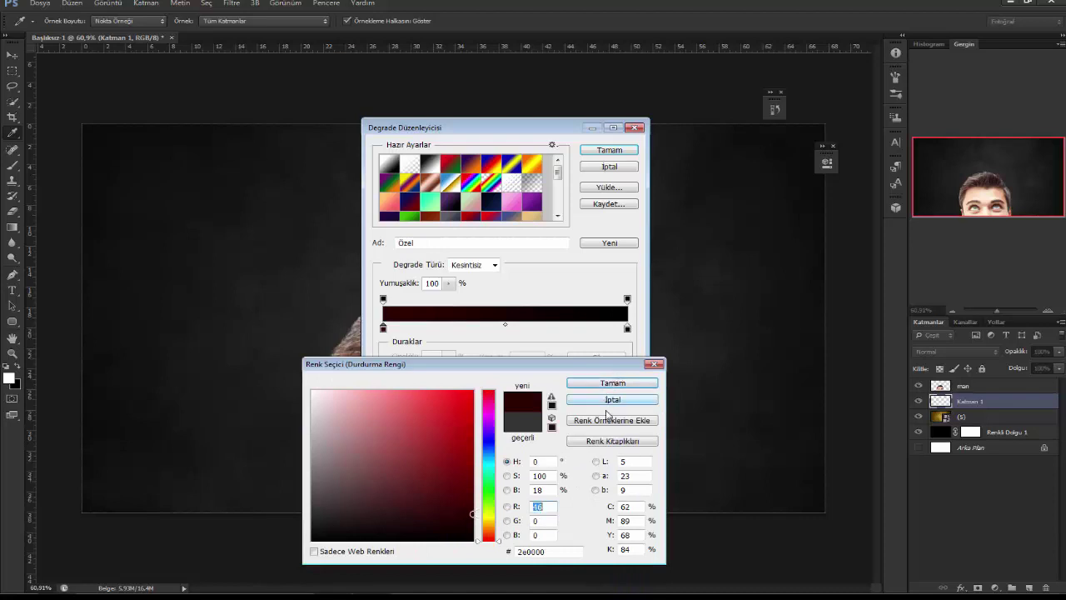
{"action": "left_click", "coordinate": [613, 383]}
{"action": "left_click", "coordinate": [609, 151]}
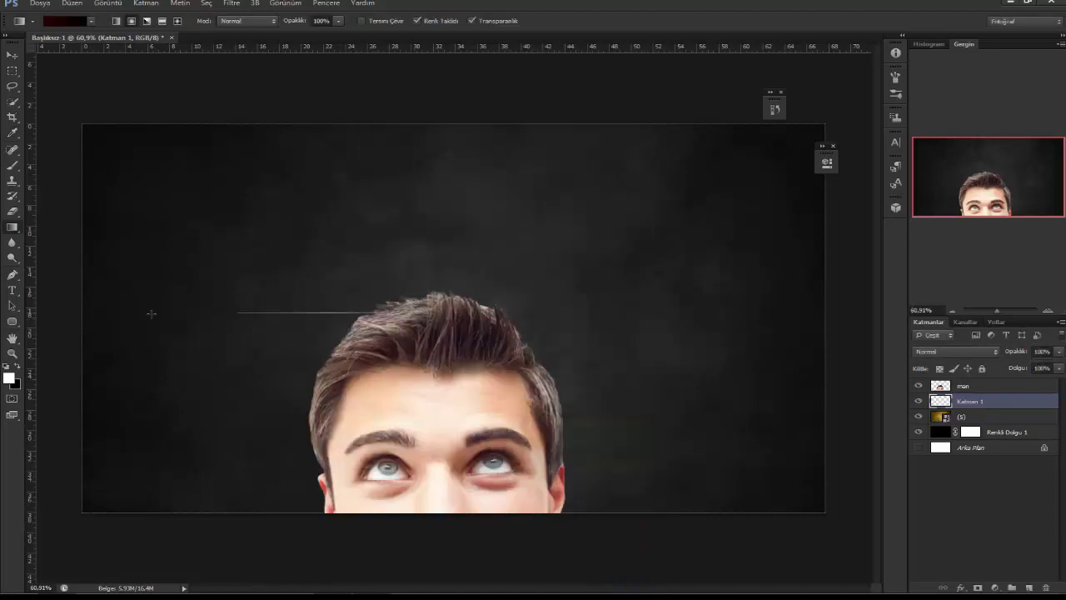
Draw a dark red radial gradient behind the head on Katman 1, blended in Ekran (Screen) mode
{"action": "left_click_drag", "start_coordinate": [151, 314], "coordinate": [146, 315]}
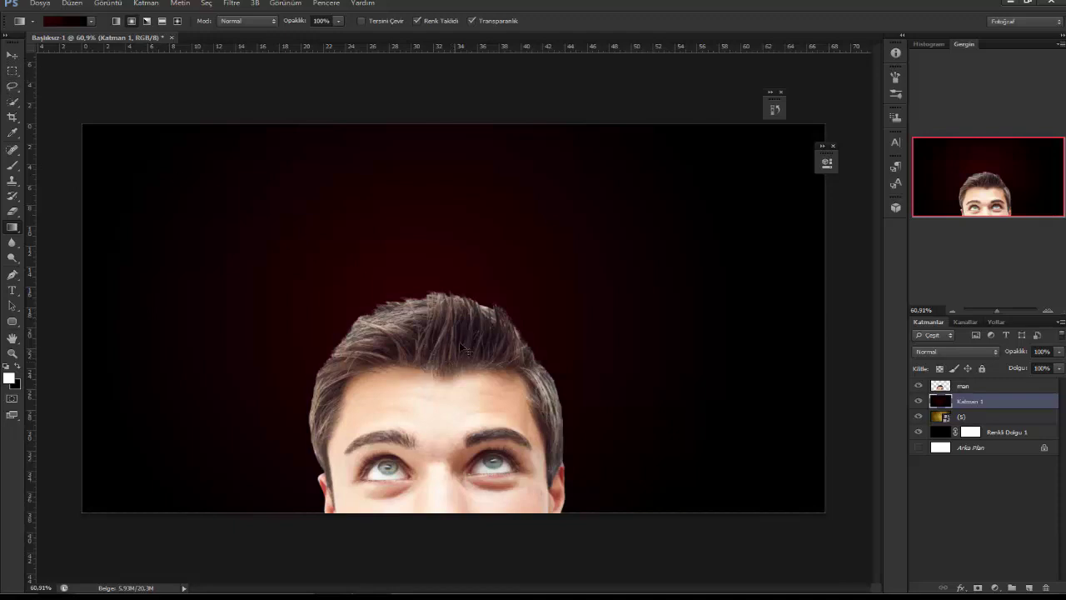
{"action": "key", "text": "ctrl+z"}
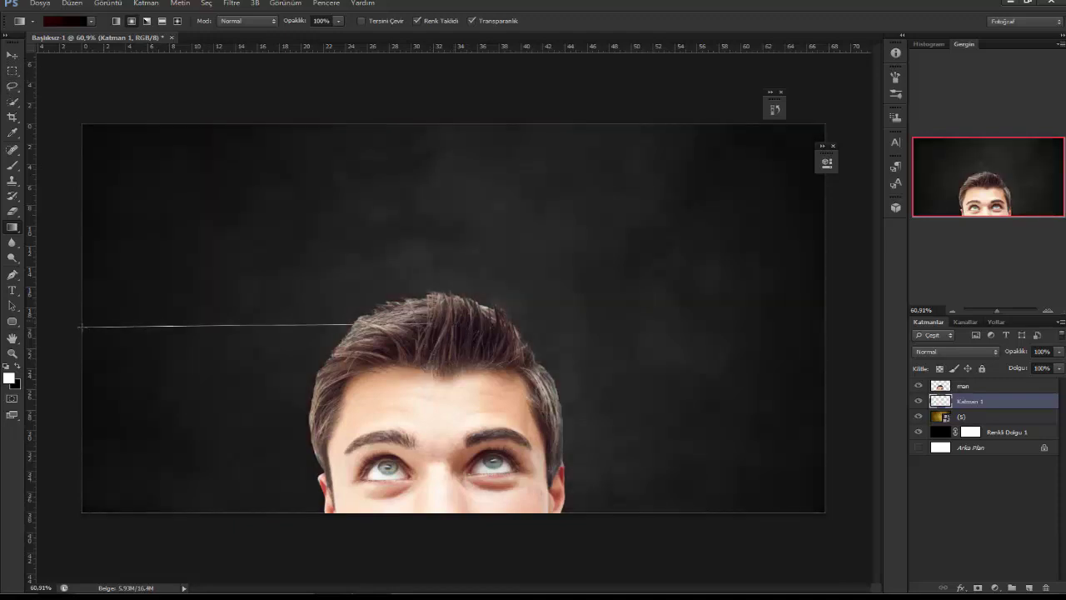
{"action": "left_click_drag", "start_coordinate": [166, 310], "coordinate": [105, 331]}
{"action": "left_click", "coordinate": [955, 351]}
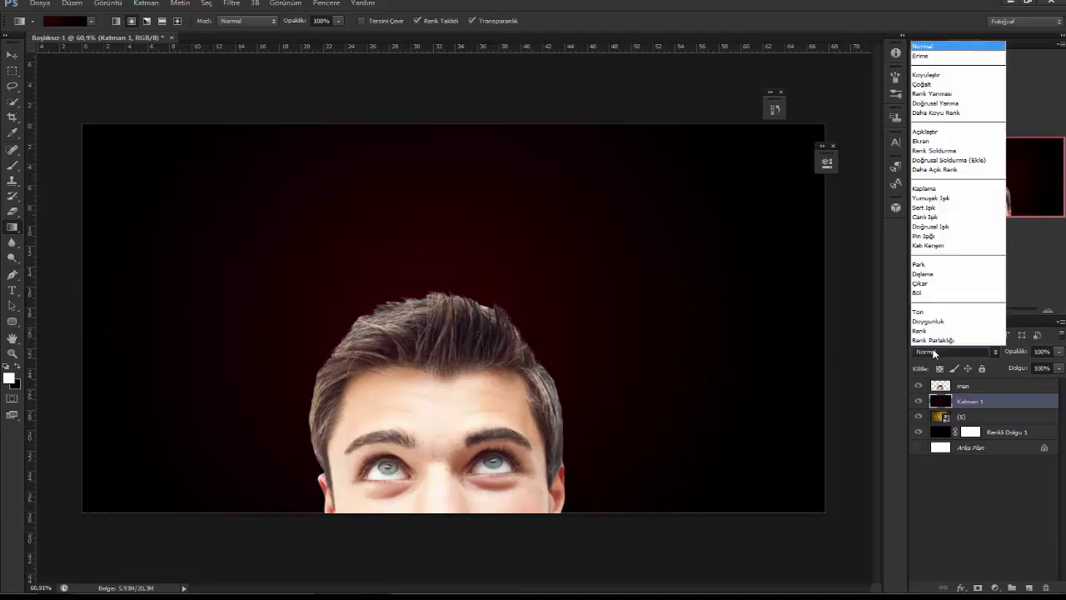
{"action": "left_click", "coordinate": [918, 198]}
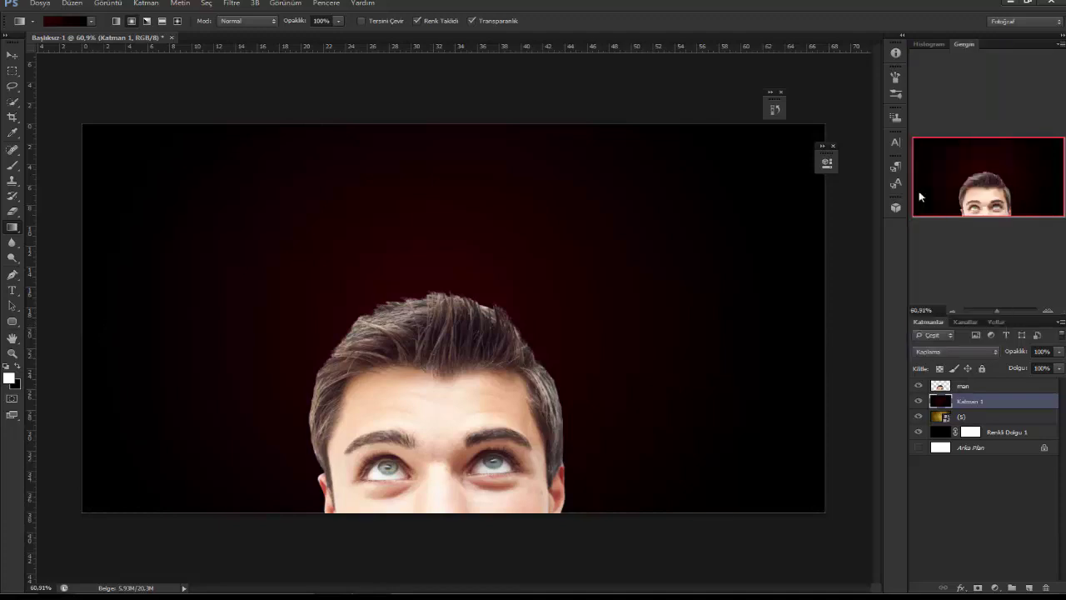
{"action": "left_click", "coordinate": [950, 352]}
{"action": "left_click", "coordinate": [944, 352]}
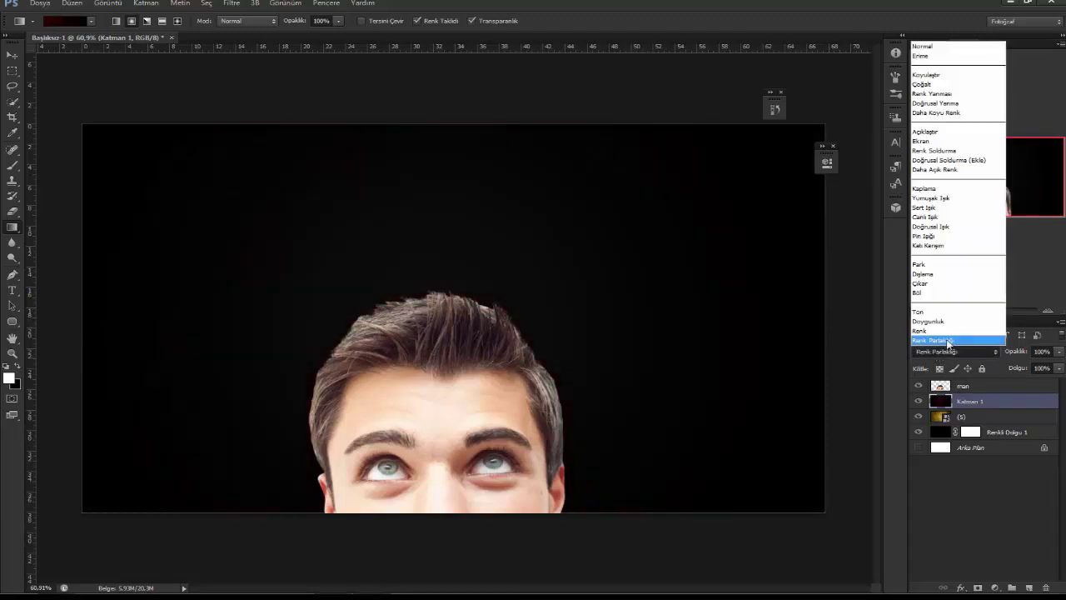
{"action": "left_click", "coordinate": [952, 142]}
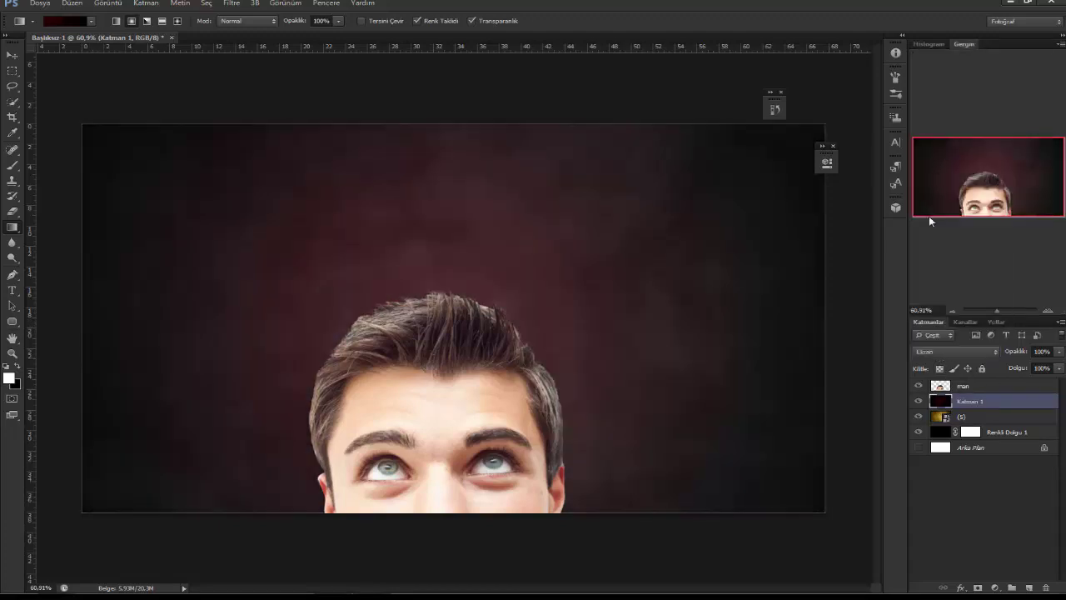
Lower the (S) texture layer's opacity to 12%
{"action": "left_click", "coordinate": [983, 421]}
{"action": "left_click_drag", "start_coordinate": [1008, 355], "coordinate": [1010, 356]}
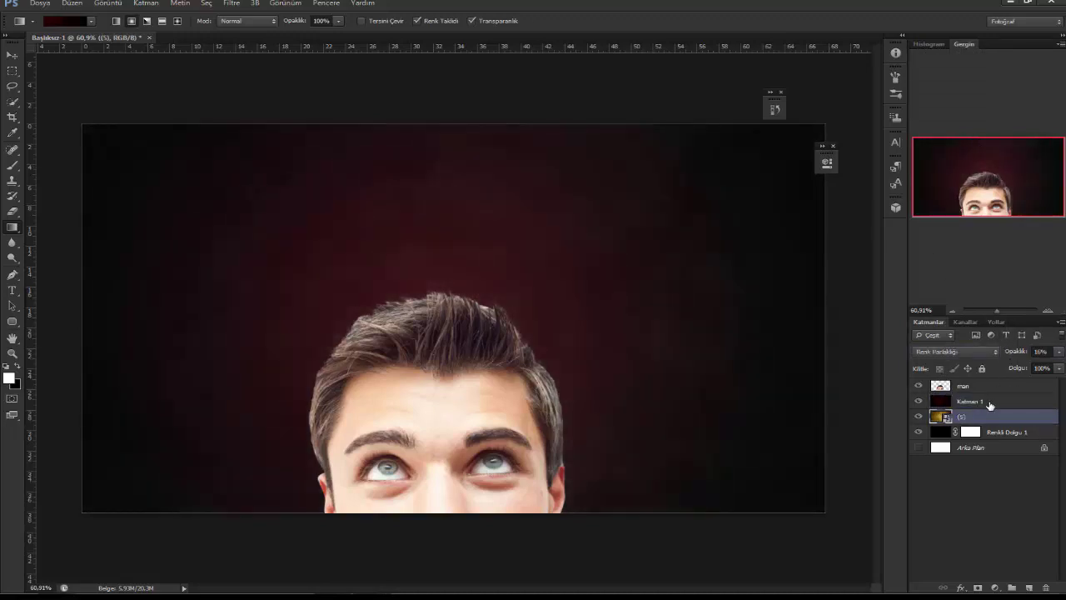
{"action": "left_click", "coordinate": [989, 404]}
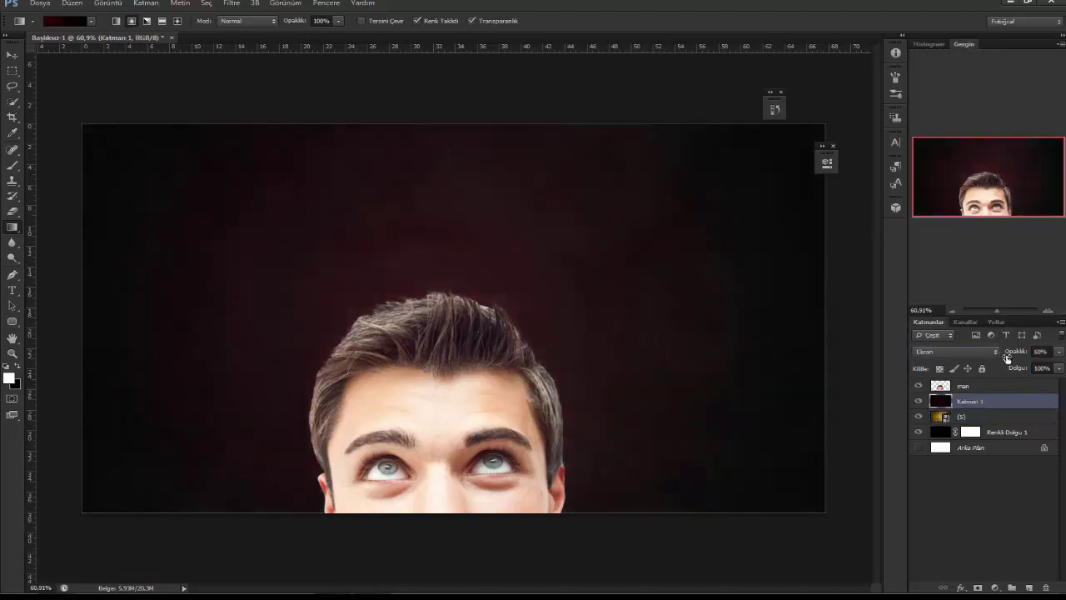
{"action": "left_click", "coordinate": [986, 416]}
{"action": "left_click_drag", "start_coordinate": [1011, 356], "coordinate": [1007, 356]}
Apply Brightness/Contrast with Brightness -54 to the man layer
{"action": "left_click", "coordinate": [12, 55]}
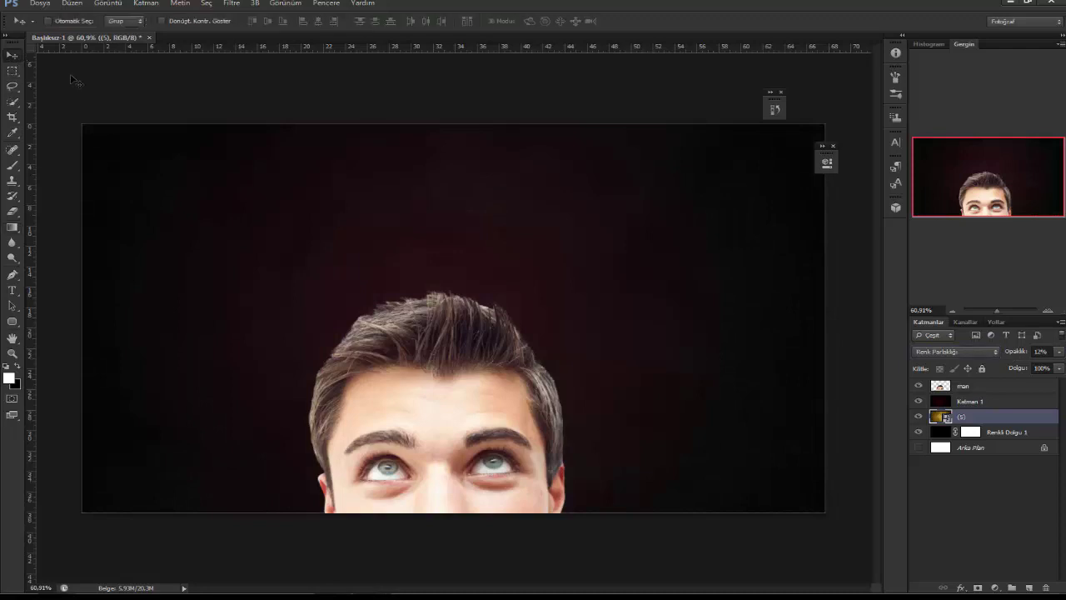
{"action": "left_click", "coordinate": [979, 387]}
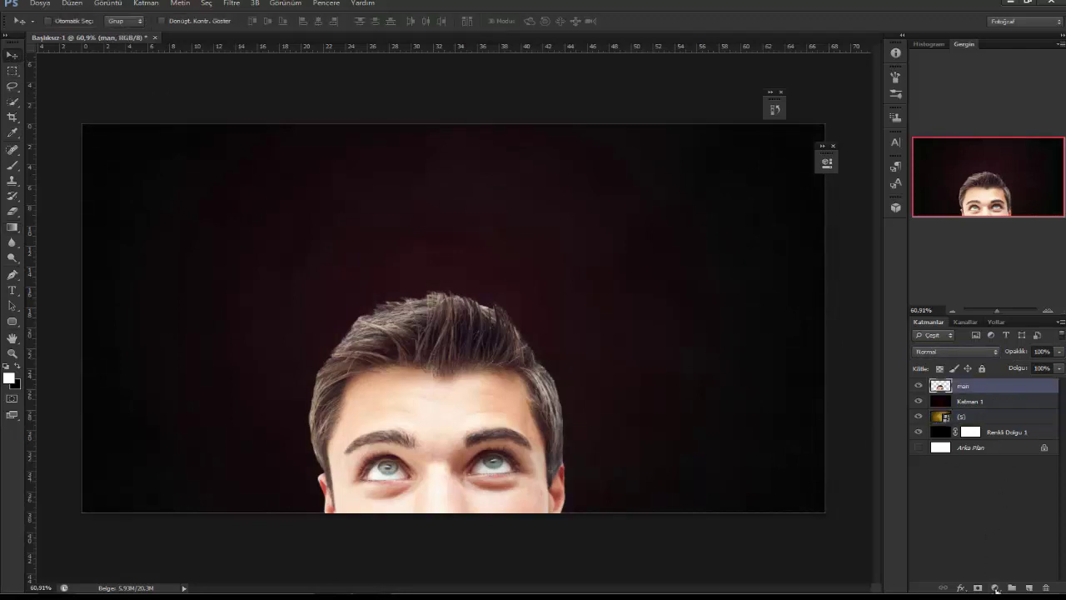
{"action": "left_click", "coordinate": [114, 4]}
{"action": "left_click", "coordinate": [425, 31]}
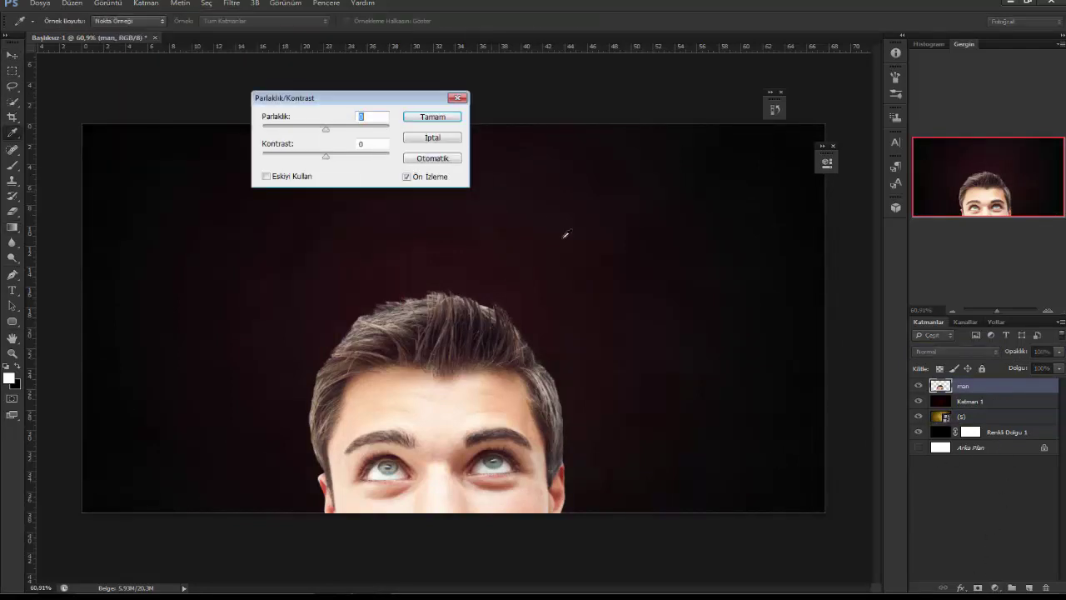
{"action": "mouse_move", "coordinate": [326, 130]}
{"action": "left_mouse_down"}
{"action": "mouse_move", "coordinate": [298, 131]}
{"action": "mouse_move", "coordinate": [315, 132]}
{"action": "left_mouse_up"}
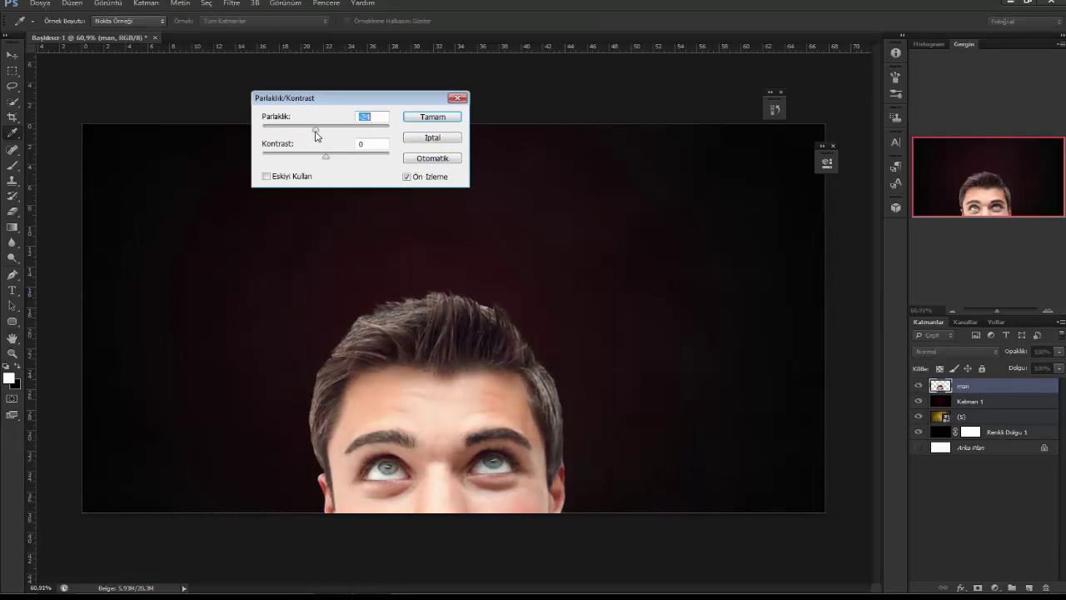
{"action": "left_click", "coordinate": [416, 121]}
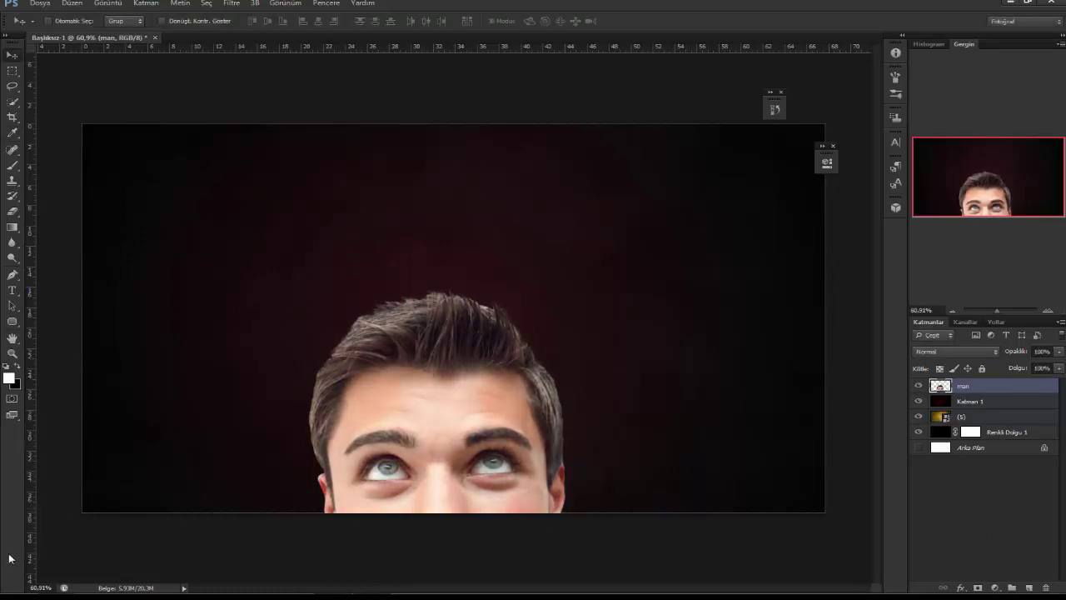
Place the sidestreet-stock fire image, scaled and screen-blended, over the man's hair
{"action": "left_click", "coordinate": [54, 566]}
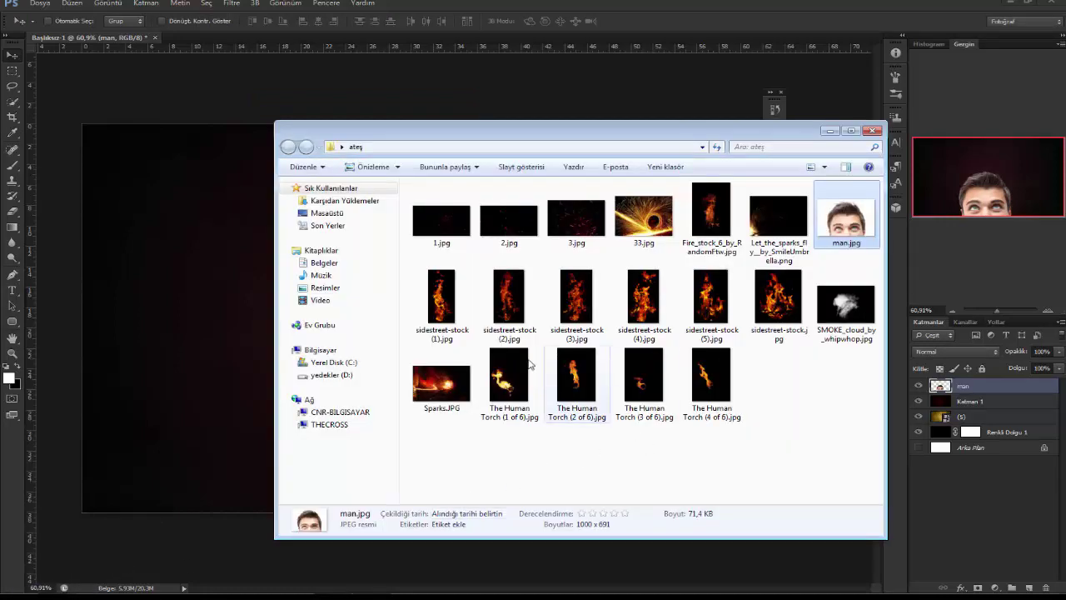
{"action": "left_click_drag", "start_coordinate": [779, 296], "coordinate": [433, 325]}
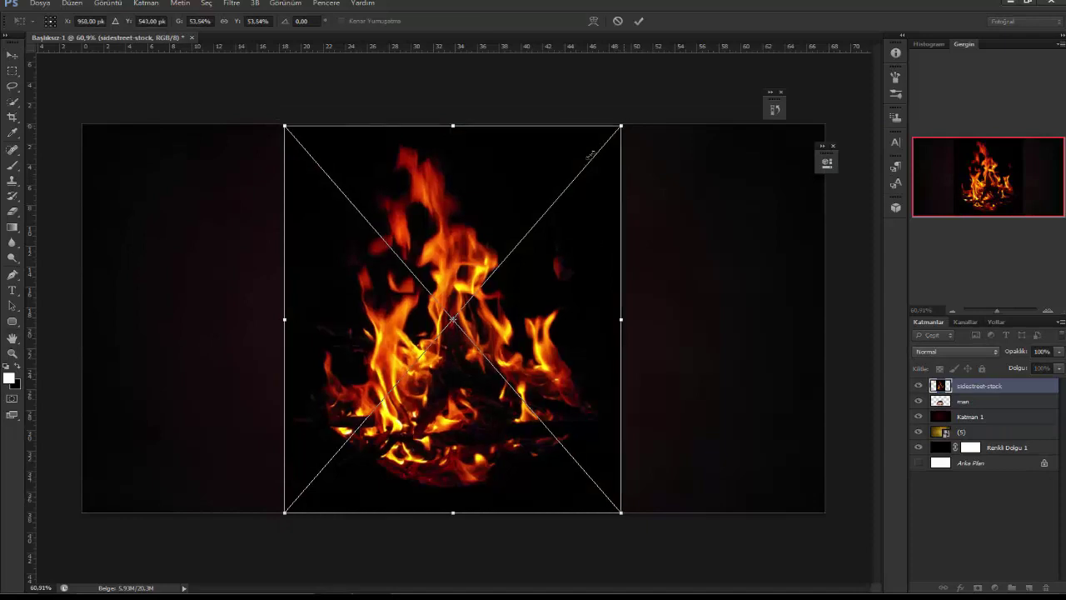
{"action": "left_click_drag", "start_coordinate": [619, 127], "coordinate": [564, 191]}
{"action": "left_click_drag", "start_coordinate": [489, 339], "coordinate": [515, 295]}
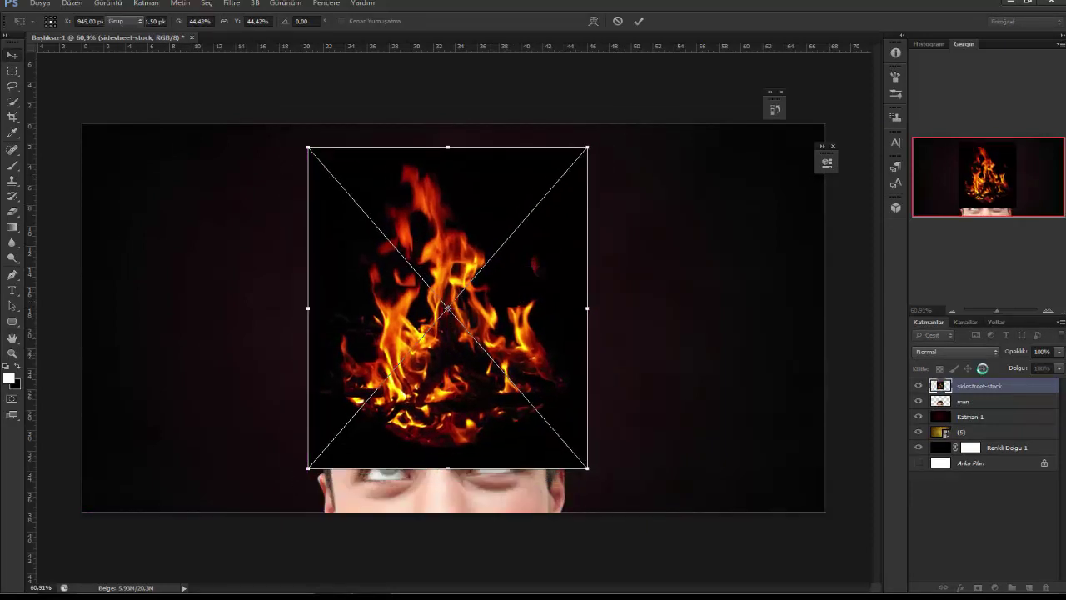
{"action": "key", "text": "Return"}
{"action": "left_click", "coordinate": [955, 350]}
{"action": "left_click", "coordinate": [939, 141]}
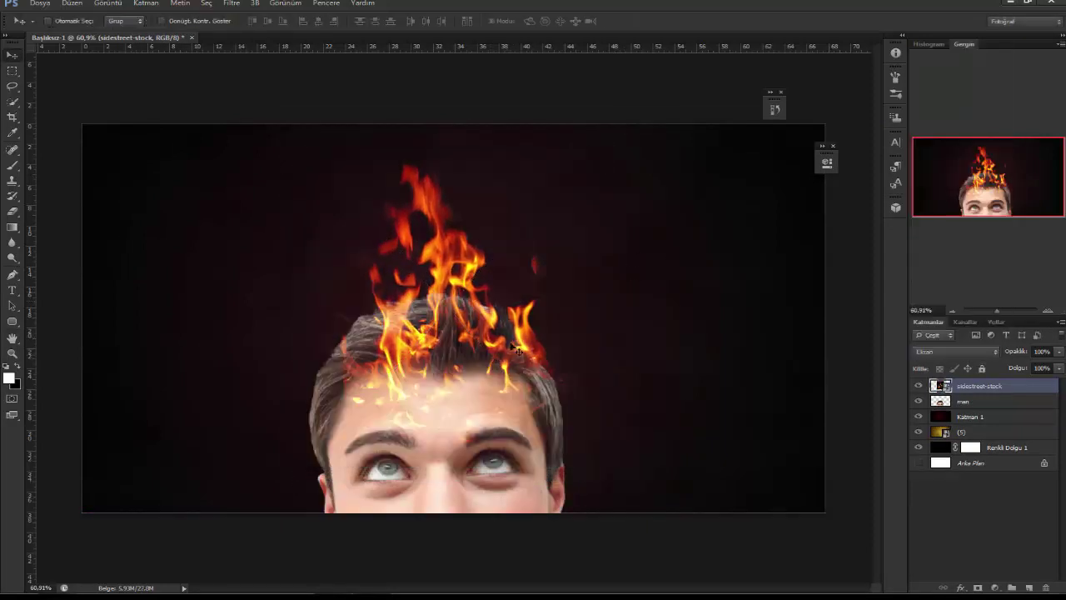
{"action": "left_click_drag", "start_coordinate": [477, 352], "coordinate": [465, 331]}
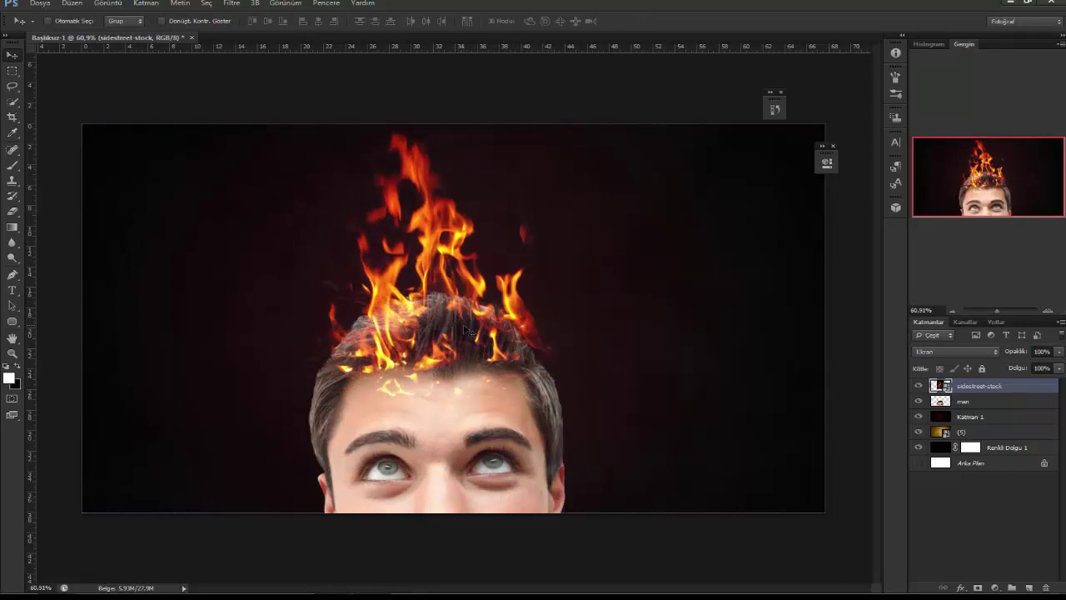
Scale and reposition the man and fire layers together to about 90%
{"action": "left_click", "coordinate": [972, 407], "text": "shift"}
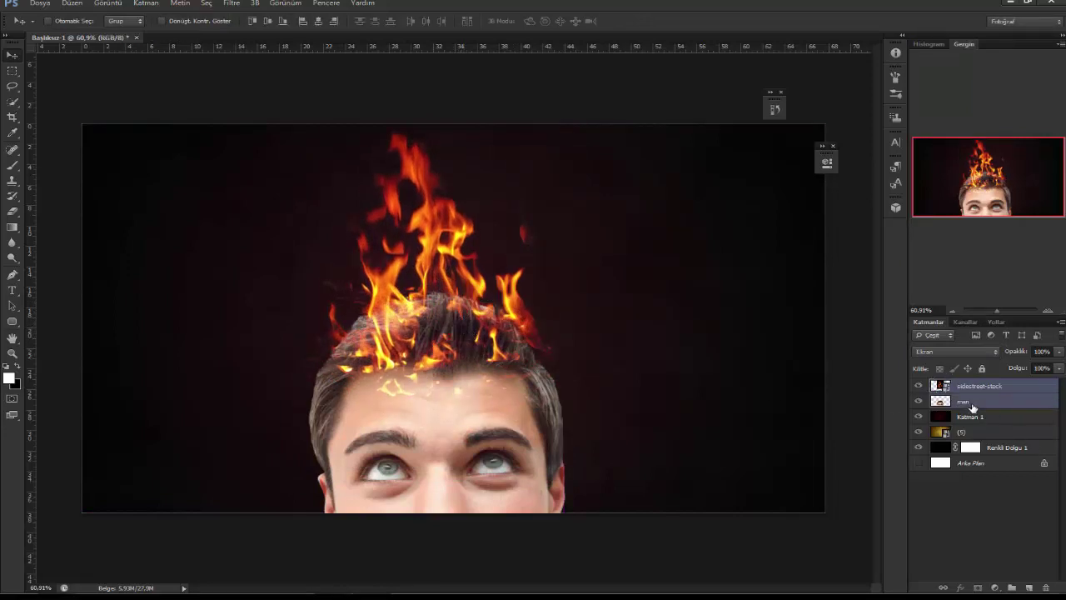
{"action": "key", "text": "ctrl+t"}
{"action": "left_click_drag", "start_coordinate": [575, 116], "coordinate": [533, 155]}
{"action": "left_click_drag", "start_coordinate": [490, 301], "coordinate": [503, 293]}
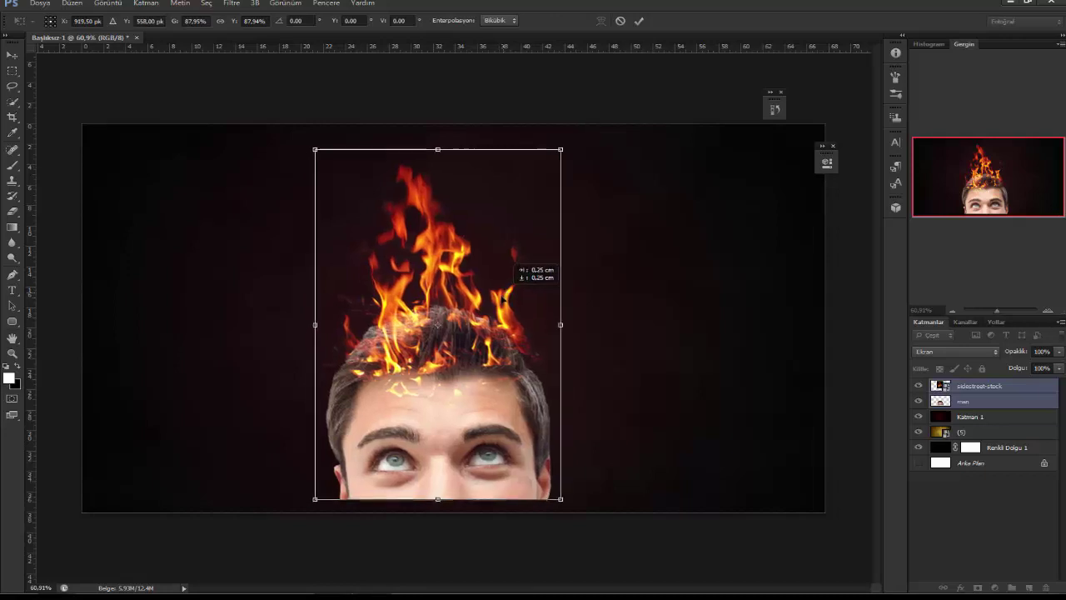
{"action": "left_click_drag", "start_coordinate": [500, 299], "coordinate": [497, 308]}
{"action": "left_click_drag", "start_coordinate": [557, 165], "coordinate": [564, 153]}
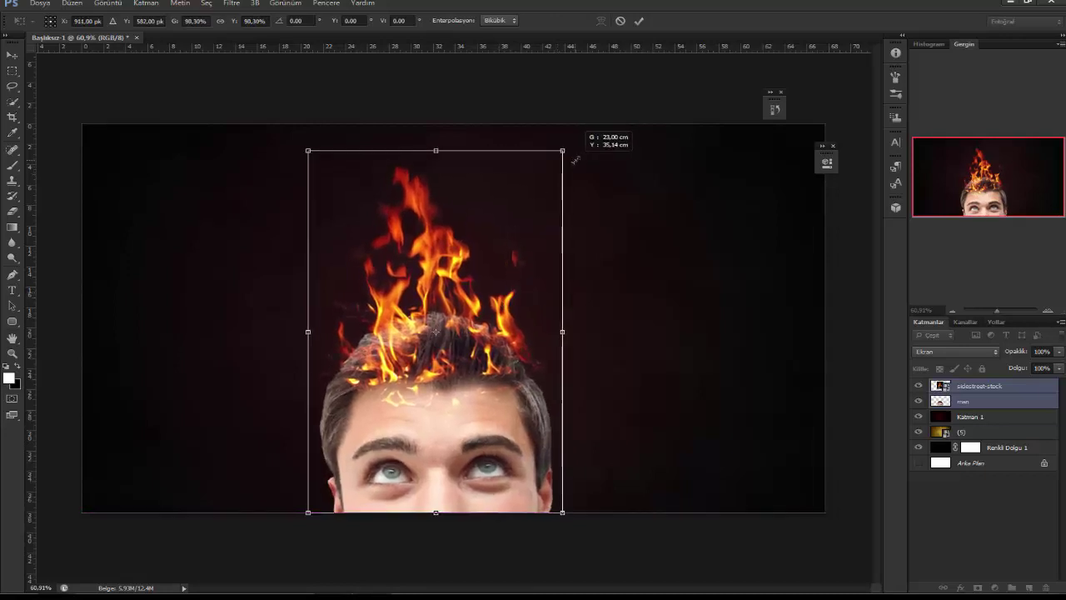
{"action": "left_click_drag", "start_coordinate": [493, 288], "coordinate": [490, 285]}
{"action": "key", "text": "Return"}
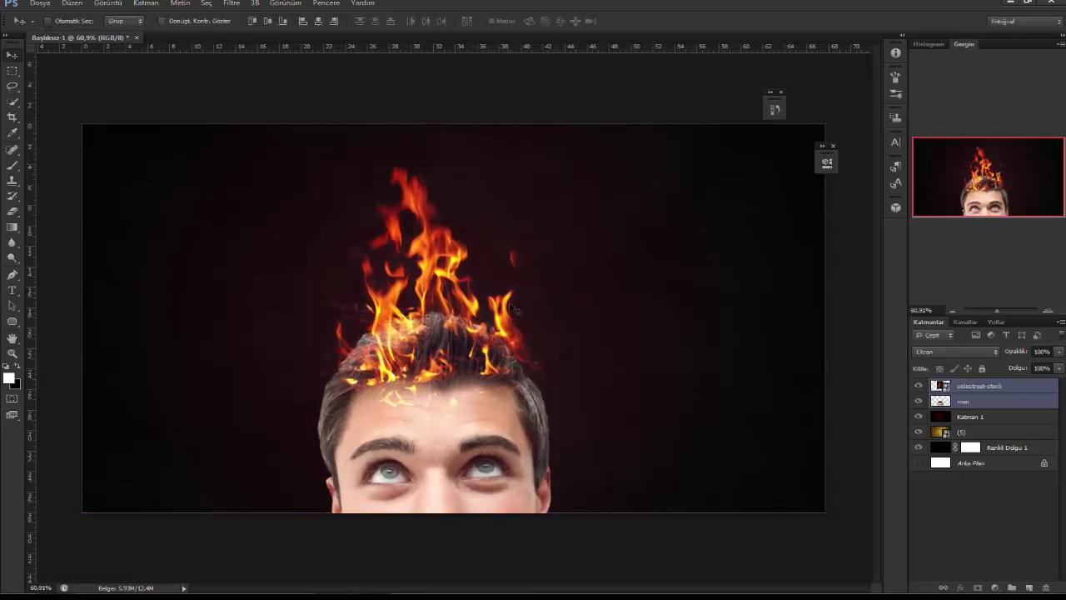
{"action": "scroll", "coordinate": [443, 365], "scroll_direction": "up", "scroll_amount": 2}
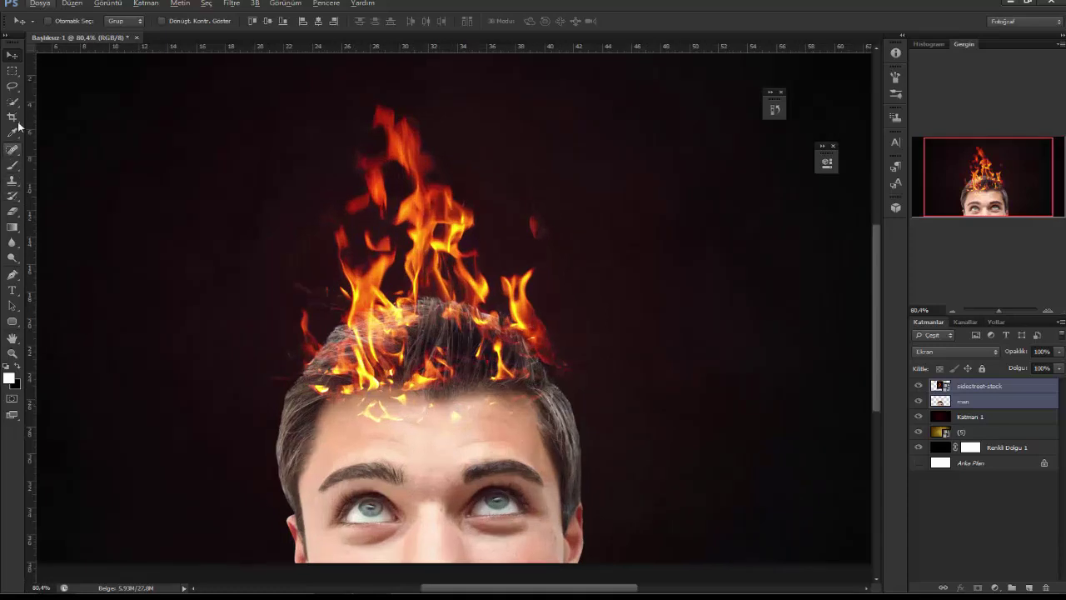
Rasterize the flame layer and erase the forehead sparks with a soft 0%-hardness round eraser
{"action": "left_click", "coordinate": [12, 211]}
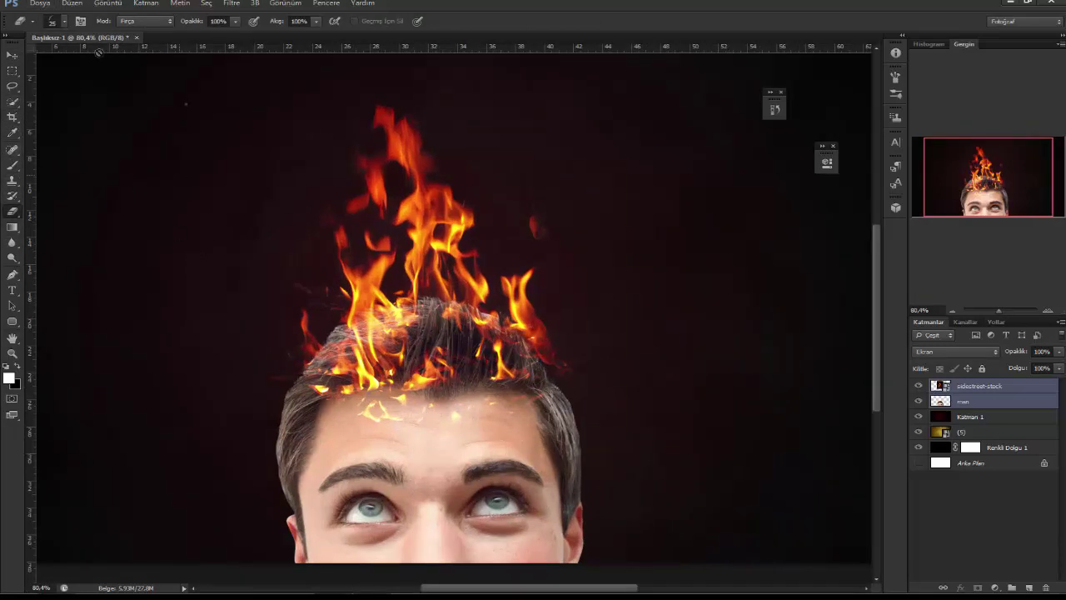
{"action": "right_click", "coordinate": [511, 308]}
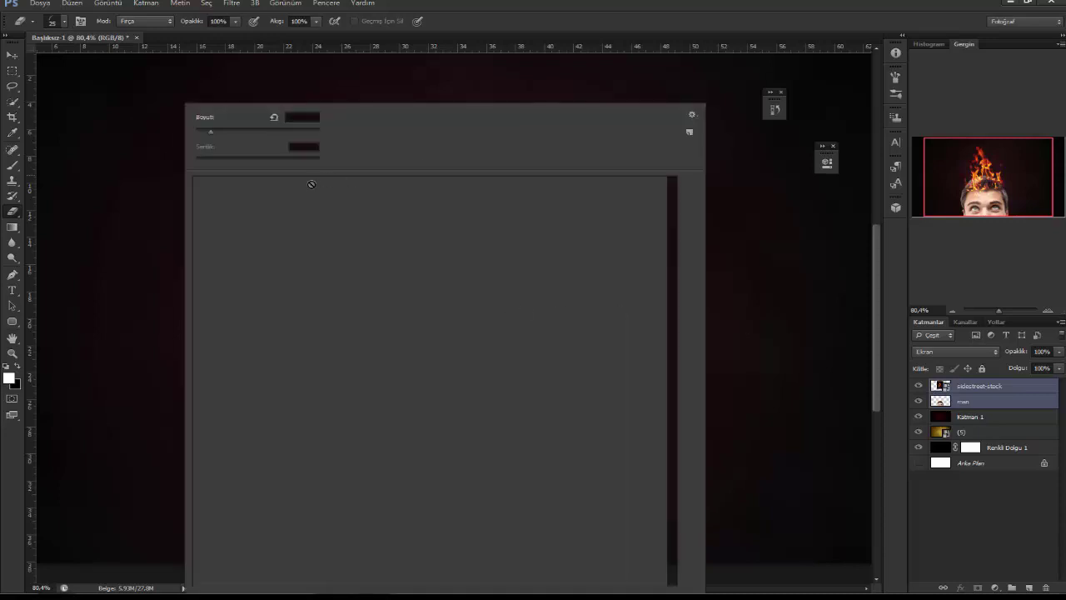
{"action": "left_click", "coordinate": [212, 187]}
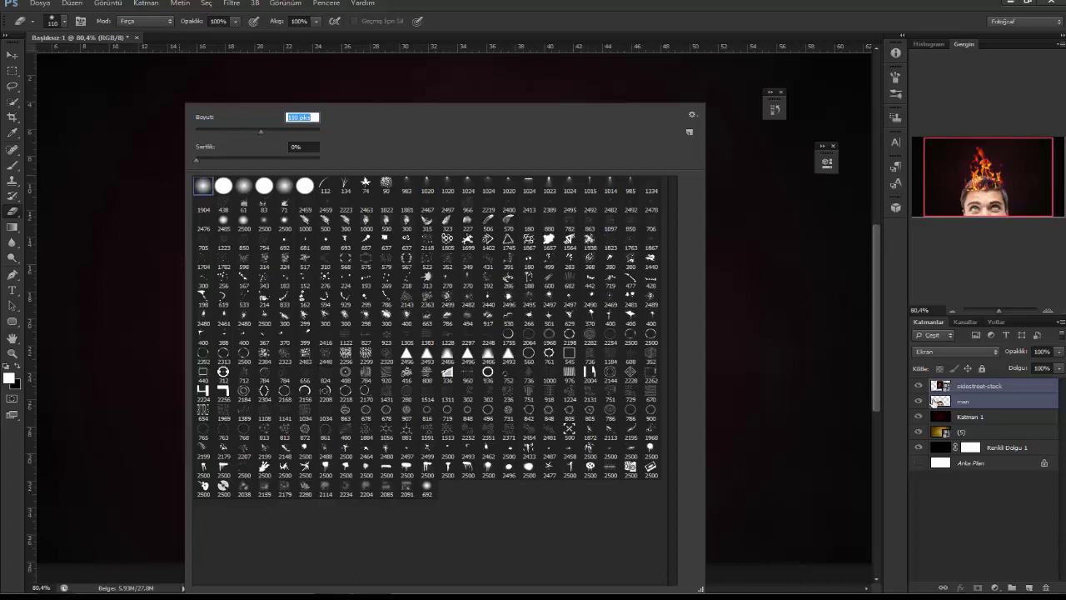
{"action": "left_click", "coordinate": [968, 385]}
{"action": "left_click", "coordinate": [454, 331]}
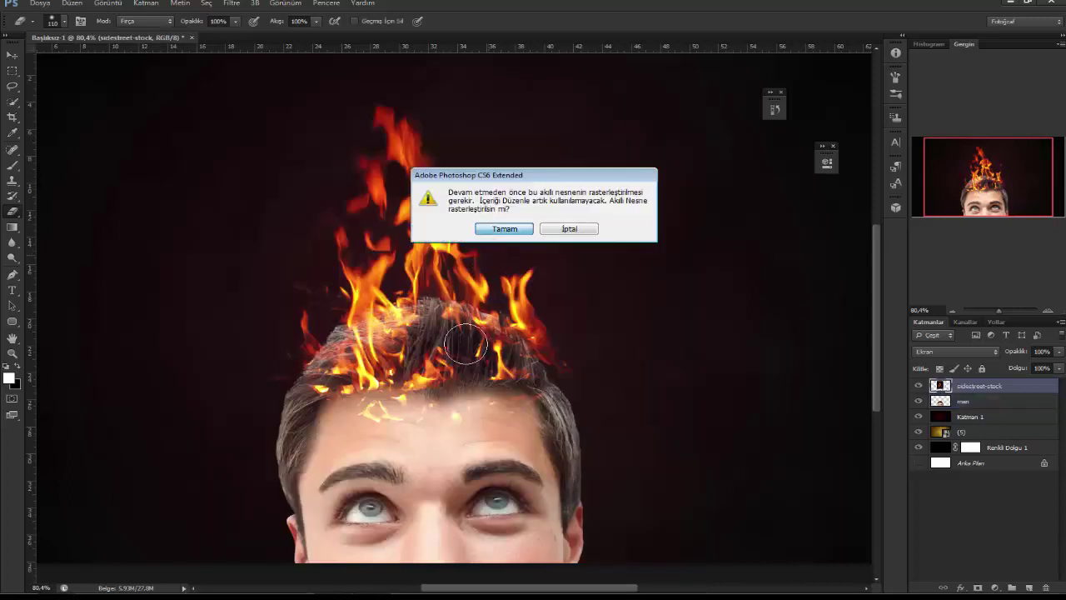
{"action": "key", "text": "Return"}
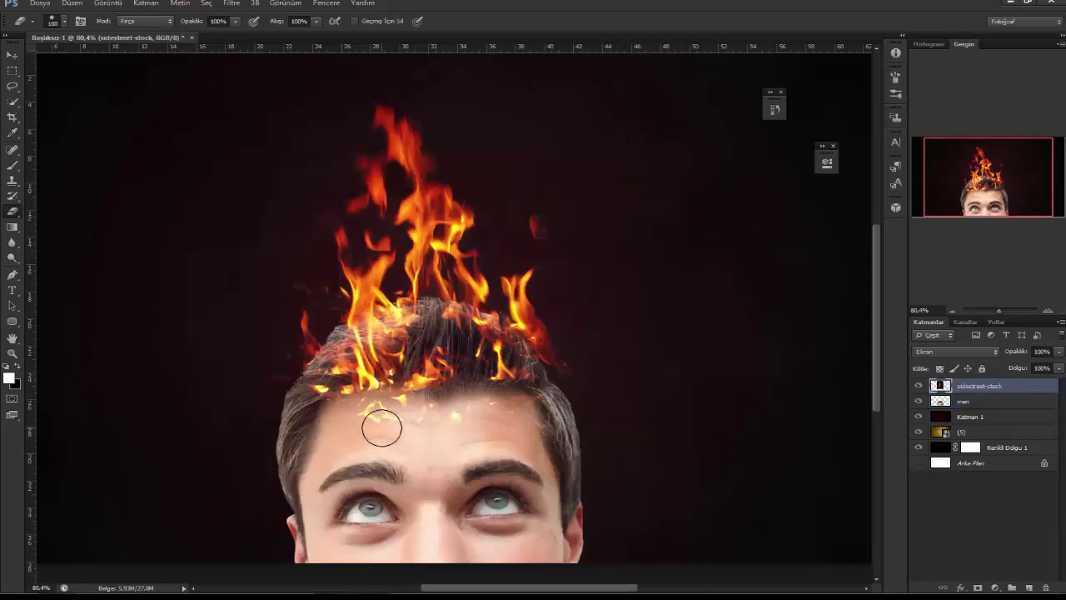
{"action": "key", "text": "bracketleft"}
{"action": "key", "text": "bracketleft"}
{"action": "key", "text": "bracketleft"}
{"action": "mouse_move", "coordinate": [419, 413]}
{"action": "left_mouse_down"}
{"action": "mouse_move", "coordinate": [385, 421]}
{"action": "mouse_move", "coordinate": [472, 422]}
{"action": "left_mouse_up"}
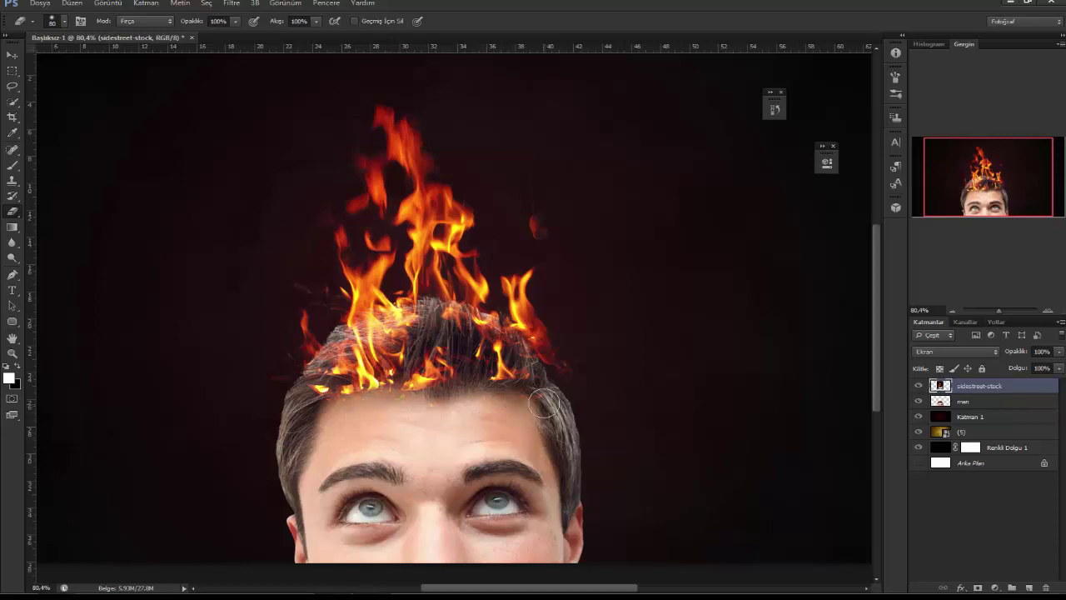
{"action": "left_click", "coordinate": [12, 54]}
Warp the flame layer's grid to hug the hair, then move it slightly lower
{"action": "key", "text": "ctrl+t"}
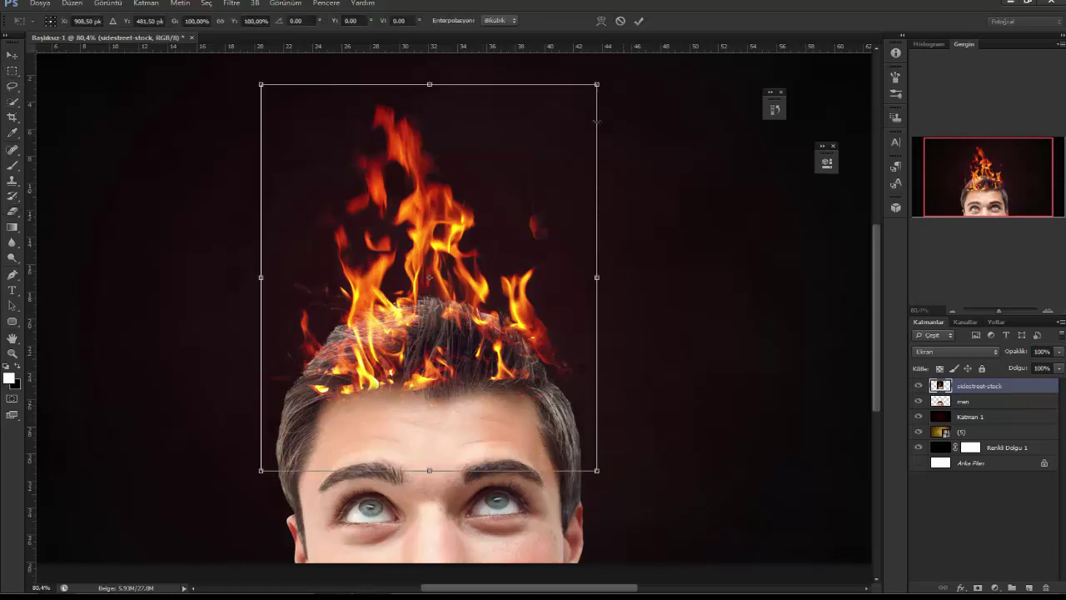
{"action": "left_click", "coordinate": [600, 21]}
{"action": "left_click_drag", "start_coordinate": [546, 397], "coordinate": [547, 392]}
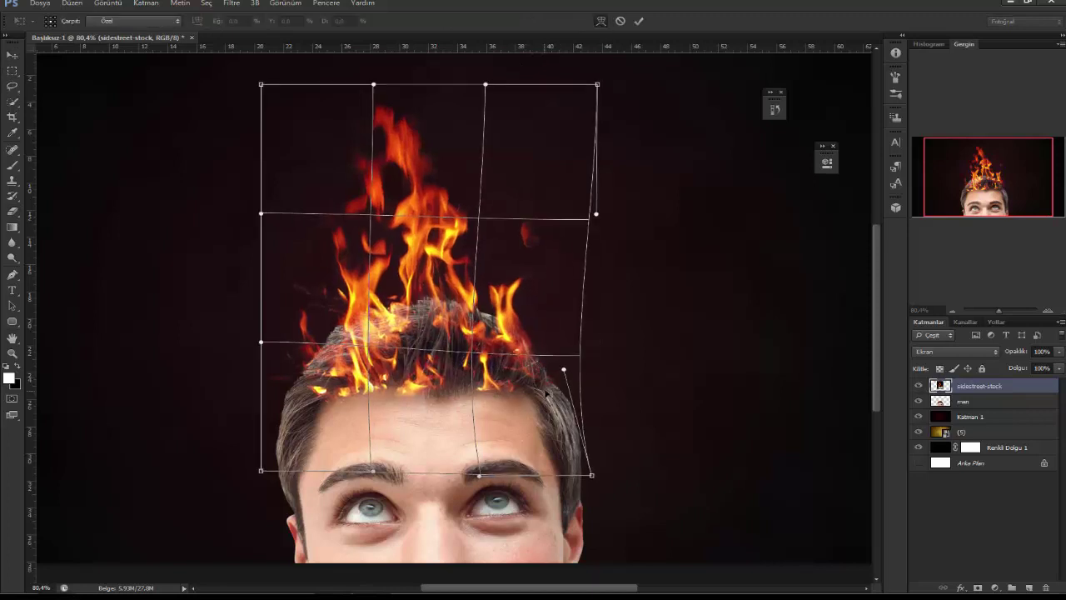
{"action": "left_click_drag", "start_coordinate": [445, 389], "coordinate": [459, 372]}
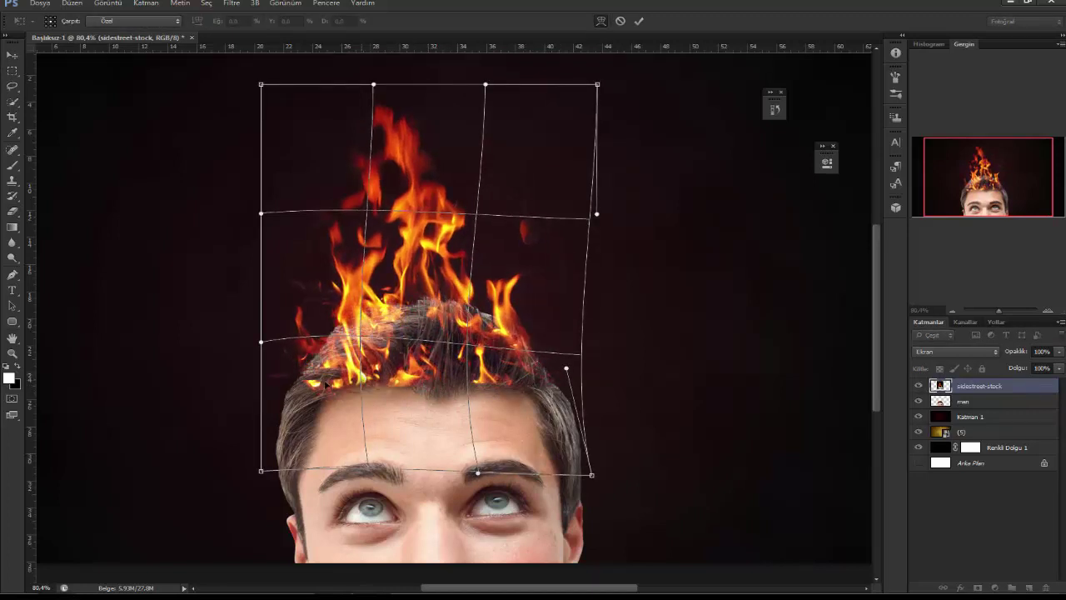
{"action": "key", "text": "Return"}
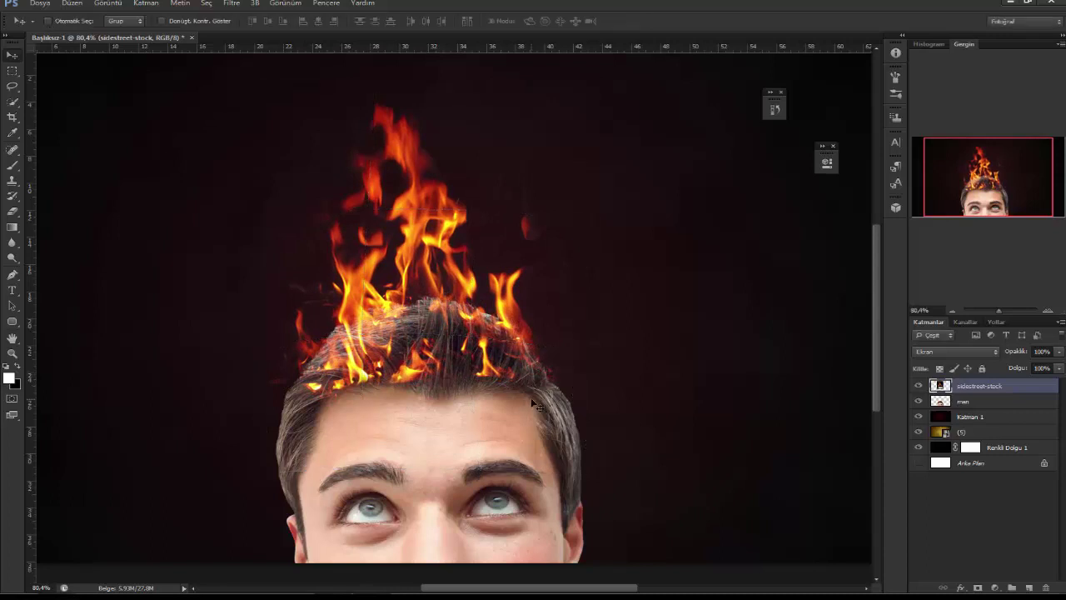
{"action": "scroll", "coordinate": [505, 399], "scroll_direction": "down", "scroll_amount": 2}
{"action": "scroll", "coordinate": [430, 378], "scroll_direction": "down", "scroll_amount": 2}
{"action": "scroll", "coordinate": [429, 377], "scroll_direction": "up", "scroll_amount": 3}
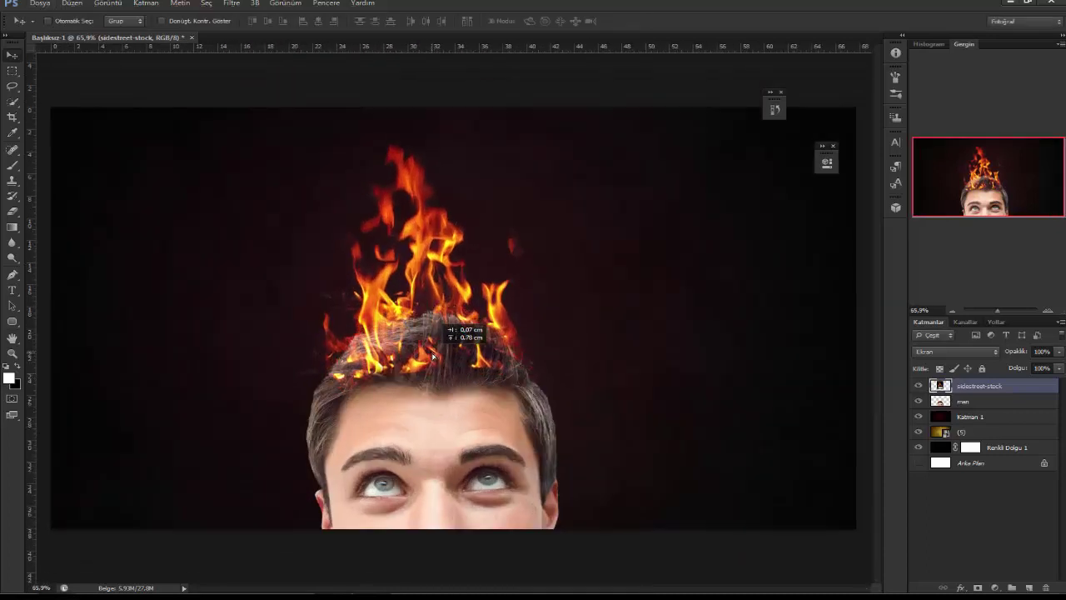
{"action": "left_click_drag", "start_coordinate": [434, 373], "coordinate": [434, 383]}
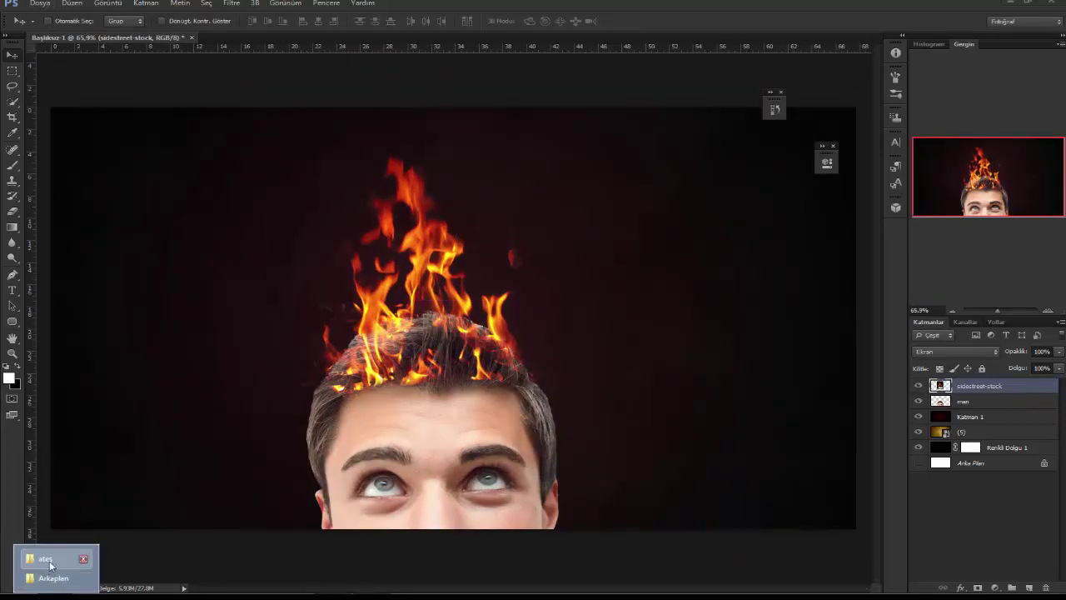
{"action": "left_click", "coordinate": [57, 569]}
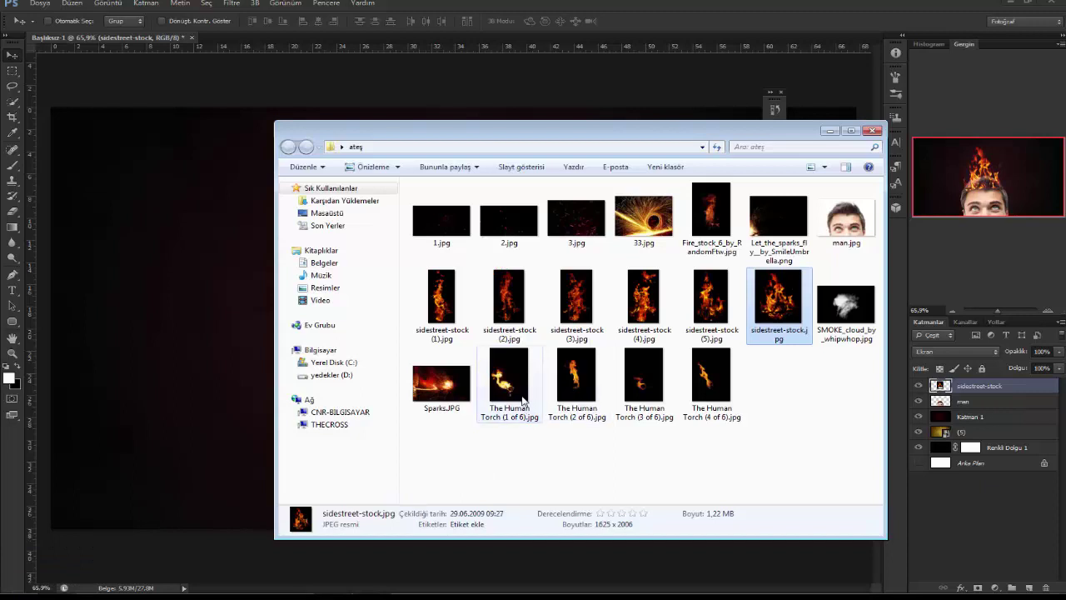
Place sidestreet-stock (1).jpg in Açıklaştır (Lighten) mode, shrunk and moved over the head's left side
{"action": "left_click_drag", "start_coordinate": [441, 296], "coordinate": [350, 348]}
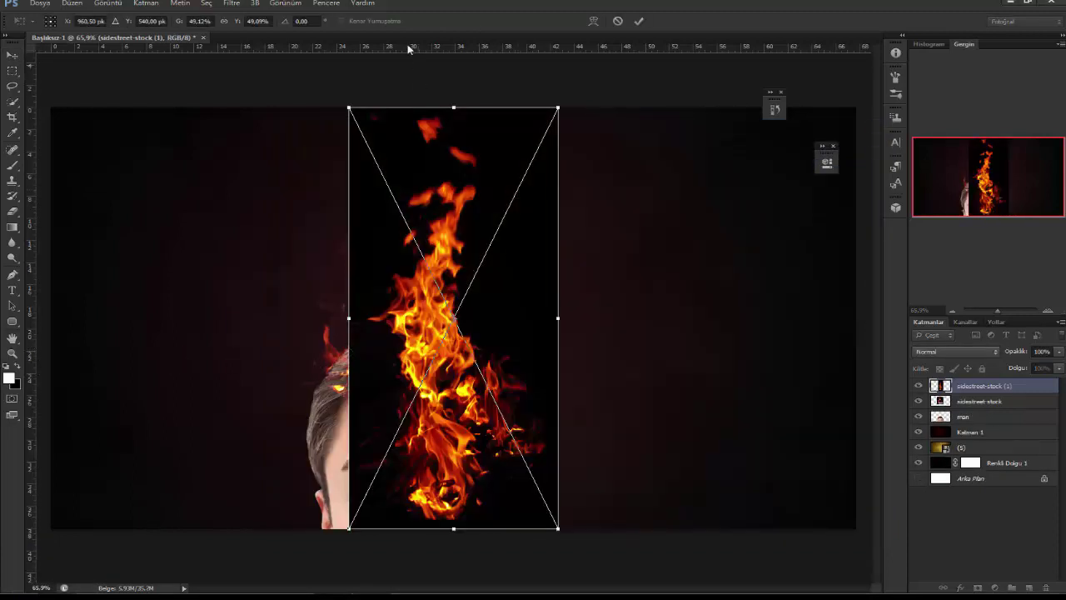
{"action": "key", "text": "Return"}
{"action": "left_click", "coordinate": [941, 349]}
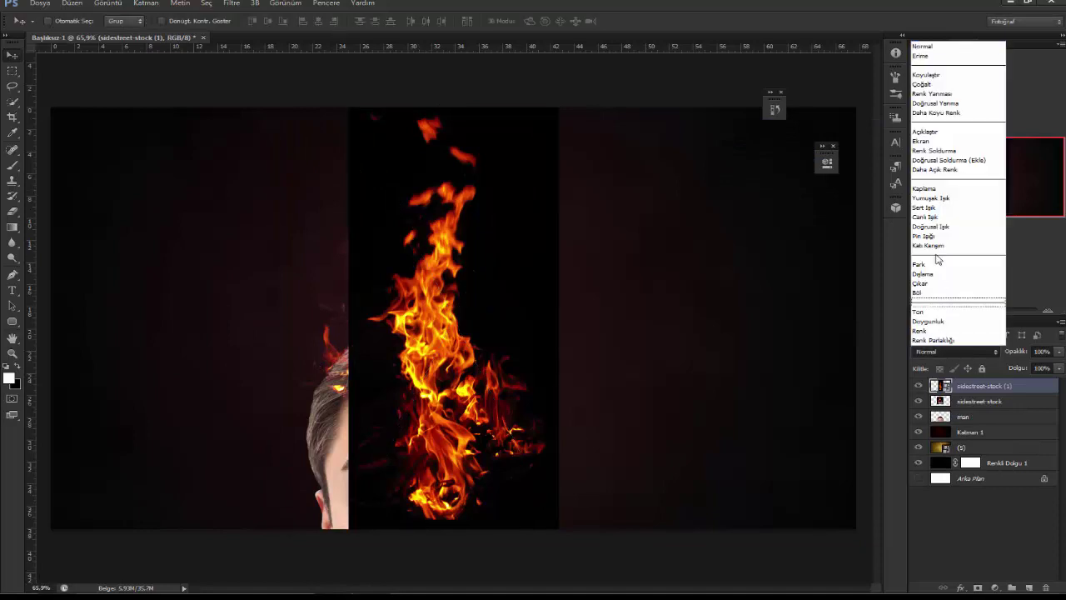
{"action": "left_click", "coordinate": [933, 146]}
{"action": "key", "text": "ctrl+t"}
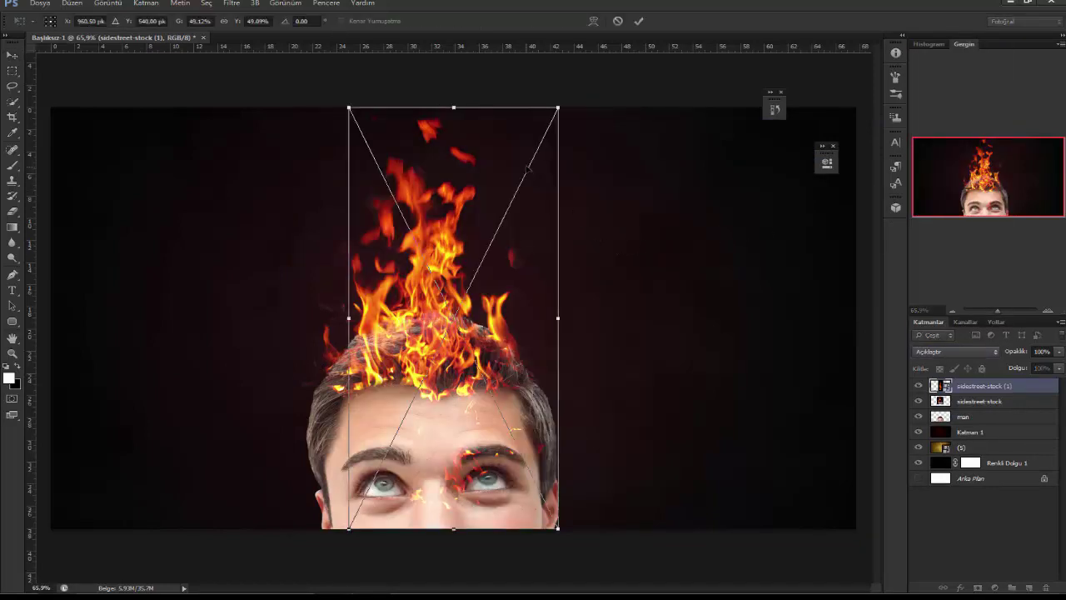
{"action": "mouse_move", "coordinate": [558, 108]}
{"action": "left_mouse_down"}
{"action": "mouse_move", "coordinate": [442, 340]}
{"action": "mouse_move", "coordinate": [477, 269]}
{"action": "left_mouse_up"}
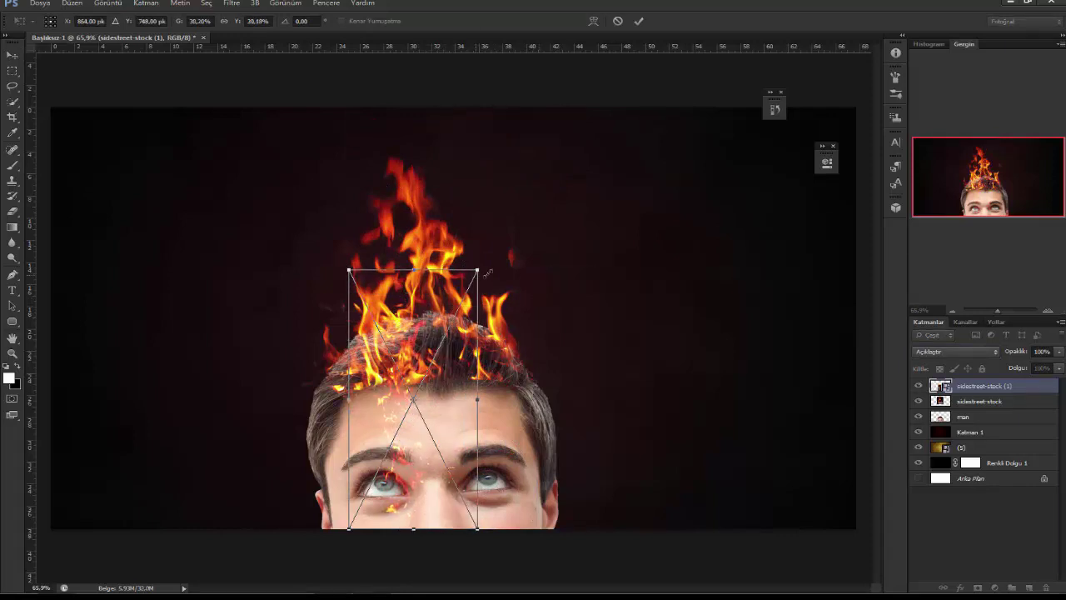
{"action": "left_click_drag", "start_coordinate": [444, 378], "coordinate": [362, 333]}
{"action": "left_click", "coordinate": [639, 21]}
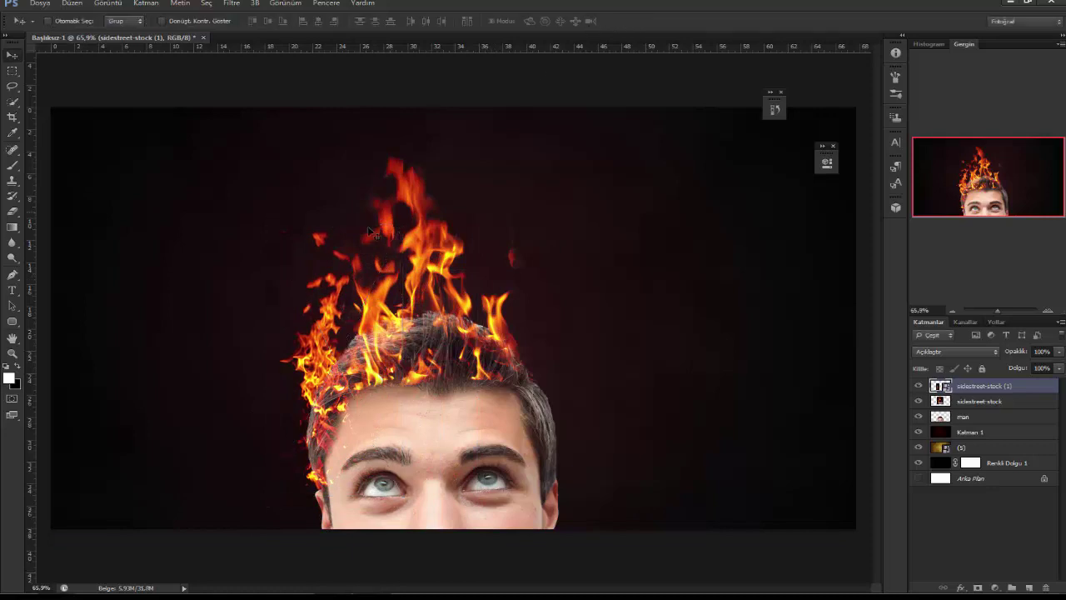
Warp the new flames to curve down along the left side of the hair
{"action": "key", "text": "ctrl+t"}
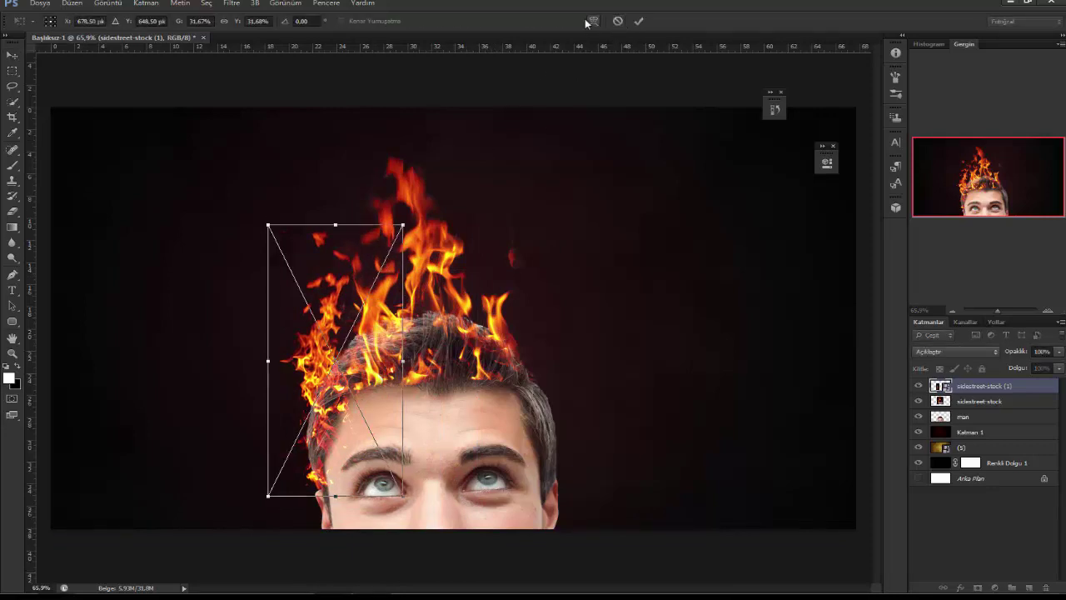
{"action": "left_click", "coordinate": [593, 21]}
{"action": "left_click_drag", "start_coordinate": [368, 302], "coordinate": [328, 394]}
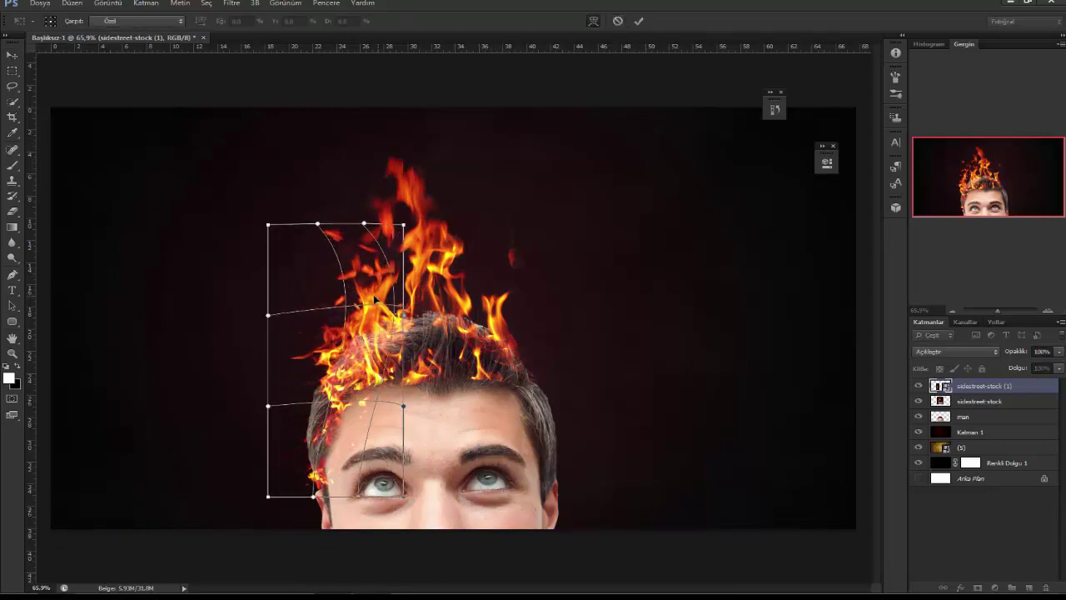
{"action": "left_click_drag", "start_coordinate": [395, 315], "coordinate": [357, 266]}
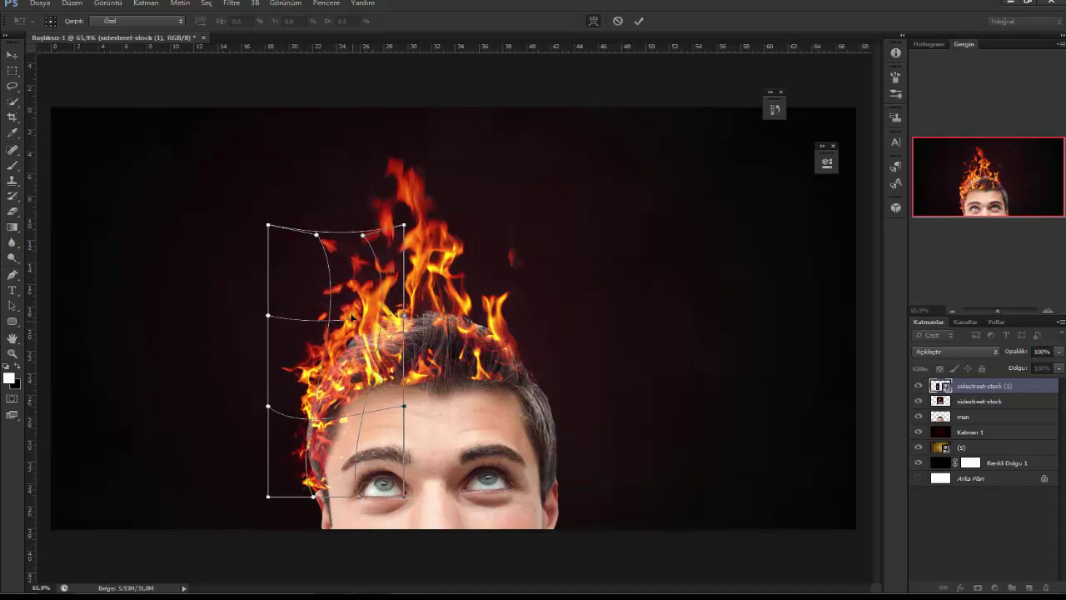
{"action": "key", "text": "Return"}
{"action": "scroll", "coordinate": [405, 361], "scroll_direction": "down", "scroll_amount": 2}
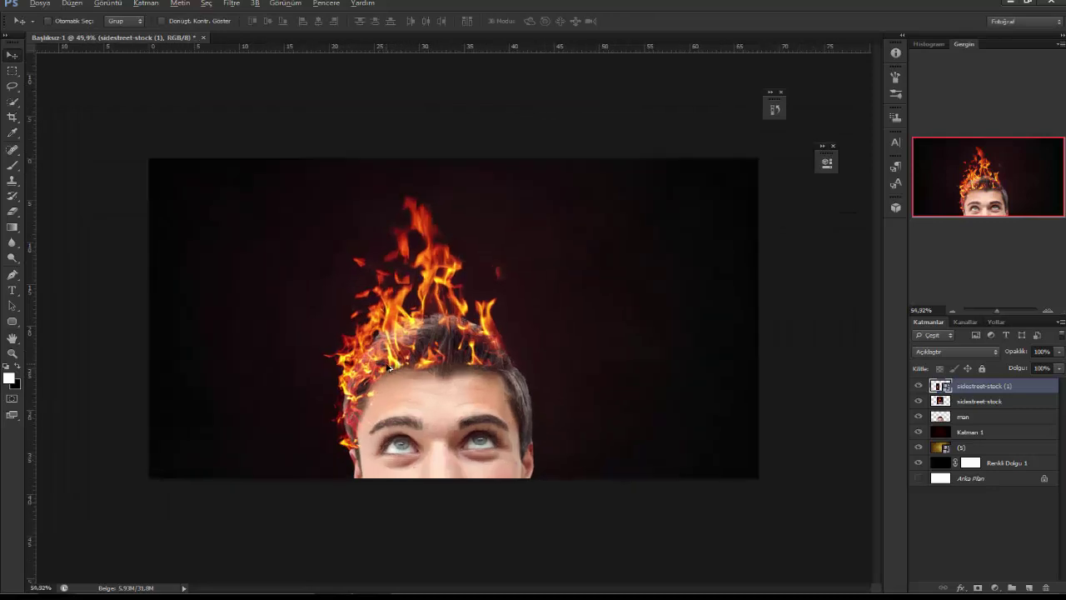
{"action": "scroll", "coordinate": [404, 361], "scroll_direction": "up", "scroll_amount": 4}
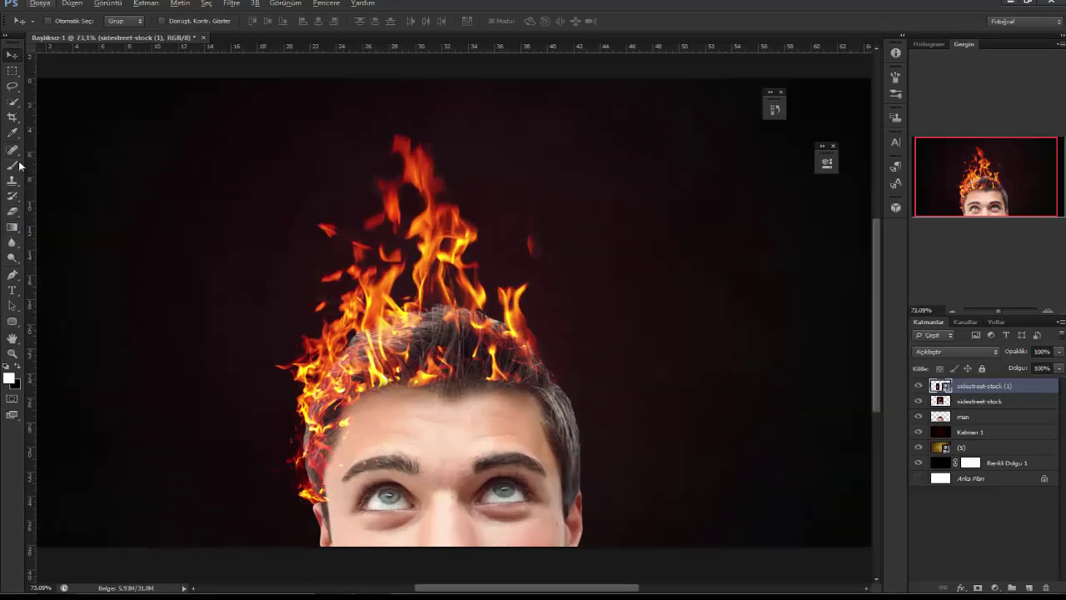
Rasterize the second flame layer and erase the strands hanging beside the ear
{"action": "left_click", "coordinate": [12, 86]}
{"action": "scroll", "coordinate": [233, 489], "scroll_direction": "up", "scroll_amount": 1}
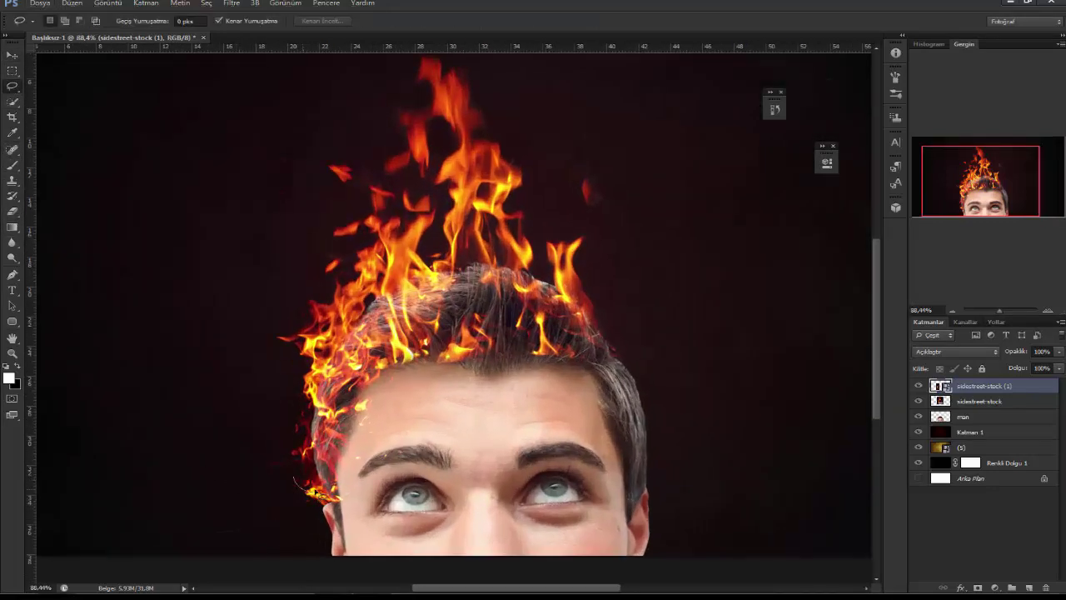
{"action": "left_click_drag", "start_coordinate": [337, 558], "coordinate": [336, 555]}
{"action": "key", "text": "Return"}
{"action": "right_click", "coordinate": [979, 400]}
{"action": "left_click", "coordinate": [891, 269]}
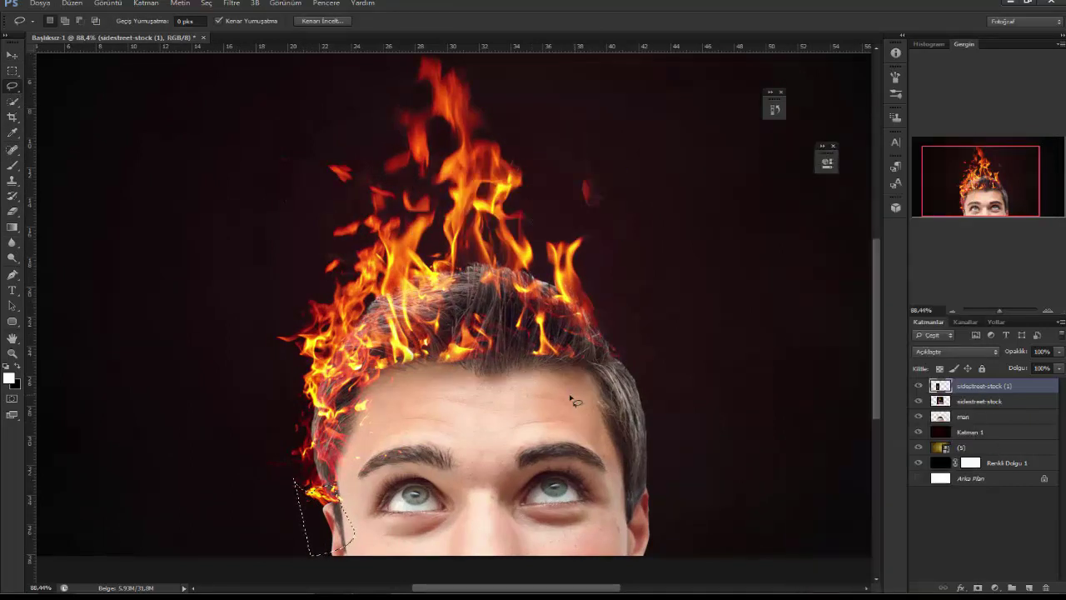
{"action": "left_click", "coordinate": [12, 165]}
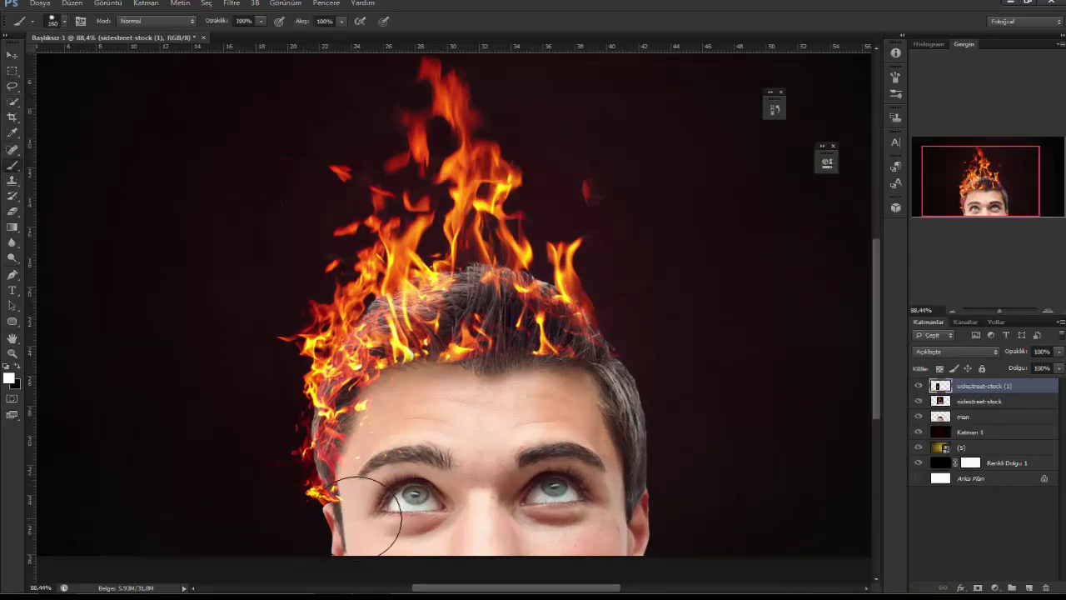
{"action": "left_click", "coordinate": [12, 211]}
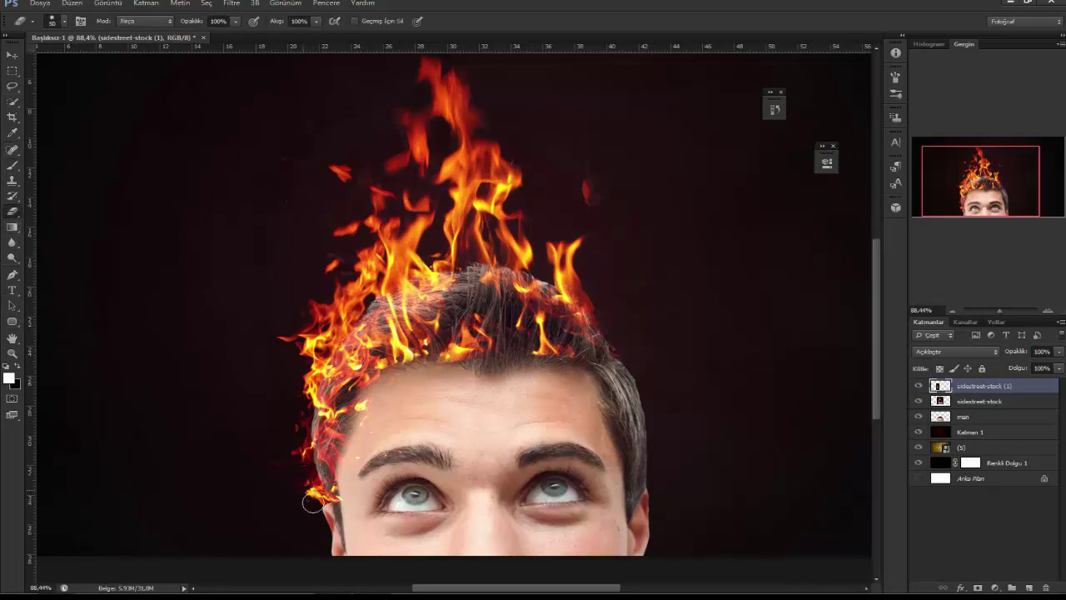
{"action": "left_click_drag", "start_coordinate": [312, 502], "coordinate": [319, 540]}
{"action": "left_click_drag", "start_coordinate": [290, 489], "coordinate": [334, 513]}
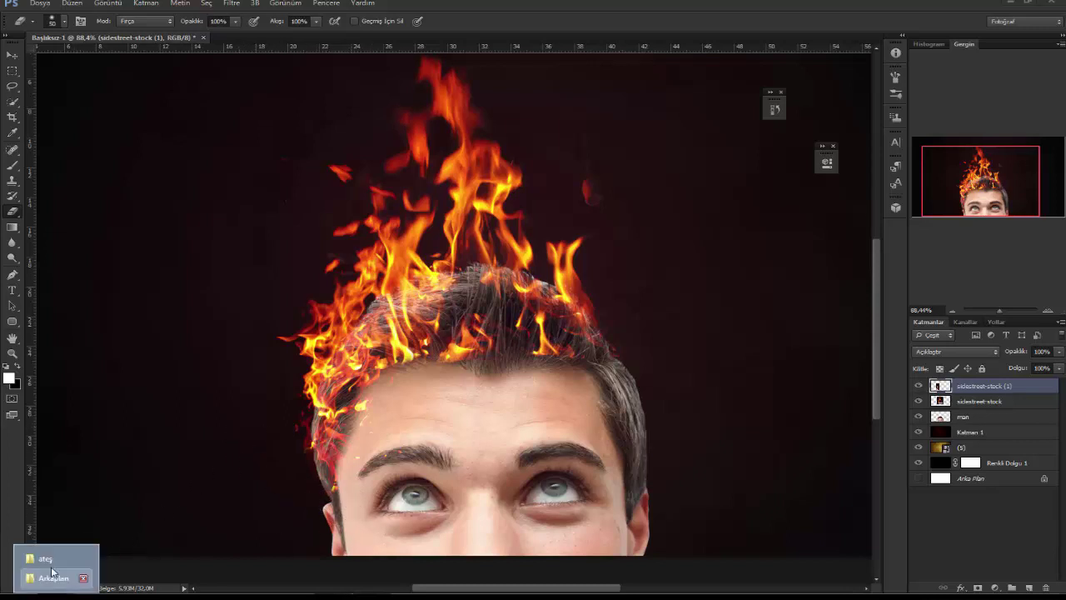
{"action": "left_click", "coordinate": [55, 567]}
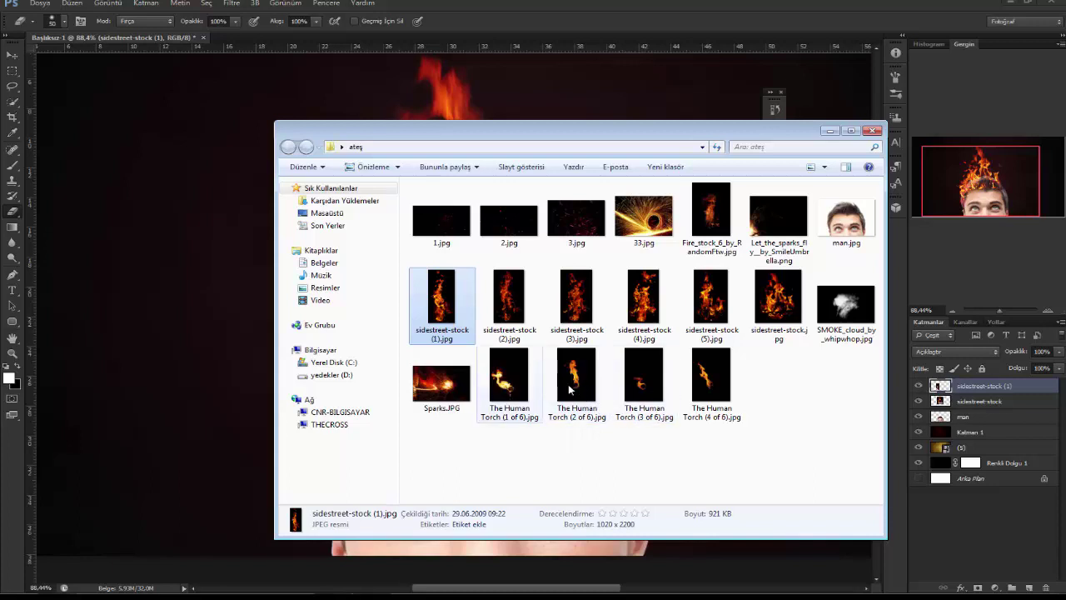
{"action": "left_click_drag", "start_coordinate": [576, 383], "coordinate": [195, 357]}
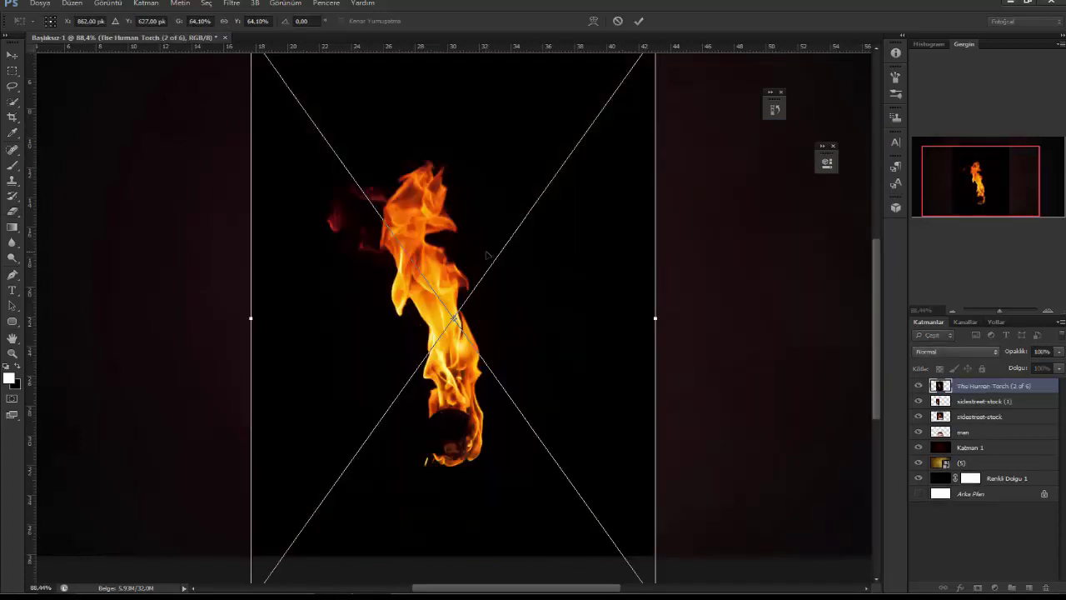
{"action": "scroll", "coordinate": [940, 351], "scroll_direction": "down", "scroll_amount": 7}
{"action": "left_click", "coordinate": [940, 351]}
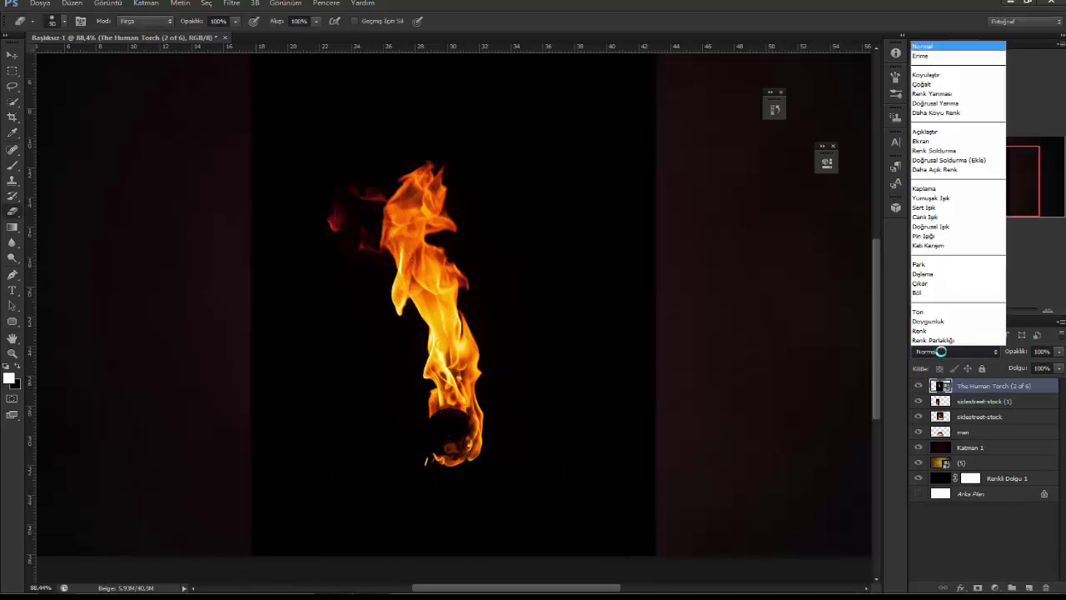
{"action": "left_click", "coordinate": [949, 142]}
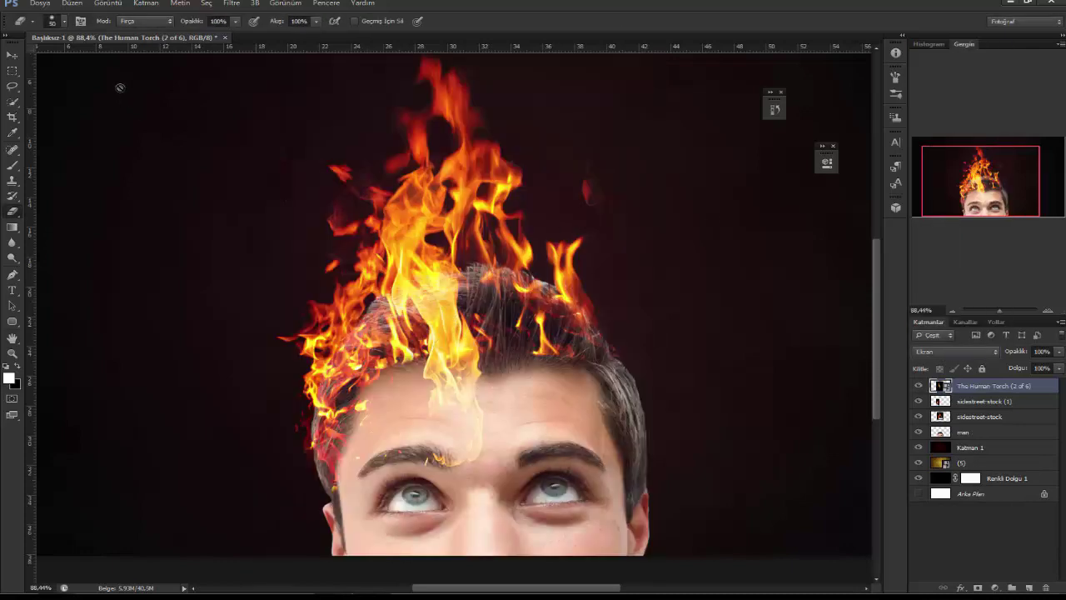
{"action": "key", "text": "v"}
{"action": "left_click_drag", "start_coordinate": [471, 324], "coordinate": [475, 237]}
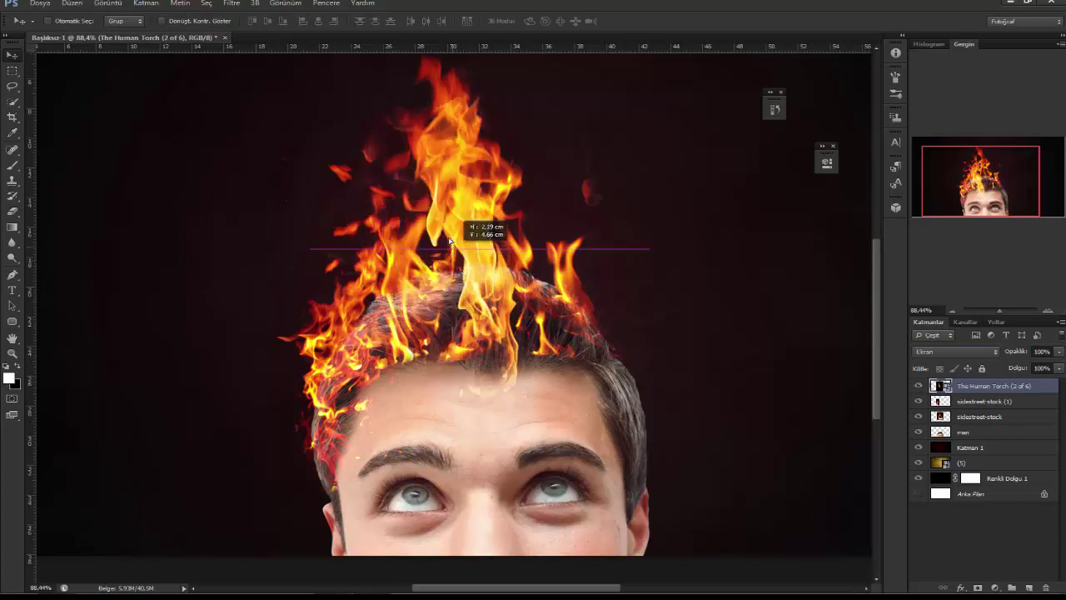
{"action": "scroll", "coordinate": [469, 314], "scroll_direction": "down", "scroll_amount": 3}
{"action": "scroll", "coordinate": [468, 314], "scroll_direction": "up", "scroll_amount": 2}
{"action": "mouse_move", "coordinate": [429, 348]}
{"action": "left_mouse_down"}
{"action": "mouse_move", "coordinate": [298, 419]}
{"action": "mouse_move", "coordinate": [344, 422]}
{"action": "left_mouse_up"}
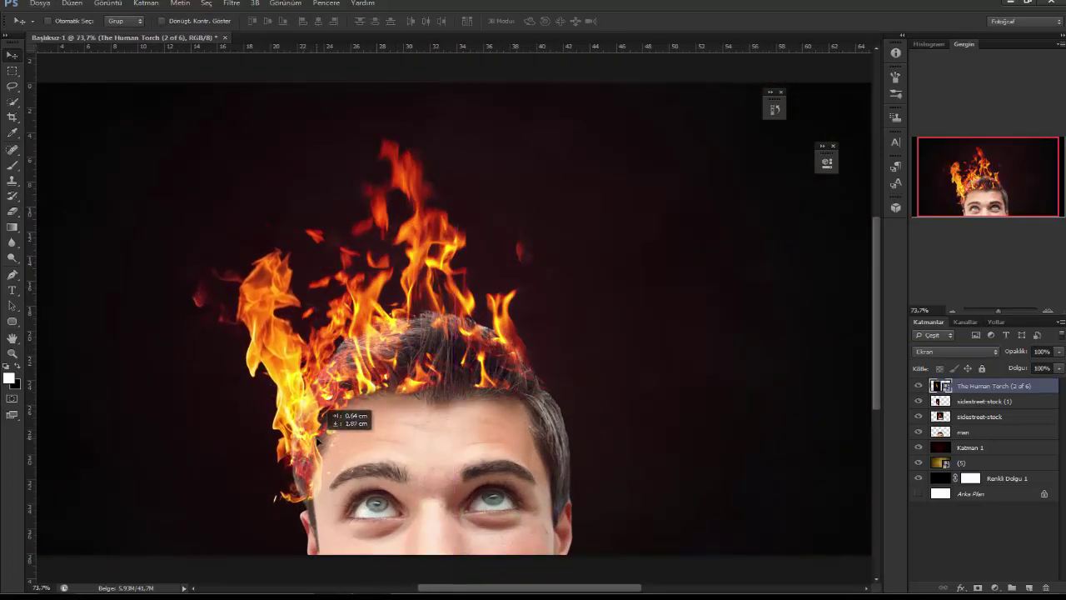
{"action": "key", "text": "ctrl+t"}
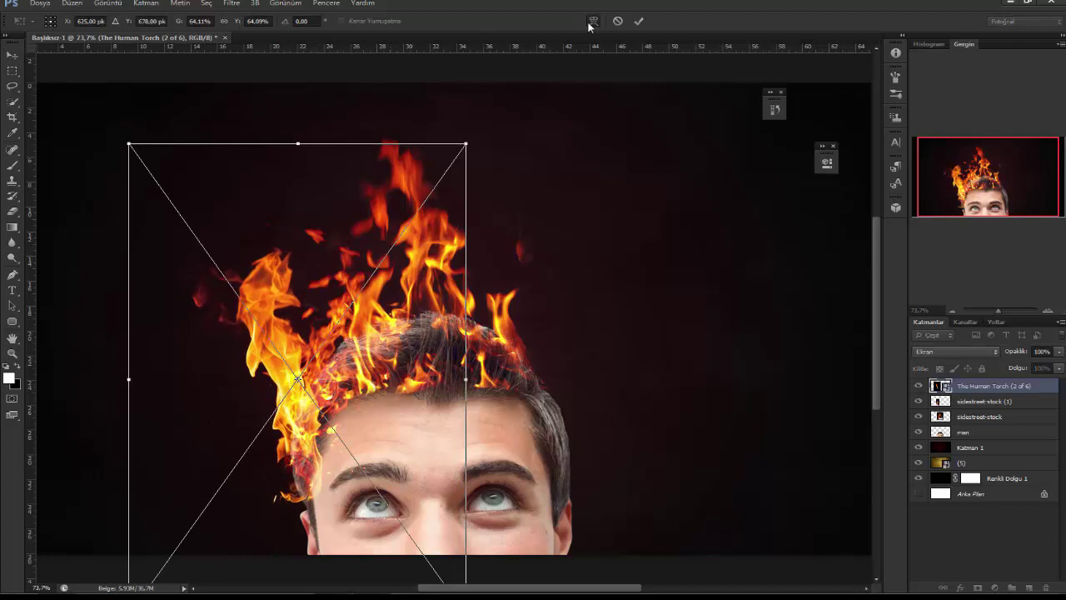
{"action": "left_click", "coordinate": [593, 21]}
{"action": "mouse_move", "coordinate": [283, 299]}
{"action": "left_mouse_down"}
{"action": "mouse_move", "coordinate": [312, 301]}
{"action": "mouse_move", "coordinate": [264, 275]}
{"action": "left_mouse_up"}
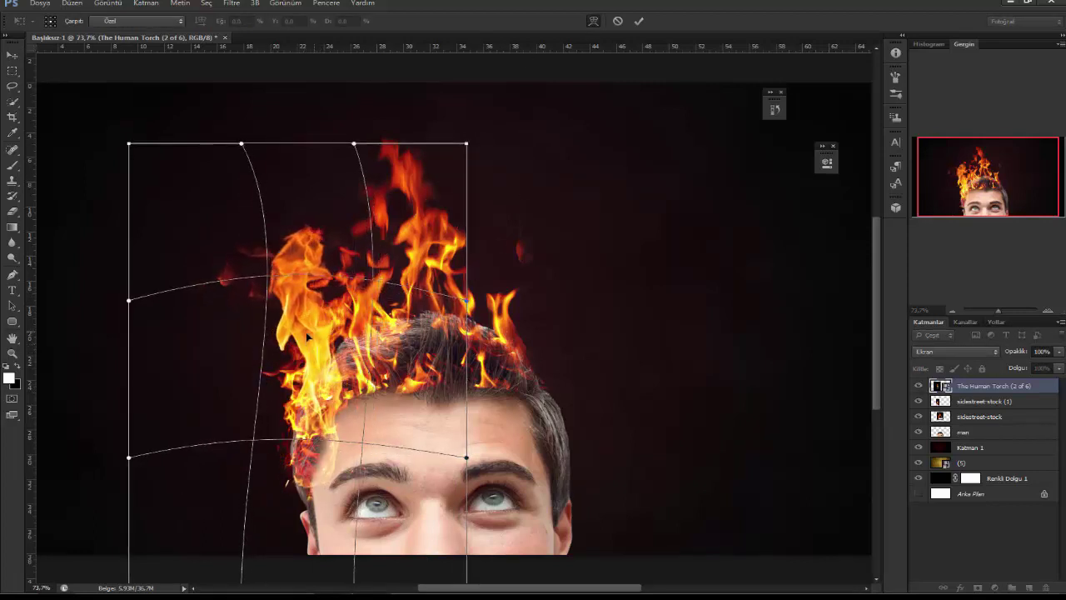
{"action": "key", "text": "Return"}
{"action": "key", "text": "ctrl+t"}
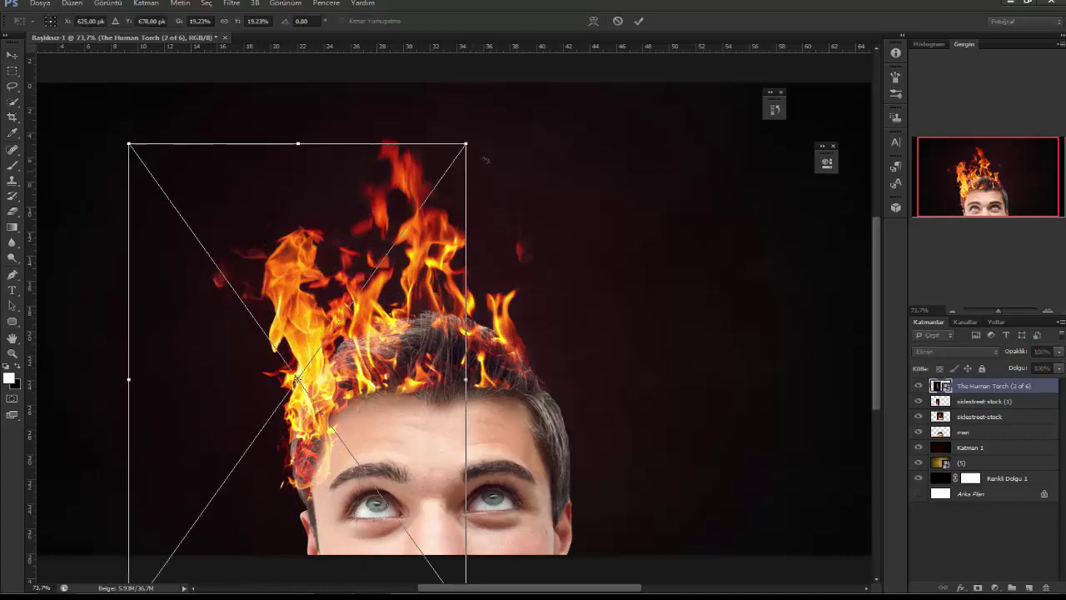
{"action": "mouse_move", "coordinate": [483, 174]}
{"action": "left_mouse_down"}
{"action": "mouse_move", "coordinate": [517, 193]}
{"action": "mouse_move", "coordinate": [515, 212]}
{"action": "left_mouse_up"}
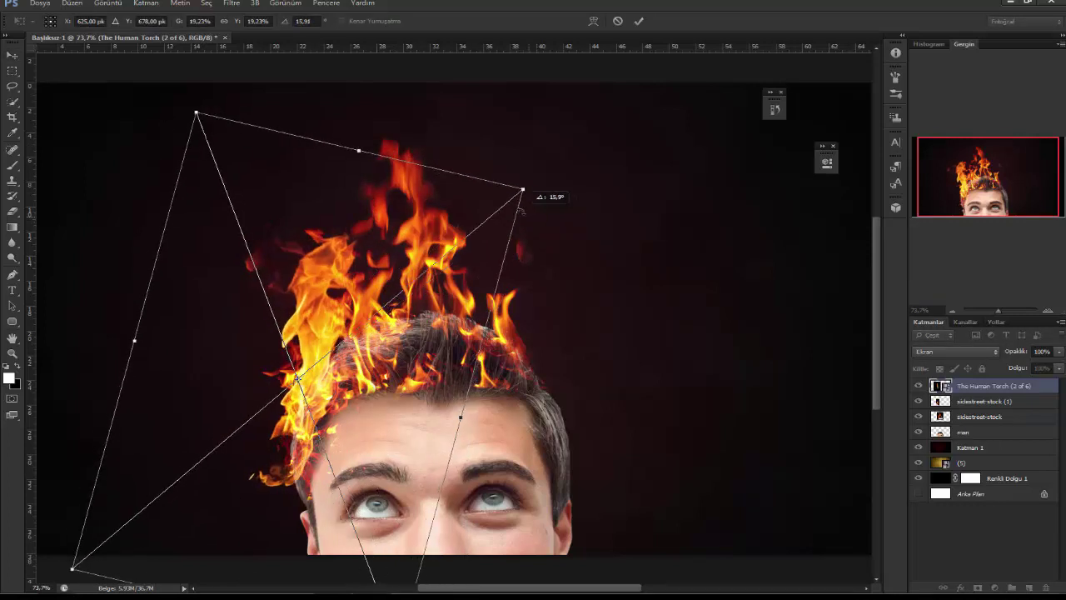
{"action": "mouse_move", "coordinate": [317, 319]}
{"action": "left_mouse_down"}
{"action": "mouse_move", "coordinate": [468, 344]}
{"action": "mouse_move", "coordinate": [606, 328]}
{"action": "left_mouse_up"}
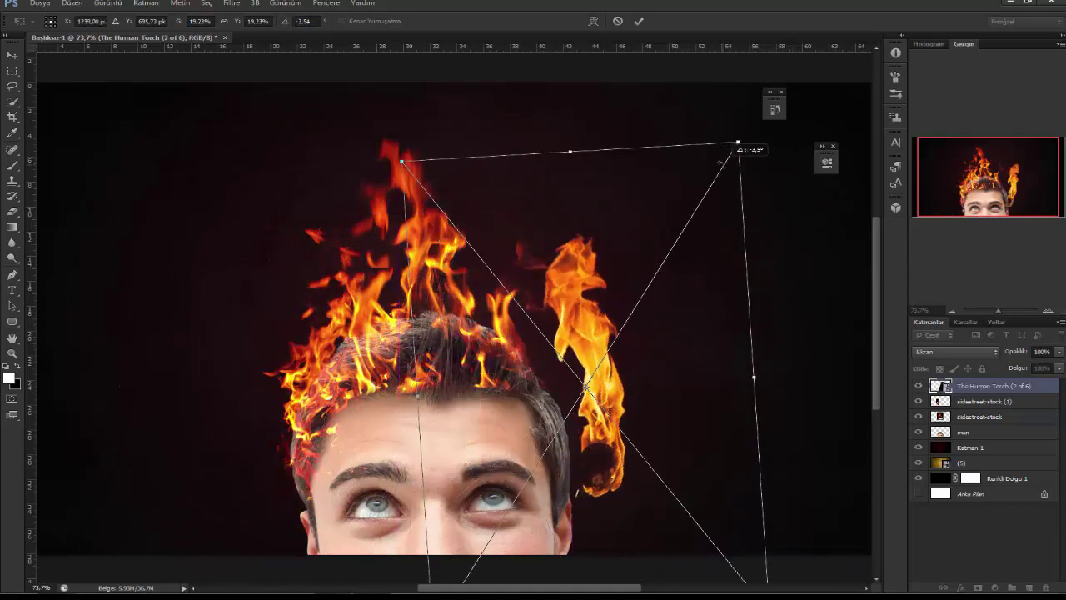
{"action": "left_click_drag", "start_coordinate": [833, 223], "coordinate": [671, 247]}
{"action": "mouse_move", "coordinate": [623, 360]}
{"action": "left_mouse_down"}
{"action": "mouse_move", "coordinate": [606, 406]}
{"action": "mouse_move", "coordinate": [565, 430]}
{"action": "mouse_move", "coordinate": [562, 366]}
{"action": "left_mouse_up"}
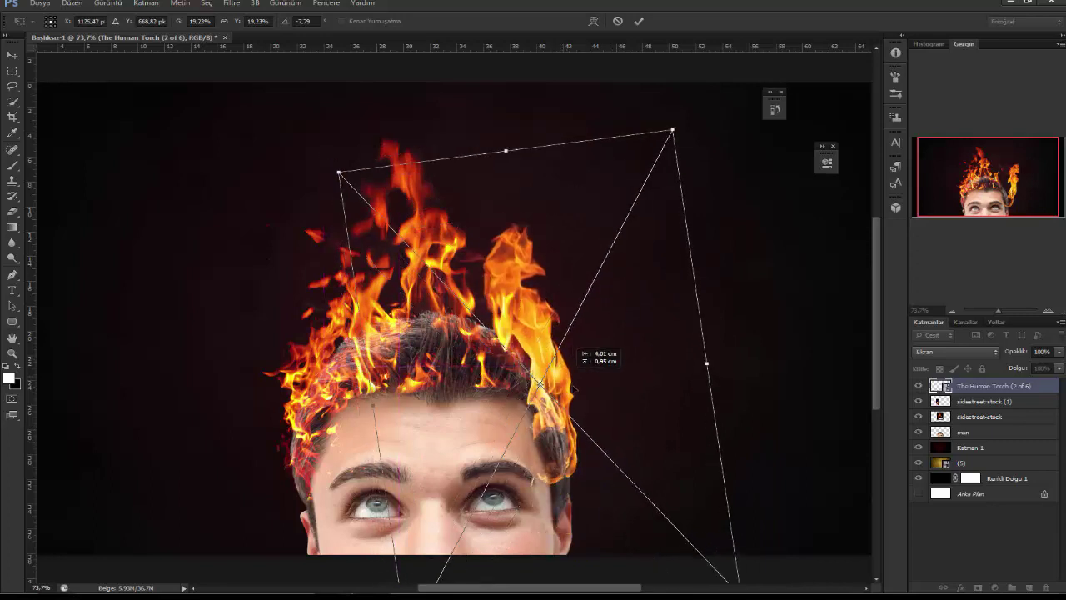
{"action": "left_click_drag", "start_coordinate": [679, 131], "coordinate": [652, 121]}
{"action": "left_click_drag", "start_coordinate": [620, 281], "coordinate": [620, 294]}
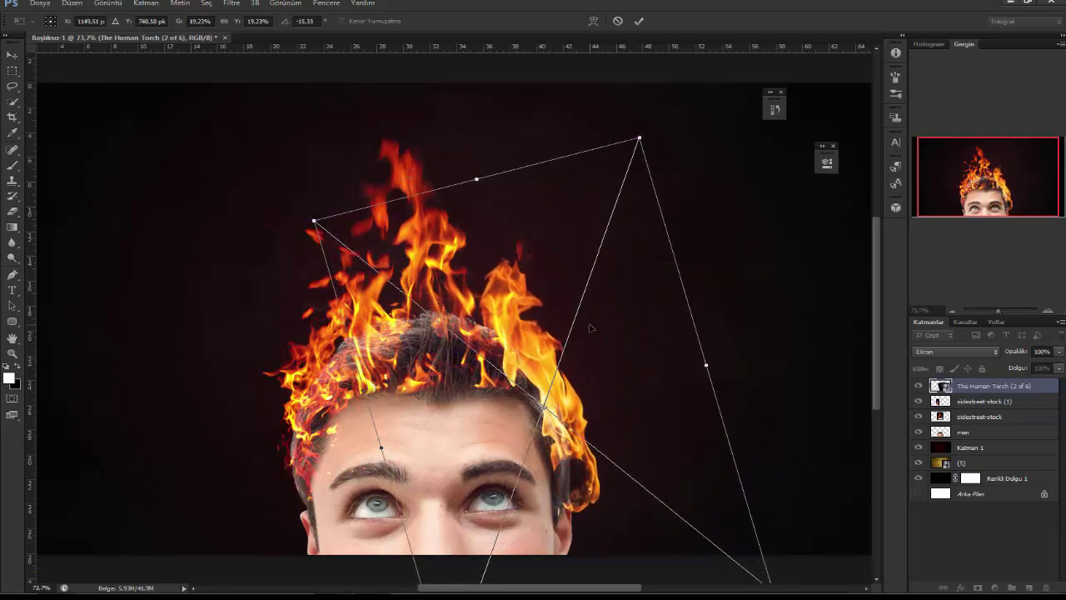
{"action": "key", "text": "Return"}
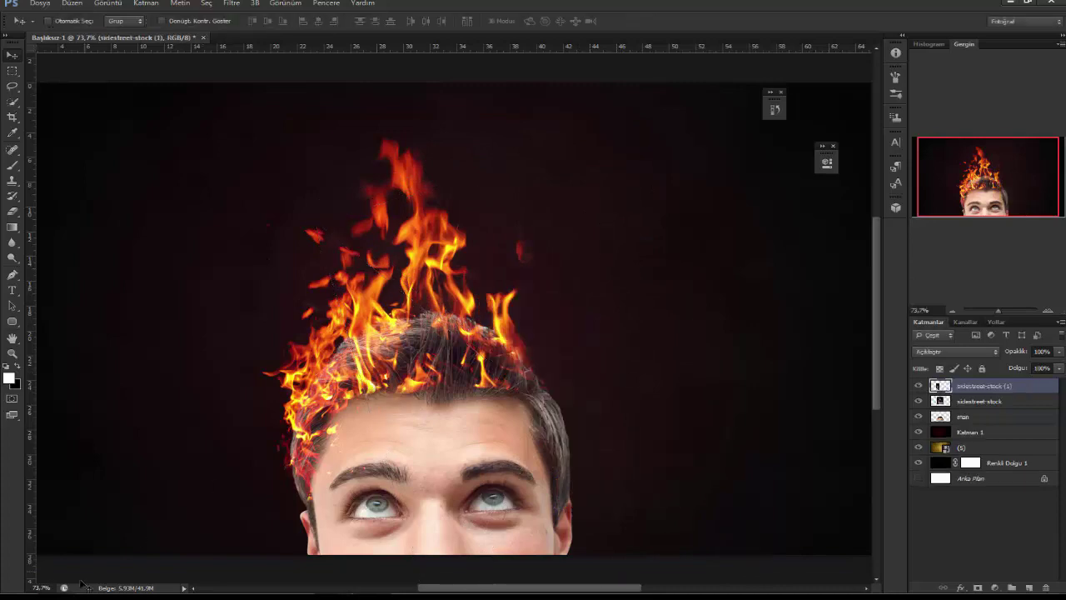
Place sidestreet-stock (1), flipped horizontally and vertically, scaled and rotated along the hair's right side
{"action": "left_click", "coordinate": [57, 575]}
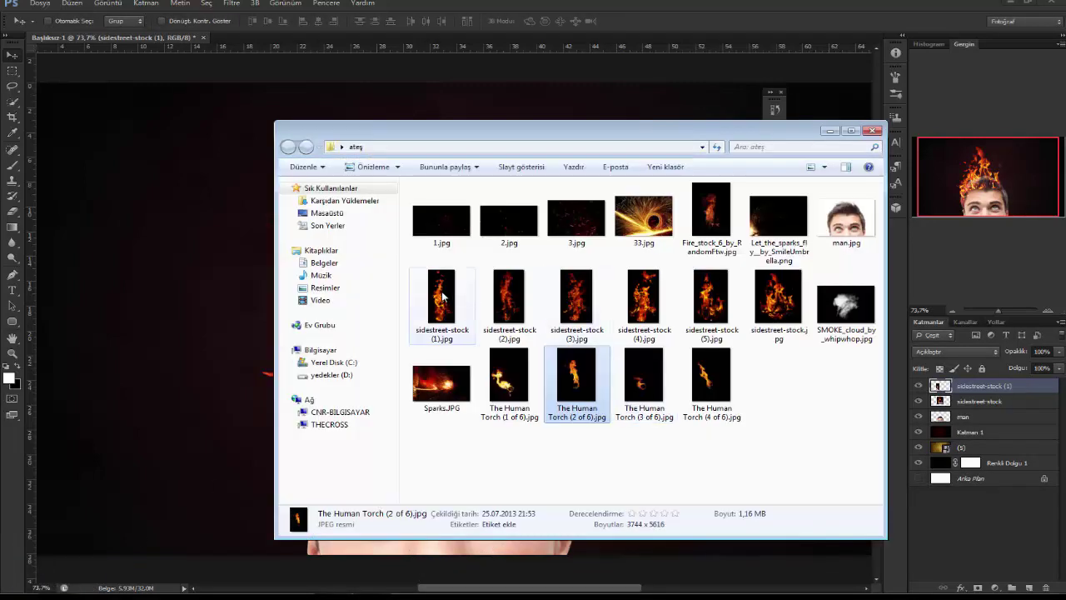
{"action": "left_click_drag", "start_coordinate": [443, 296], "coordinate": [245, 297]}
{"action": "right_click", "coordinate": [500, 302]}
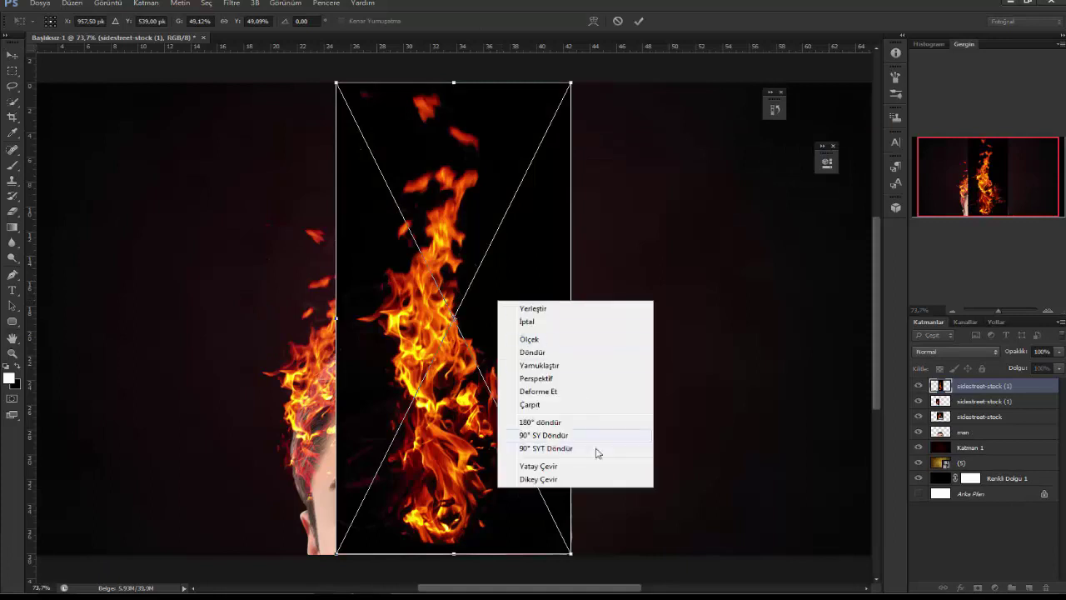
{"action": "left_click", "coordinate": [549, 466]}
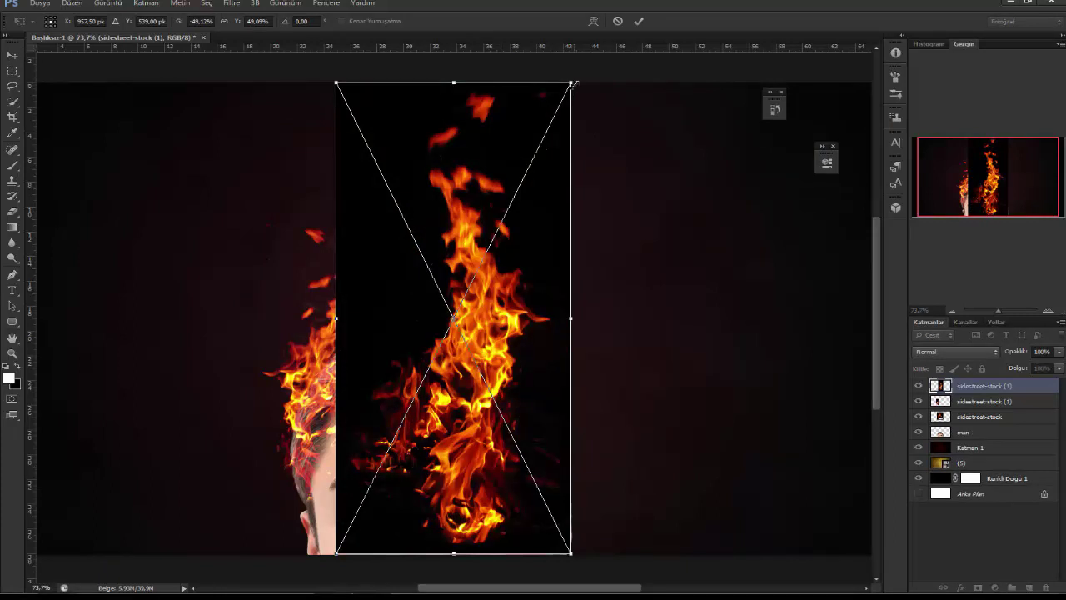
{"action": "mouse_move", "coordinate": [572, 83]}
{"action": "left_mouse_down"}
{"action": "mouse_move", "coordinate": [476, 269]}
{"action": "mouse_move", "coordinate": [547, 303]}
{"action": "left_mouse_up"}
{"action": "mouse_move", "coordinate": [533, 366]}
{"action": "left_mouse_down"}
{"action": "mouse_move", "coordinate": [557, 385]}
{"action": "mouse_move", "coordinate": [594, 303]}
{"action": "left_mouse_up"}
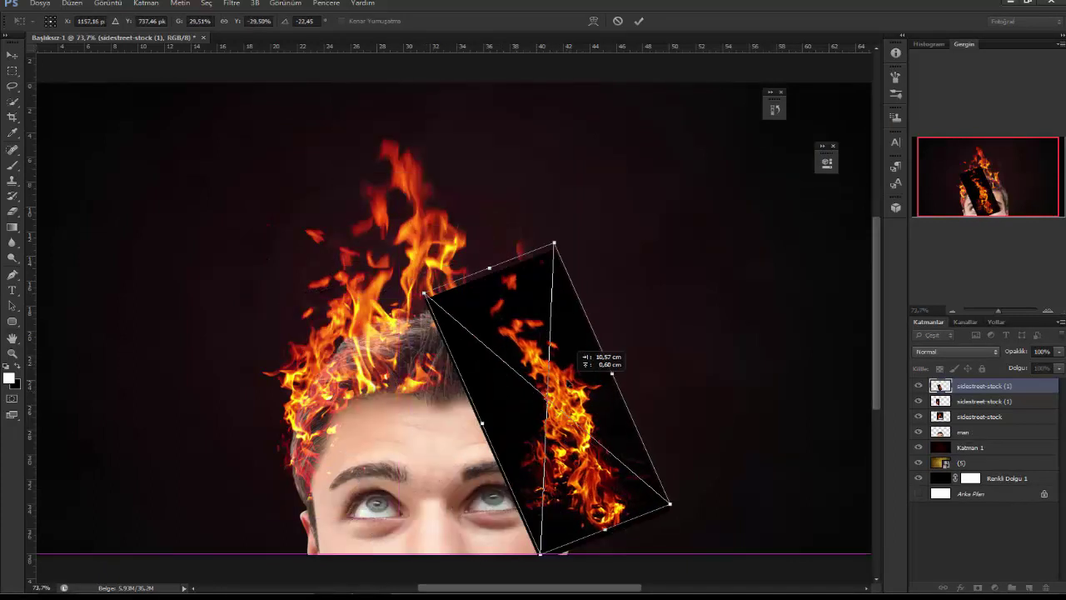
{"action": "right_click", "coordinate": [594, 303]}
{"action": "left_click", "coordinate": [616, 475]}
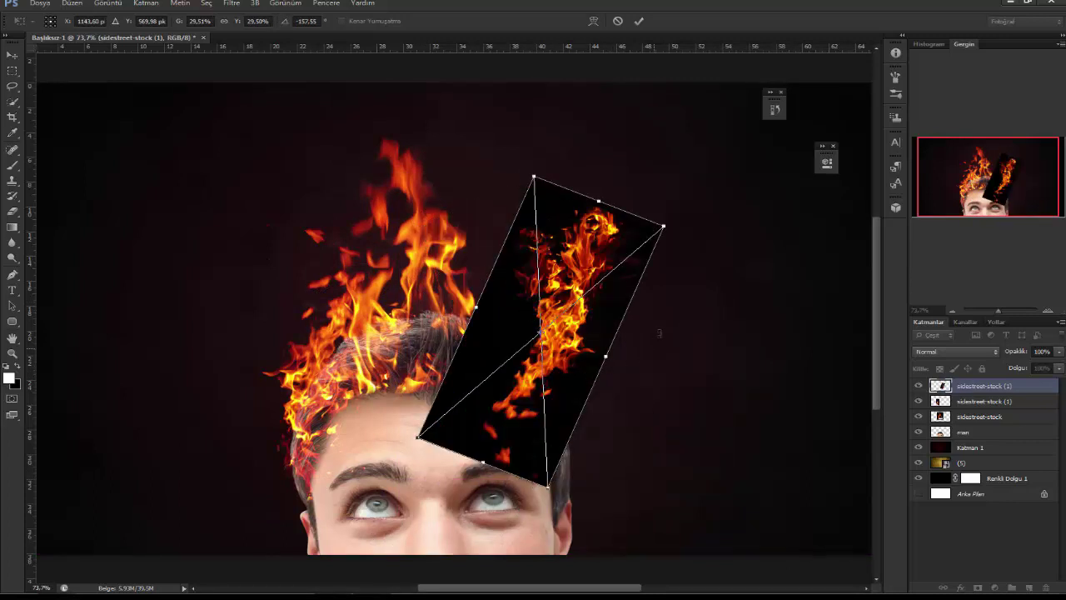
{"action": "left_click_drag", "start_coordinate": [687, 227], "coordinate": [575, 160]}
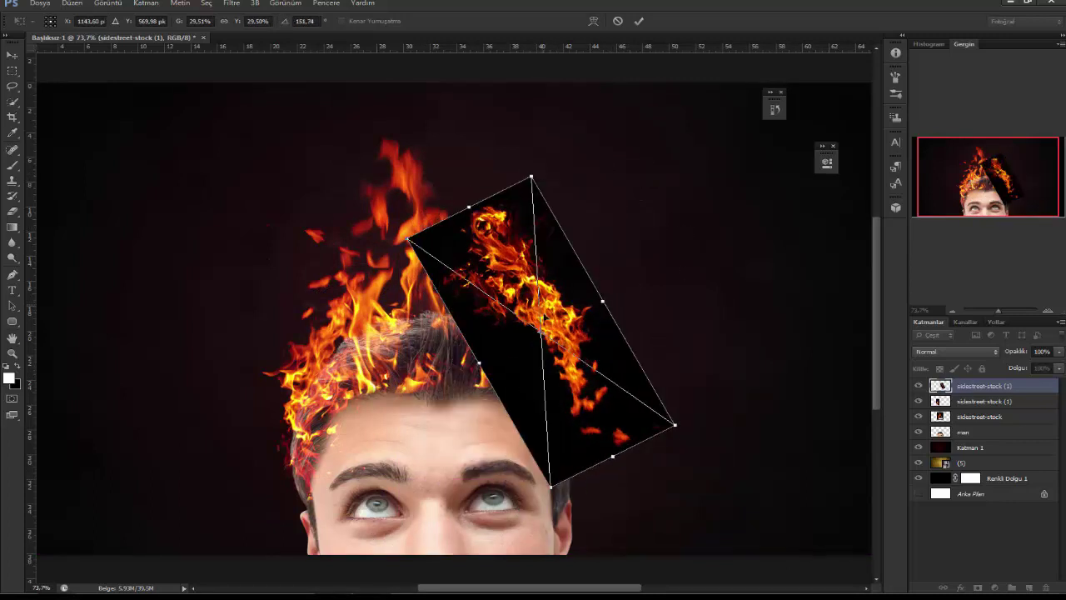
{"action": "mouse_move", "coordinate": [548, 270]}
{"action": "left_mouse_down"}
{"action": "mouse_move", "coordinate": [556, 316]}
{"action": "mouse_move", "coordinate": [541, 355]}
{"action": "left_mouse_up"}
{"action": "key", "text": "Return"}
Screen-blend the new flame, rasterize it, and delete its stray fragment beside the ear
{"action": "left_click", "coordinate": [955, 352]}
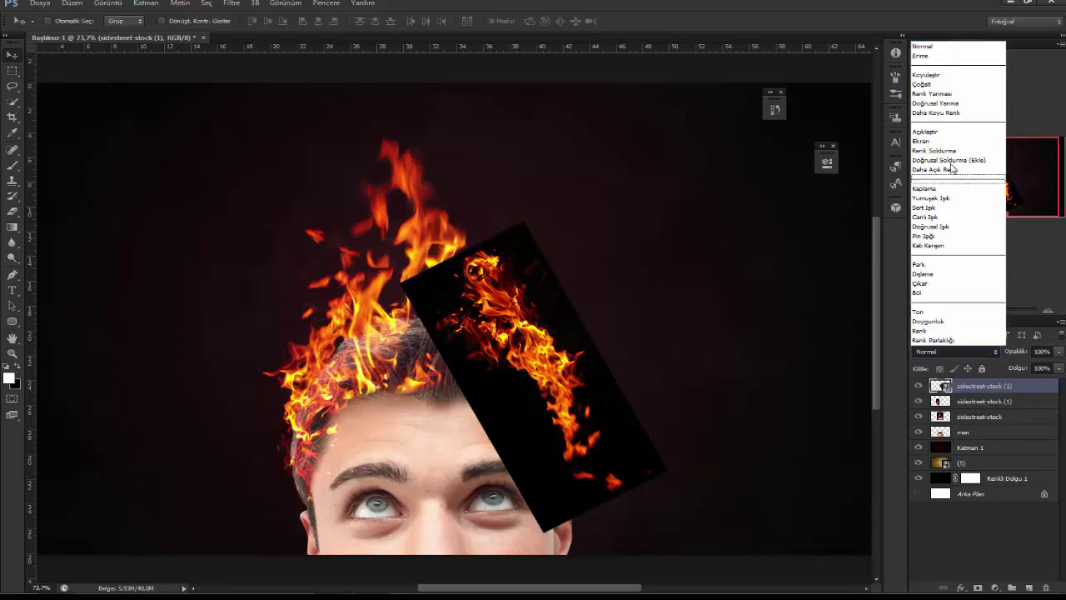
{"action": "left_click", "coordinate": [934, 143]}
{"action": "left_click_drag", "start_coordinate": [591, 389], "coordinate": [567, 441]}
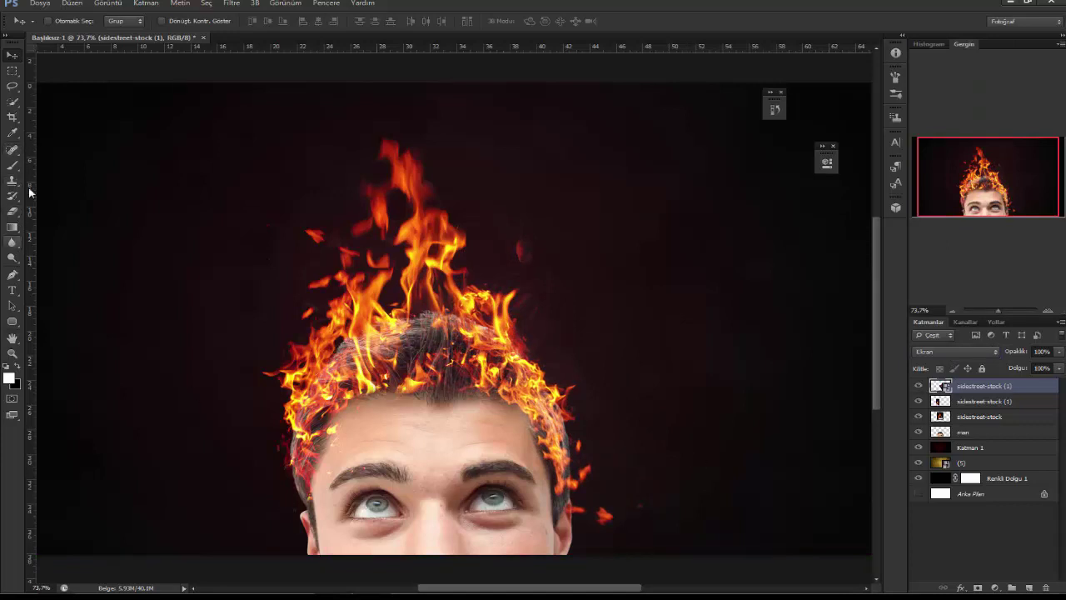
{"action": "left_click", "coordinate": [13, 85]}
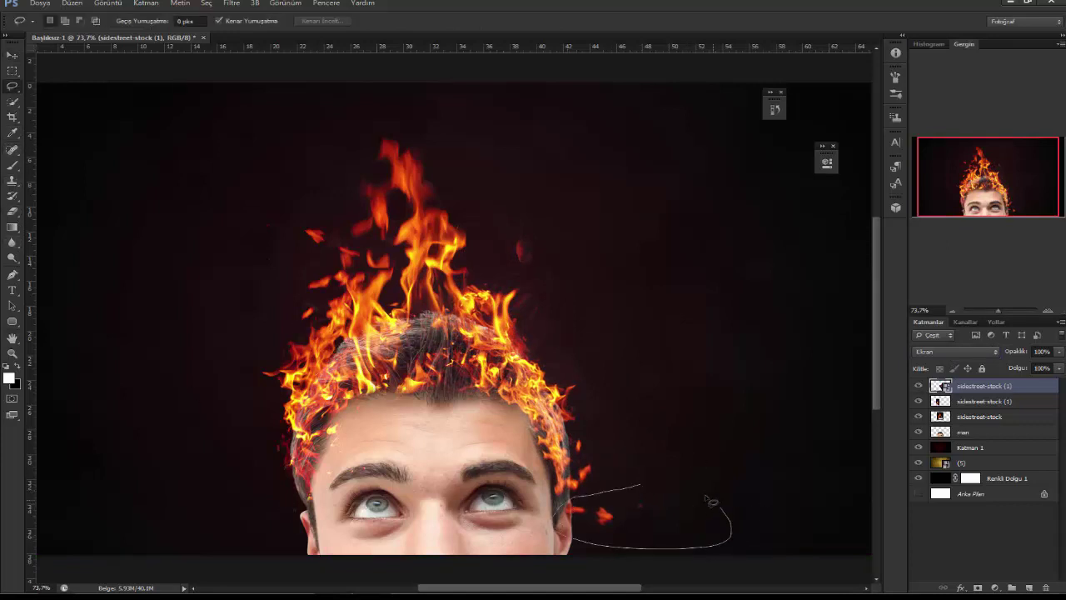
{"action": "left_click_drag", "start_coordinate": [640, 483], "coordinate": [553, 518]}
{"action": "key", "text": "Return"}
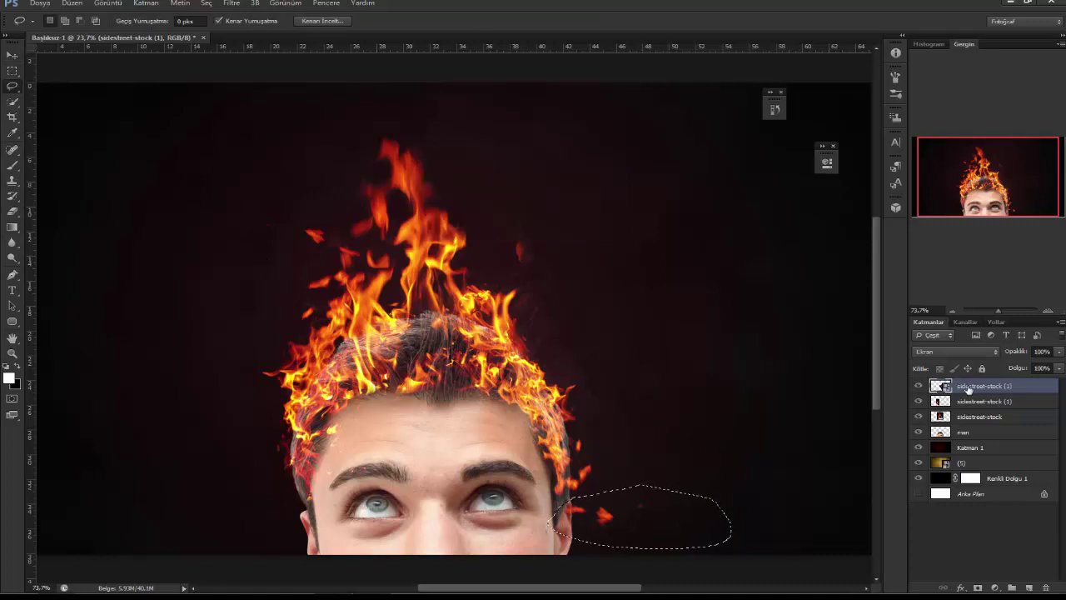
{"action": "right_click", "coordinate": [968, 389]}
{"action": "left_click", "coordinate": [849, 251]}
{"action": "key", "text": "Delete"}
{"action": "key", "text": "ctrl+d"}
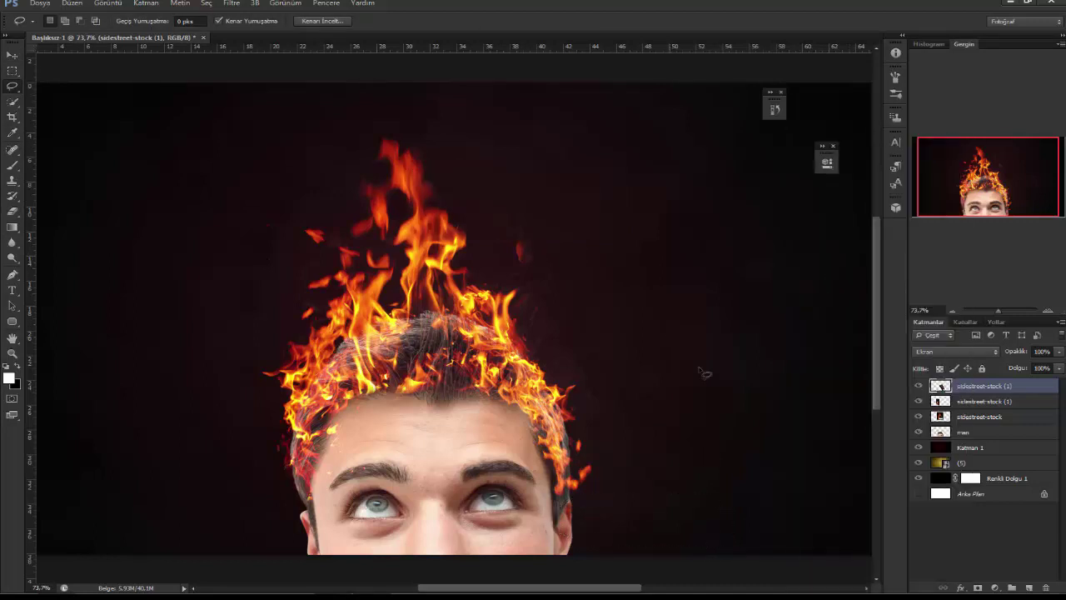
Nudge the flame layer slightly up and reopen the flame-images folder
{"action": "scroll", "coordinate": [576, 377], "scroll_direction": "down", "scroll_amount": 1}
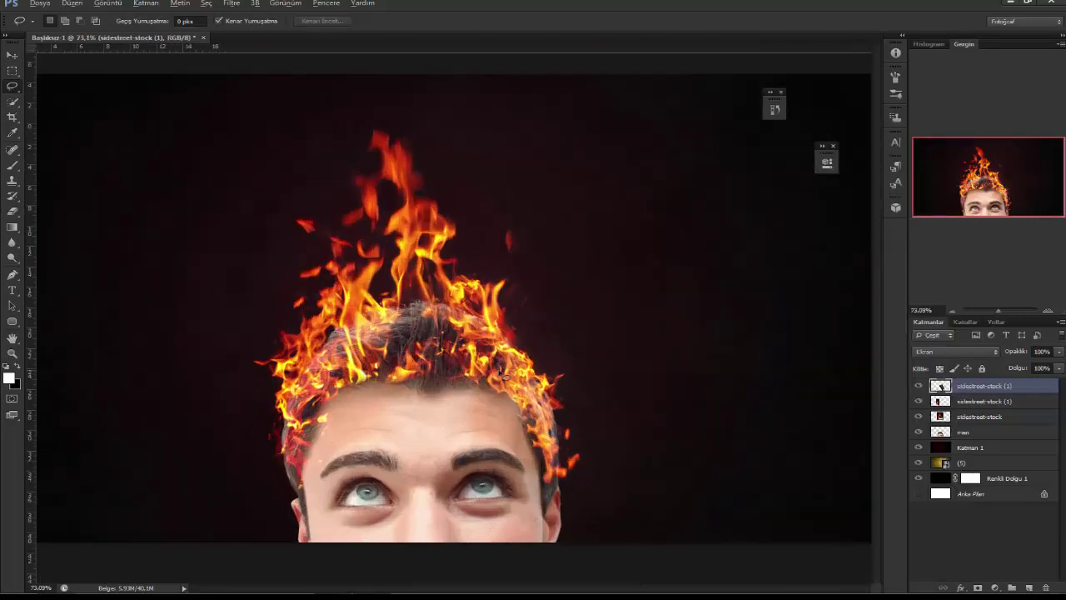
{"action": "left_click", "coordinate": [14, 54]}
{"action": "left_click_drag", "start_coordinate": [540, 393], "coordinate": [542, 373]}
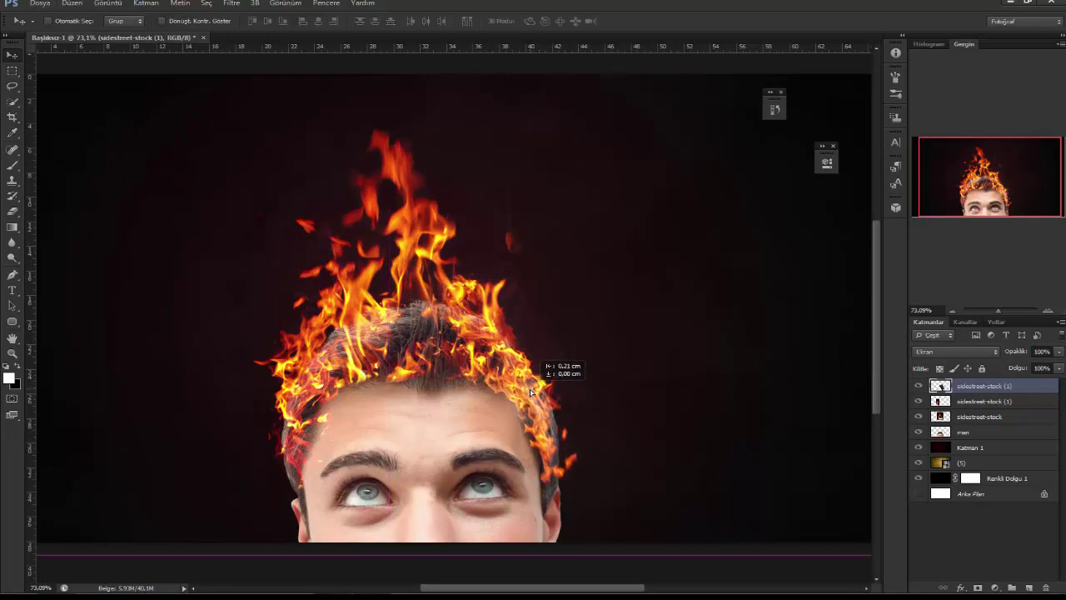
{"action": "left_click", "coordinate": [46, 559]}
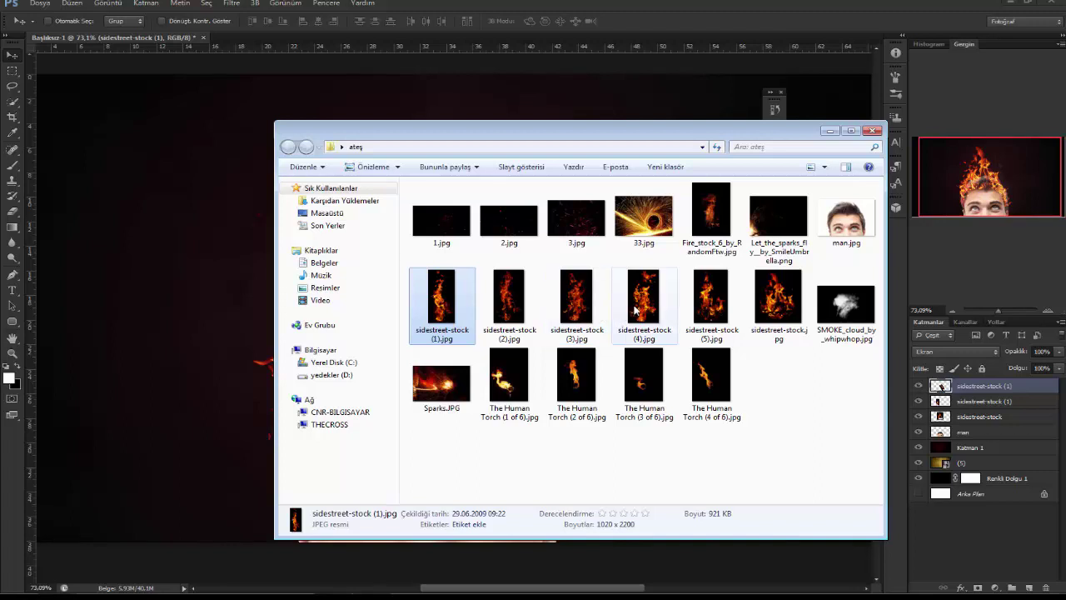
Place sidestreet-stock (5) in Ekran (Screen) mode below the man layer, flames rising from the hair
{"action": "double_click", "coordinate": [710, 215]}
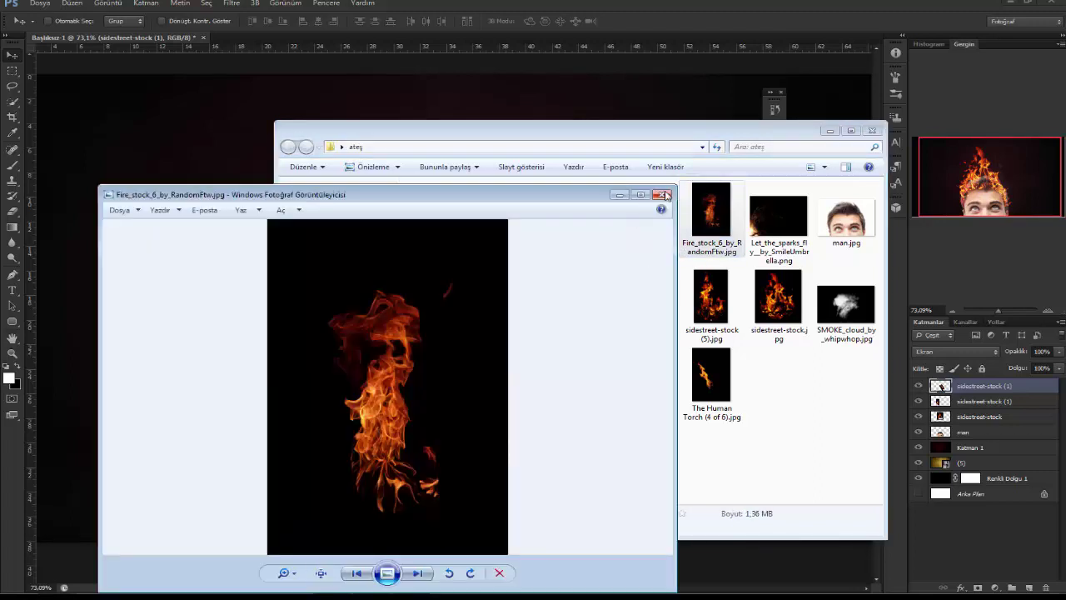
{"action": "left_click", "coordinate": [662, 194]}
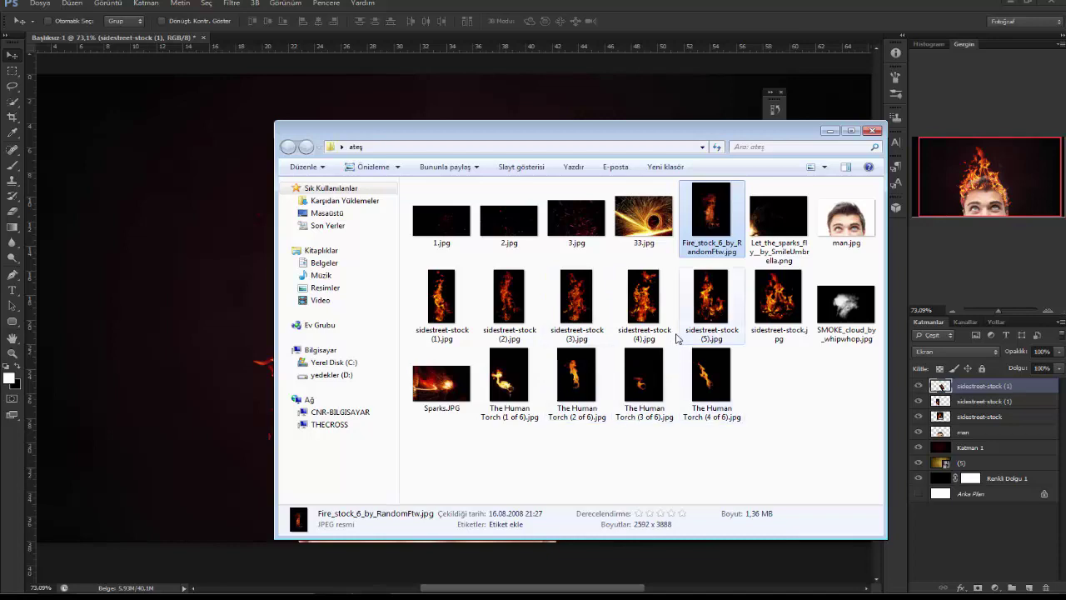
{"action": "left_click_drag", "start_coordinate": [709, 315], "coordinate": [153, 350]}
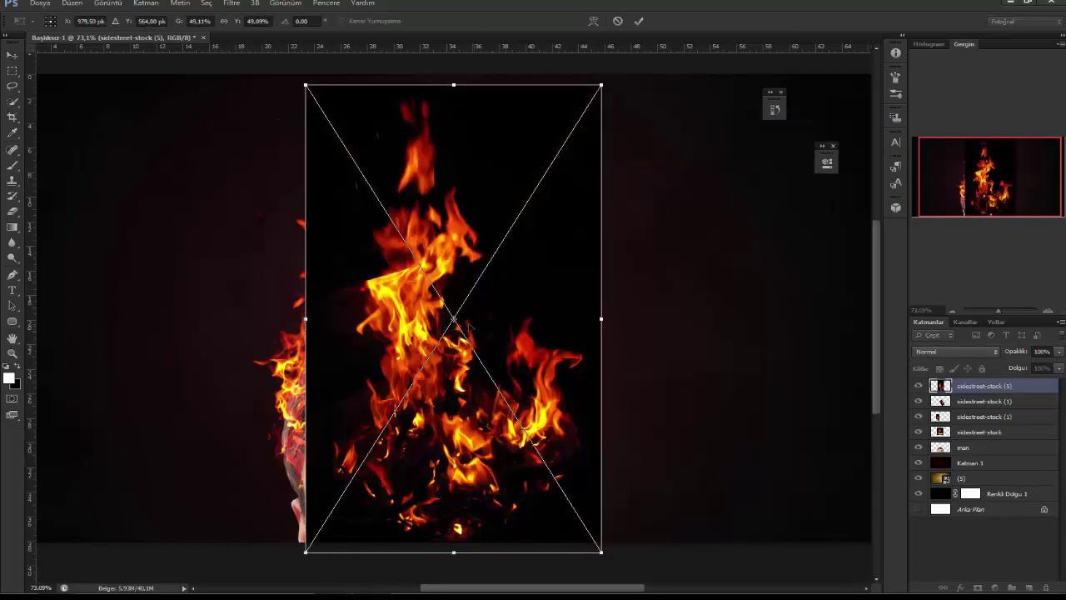
{"action": "key", "text": "Return"}
{"action": "left_click", "coordinate": [954, 352]}
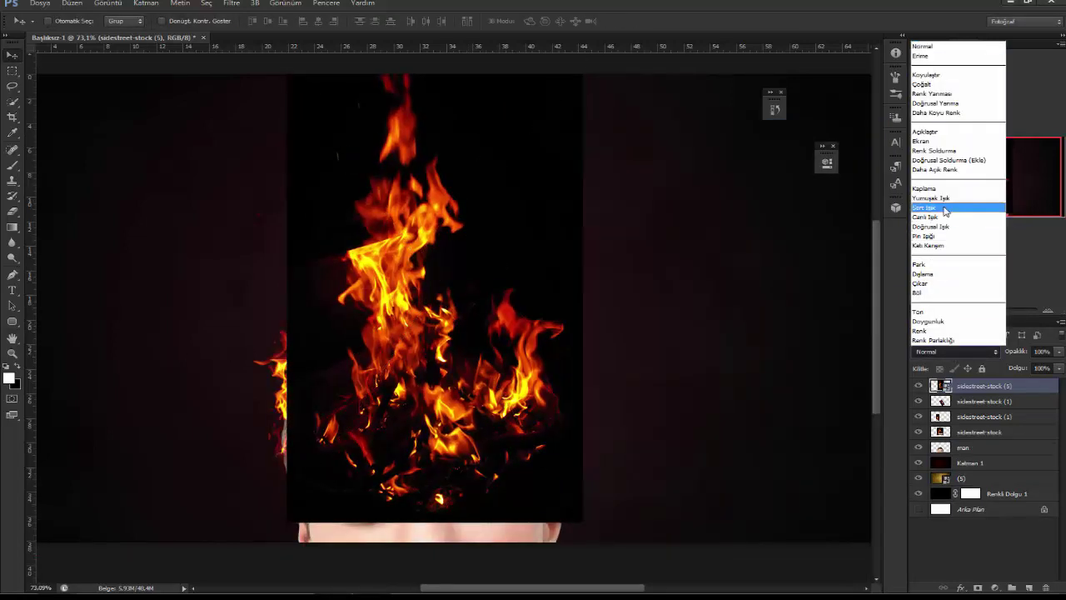
{"action": "left_click", "coordinate": [921, 141]}
{"action": "left_click_drag", "start_coordinate": [983, 386], "coordinate": [983, 454]}
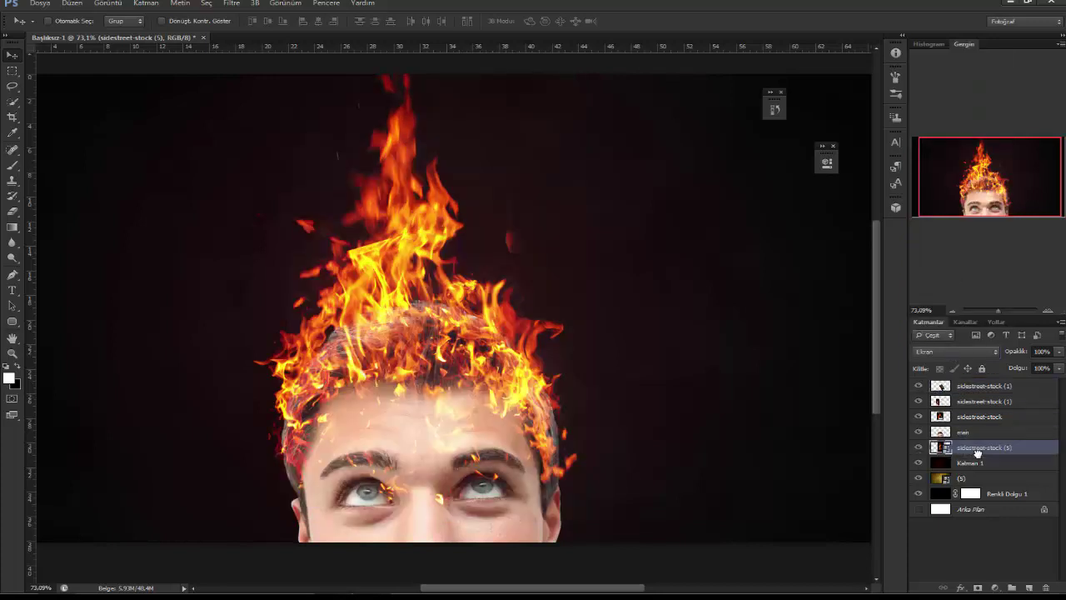
{"action": "left_click_drag", "start_coordinate": [484, 391], "coordinate": [476, 335]}
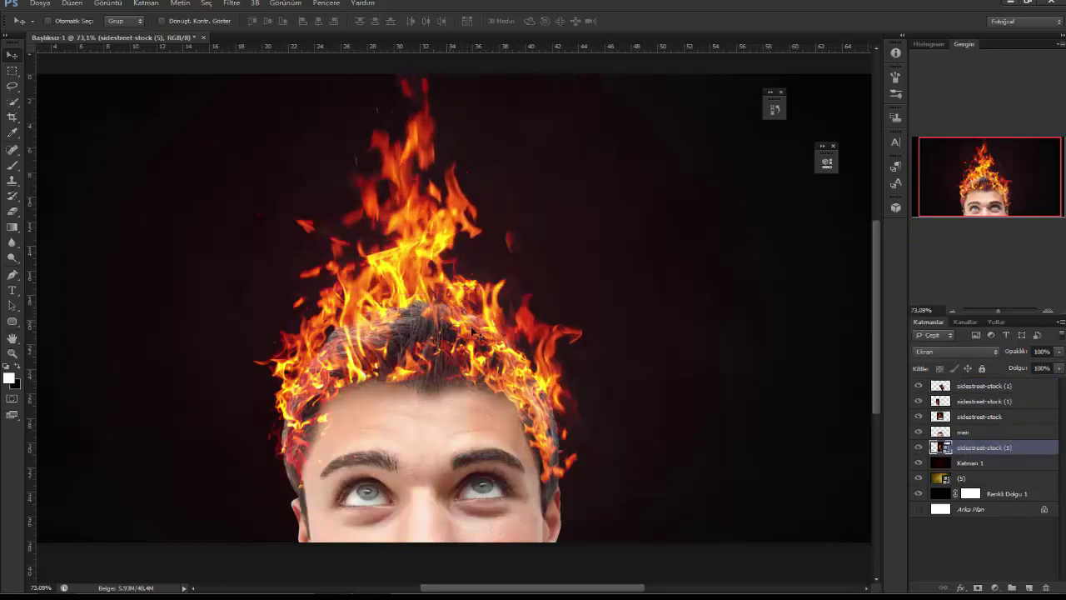
{"action": "mouse_move", "coordinate": [476, 336]}
{"action": "left_mouse_down"}
{"action": "mouse_move", "coordinate": [431, 337]}
{"action": "mouse_move", "coordinate": [439, 351]}
{"action": "mouse_move", "coordinate": [437, 336]}
{"action": "mouse_move", "coordinate": [466, 346]}
{"action": "mouse_move", "coordinate": [471, 288]}
{"action": "mouse_move", "coordinate": [509, 291]}
{"action": "mouse_move", "coordinate": [426, 295]}
{"action": "mouse_move", "coordinate": [441, 304]}
{"action": "mouse_move", "coordinate": [475, 292]}
{"action": "mouse_move", "coordinate": [499, 305]}
{"action": "mouse_move", "coordinate": [479, 328]}
{"action": "left_mouse_up"}
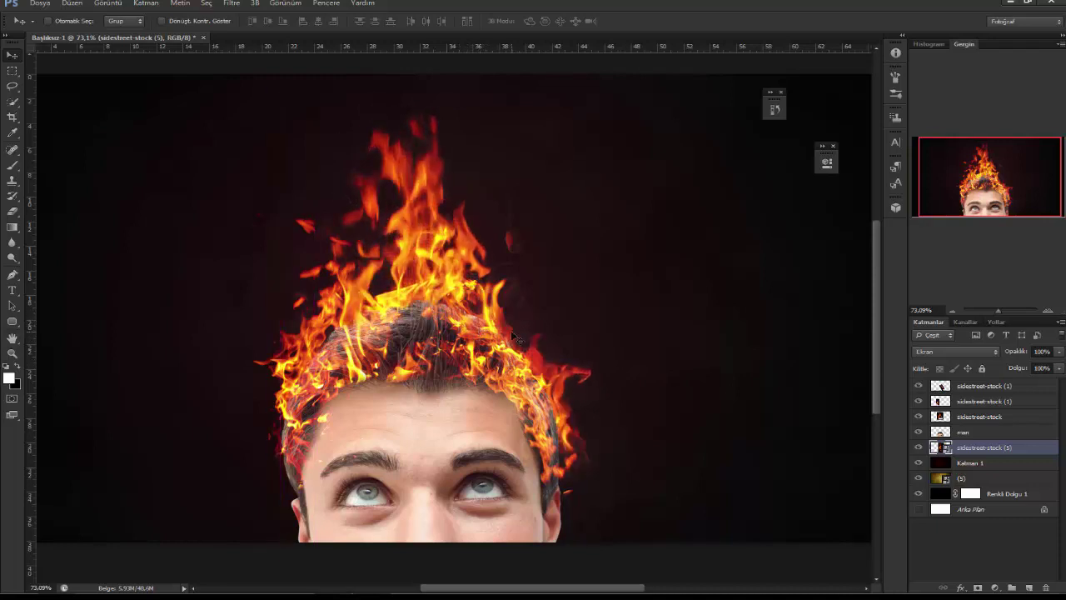
{"action": "scroll", "coordinate": [511, 332], "scroll_direction": "down", "scroll_amount": 3}
{"action": "scroll", "coordinate": [500, 329], "scroll_direction": "up", "scroll_amount": 2}
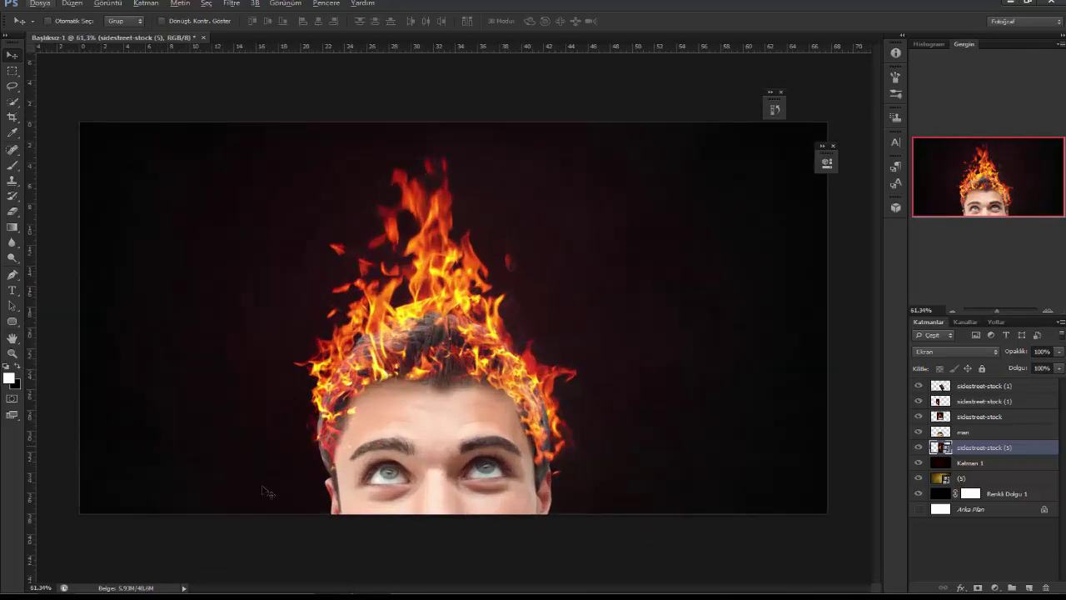
{"action": "left_click", "coordinate": [53, 563]}
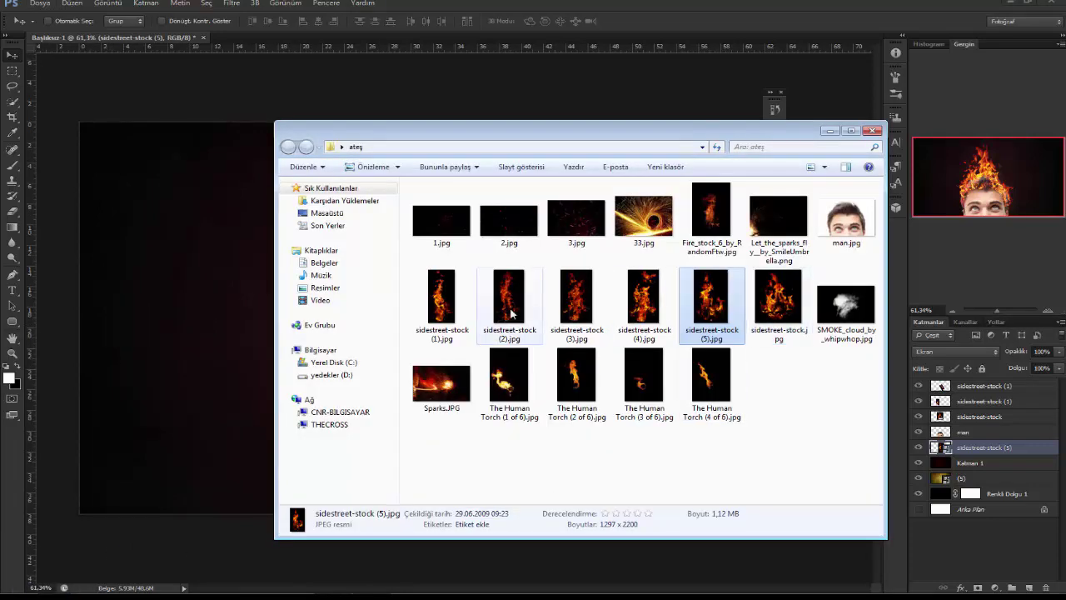
Place Fire_stock_6_by_RandomFtw over the hair as the top layer, blended in Ekran (Screen)
{"action": "left_click_drag", "start_coordinate": [721, 225], "coordinate": [170, 281]}
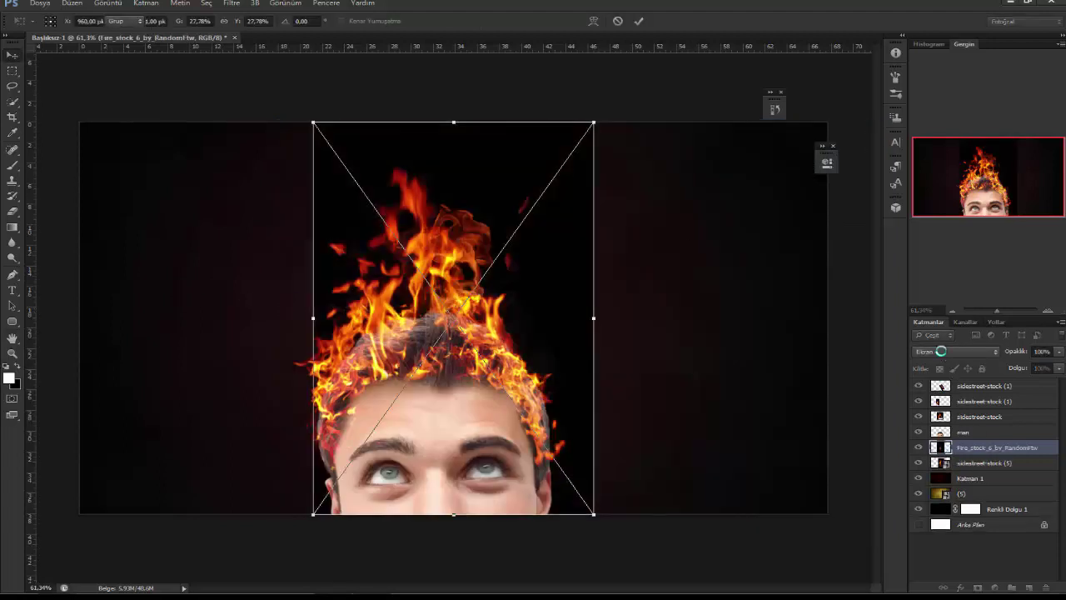
{"action": "left_click", "coordinate": [955, 350]}
{"action": "left_click", "coordinate": [933, 137]}
{"action": "left_click_drag", "start_coordinate": [992, 448], "coordinate": [991, 379]}
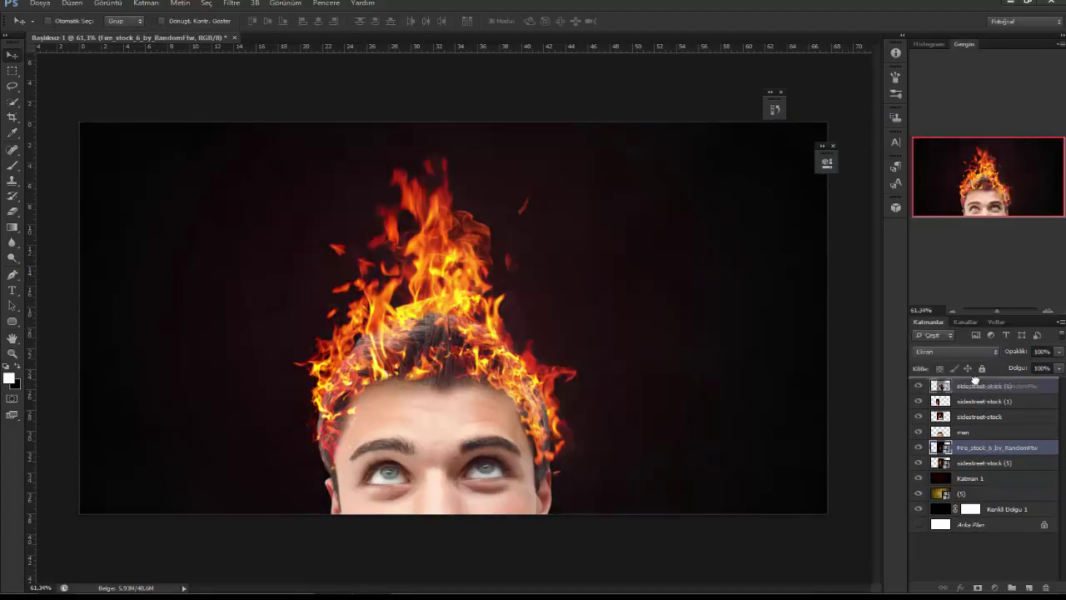
{"action": "mouse_move", "coordinate": [446, 352]}
{"action": "left_mouse_down"}
{"action": "mouse_move", "coordinate": [433, 341]}
{"action": "mouse_move", "coordinate": [438, 351]}
{"action": "left_mouse_up"}
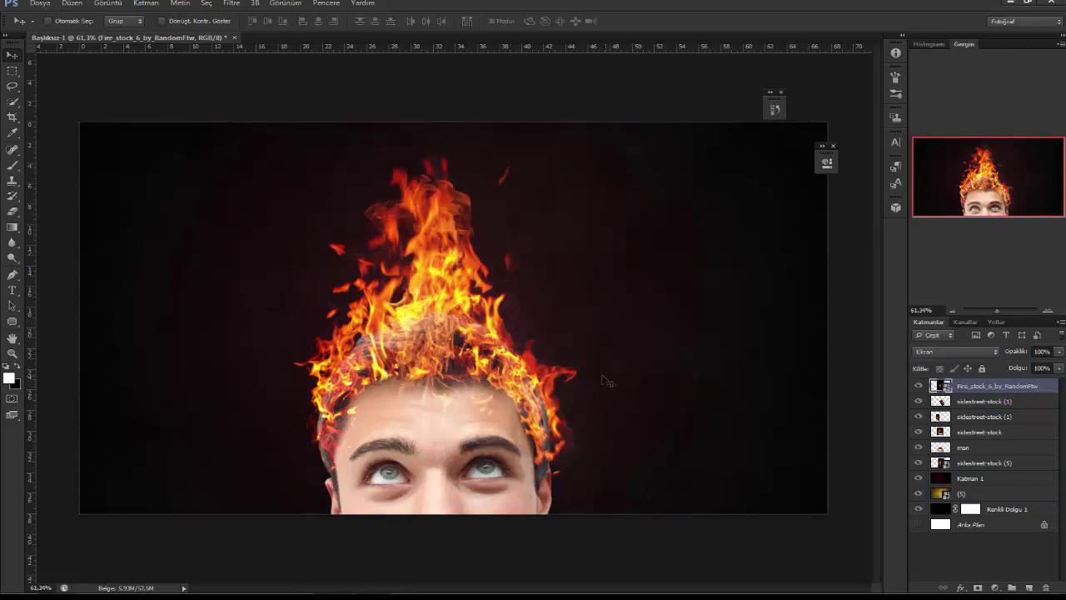
{"action": "scroll", "coordinate": [596, 376], "scroll_direction": "down", "scroll_amount": 3}
{"action": "scroll", "coordinate": [490, 315], "scroll_direction": "up", "scroll_amount": 1}
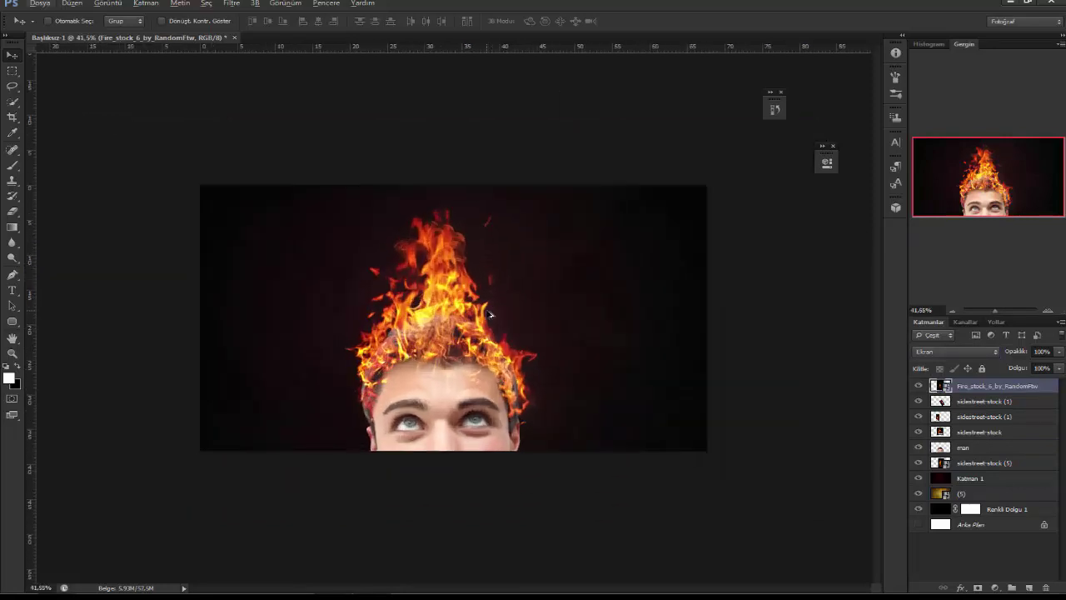
Warp the sidestreet-stock (5) flames so their upper-right part bends around the head
{"action": "left_click", "coordinate": [987, 463]}
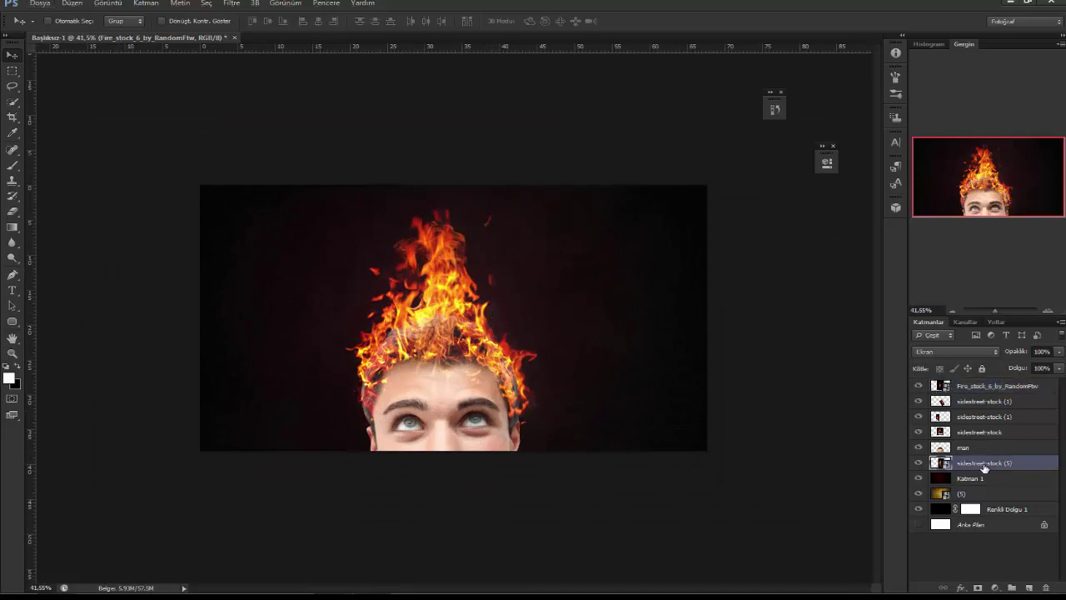
{"action": "key", "text": "ctrl+t"}
{"action": "left_click", "coordinate": [593, 20]}
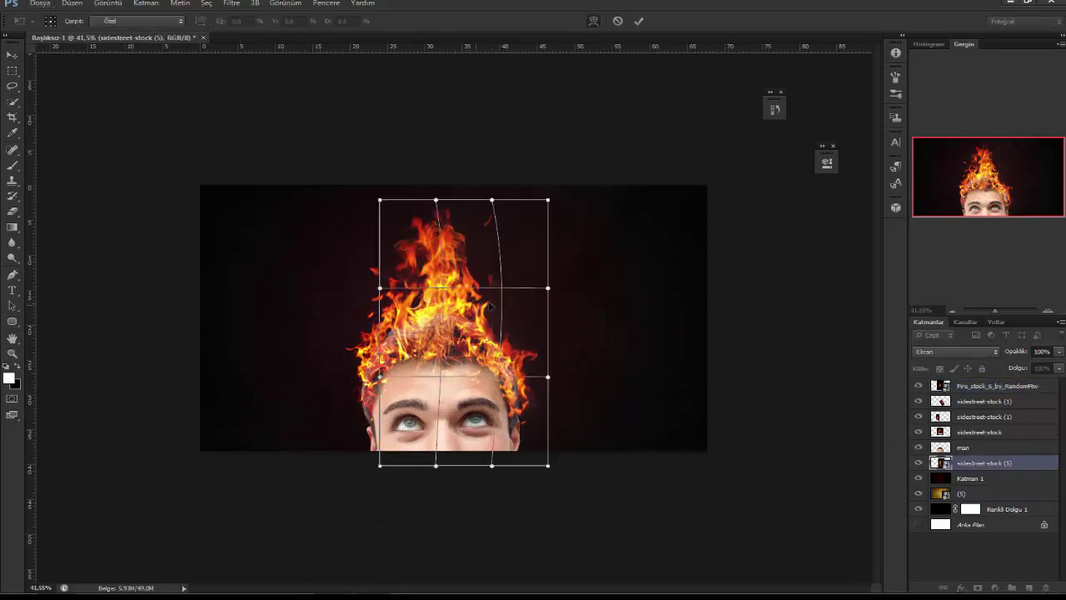
{"action": "mouse_move", "coordinate": [520, 258]}
{"action": "left_mouse_down"}
{"action": "mouse_move", "coordinate": [485, 335]}
{"action": "mouse_move", "coordinate": [529, 380]}
{"action": "mouse_move", "coordinate": [528, 358]}
{"action": "left_mouse_up"}
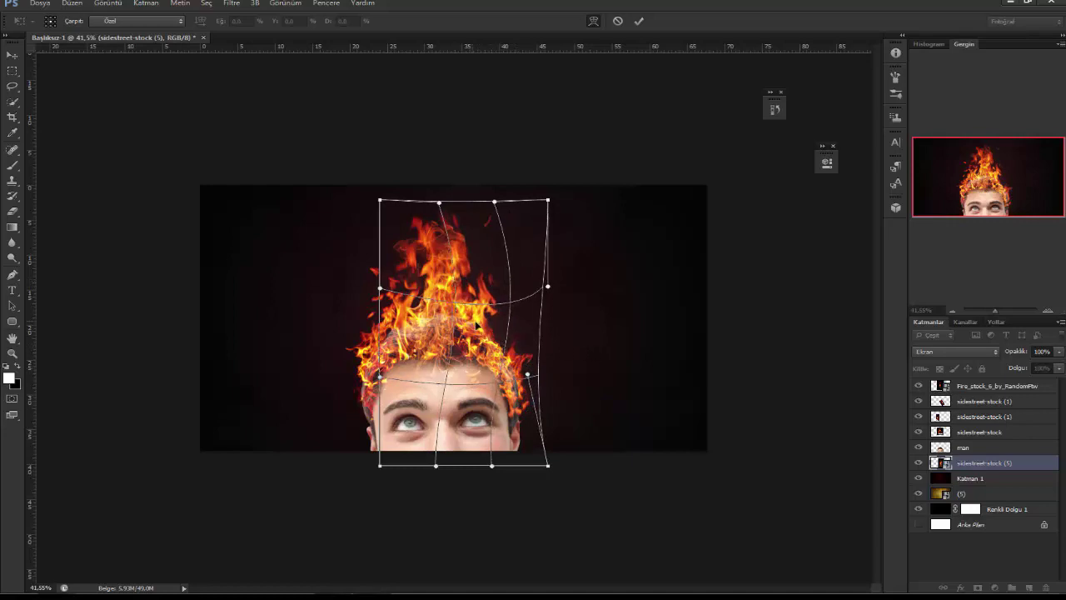
{"action": "key", "text": "Return"}
{"action": "scroll", "coordinate": [481, 330], "scroll_direction": "down", "scroll_amount": 1}
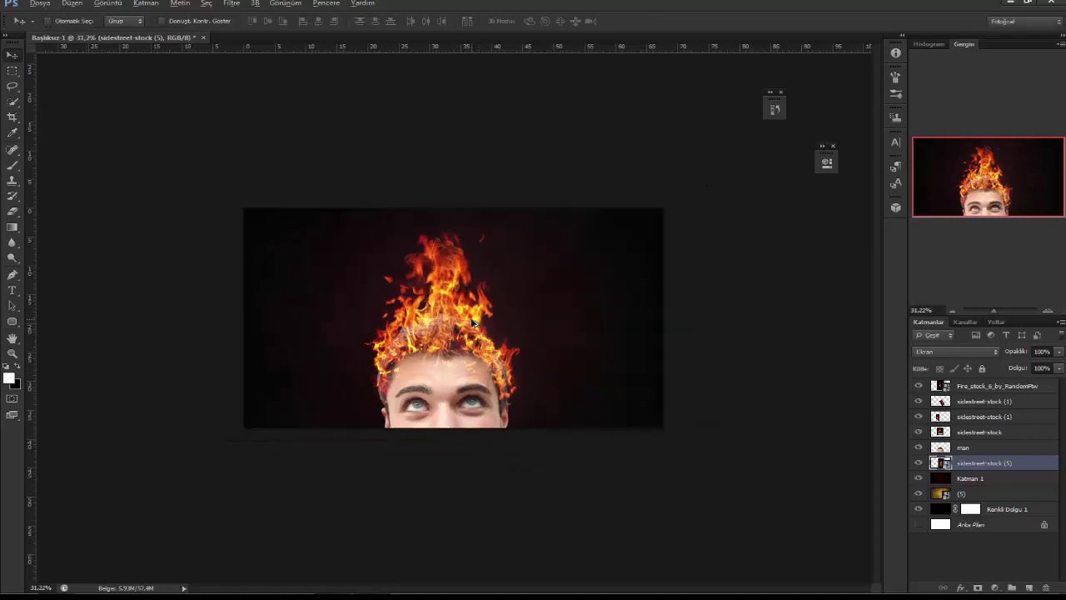
{"action": "scroll", "coordinate": [481, 330], "scroll_direction": "down", "scroll_amount": 1}
{"action": "scroll", "coordinate": [481, 330], "scroll_direction": "up", "scroll_amount": 1}
{"action": "scroll", "coordinate": [748, 454], "scroll_direction": "up", "scroll_amount": 1}
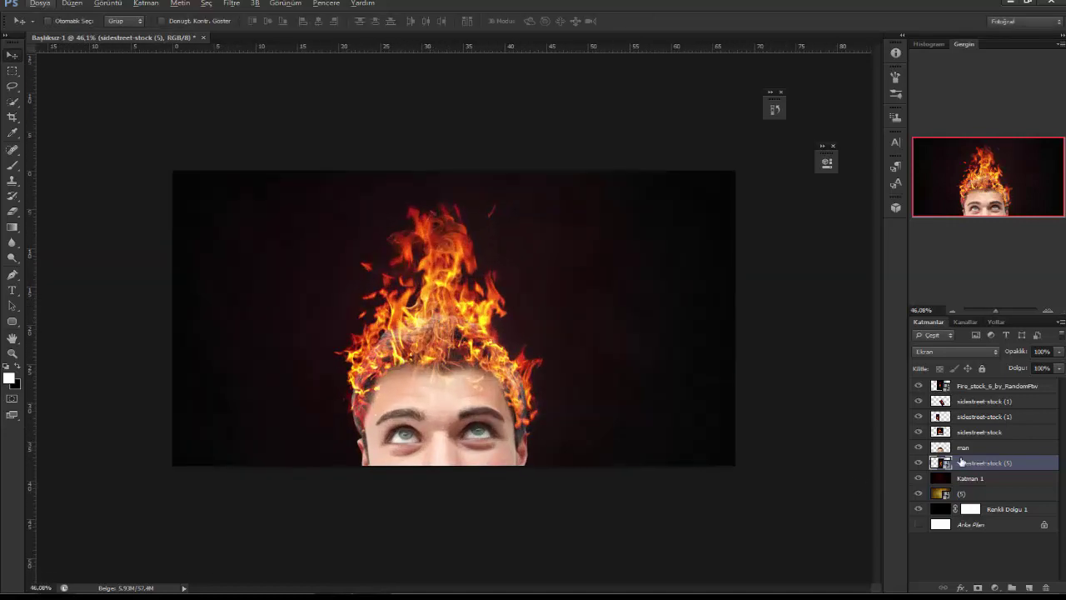
Duplicate the man layer as man kopya and clip a new empty Katman 2 above it
{"action": "left_click", "coordinate": [990, 448]}
{"action": "left_click_drag", "start_coordinate": [988, 449], "coordinate": [1030, 587]}
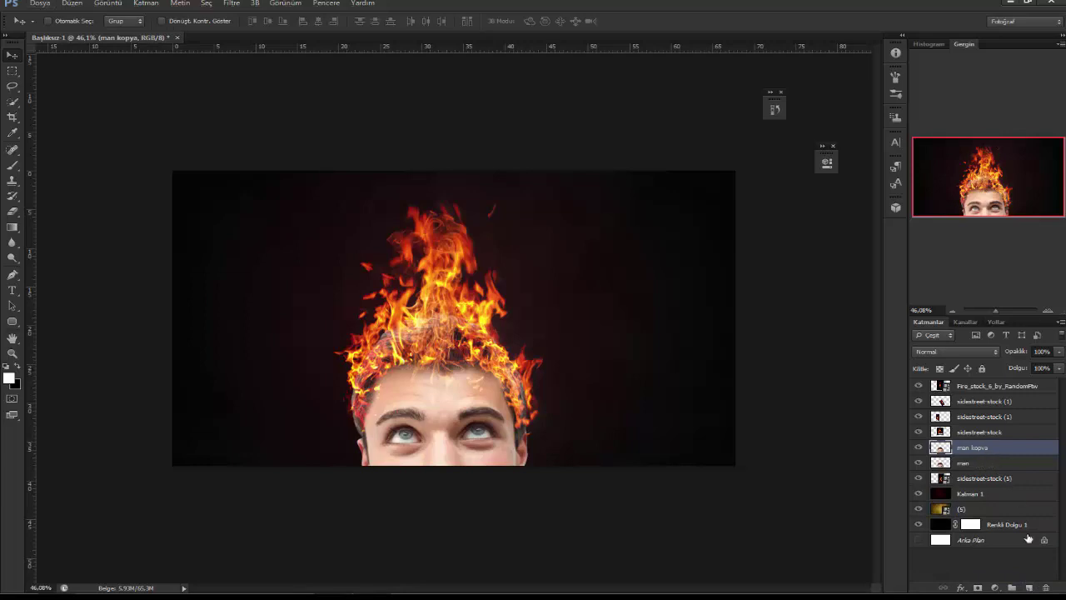
{"action": "left_click", "coordinate": [1030, 587]}
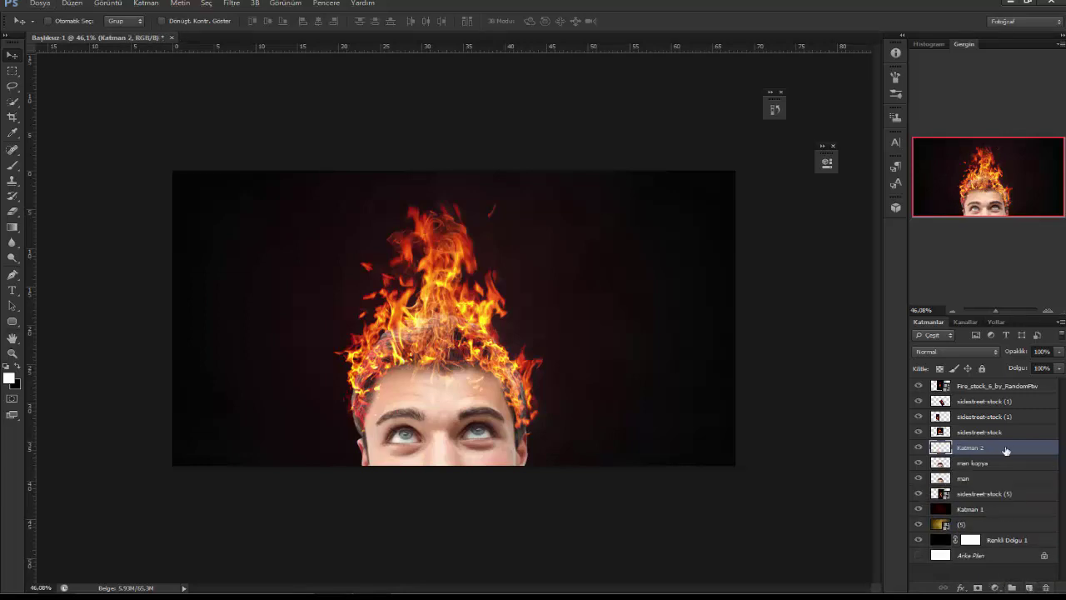
{"action": "left_click", "coordinate": [992, 450], "text": "alt"}
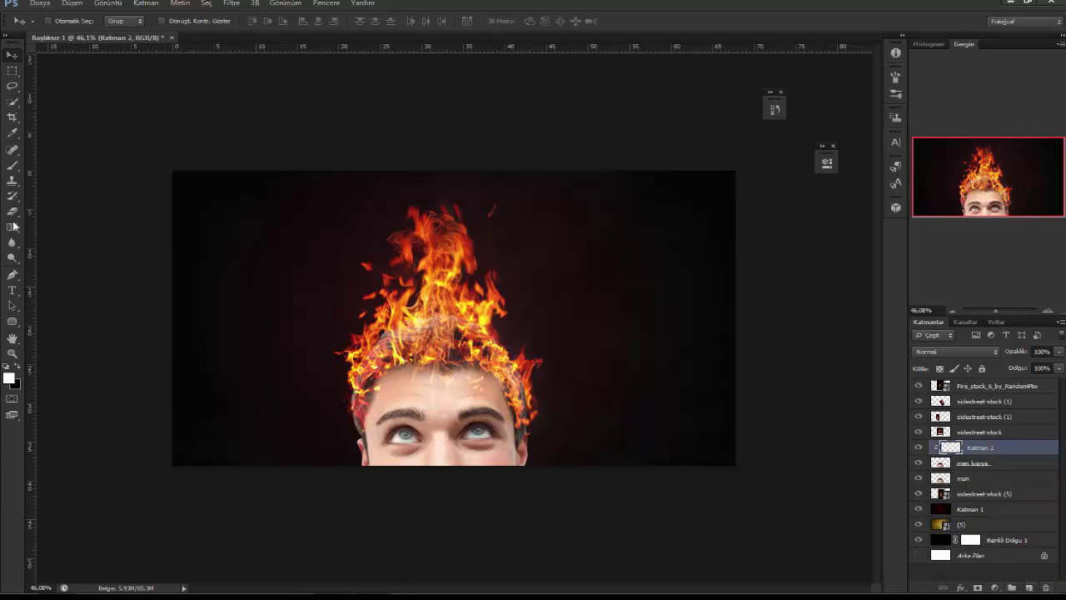
{"action": "left_click", "coordinate": [11, 166]}
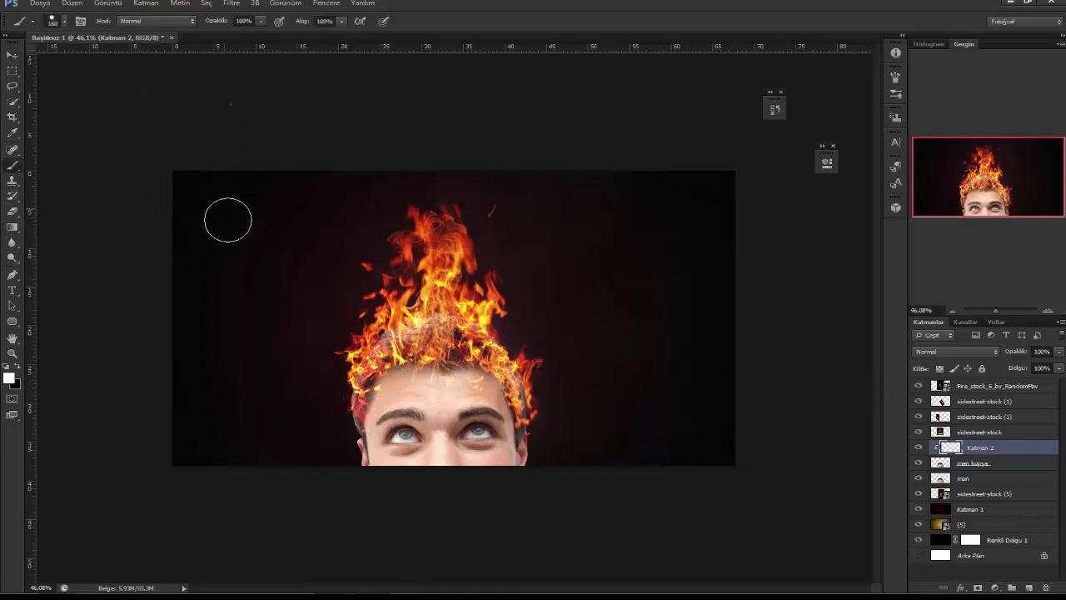
Make flame orange e65711 the painting colour with an 80 px brush
{"action": "right_click", "coordinate": [18, 375]}
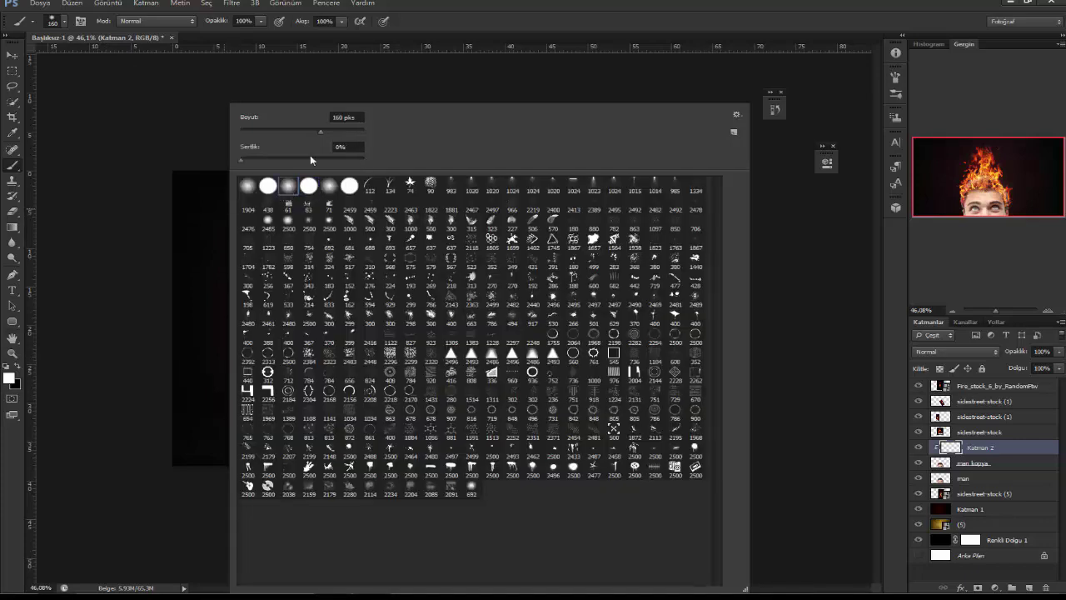
{"action": "left_click", "coordinate": [441, 33]}
{"action": "left_click", "coordinate": [18, 384]}
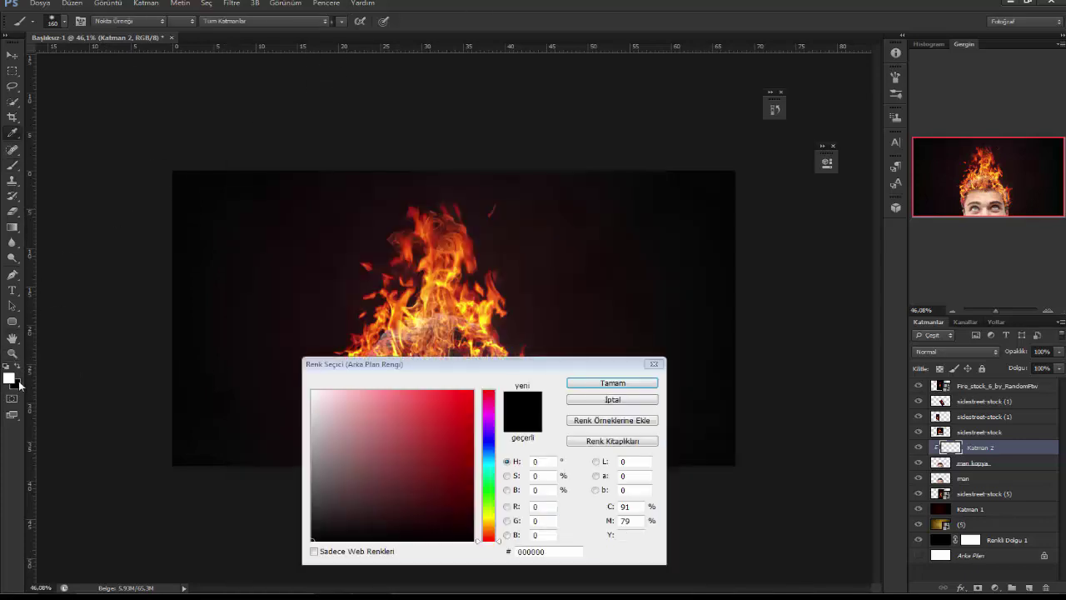
{"action": "left_click", "coordinate": [424, 255]}
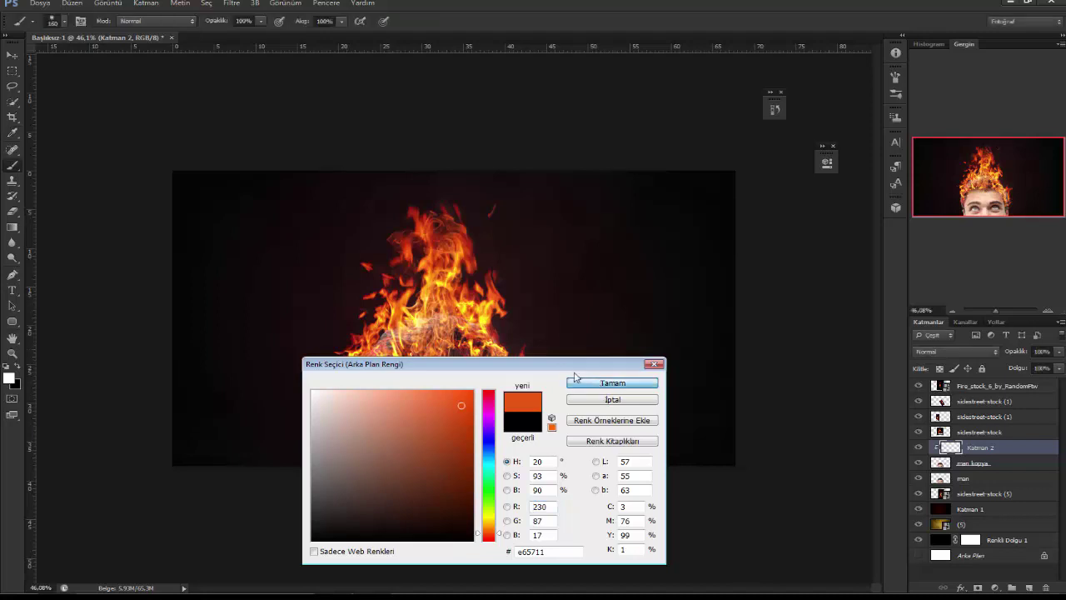
{"action": "left_click", "coordinate": [583, 382]}
{"action": "key", "text": "bracketleft"}
{"action": "key", "text": "bracketleft"}
{"action": "key", "text": "bracketleft"}
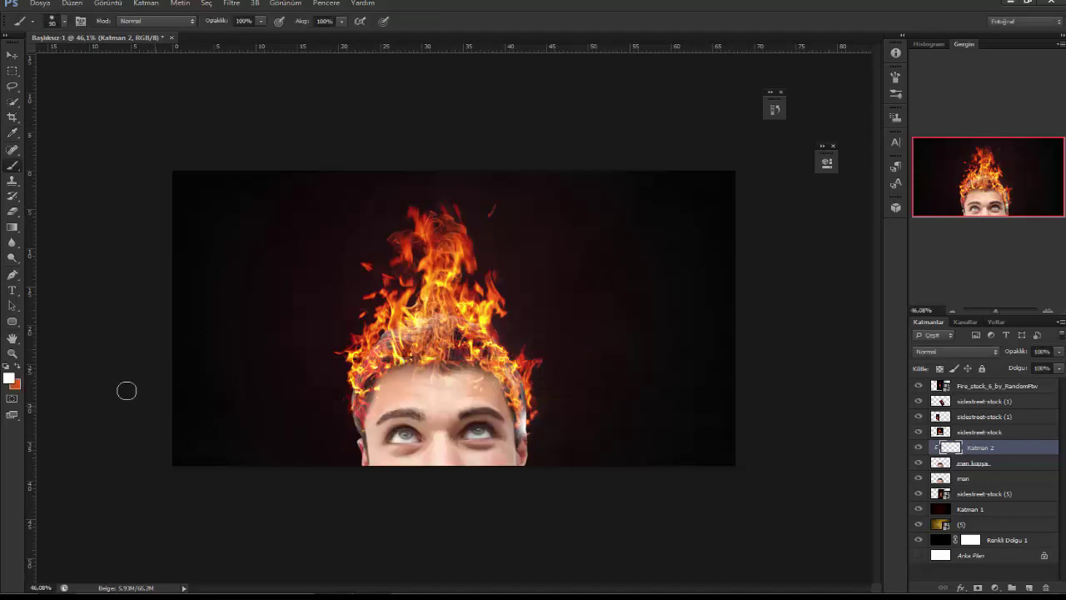
{"action": "key", "text": "x"}
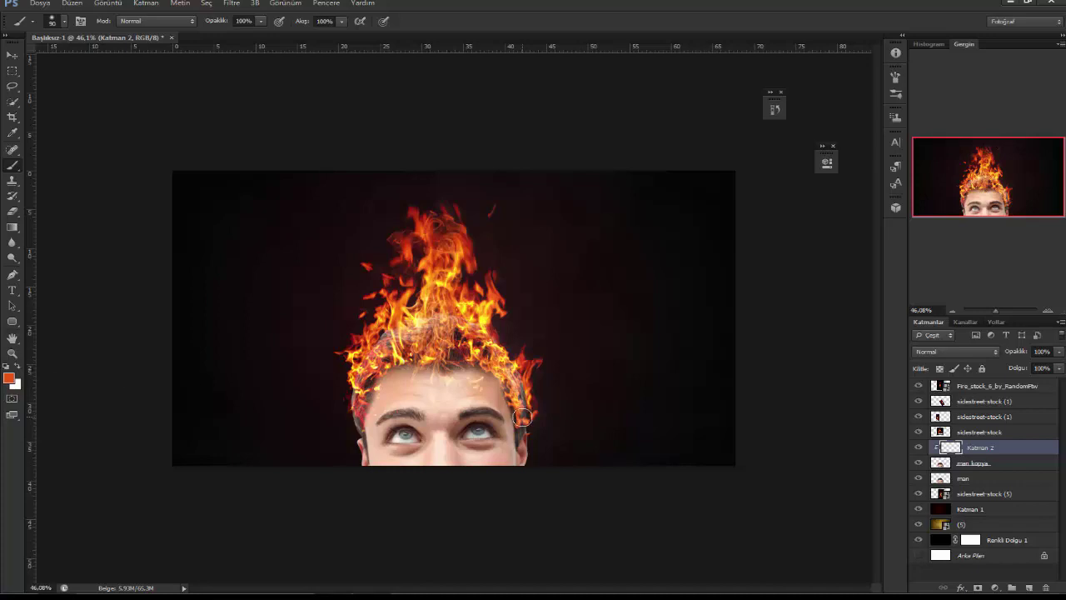
Paint orange along the forehead hairline and blend Katman 2 in Renk Soldurma (Color Dodge)
{"action": "mouse_move", "coordinate": [504, 360]}
{"action": "left_mouse_down"}
{"action": "mouse_move", "coordinate": [470, 364]}
{"action": "mouse_move", "coordinate": [473, 337]}
{"action": "mouse_move", "coordinate": [445, 320]}
{"action": "mouse_move", "coordinate": [380, 357]}
{"action": "mouse_move", "coordinate": [345, 419]}
{"action": "mouse_move", "coordinate": [395, 383]}
{"action": "left_mouse_up"}
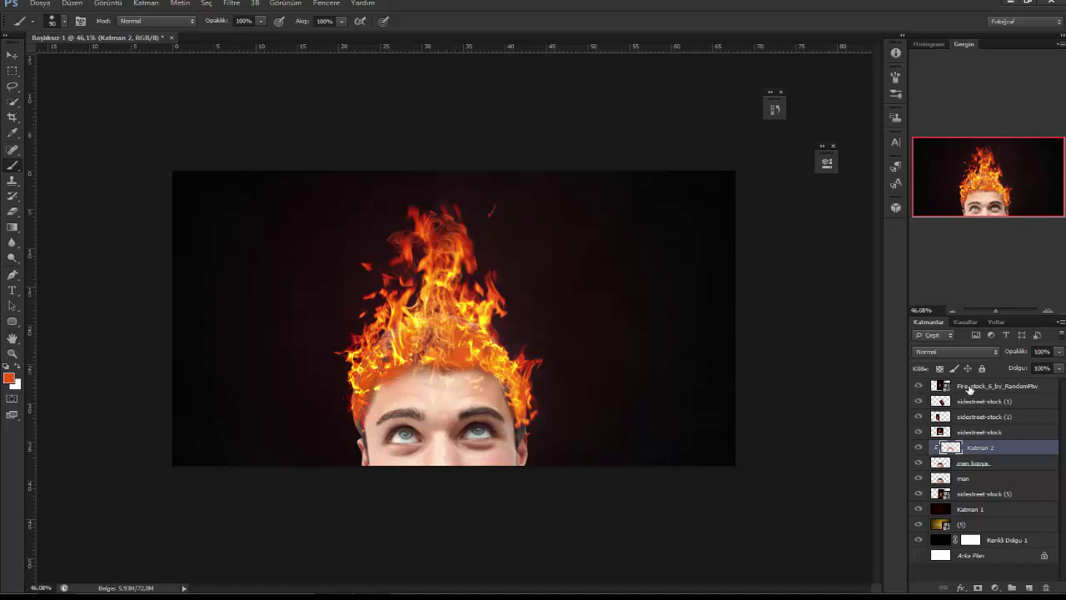
{"action": "left_click", "coordinate": [956, 351]}
{"action": "left_click", "coordinate": [948, 191]}
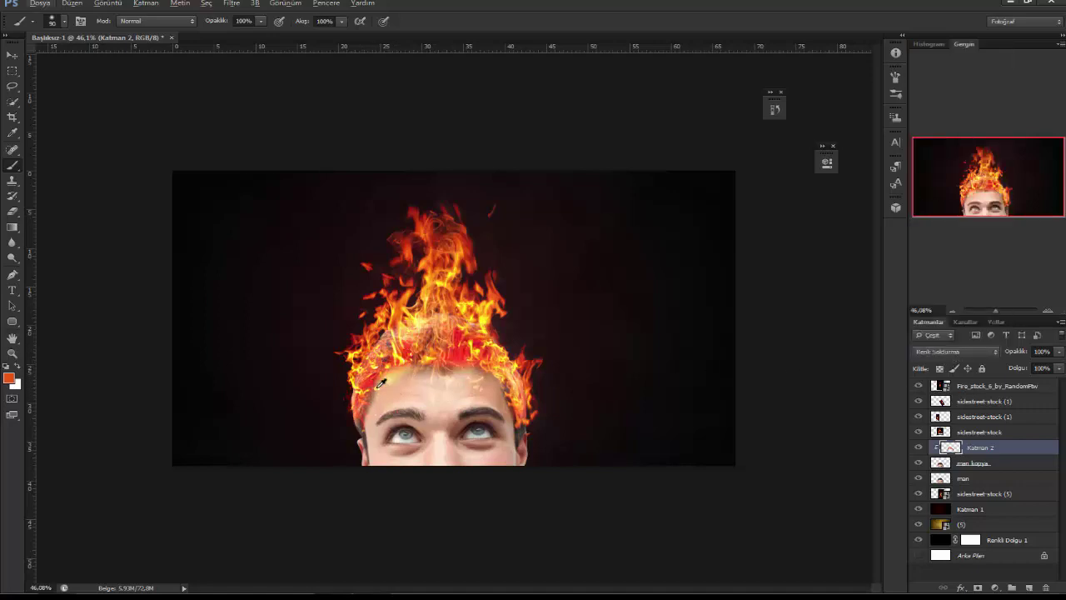
Switch Katman 2 to Kaplama (Overlay) and paint an orange band along the hairline
{"action": "left_click", "coordinate": [951, 351]}
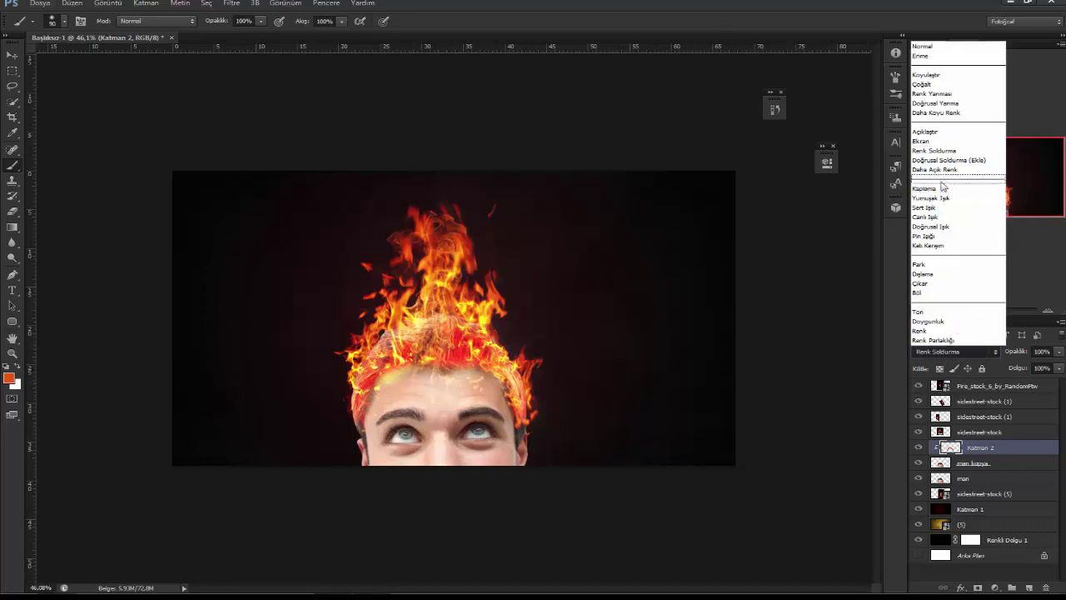
{"action": "left_click", "coordinate": [941, 209]}
{"action": "mouse_move", "coordinate": [376, 405]}
{"action": "left_mouse_down"}
{"action": "mouse_move", "coordinate": [407, 383]}
{"action": "mouse_move", "coordinate": [495, 383]}
{"action": "mouse_move", "coordinate": [516, 414]}
{"action": "left_mouse_up"}
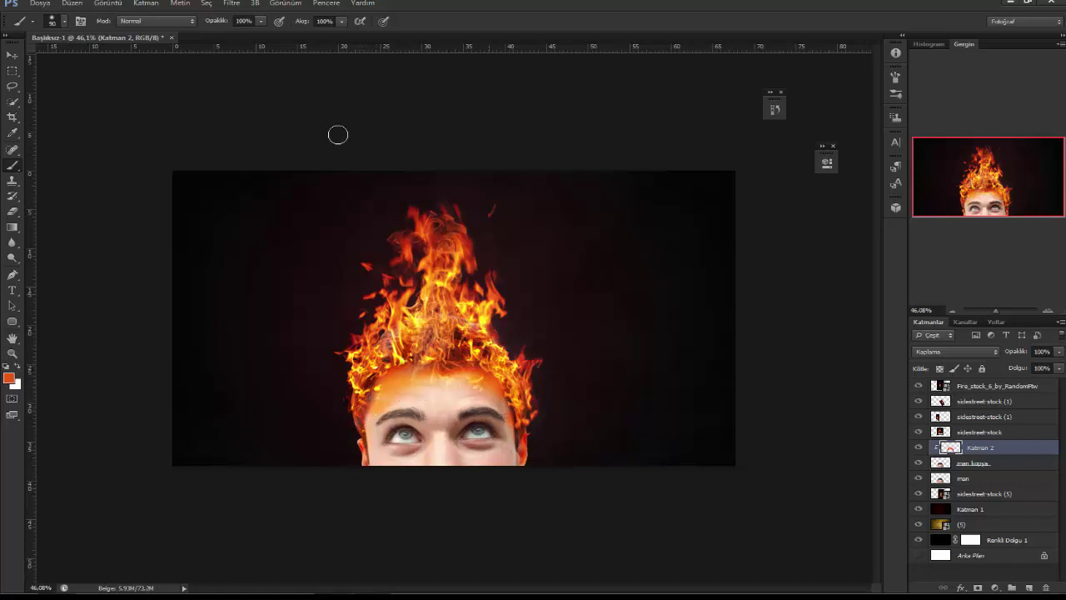
Set brush opacity to 75%, fade Katman 2 to 40% in Kaplama, and add a new layer
{"action": "left_click_drag", "start_coordinate": [218, 25], "coordinate": [197, 25]}
{"action": "left_click_drag", "start_coordinate": [1016, 351], "coordinate": [1006, 352]}
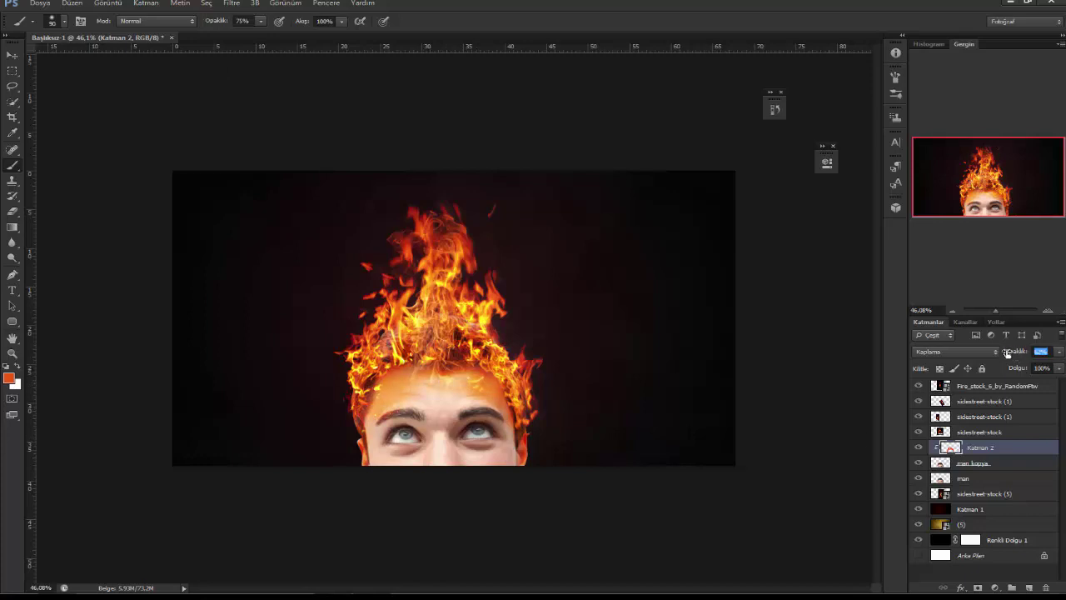
{"action": "left_click", "coordinate": [995, 352]}
{"action": "left_click", "coordinate": [781, 78]}
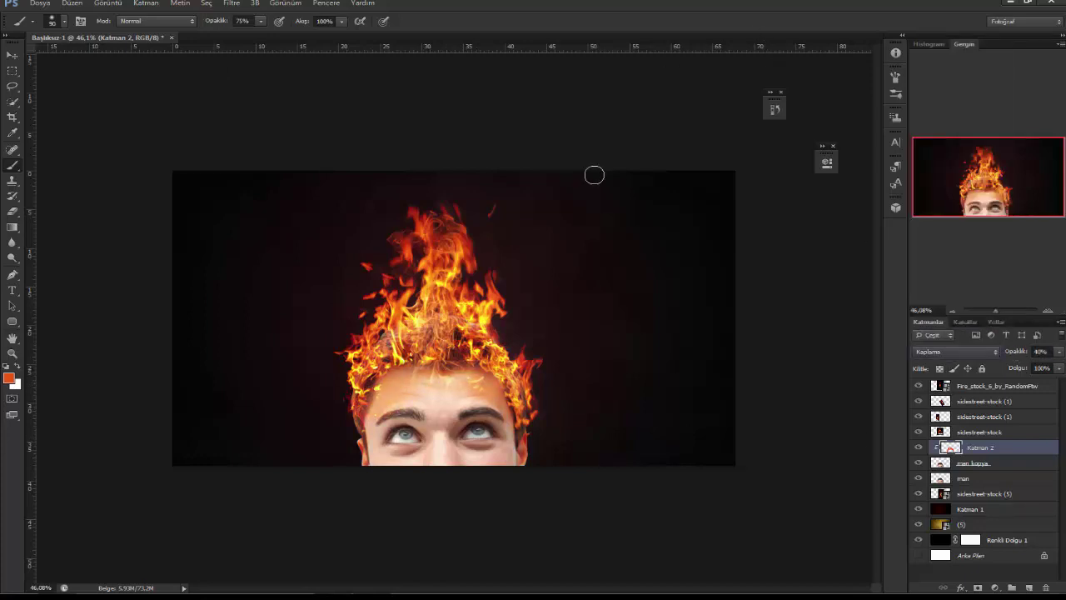
{"action": "key", "text": "v"}
{"action": "key", "text": "ctrl+plus"}
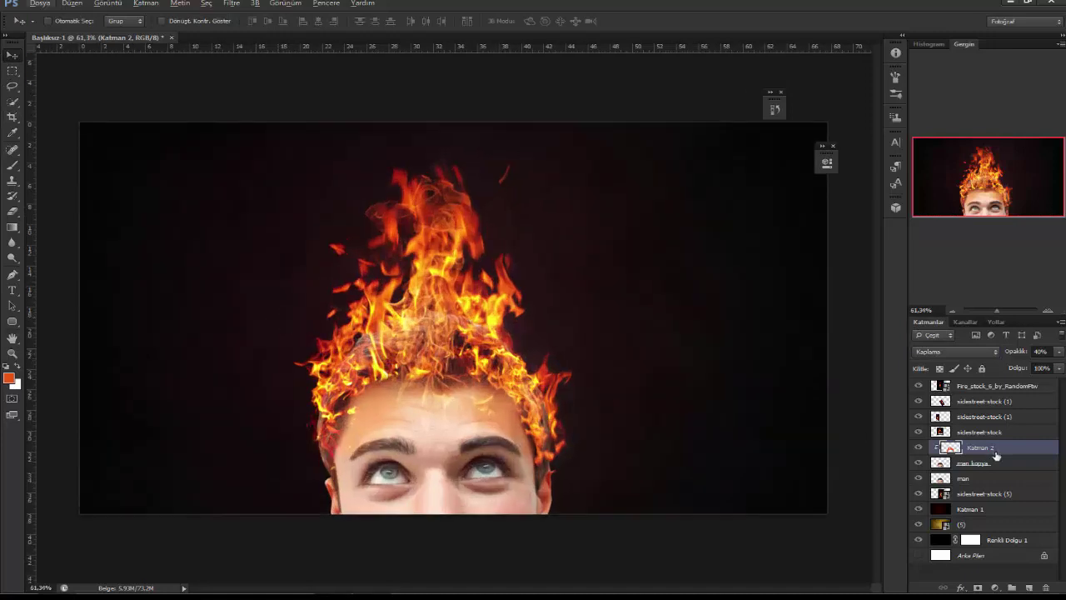
{"action": "left_click", "coordinate": [1030, 587]}
Clip Katman 3 to Katman 2 and paint warm glow over the hairline and flame base
{"action": "left_click", "coordinate": [988, 451], "text": "alt"}
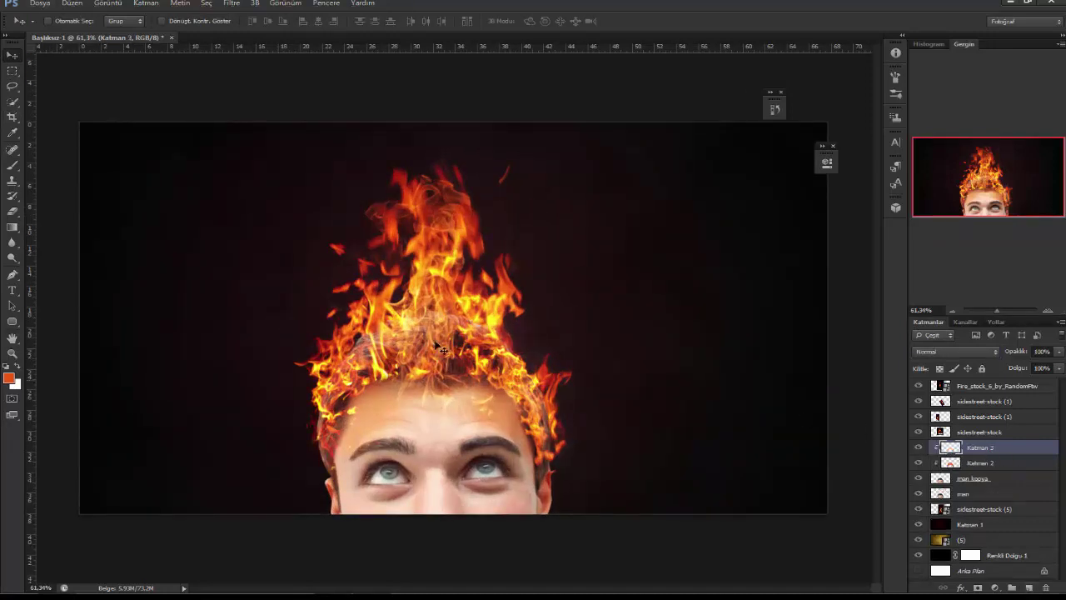
{"action": "left_click", "coordinate": [13, 211]}
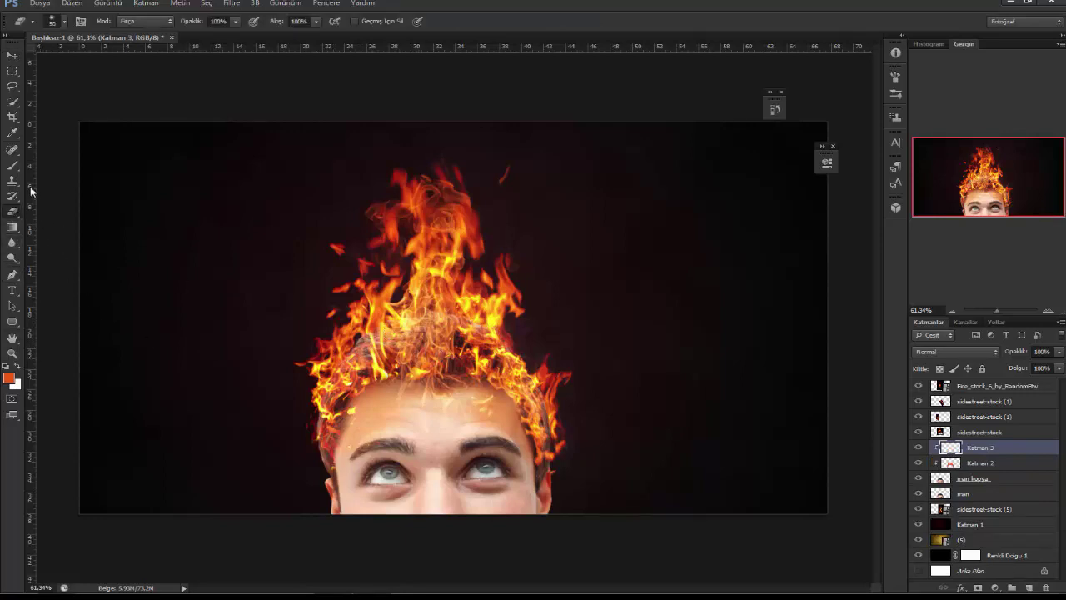
{"action": "left_click", "coordinate": [13, 166]}
{"action": "mouse_move", "coordinate": [379, 353]}
{"action": "left_mouse_down"}
{"action": "mouse_move", "coordinate": [494, 356]}
{"action": "mouse_move", "coordinate": [433, 373]}
{"action": "left_mouse_up"}
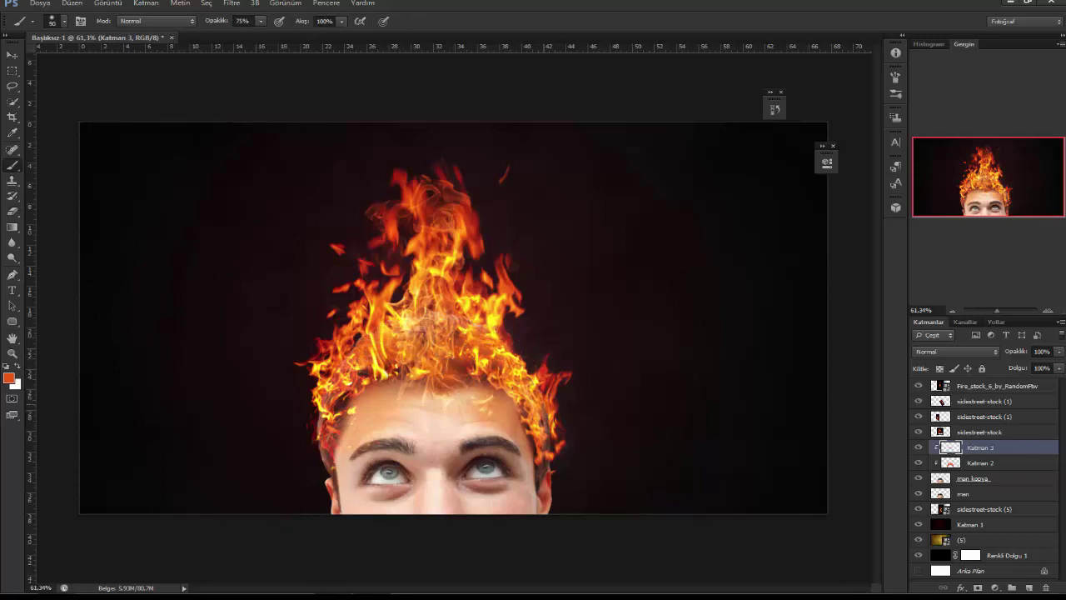
{"action": "left_click_drag", "start_coordinate": [512, 393], "coordinate": [462, 368]}
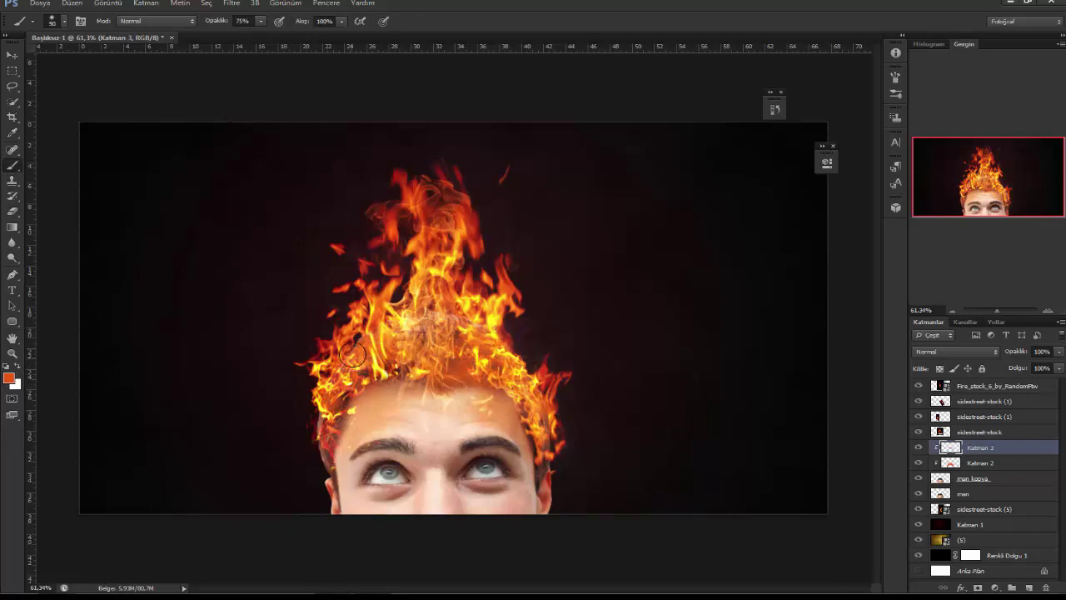
{"action": "left_click_drag", "start_coordinate": [471, 316], "coordinate": [451, 313]}
Blend Katman 3 in Ekran (Screen) at 42% opacity and compare with the fire hidden
{"action": "left_click_drag", "start_coordinate": [1014, 353], "coordinate": [1001, 356]}
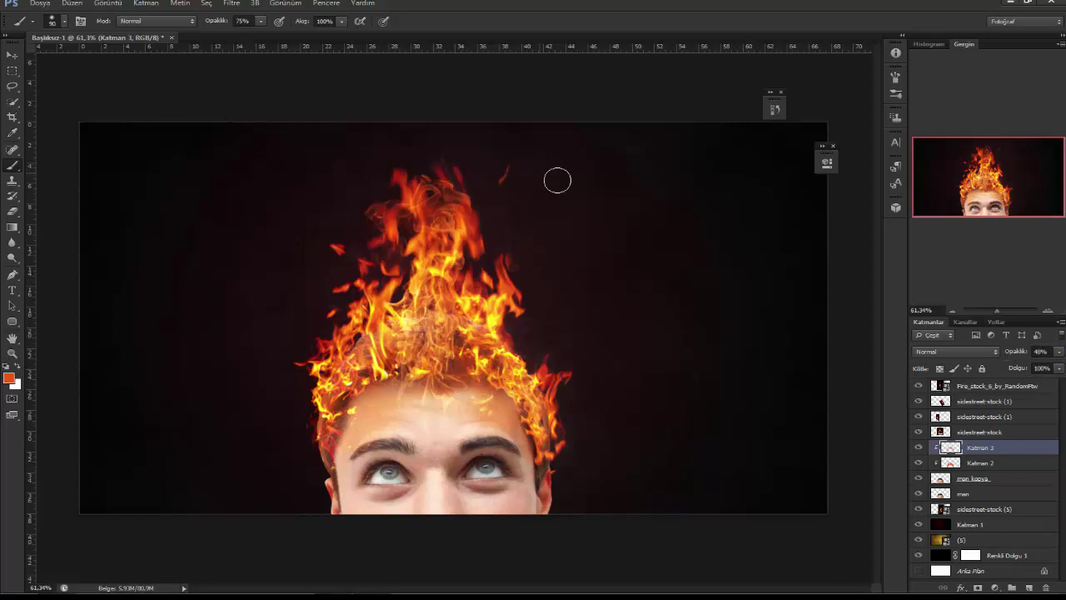
{"action": "left_click", "coordinate": [1013, 354]}
{"action": "left_click", "coordinate": [995, 351]}
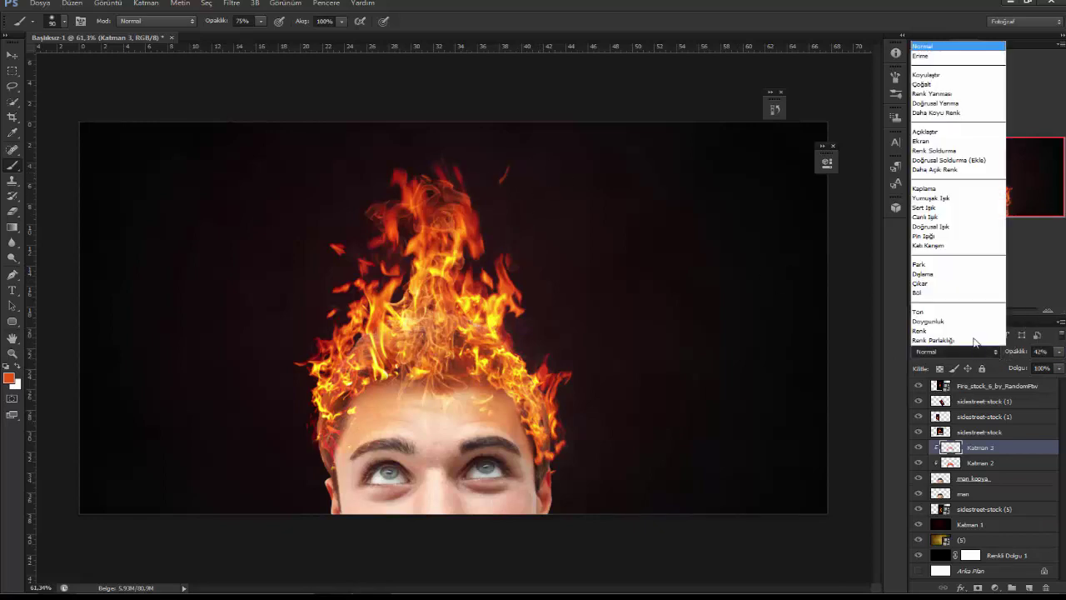
{"action": "left_click", "coordinate": [929, 148]}
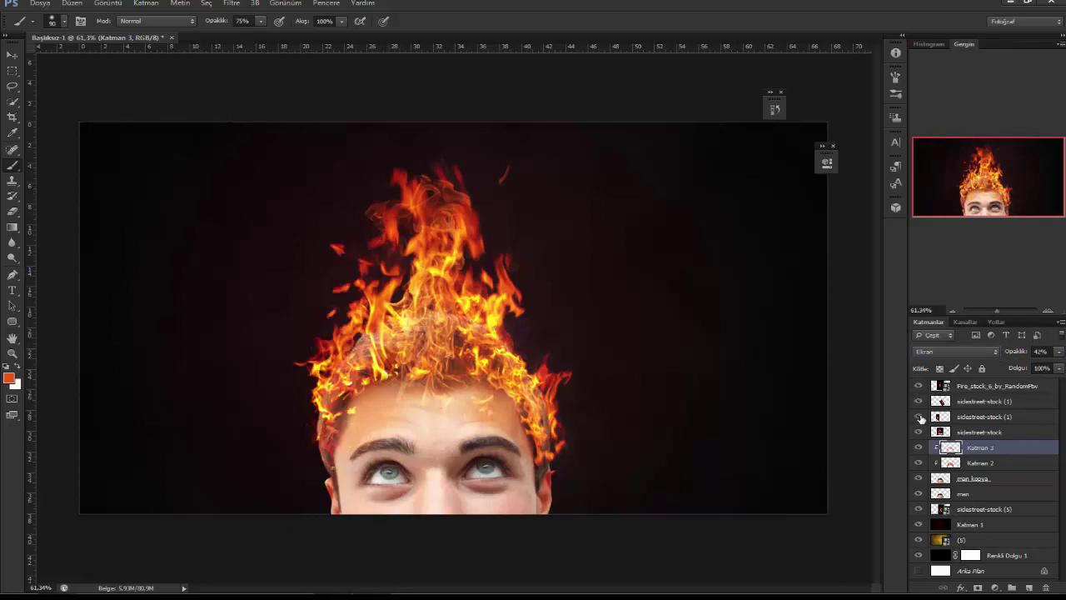
{"action": "left_click", "coordinate": [919, 386]}
{"action": "left_click", "coordinate": [919, 386]}
Move the Fire_stock_6_by_RandomFtw flames slightly higher above the head with Free Transform
{"action": "left_click", "coordinate": [1013, 388]}
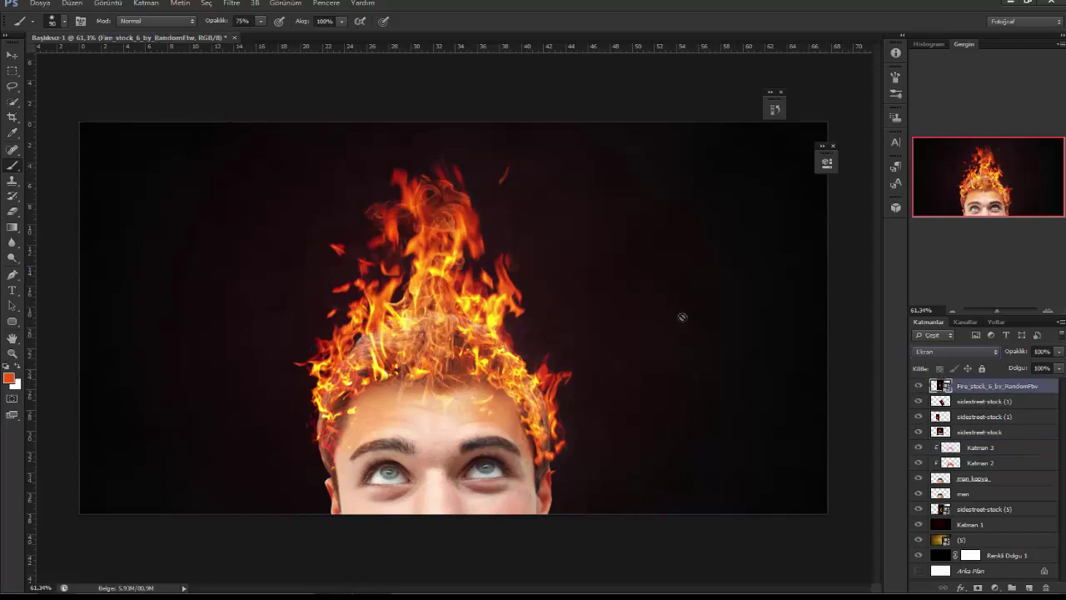
{"action": "key", "text": "v"}
{"action": "key", "text": "ctrl+t"}
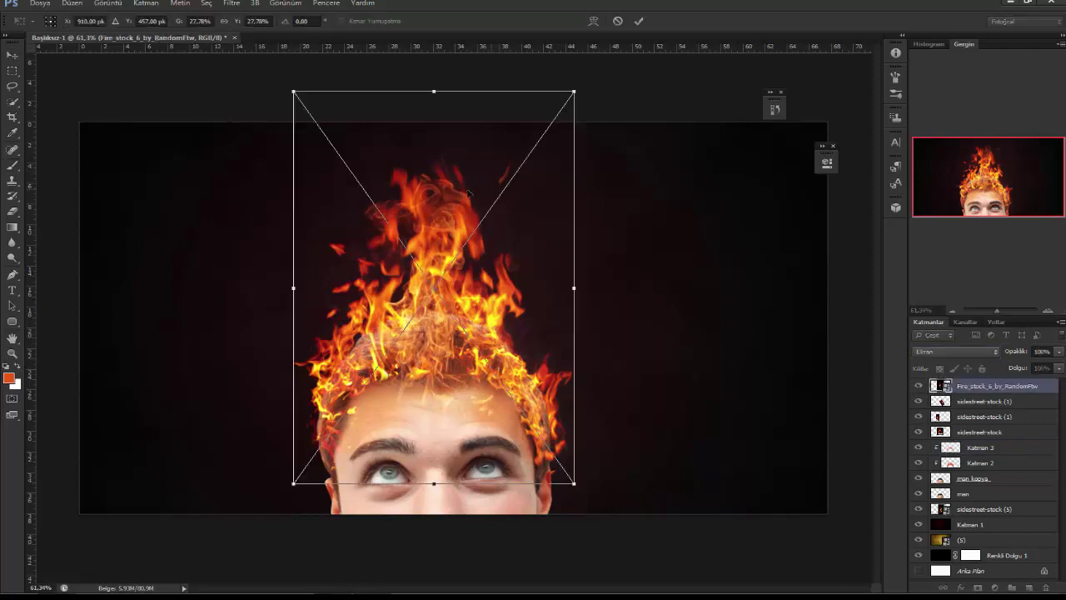
{"action": "mouse_move", "coordinate": [483, 221]}
{"action": "left_mouse_down"}
{"action": "mouse_move", "coordinate": [481, 197]}
{"action": "mouse_move", "coordinate": [481, 242]}
{"action": "left_mouse_up"}
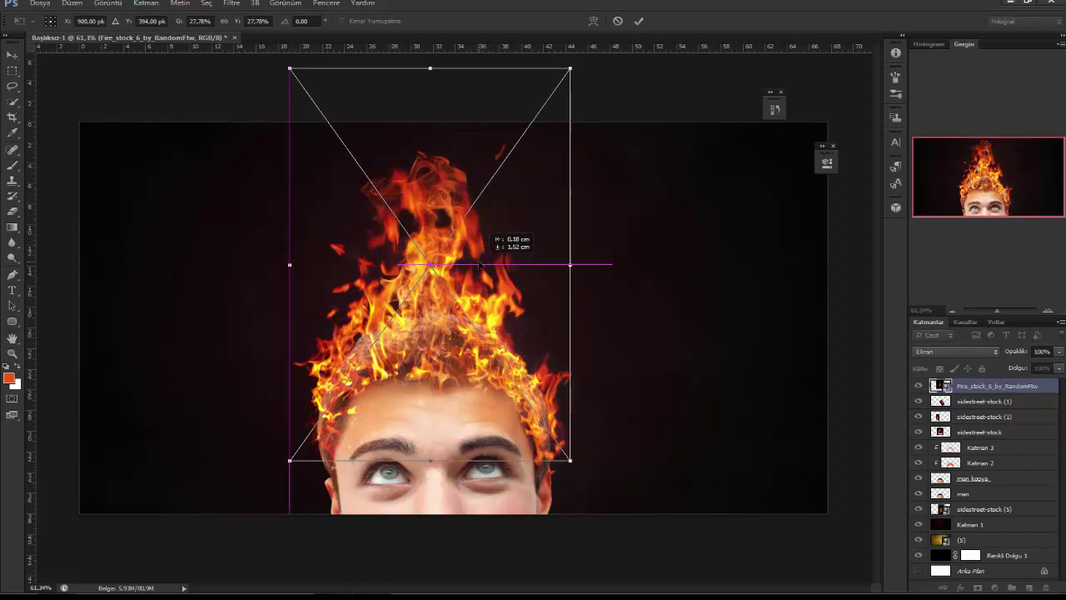
{"action": "left_click_drag", "start_coordinate": [481, 241], "coordinate": [482, 263]}
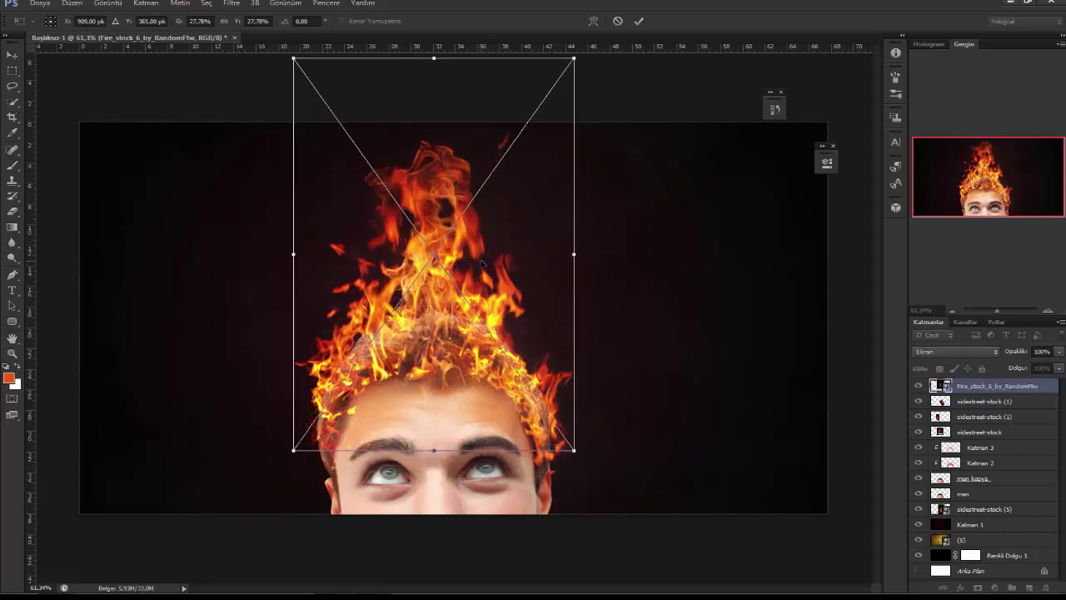
{"action": "key", "text": "Return"}
{"action": "scroll", "coordinate": [483, 260], "scroll_direction": "down", "scroll_amount": 3}
{"action": "scroll", "coordinate": [488, 259], "scroll_direction": "down", "scroll_amount": 3}
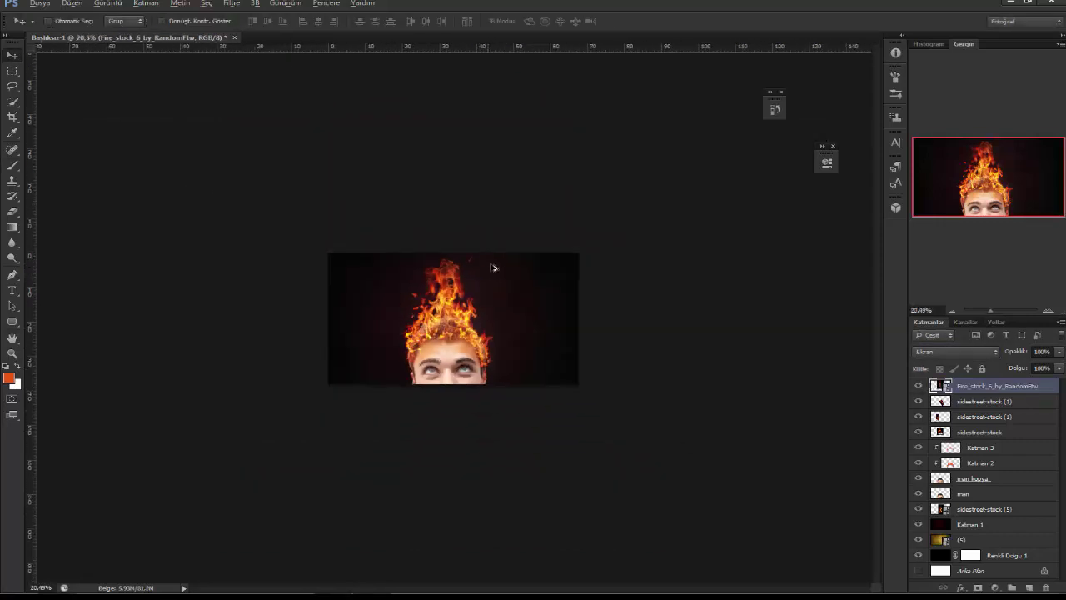
{"action": "scroll", "coordinate": [465, 354], "scroll_direction": "up", "scroll_amount": 3}
{"action": "scroll", "coordinate": [464, 402], "scroll_direction": "up", "scroll_amount": 2}
{"action": "scroll", "coordinate": [439, 422], "scroll_direction": "up", "scroll_amount": 1}
{"action": "scroll", "coordinate": [363, 519], "scroll_direction": "up", "scroll_amount": 2}
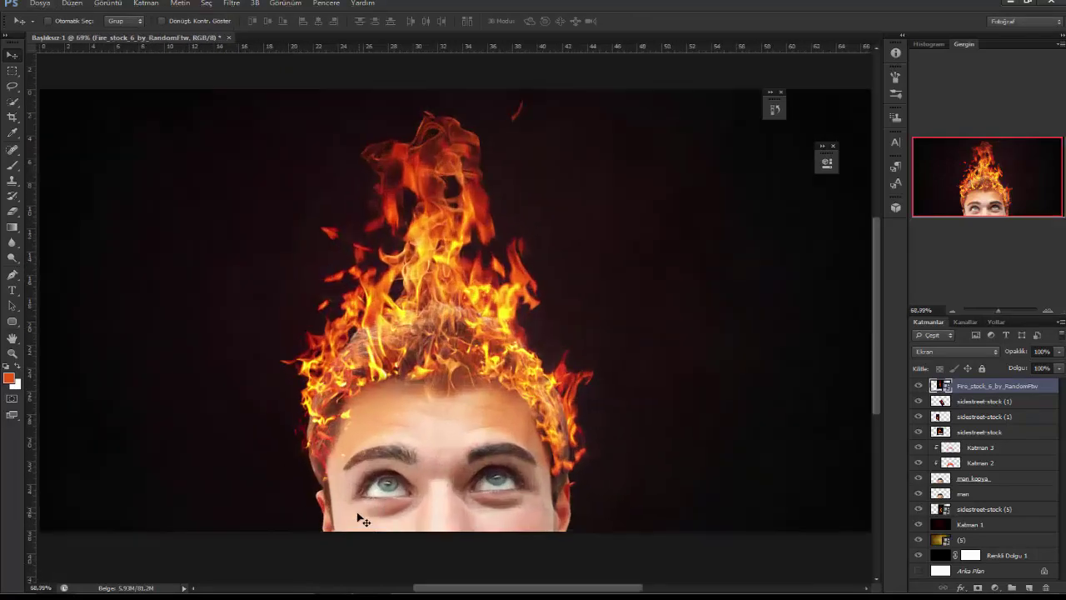
{"action": "scroll", "coordinate": [363, 519], "scroll_direction": "up", "scroll_amount": 1}
{"action": "scroll", "coordinate": [430, 435], "scroll_direction": "up", "scroll_amount": 1}
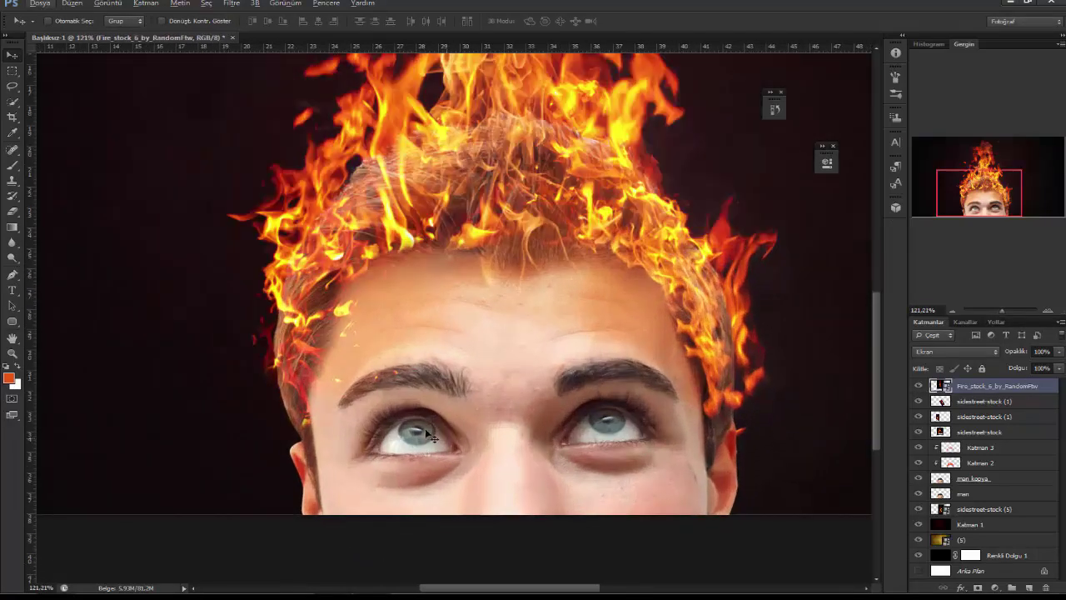
Add a new Katman 4 clipped above man kopya and paint orange on both irises with a 30 px brush
{"action": "left_click", "coordinate": [992, 481]}
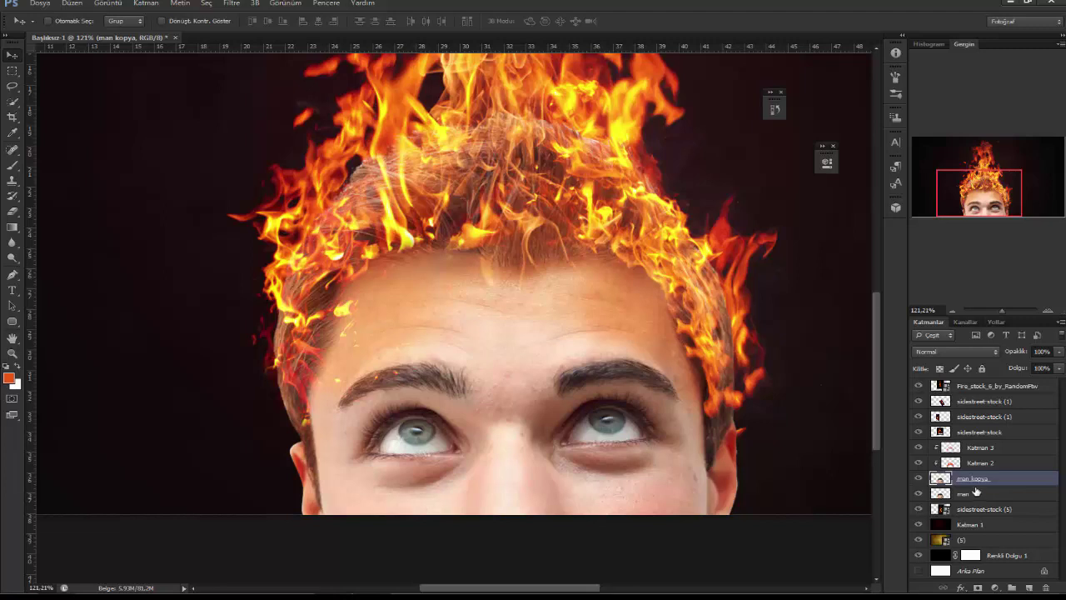
{"action": "left_click", "coordinate": [1029, 587]}
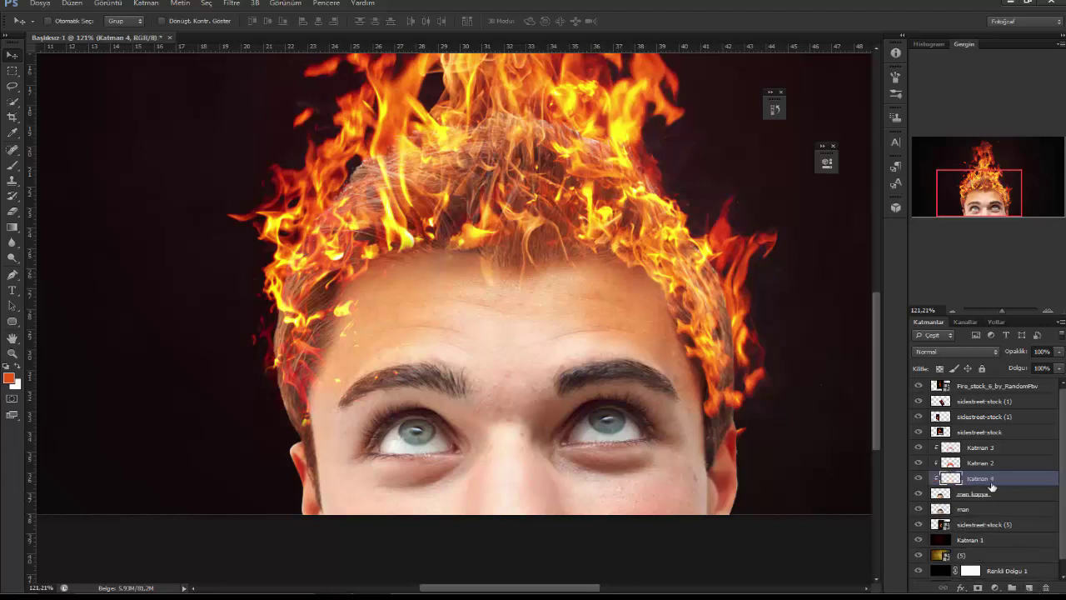
{"action": "left_click", "coordinate": [13, 166]}
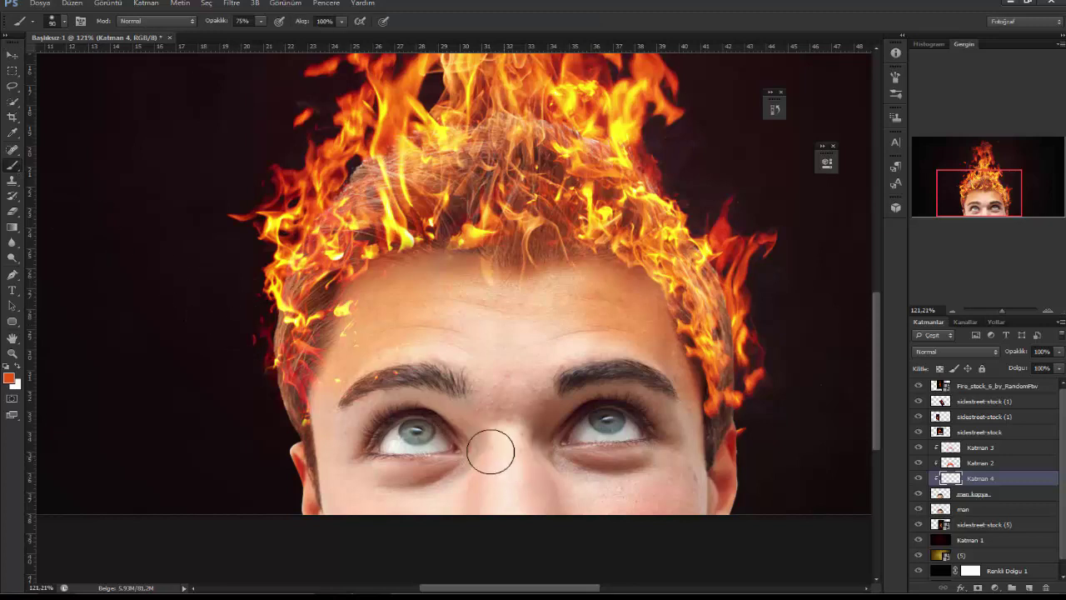
{"action": "key", "text": "bracketleft"}
{"action": "key", "text": "bracketleft"}
{"action": "key", "text": "bracketleft"}
{"action": "key", "text": "bracketleft"}
{"action": "key", "text": "bracketleft"}
{"action": "key", "text": "bracketleft"}
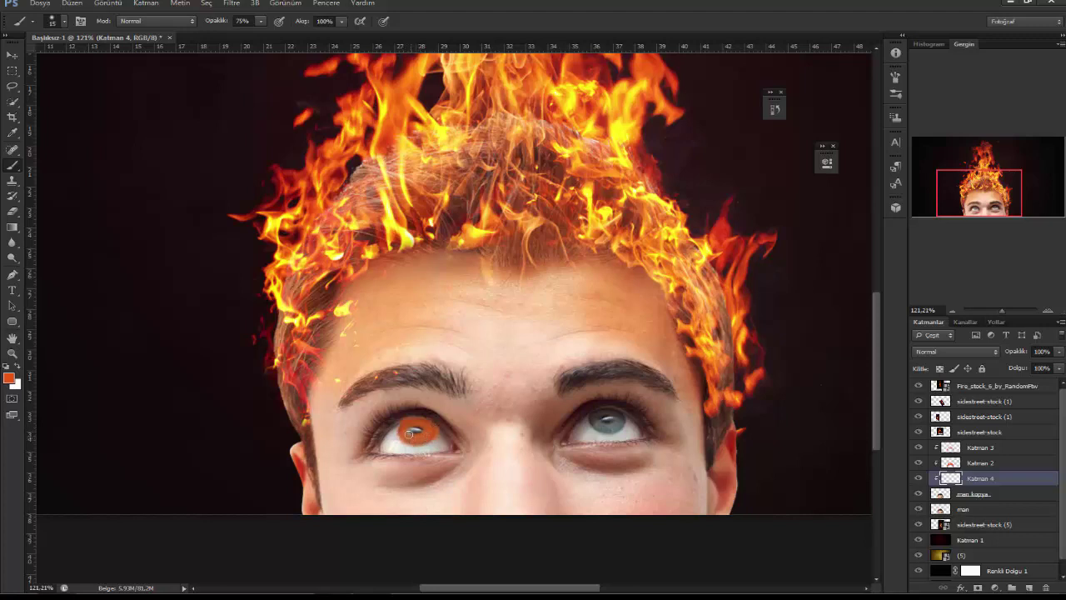
Set Katman 4's blend mode to Kaplama (Overlay) after briefly trying Doğrusal Işık
{"action": "left_click", "coordinate": [949, 351]}
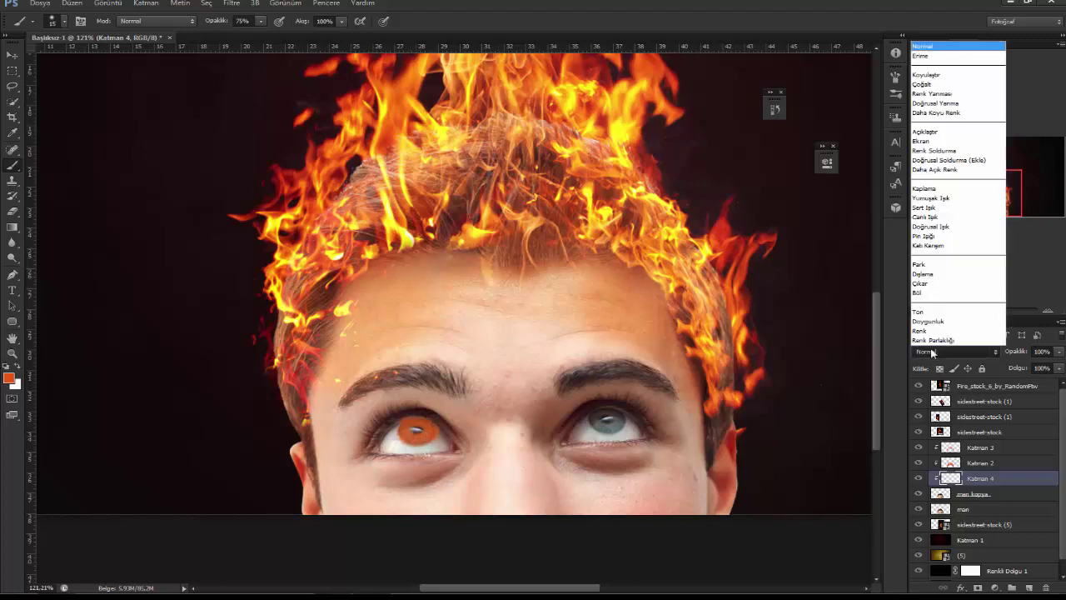
{"action": "left_click", "coordinate": [941, 185]}
{"action": "key", "text": "Down"}
{"action": "key", "text": "Down"}
{"action": "key", "text": "Down"}
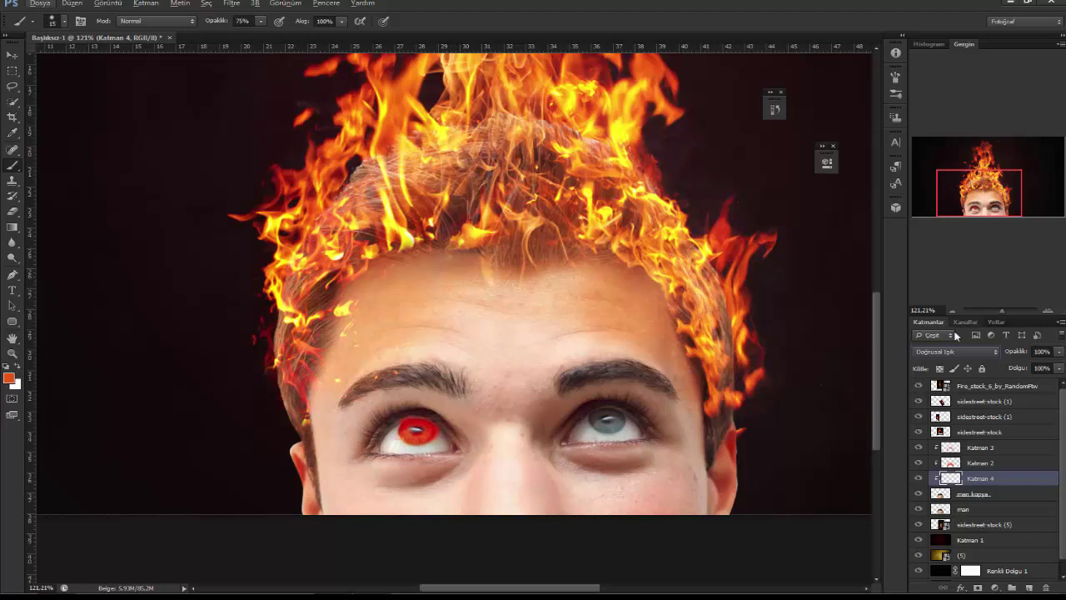
{"action": "left_click", "coordinate": [949, 351]}
{"action": "left_click", "coordinate": [926, 189]}
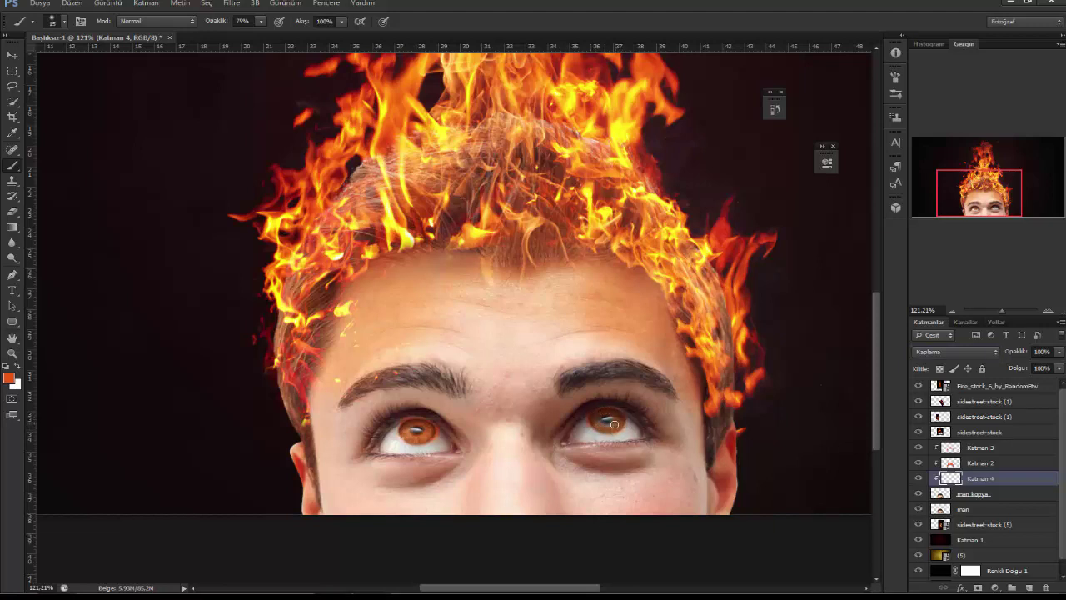
{"action": "scroll", "coordinate": [549, 446], "scroll_direction": "down", "scroll_amount": 6, "text": "alt"}
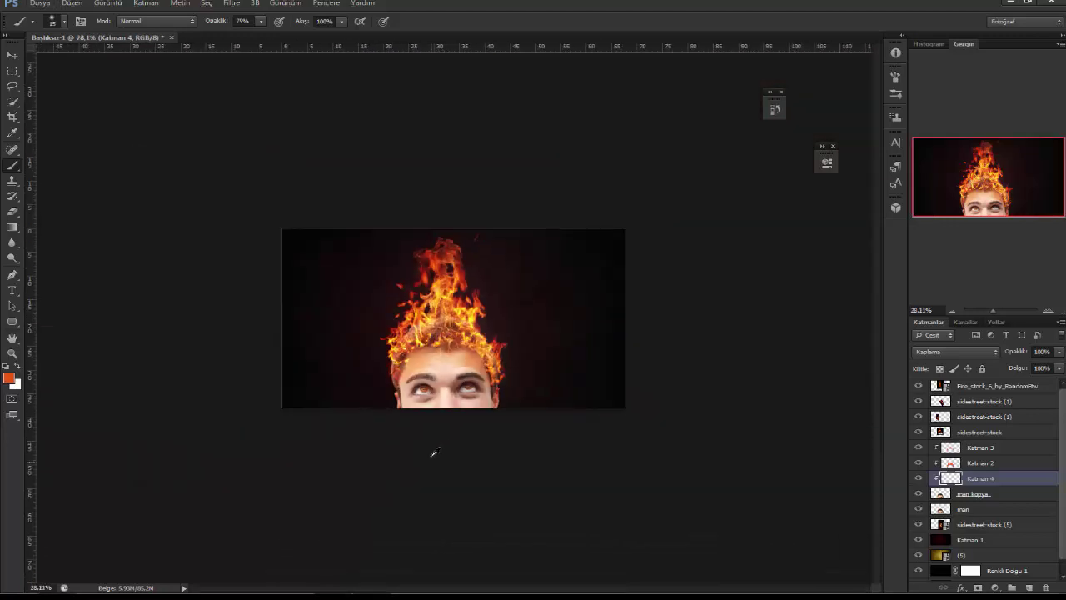
{"action": "scroll", "coordinate": [428, 450], "scroll_direction": "up", "scroll_amount": 3, "text": "alt"}
{"action": "scroll", "coordinate": [419, 402], "scroll_direction": "up", "scroll_amount": 1}
{"action": "scroll", "coordinate": [419, 402], "scroll_direction": "up", "scroll_amount": 2}
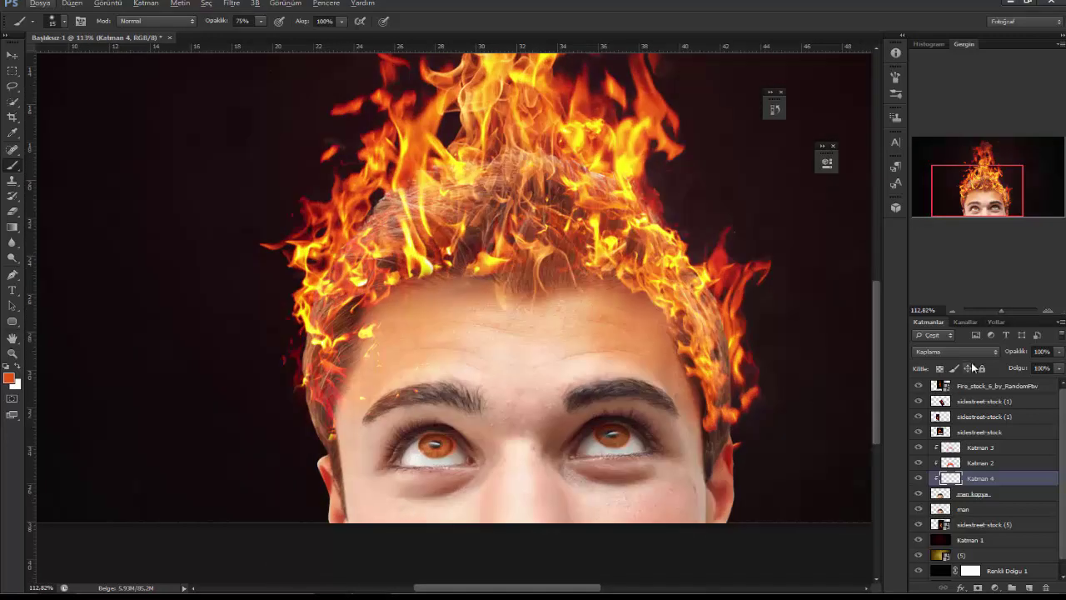
Lower Katman 4's iris tint to 82% opacity and clean up around the eyes with a small eraser
{"action": "left_click", "coordinate": [1002, 353]}
{"action": "left_click_drag", "start_coordinate": [1002, 356], "coordinate": [1005, 356]}
{"action": "scroll", "coordinate": [577, 502], "scroll_direction": "up", "scroll_amount": 1}
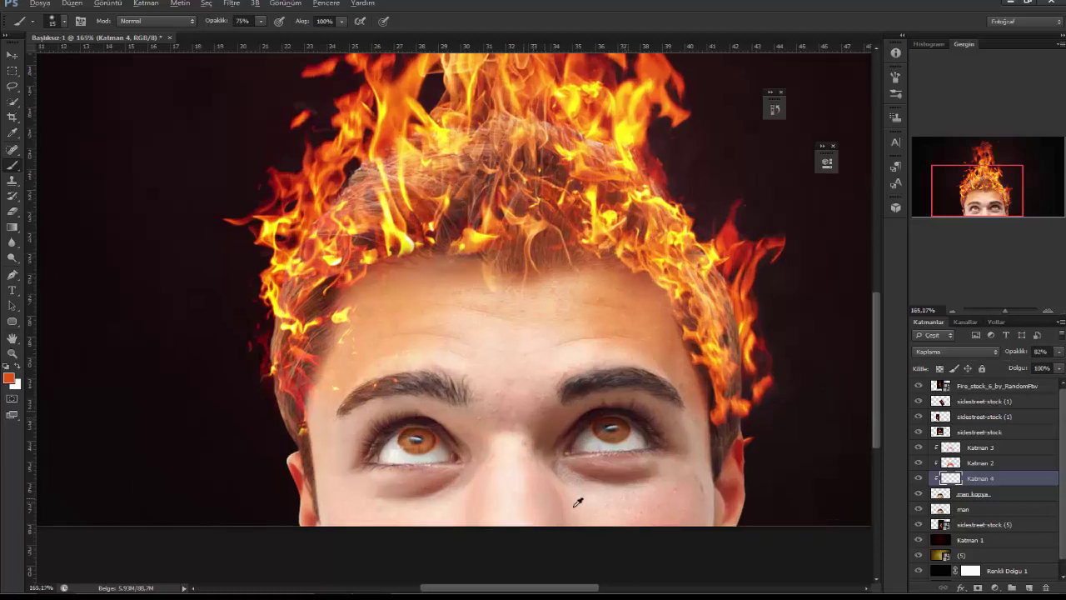
{"action": "scroll", "coordinate": [578, 502], "scroll_direction": "up", "scroll_amount": 1}
{"action": "left_click", "coordinate": [12, 211]}
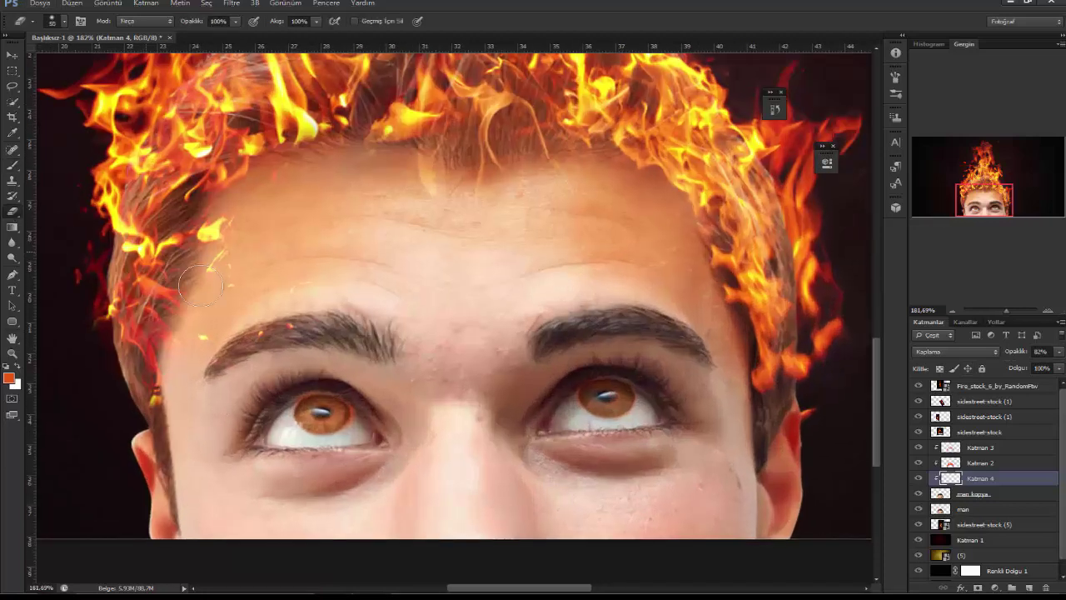
{"action": "key", "text": "bracketleft"}
{"action": "key", "text": "bracketleft"}
{"action": "key", "text": "bracketleft"}
{"action": "key", "text": "bracketleft"}
{"action": "scroll", "coordinate": [472, 434], "scroll_direction": "down", "scroll_amount": 3}
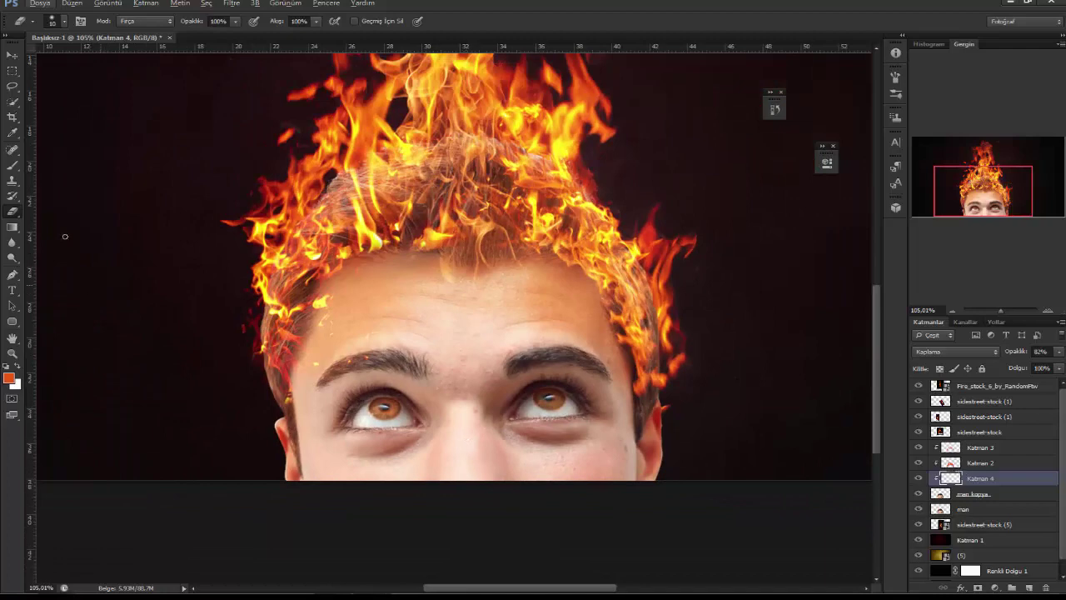
{"action": "left_click", "coordinate": [11, 166]}
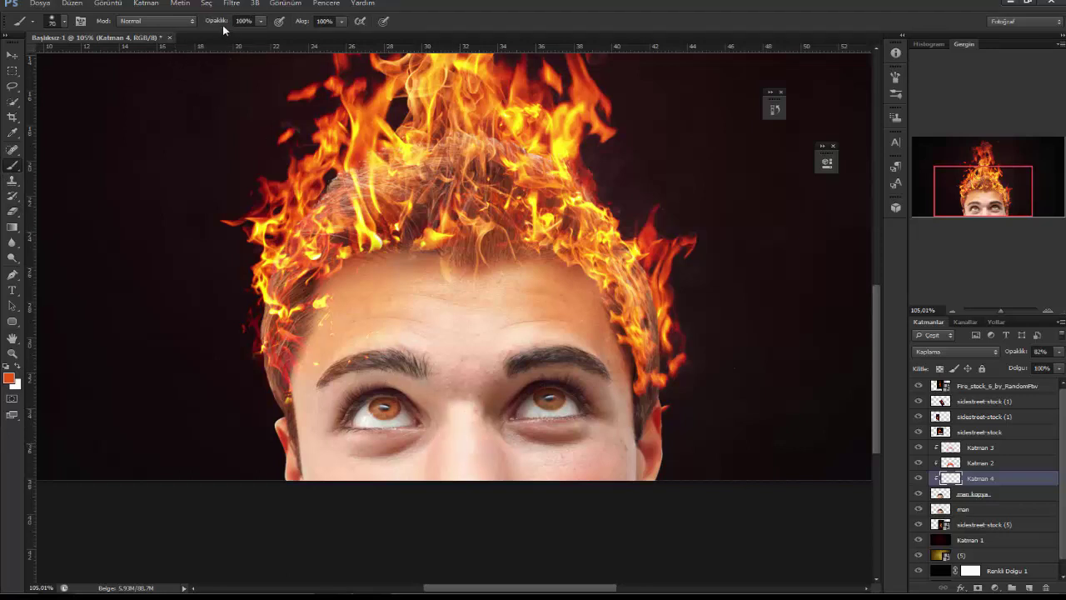
Lower the brush opacity to 36%
{"action": "left_click_drag", "start_coordinate": [211, 24], "coordinate": [184, 27]}
{"action": "key", "text": "3"}
{"action": "key", "text": "6"}
{"action": "scroll", "coordinate": [565, 492], "scroll_direction": "down", "scroll_amount": 3}
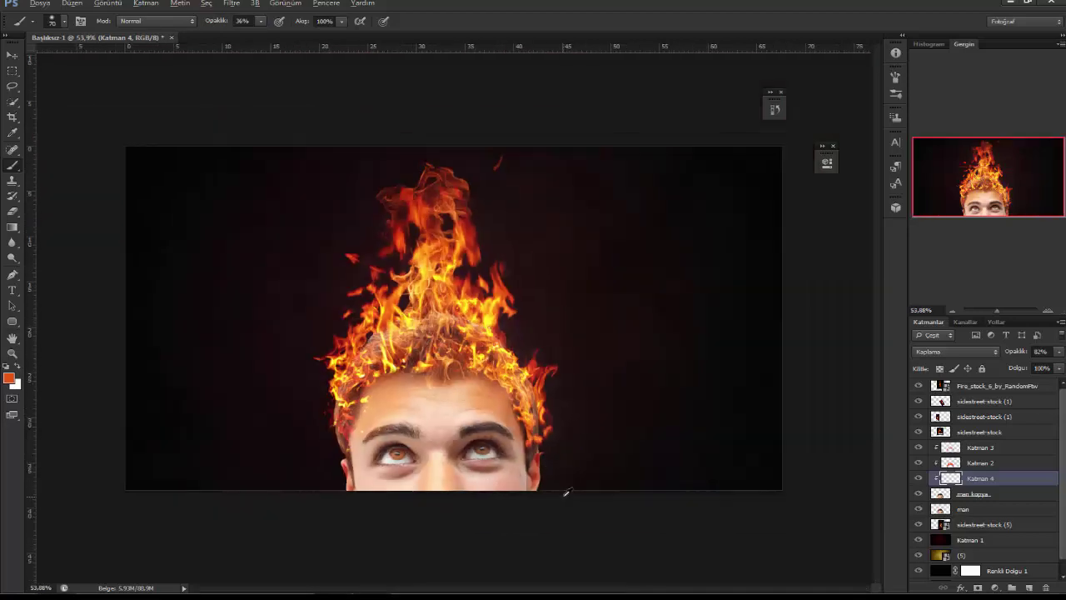
{"action": "scroll", "coordinate": [445, 523], "scroll_direction": "up", "scroll_amount": 2}
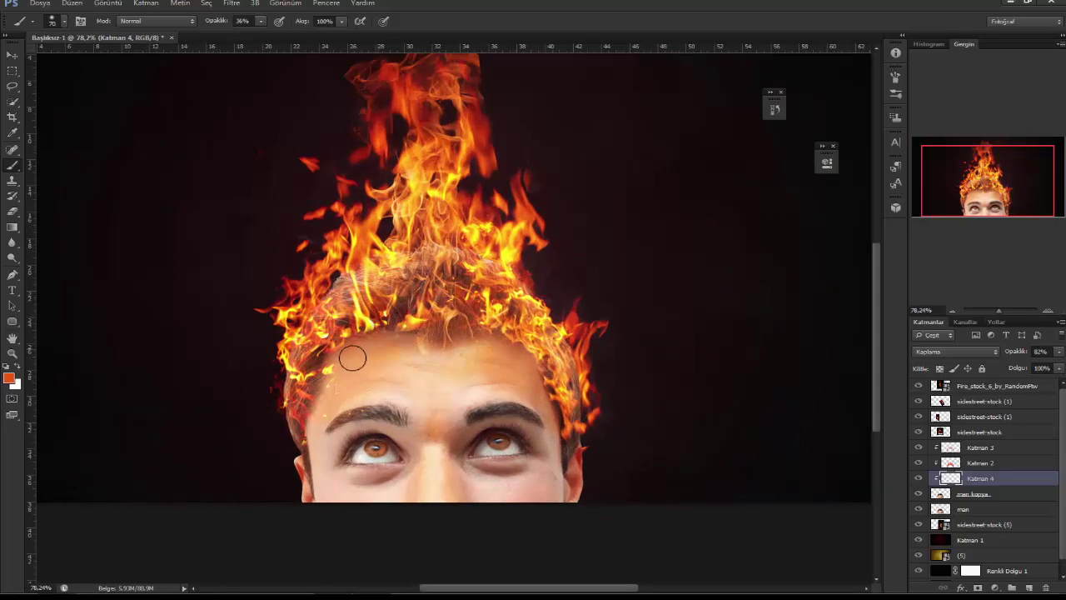
{"action": "scroll", "coordinate": [570, 390], "scroll_direction": "down", "scroll_amount": 1}
{"action": "scroll", "coordinate": [533, 417], "scroll_direction": "down", "scroll_amount": 3}
{"action": "scroll", "coordinate": [472, 452], "scroll_direction": "up", "scroll_amount": 2}
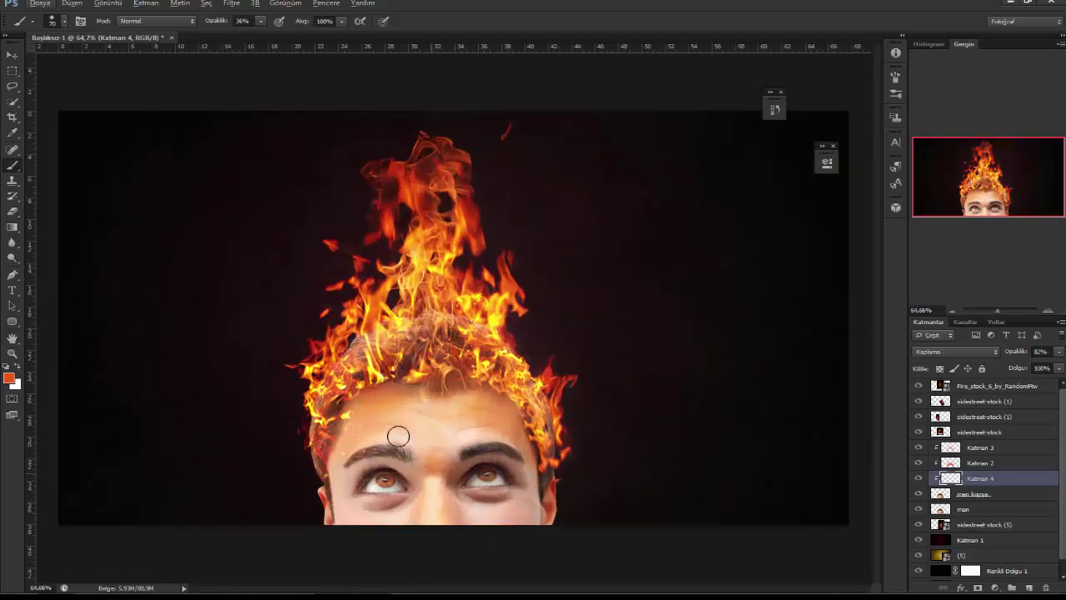
Paint a soft orange glow over the forehead and nose bridge on Katman 4
{"action": "mouse_move", "coordinate": [512, 419]}
{"action": "left_mouse_down"}
{"action": "mouse_move", "coordinate": [402, 419]}
{"action": "mouse_move", "coordinate": [518, 443]}
{"action": "mouse_move", "coordinate": [428, 414]}
{"action": "mouse_move", "coordinate": [428, 493]}
{"action": "left_mouse_up"}
{"action": "scroll", "coordinate": [429, 493], "scroll_direction": "down", "scroll_amount": 2}
{"action": "scroll", "coordinate": [404, 441], "scroll_direction": "down", "scroll_amount": 1}
{"action": "scroll", "coordinate": [405, 441], "scroll_direction": "up", "scroll_amount": 3}
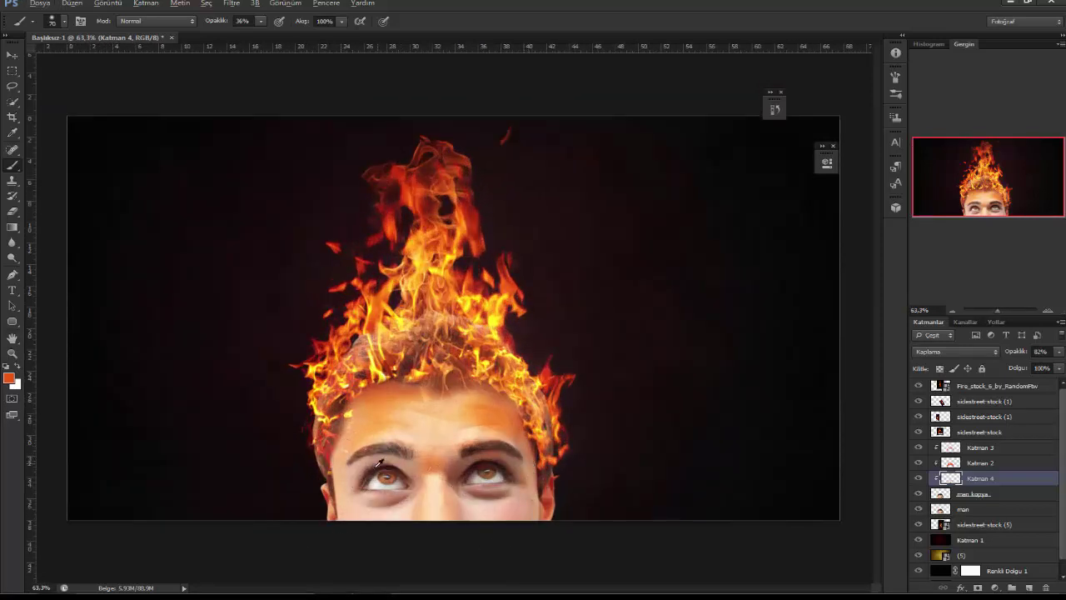
{"action": "scroll", "coordinate": [366, 391], "scroll_direction": "up", "scroll_amount": 1}
Set the Eraser to size 100 at 10% opacity
{"action": "left_click", "coordinate": [13, 212]}
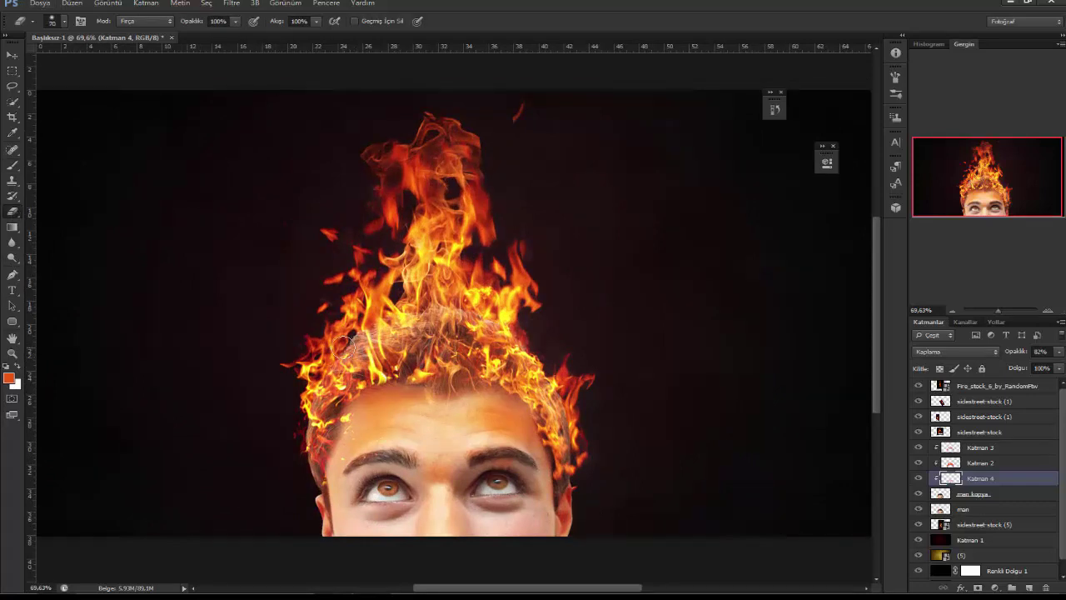
{"action": "key", "text": "bracketright"}
{"action": "key", "text": "bracketright"}
{"action": "key", "text": "bracketright"}
{"action": "key", "text": "9"}
{"action": "key", "text": "1"}
Toggle Katman 2 and the flame layers' visibility to compare the image
{"action": "left_click", "coordinate": [976, 463]}
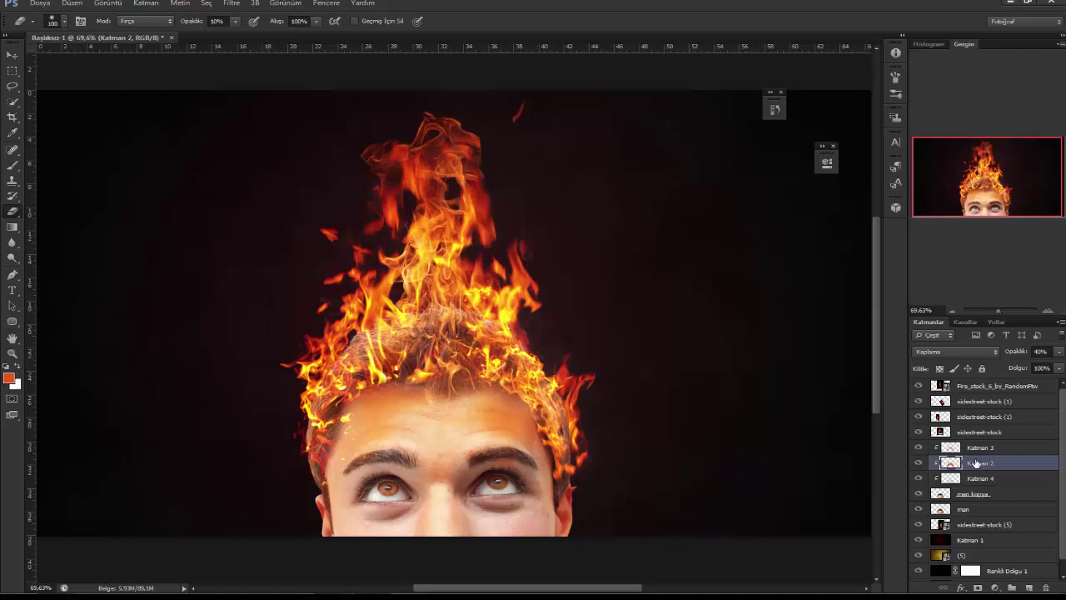
{"action": "left_click", "coordinate": [919, 463]}
{"action": "left_click", "coordinate": [936, 448]}
{"action": "scroll", "coordinate": [548, 399], "scroll_direction": "down", "scroll_amount": 3}
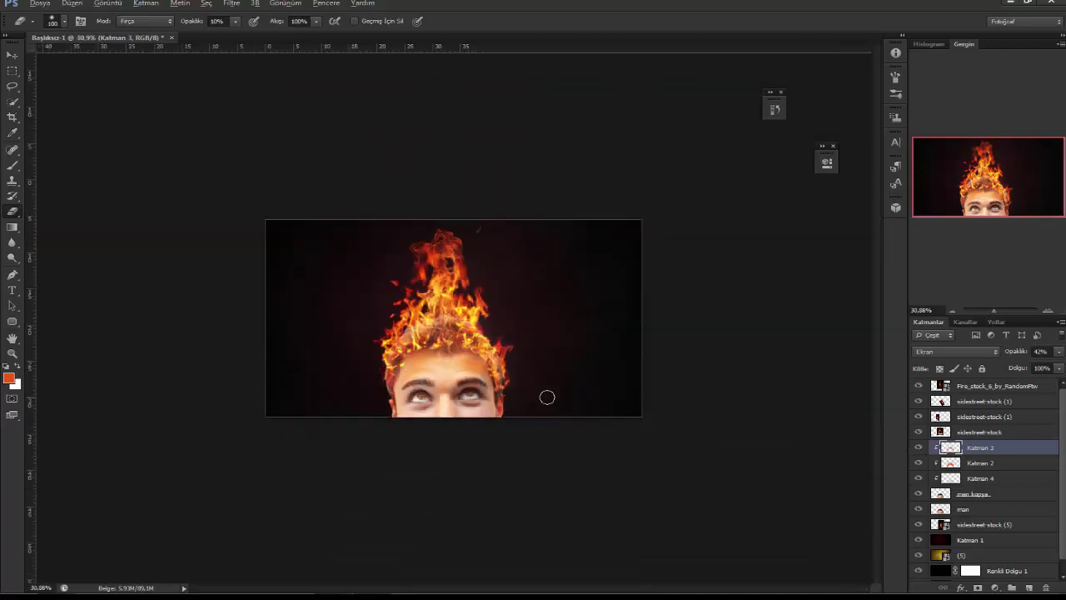
{"action": "scroll", "coordinate": [481, 394], "scroll_direction": "down", "scroll_amount": 1}
{"action": "scroll", "coordinate": [460, 385], "scroll_direction": "up", "scroll_amount": 1}
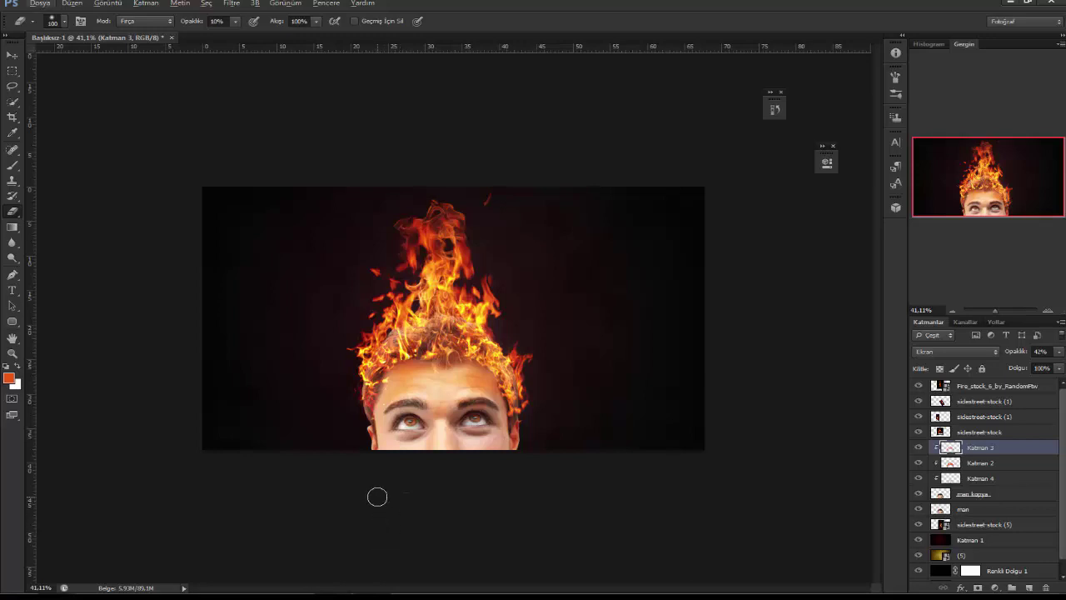
{"action": "scroll", "coordinate": [377, 497], "scroll_direction": "up", "scroll_amount": 4}
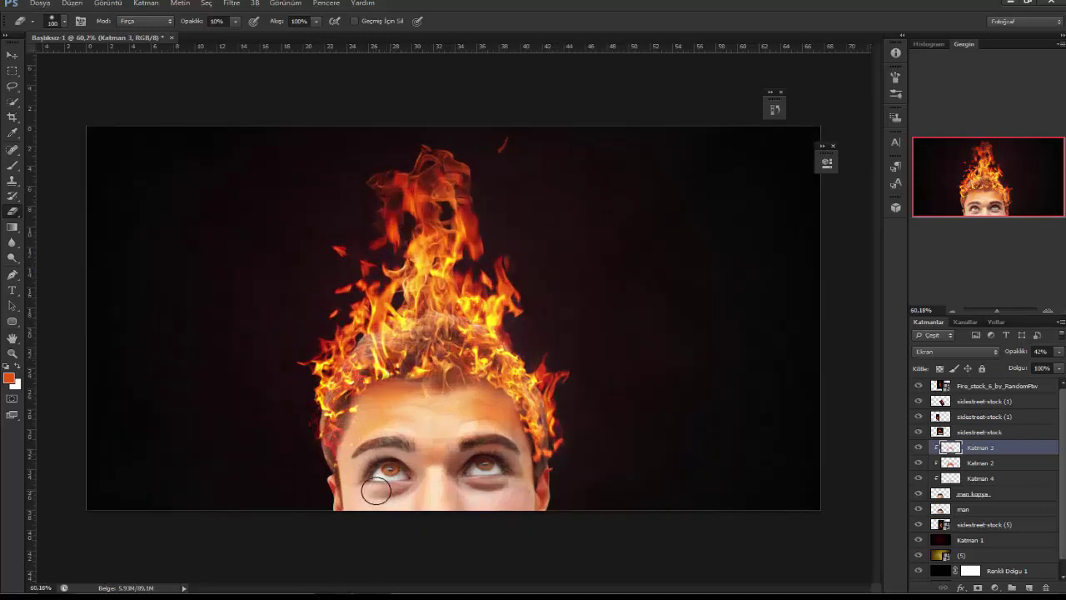
{"action": "scroll", "coordinate": [376, 491], "scroll_direction": "up", "scroll_amount": 2}
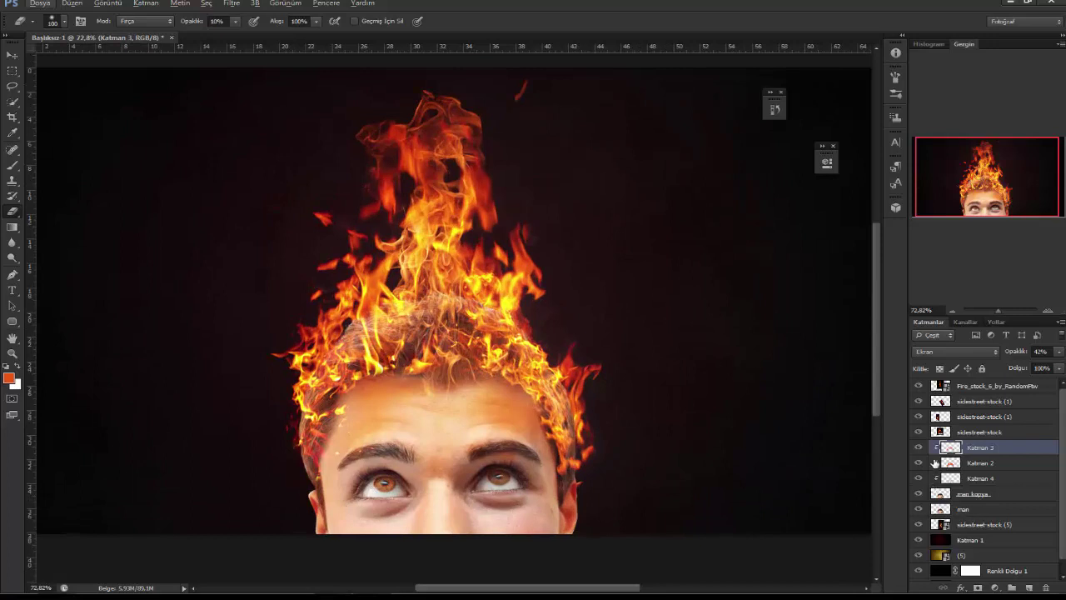
{"action": "left_click", "coordinate": [918, 432]}
{"action": "left_click", "coordinate": [918, 416]}
Select sidestreet-stock (1) and set the eraser to size 45 at 100% opacity
{"action": "left_click", "coordinate": [988, 418]}
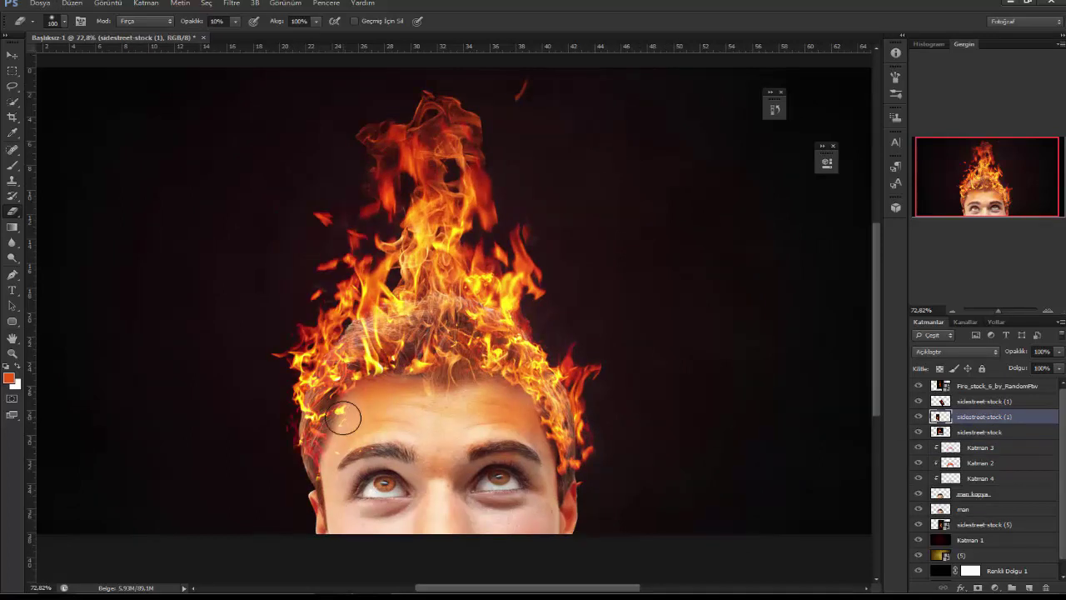
{"action": "key", "text": "bracketleft"}
{"action": "key", "text": "bracketleft"}
{"action": "key", "text": "bracketleft"}
{"action": "left_click_drag", "start_coordinate": [193, 21], "coordinate": [528, 136]}
Compare the eyes with Katman 4 toggled, then raise Katman 3's opacity to 65%
{"action": "left_click", "coordinate": [919, 402]}
{"action": "left_click", "coordinate": [919, 386]}
{"action": "left_click", "coordinate": [919, 386]}
{"action": "left_click", "coordinate": [918, 478]}
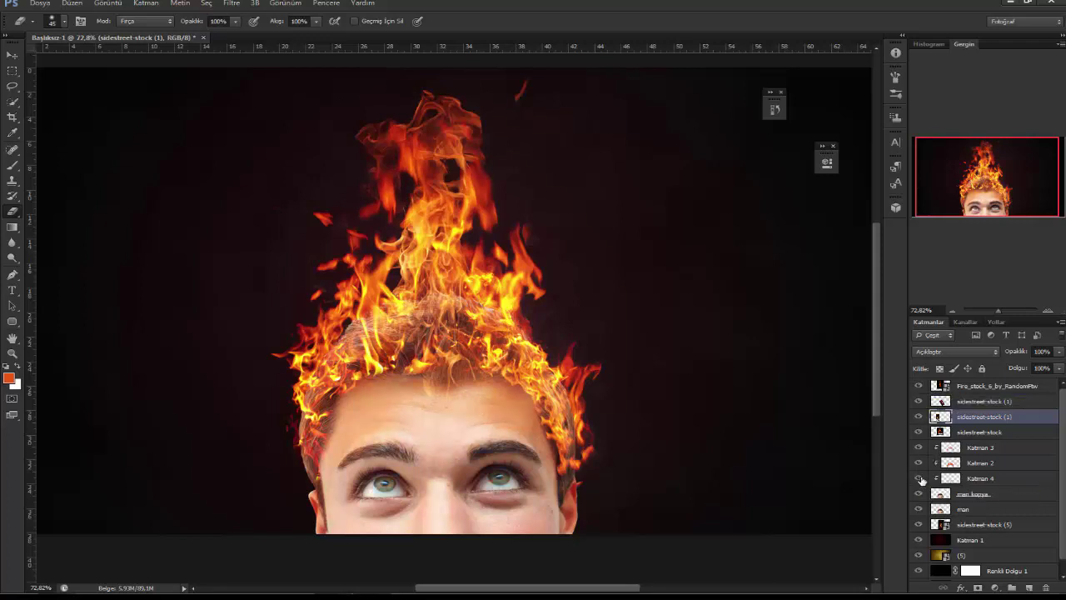
{"action": "left_click", "coordinate": [919, 479]}
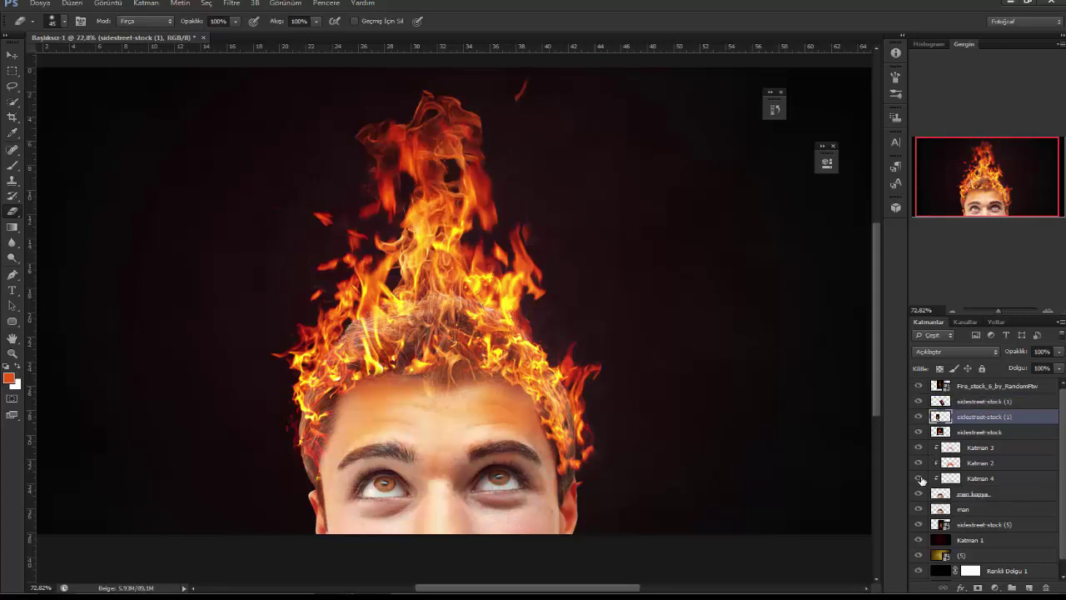
{"action": "left_click", "coordinate": [920, 478]}
{"action": "left_click", "coordinate": [920, 479]}
{"action": "left_click", "coordinate": [919, 479]}
{"action": "left_click", "coordinate": [978, 448]}
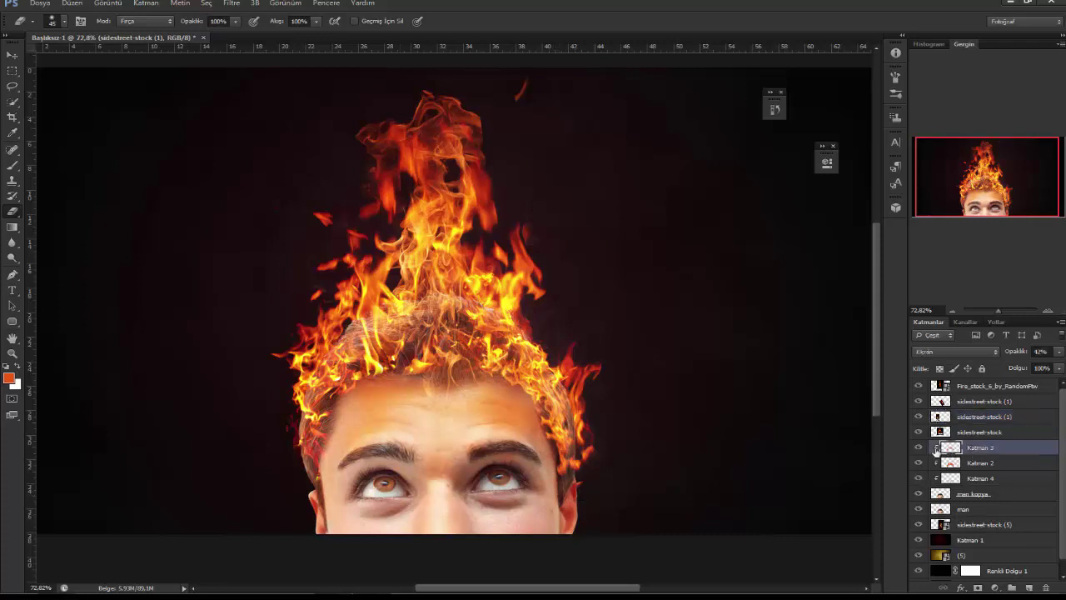
{"action": "left_click_drag", "start_coordinate": [1020, 355], "coordinate": [1016, 357]}
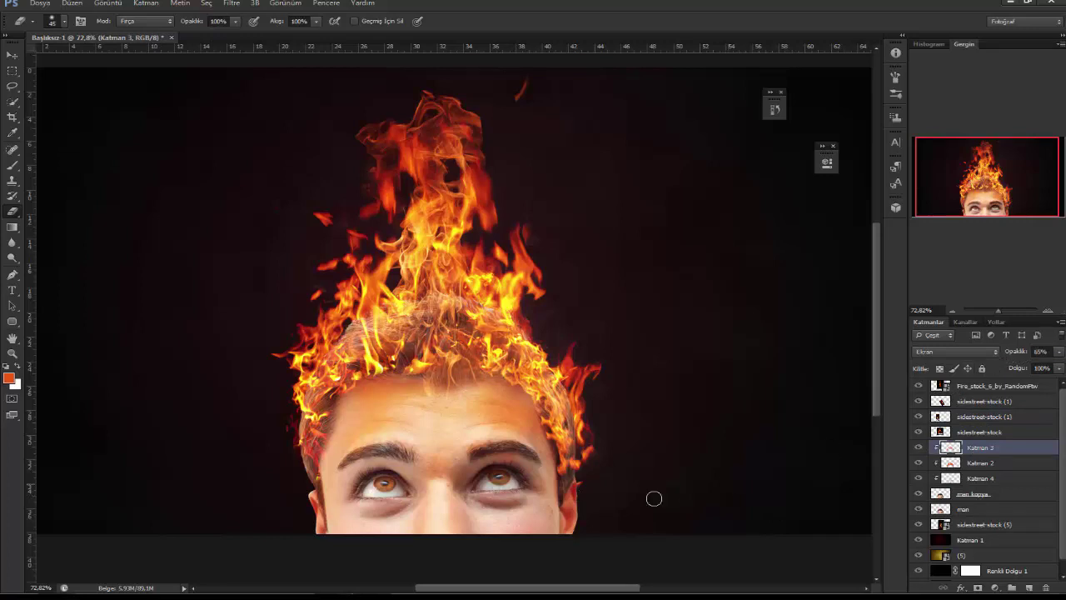
Try erasing on sidestreet-stock (5), but cancel the rasterize warning
{"action": "left_click", "coordinate": [918, 524]}
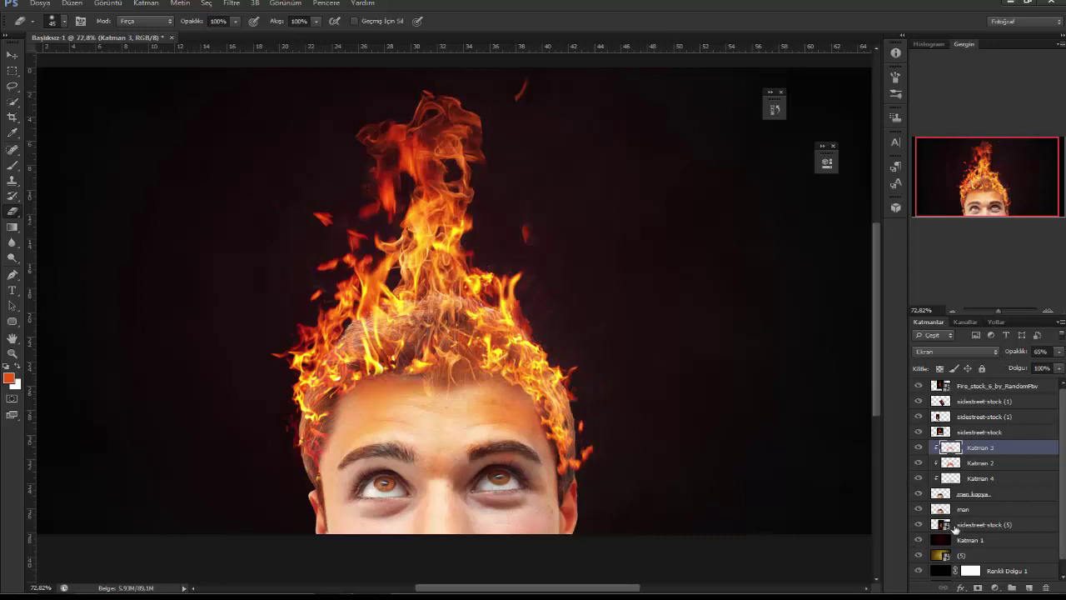
{"action": "left_click", "coordinate": [987, 525]}
{"action": "left_click", "coordinate": [585, 474]}
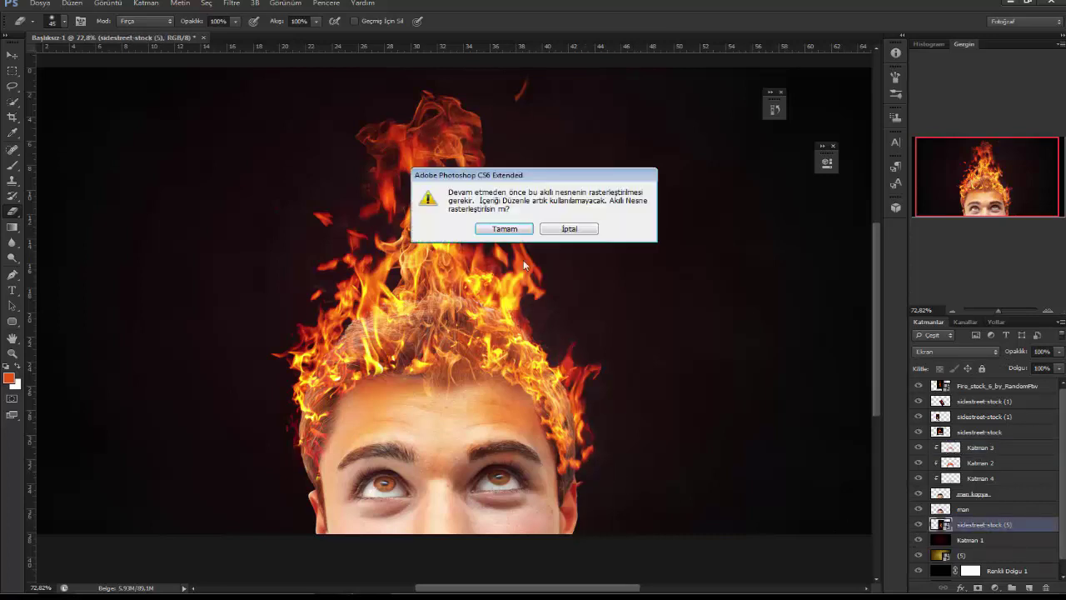
{"action": "left_click", "coordinate": [504, 234]}
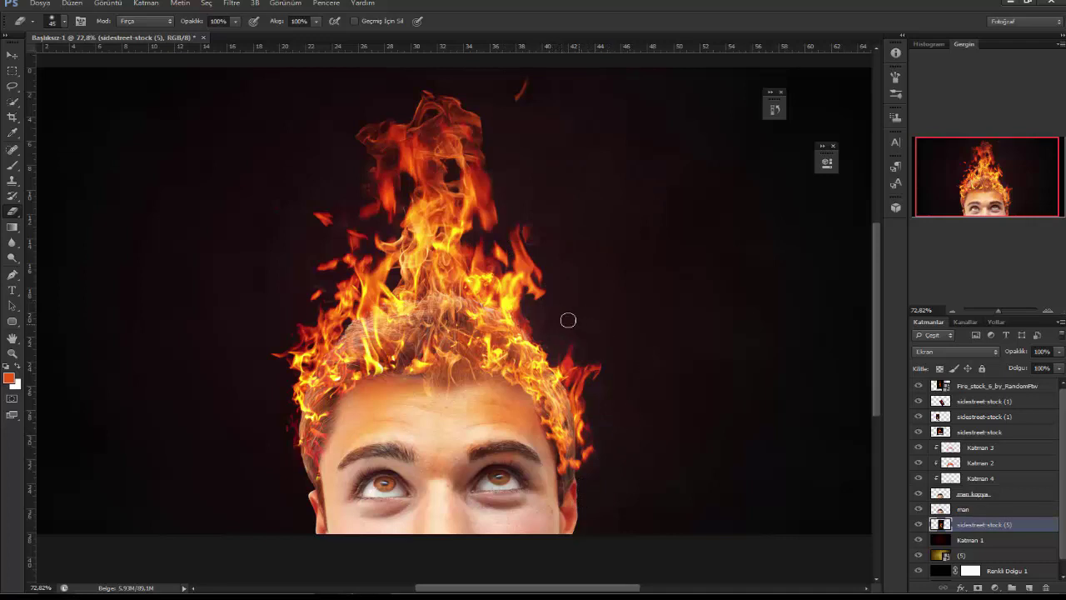
{"action": "scroll", "coordinate": [546, 190], "scroll_direction": "down", "scroll_amount": 1}
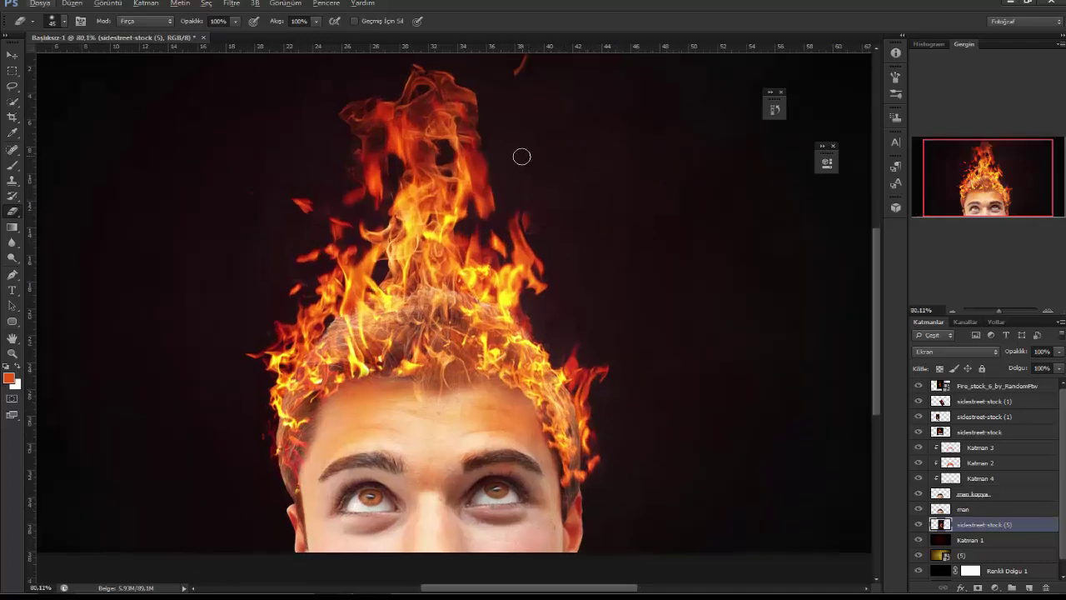
{"action": "scroll", "coordinate": [518, 138], "scroll_direction": "down", "scroll_amount": 1}
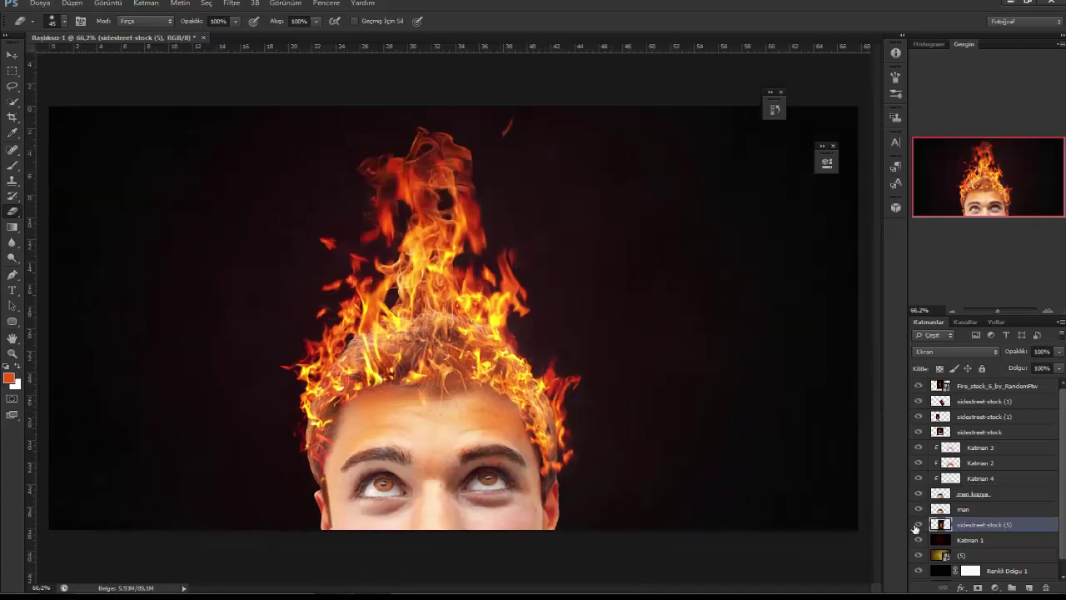
Select the Fire_stock_6_by_RandomFtw flame layer with the Eraser active
{"action": "left_click", "coordinate": [920, 386]}
{"action": "left_click", "coordinate": [919, 386]}
{"action": "left_click", "coordinate": [984, 385]}
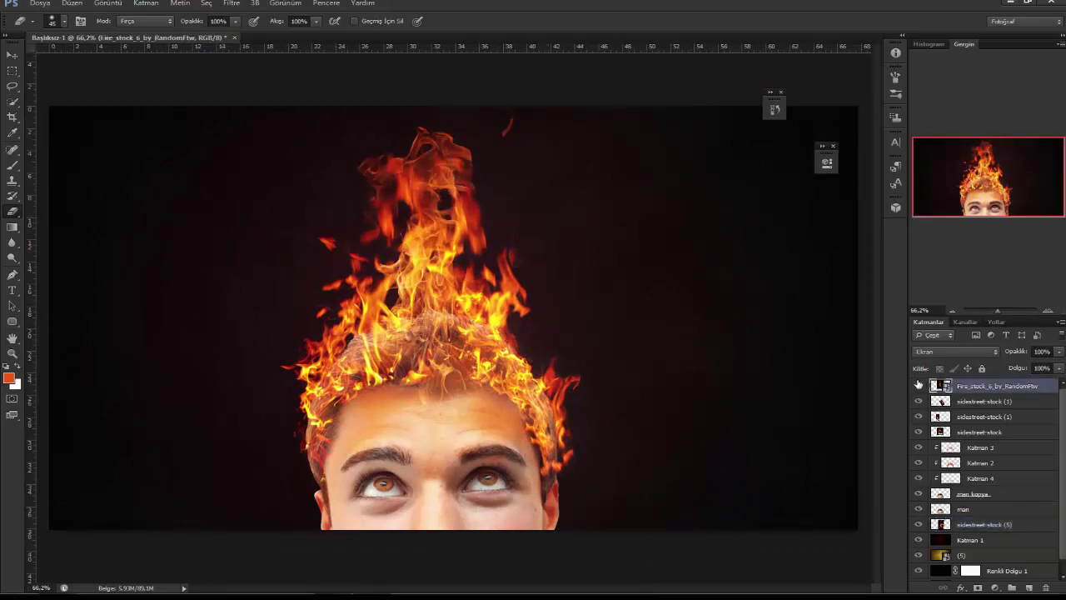
{"action": "left_click", "coordinate": [918, 384]}
{"action": "left_click", "coordinate": [10, 56]}
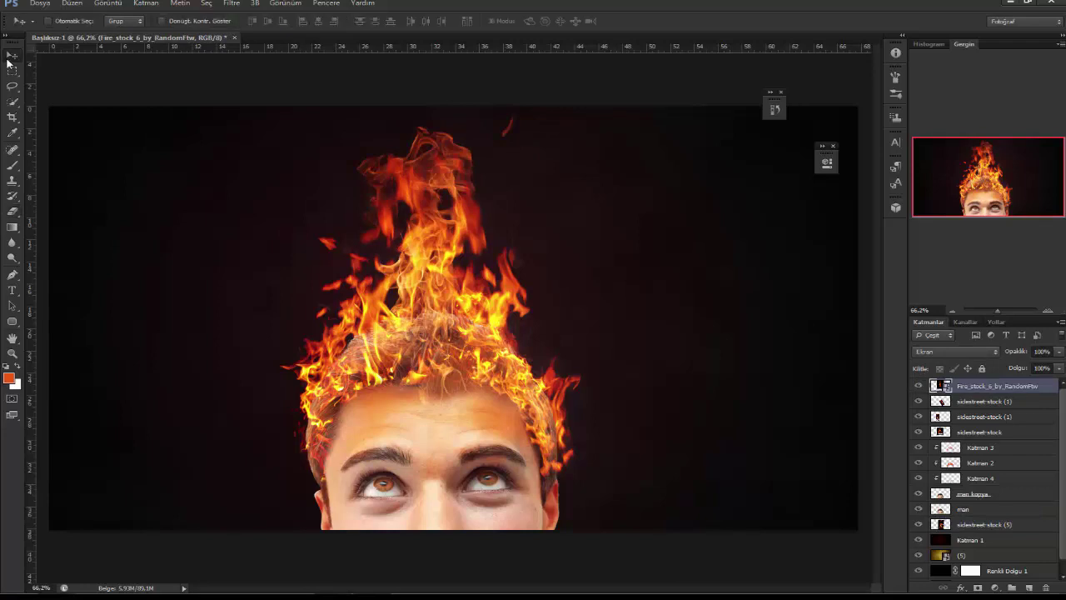
{"action": "left_click", "coordinate": [11, 210]}
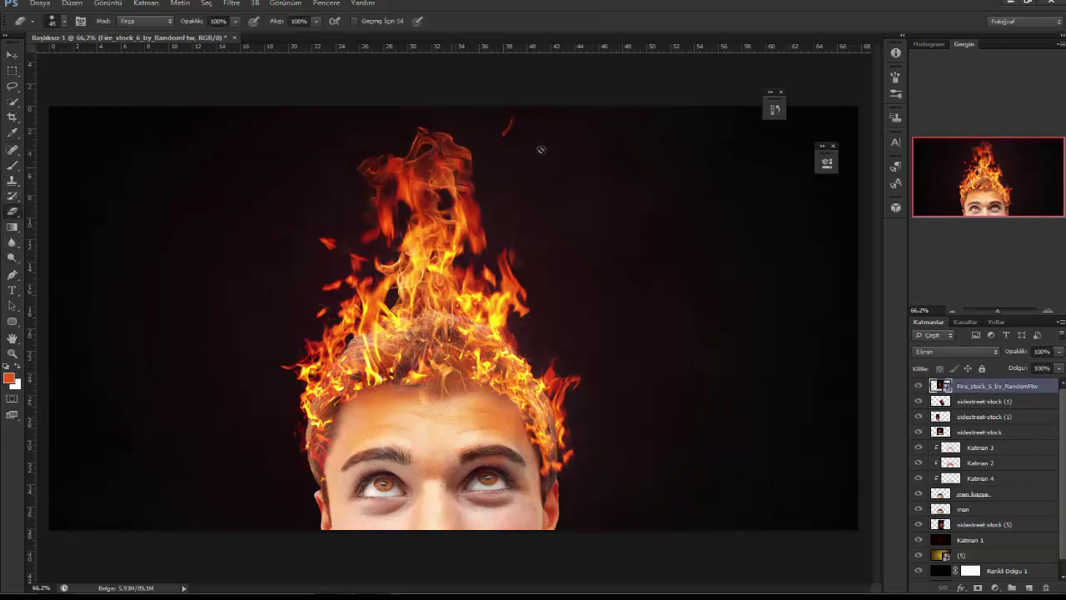
Rasterize the flame layer and erase the small stray wisp above the head
{"action": "left_click", "coordinate": [516, 109]}
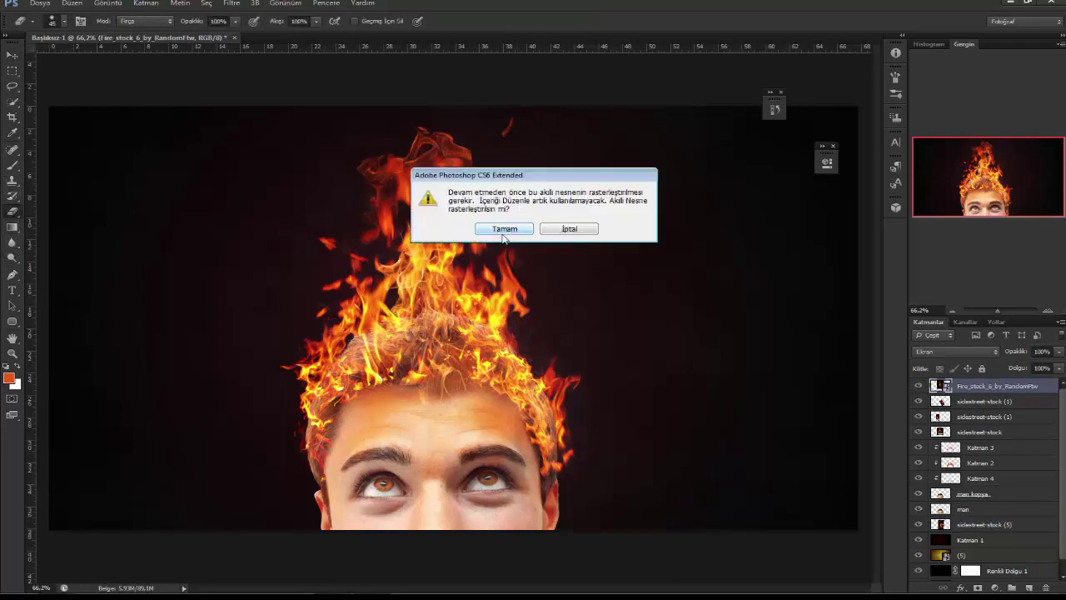
{"action": "left_click", "coordinate": [505, 229]}
{"action": "left_click_drag", "start_coordinate": [535, 129], "coordinate": [513, 126]}
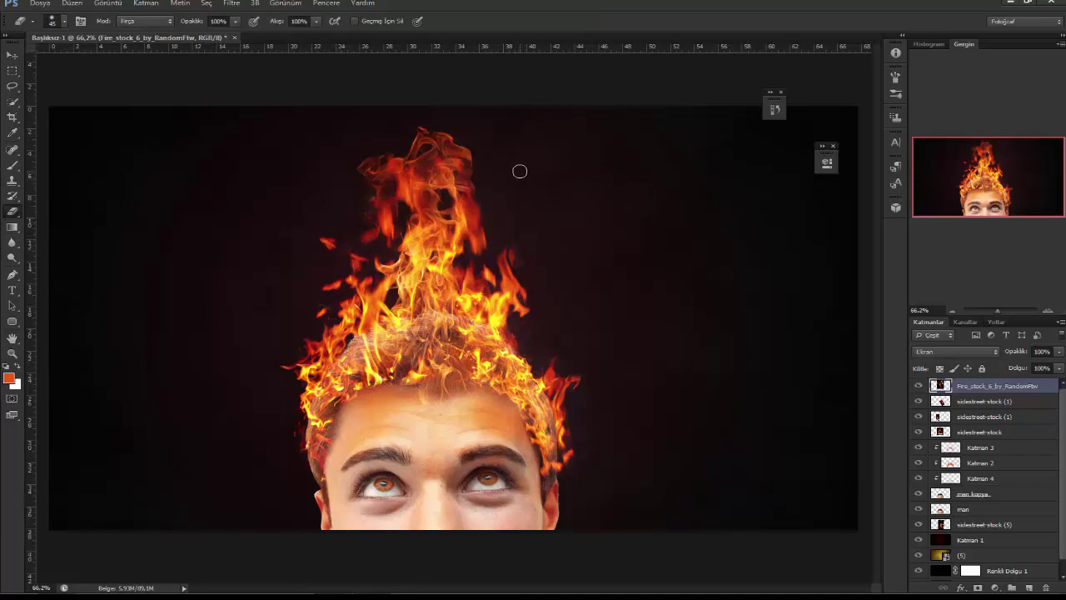
{"action": "left_click", "coordinate": [917, 402]}
{"action": "left_click", "coordinate": [918, 416]}
Compare the flames by toggling Katman 3 and Katman 4 visibility
{"action": "left_click", "coordinate": [981, 418]}
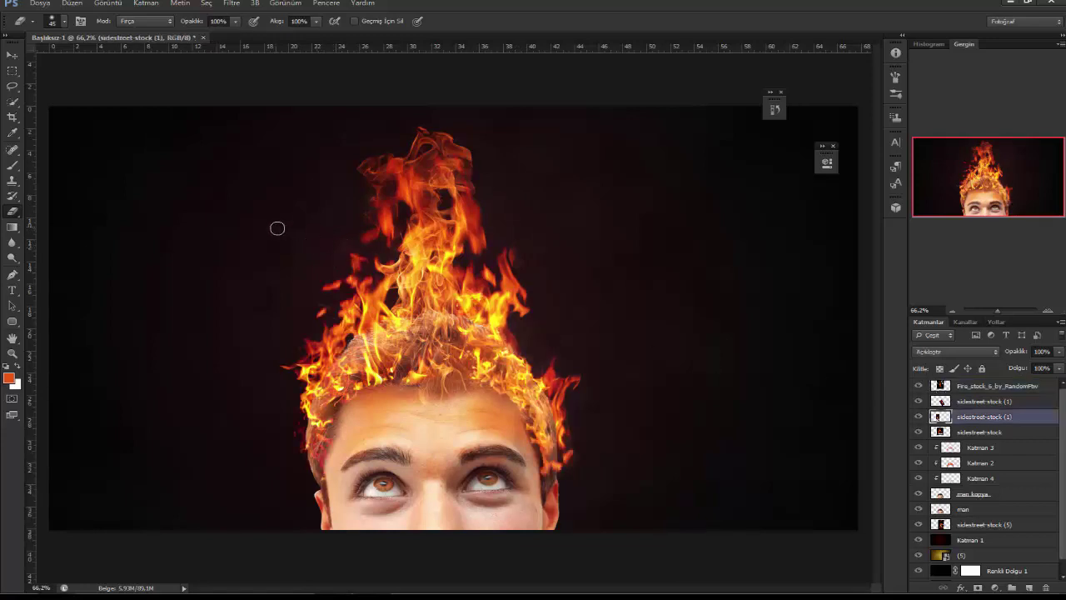
{"action": "scroll", "coordinate": [226, 340], "scroll_direction": "down", "scroll_amount": 3}
{"action": "scroll", "coordinate": [322, 345], "scroll_direction": "up", "scroll_amount": 1}
{"action": "scroll", "coordinate": [402, 348], "scroll_direction": "up", "scroll_amount": 1}
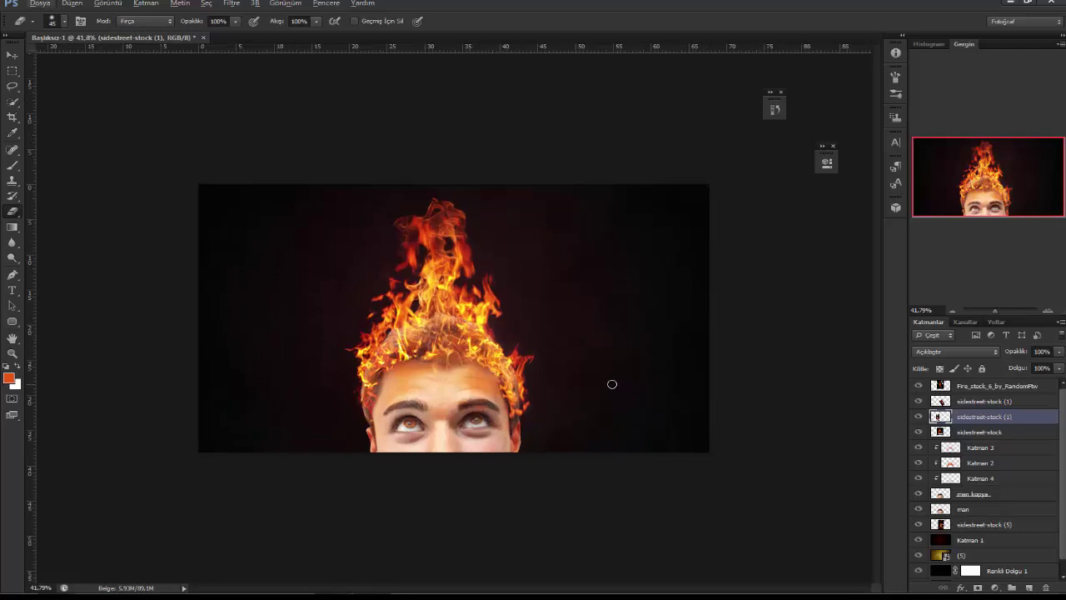
{"action": "scroll", "coordinate": [434, 473], "scroll_direction": "up", "scroll_amount": 1}
{"action": "scroll", "coordinate": [386, 497], "scroll_direction": "up", "scroll_amount": 1}
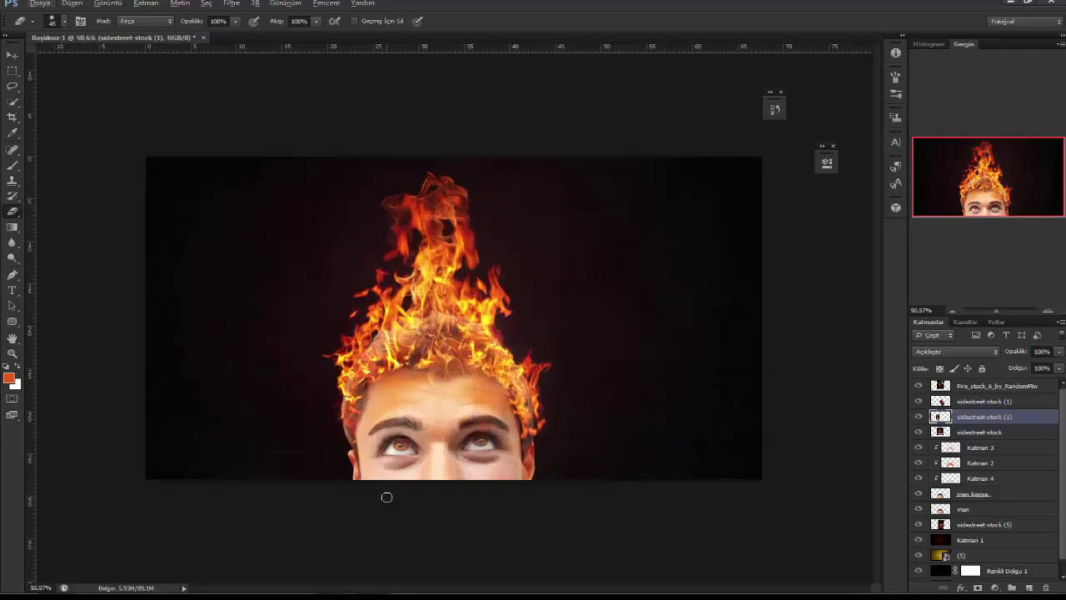
{"action": "scroll", "coordinate": [386, 497], "scroll_direction": "up", "scroll_amount": 2}
{"action": "scroll", "coordinate": [414, 491], "scroll_direction": "up", "scroll_amount": 3}
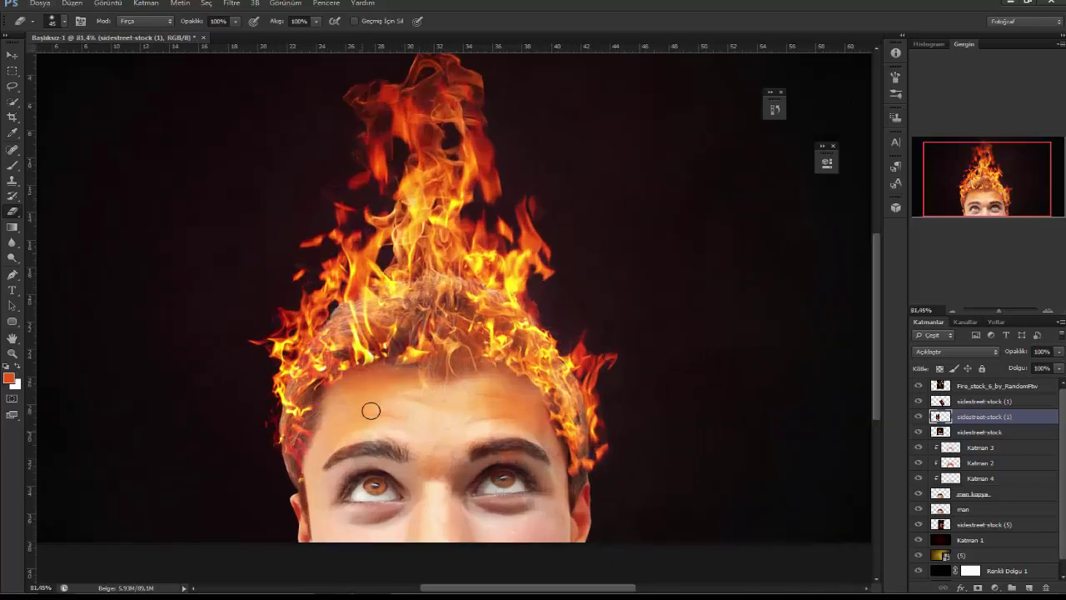
{"action": "left_click", "coordinate": [917, 446]}
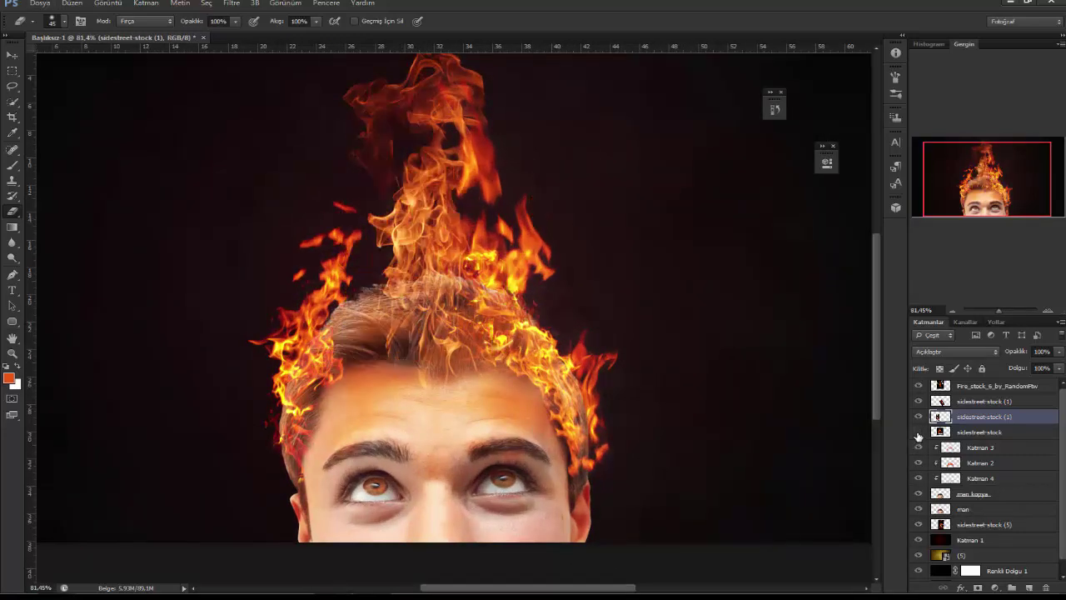
{"action": "left_click", "coordinate": [919, 448]}
{"action": "left_click", "coordinate": [918, 448]}
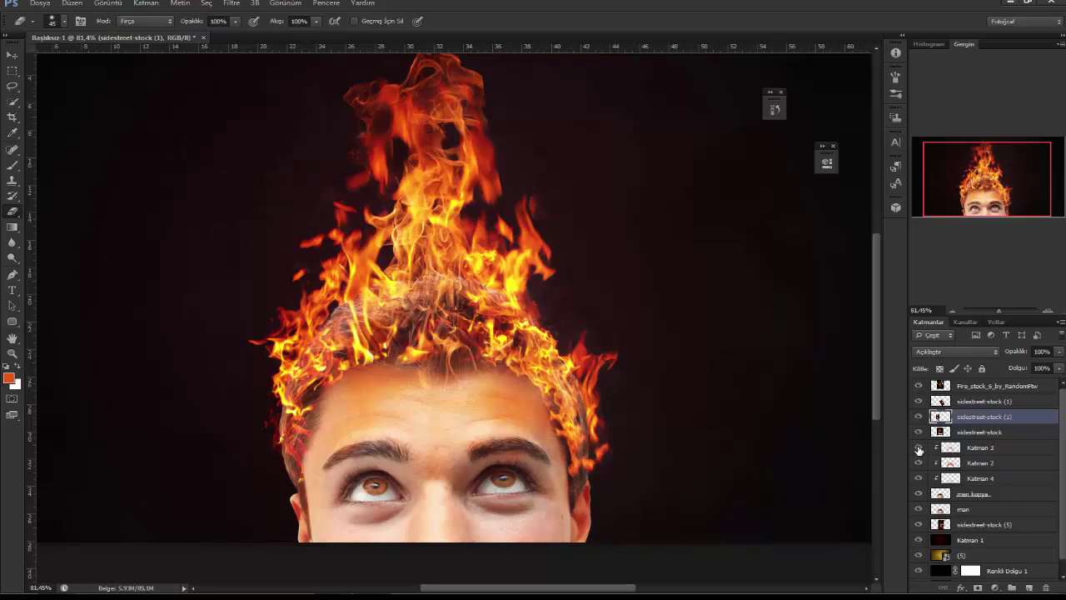
{"action": "left_click", "coordinate": [918, 449]}
{"action": "left_click", "coordinate": [919, 478]}
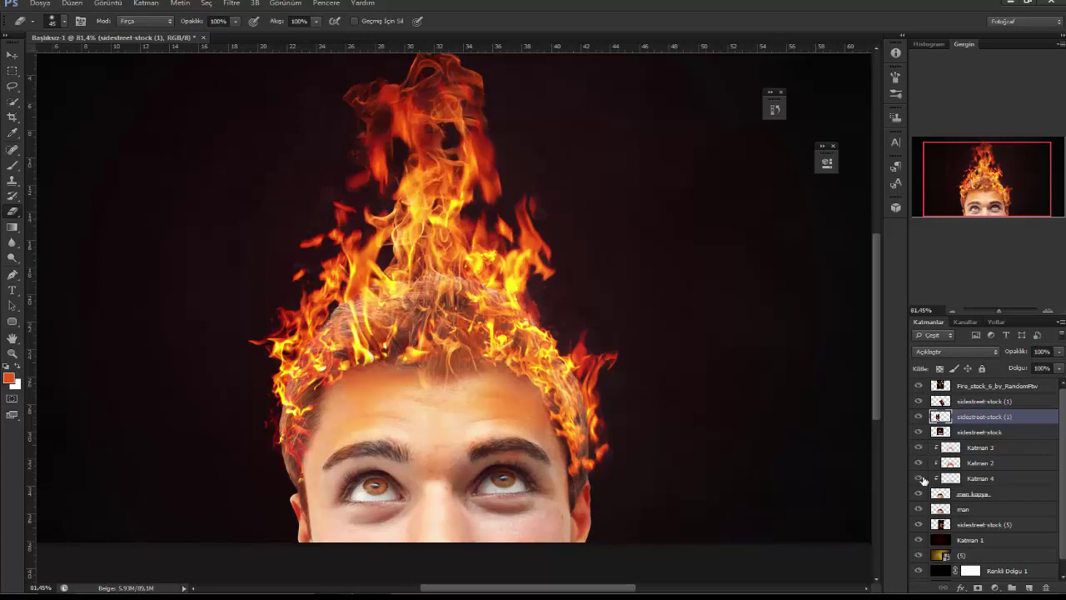
Select Katman 4 and lower the eraser opacity to 29%
{"action": "left_click", "coordinate": [975, 479]}
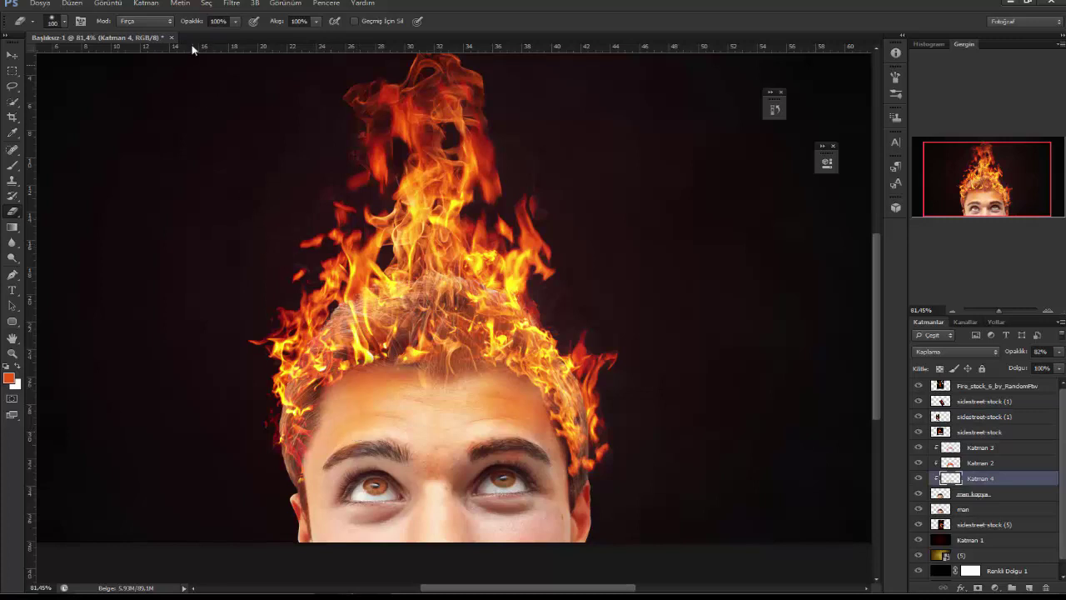
{"action": "type", "text": "29"}
{"action": "key", "text": "Return"}
{"action": "scroll", "coordinate": [357, 492], "scroll_direction": "down", "scroll_amount": 5}
{"action": "scroll", "coordinate": [351, 487], "scroll_direction": "up", "scroll_amount": 2}
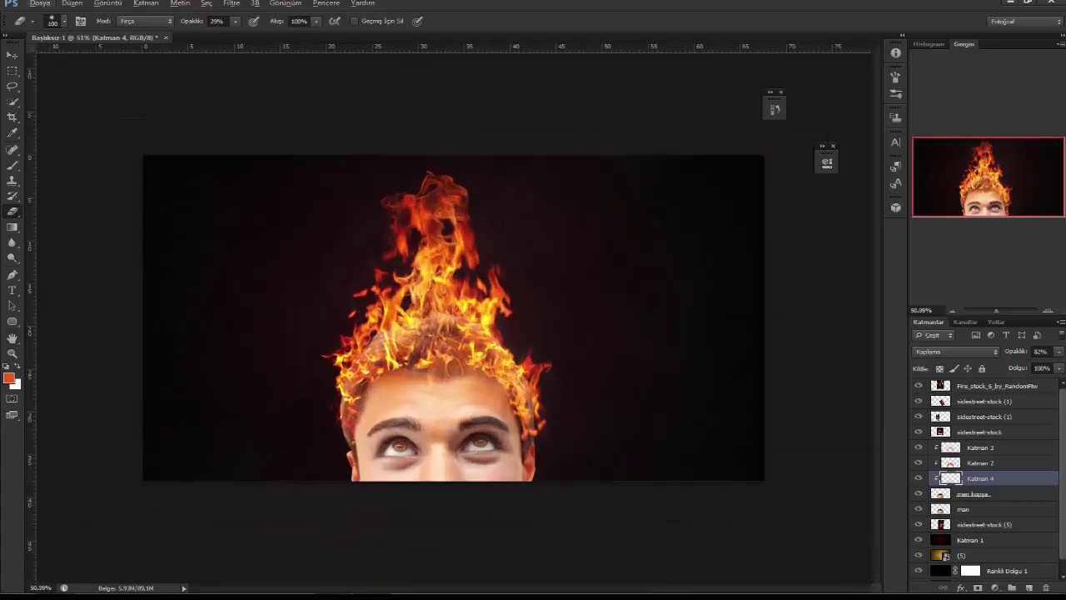
Drag The Human Torch (2 of 6).jpg onto the canvas and shift it right over the head
{"action": "left_click", "coordinate": [64, 568]}
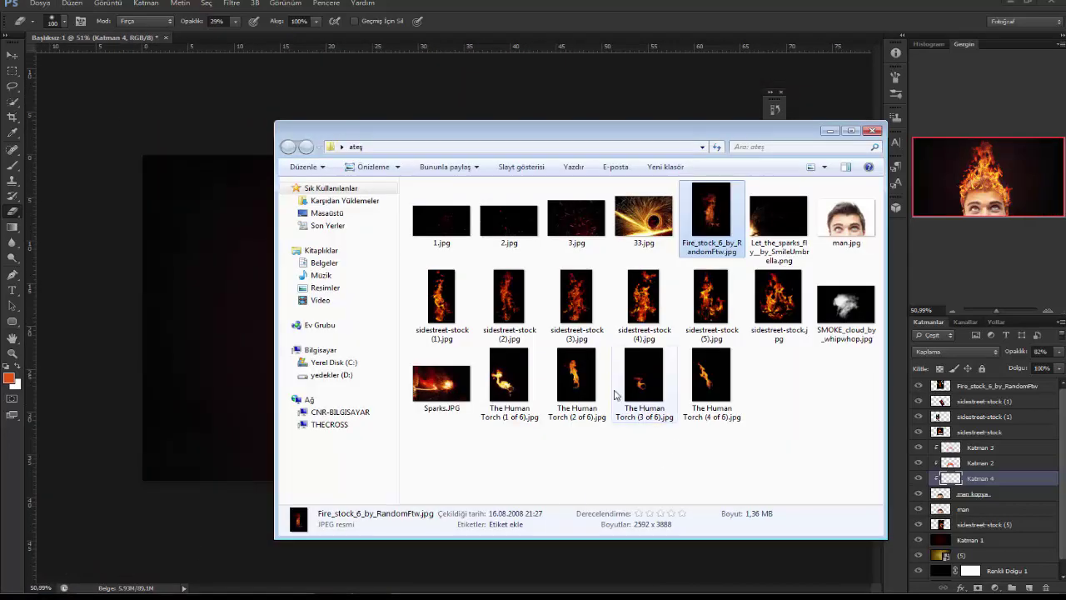
{"action": "left_click_drag", "start_coordinate": [585, 380], "coordinate": [221, 307]}
{"action": "left_click_drag", "start_coordinate": [448, 305], "coordinate": [510, 317]}
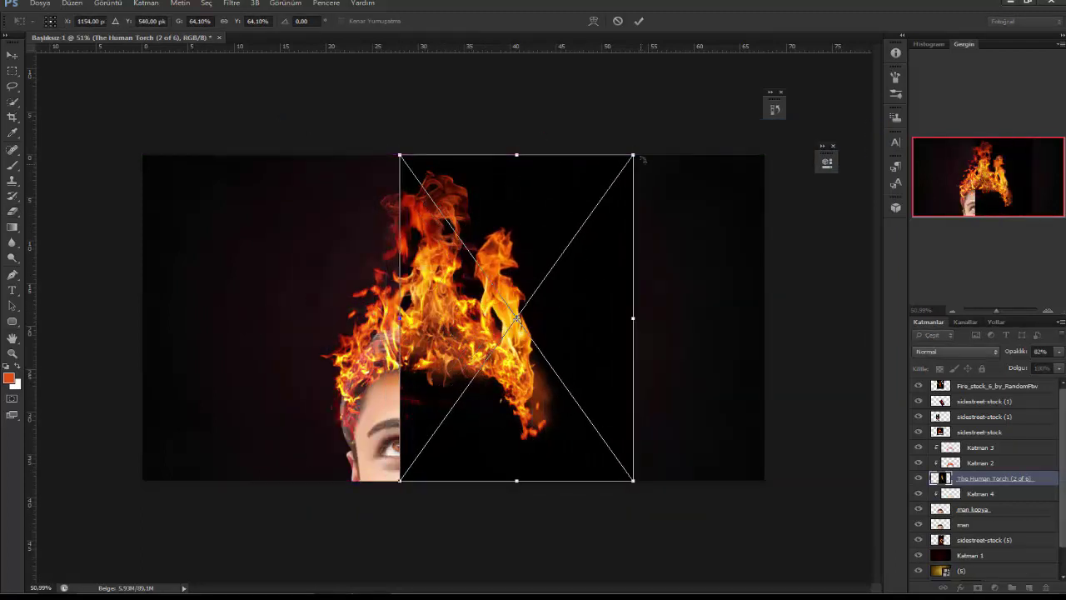
Tilt the flames about -8 degrees and warp them to follow the head's curve
{"action": "left_click_drag", "start_coordinate": [643, 158], "coordinate": [605, 134]}
{"action": "left_click_drag", "start_coordinate": [533, 290], "coordinate": [509, 271]}
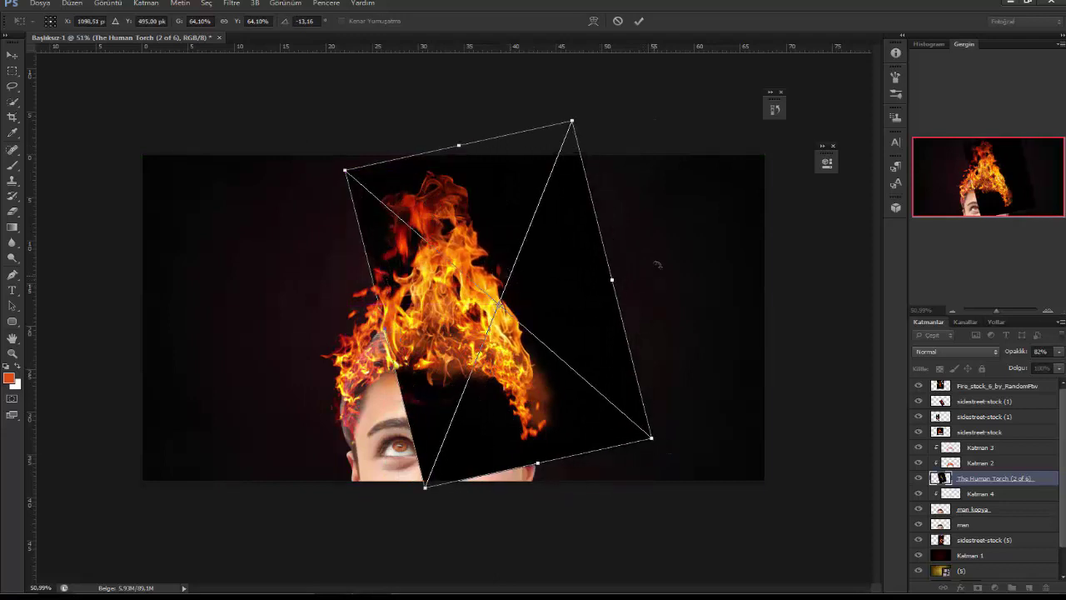
{"action": "left_click_drag", "start_coordinate": [655, 261], "coordinate": [659, 278]}
{"action": "left_click", "coordinate": [593, 21]}
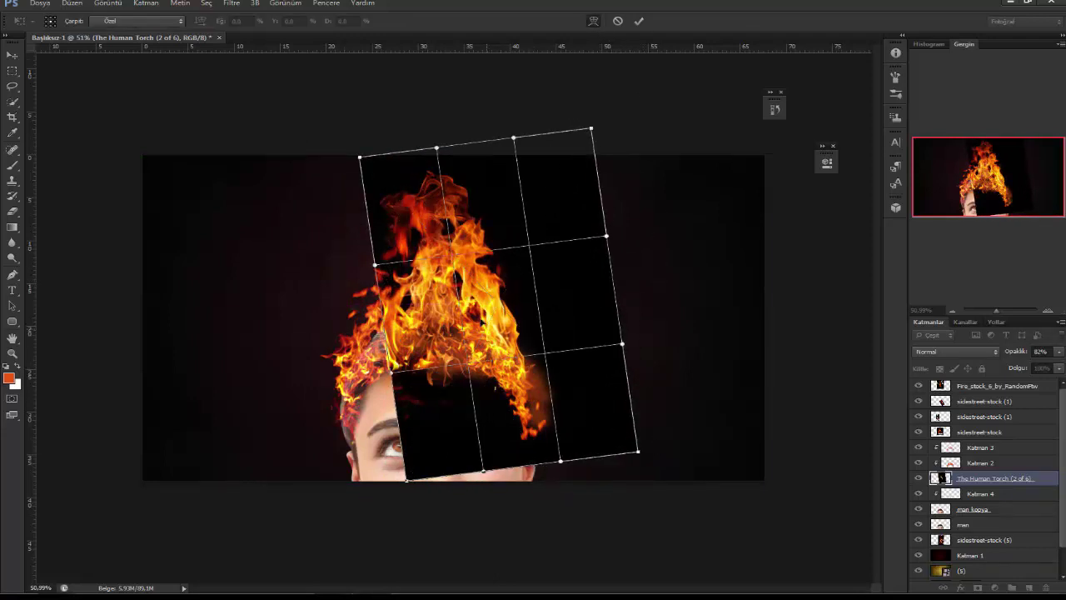
{"action": "mouse_move", "coordinate": [507, 351]}
{"action": "left_mouse_down"}
{"action": "mouse_move", "coordinate": [545, 397]}
{"action": "mouse_move", "coordinate": [526, 350]}
{"action": "left_mouse_up"}
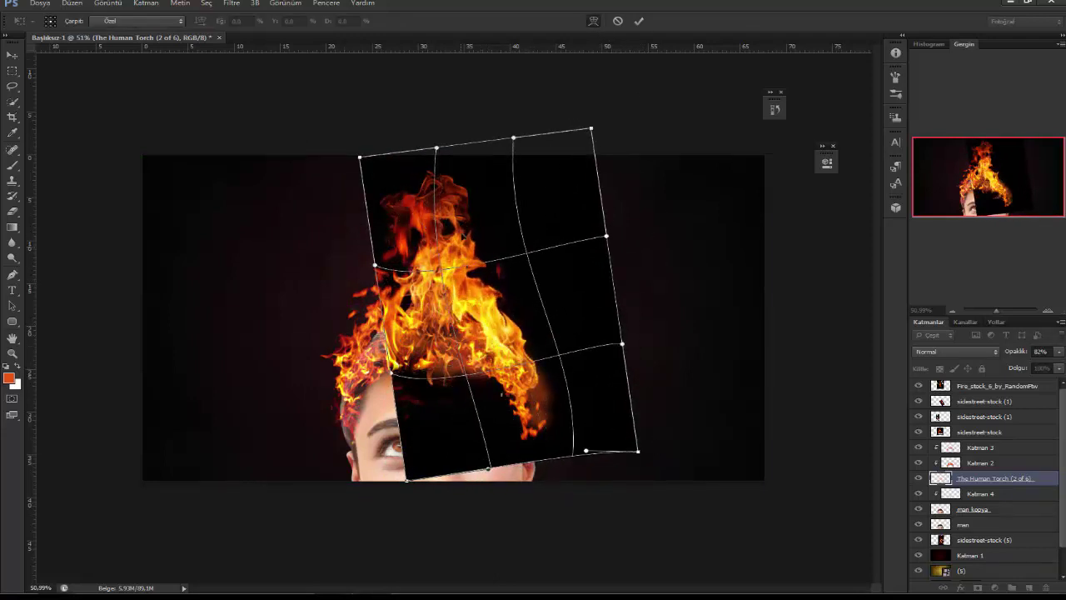
{"action": "key", "text": "e"}
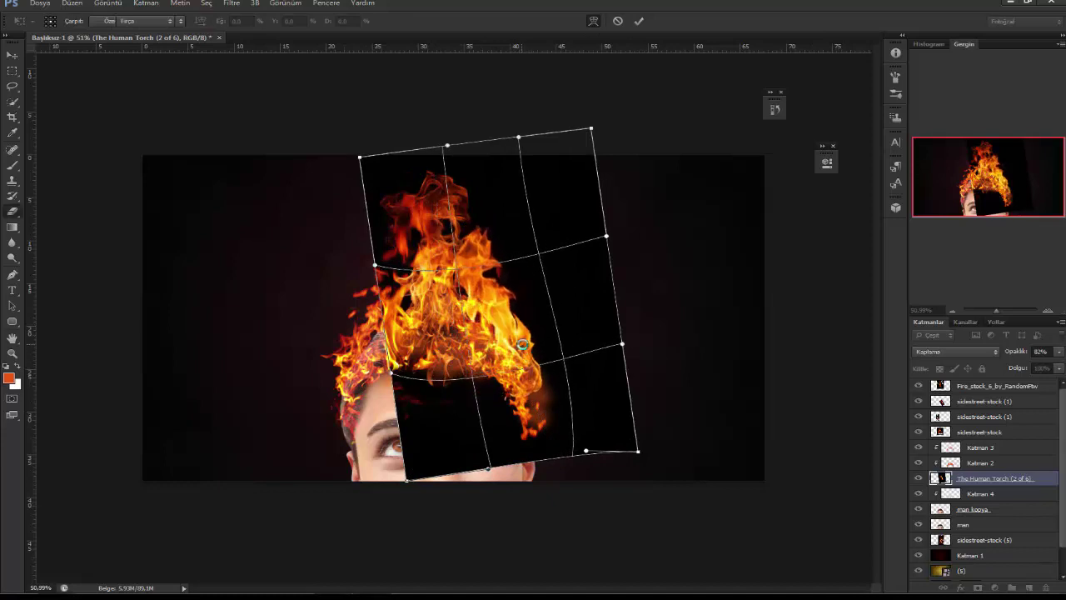
{"action": "key", "text": "Return"}
Set the flame layer's blend mode to Ekran (Screen)
{"action": "left_click", "coordinate": [945, 352]}
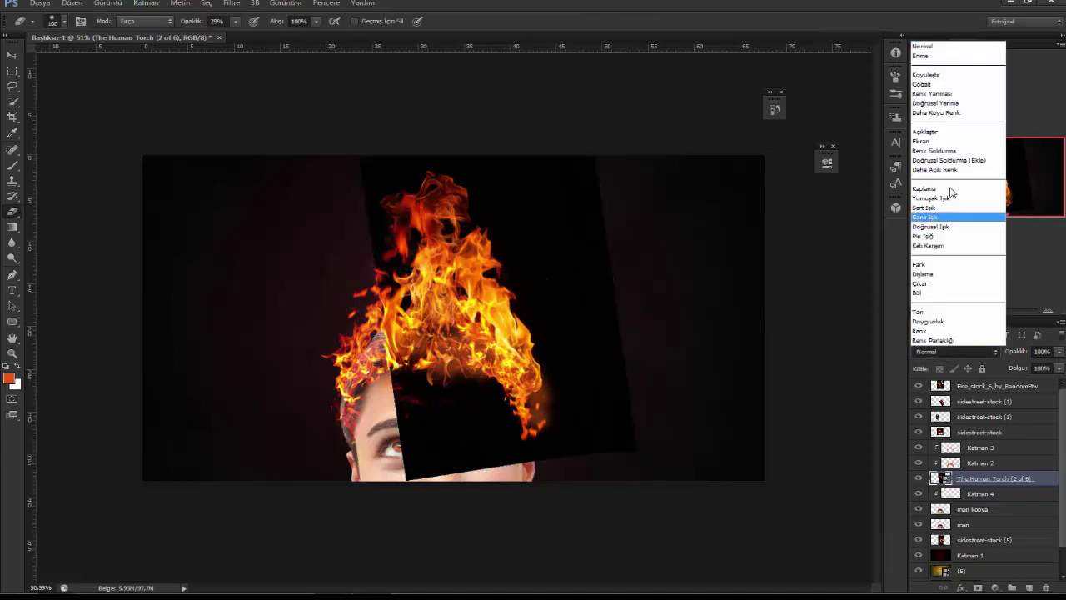
{"action": "left_click", "coordinate": [949, 142]}
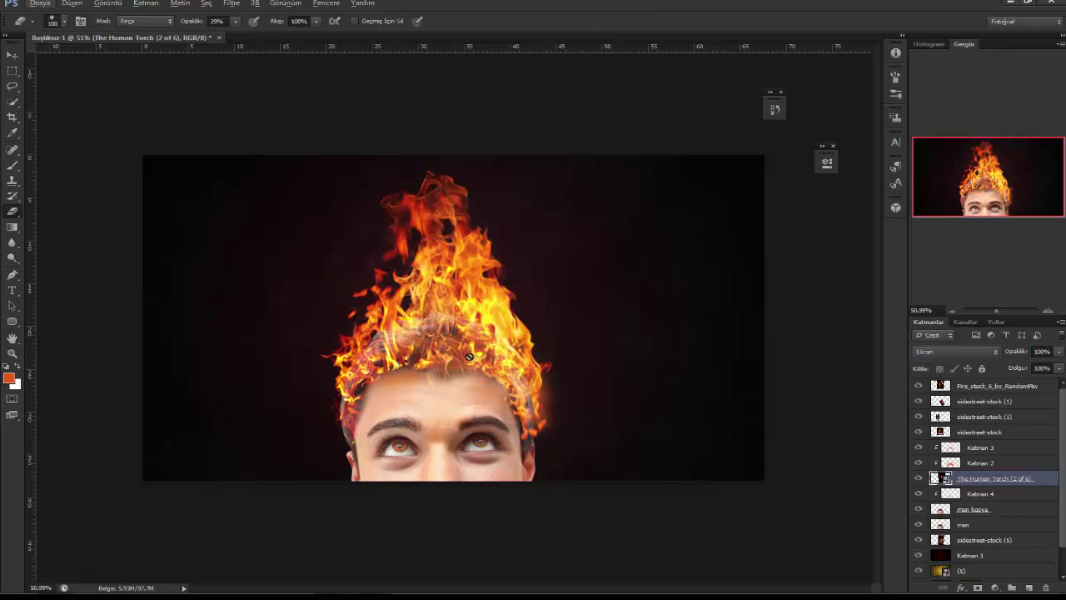
{"action": "key", "text": "shift+minus"}
{"action": "key", "text": "shift+minus"}
{"action": "left_click", "coordinate": [966, 357]}
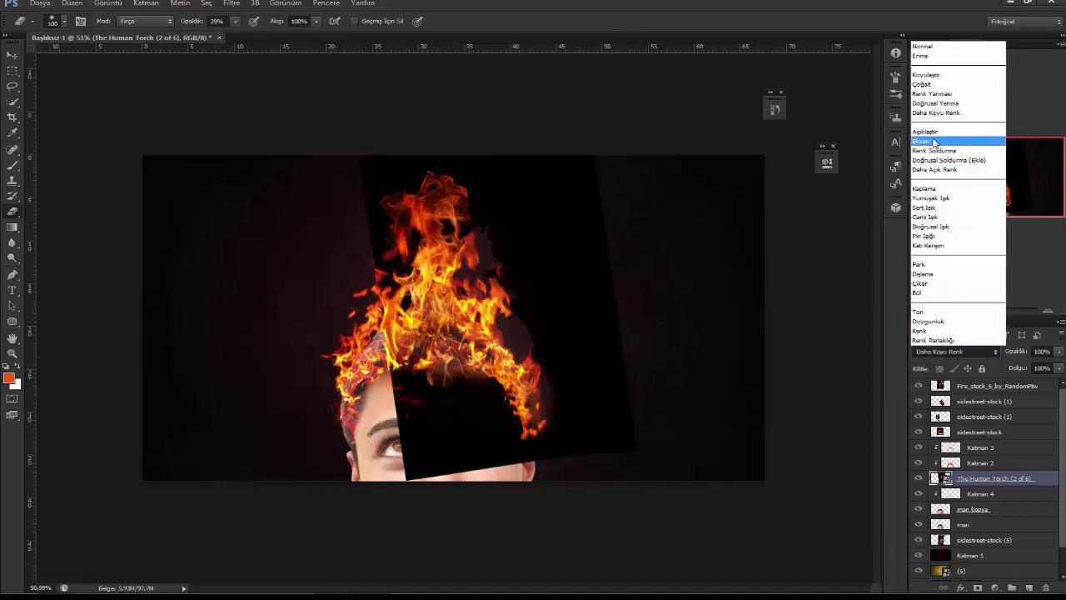
{"action": "left_click", "coordinate": [932, 142]}
{"action": "left_click", "coordinate": [12, 55]}
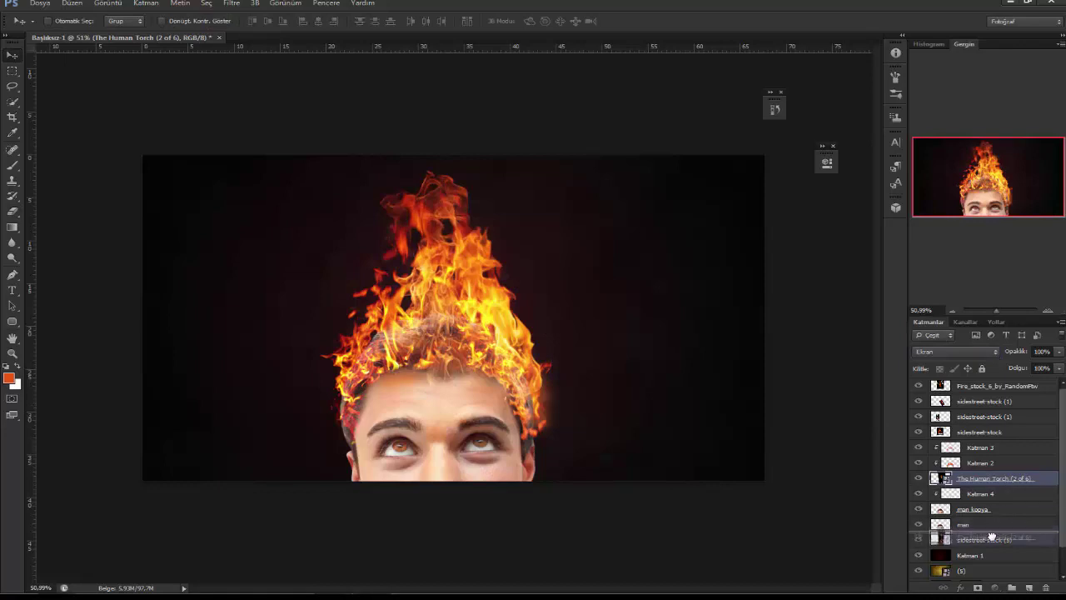
Move the flame layer beneath man and re-clip Katman 2 and Katman 3
{"action": "left_click_drag", "start_coordinate": [1008, 494], "coordinate": [991, 546]}
{"action": "left_click", "coordinate": [976, 470], "text": "alt"}
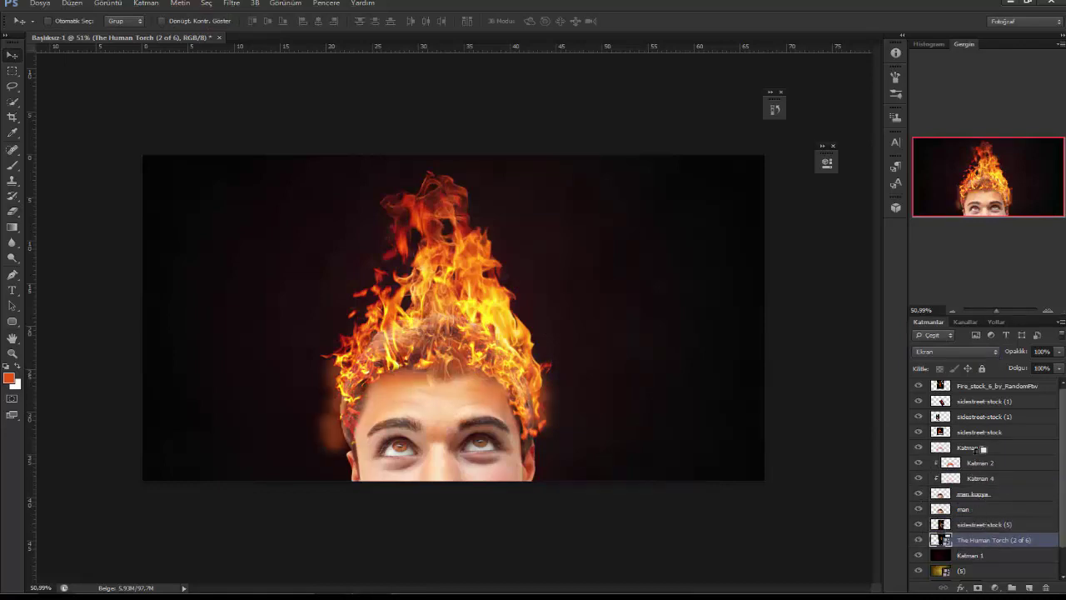
{"action": "left_click", "coordinate": [974, 450]}
{"action": "left_click", "coordinate": [976, 451], "text": "alt"}
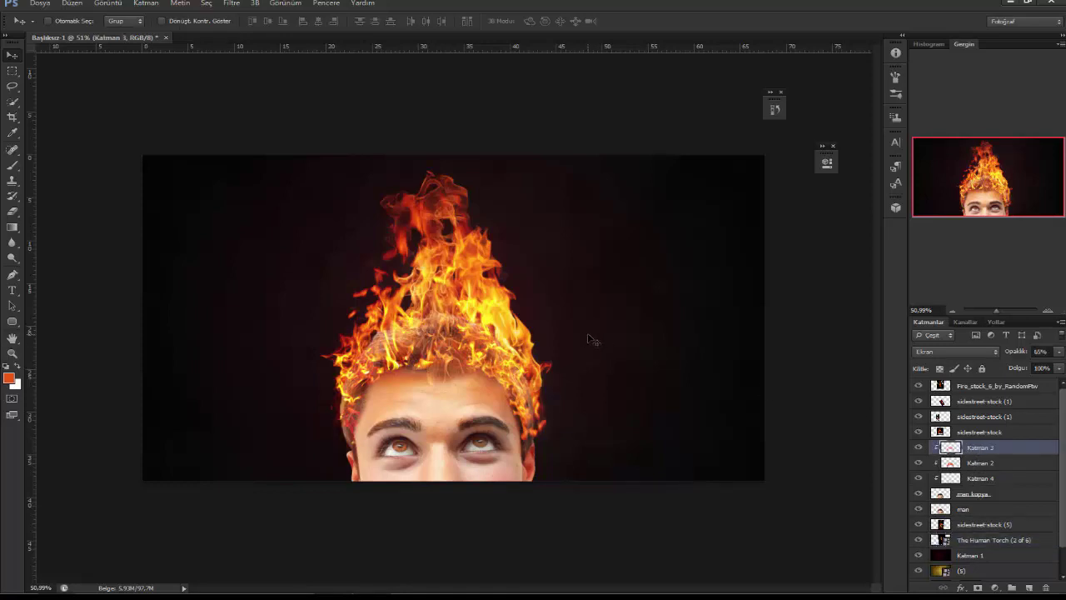
{"action": "scroll", "coordinate": [204, 169], "scroll_direction": "down", "scroll_amount": 2}
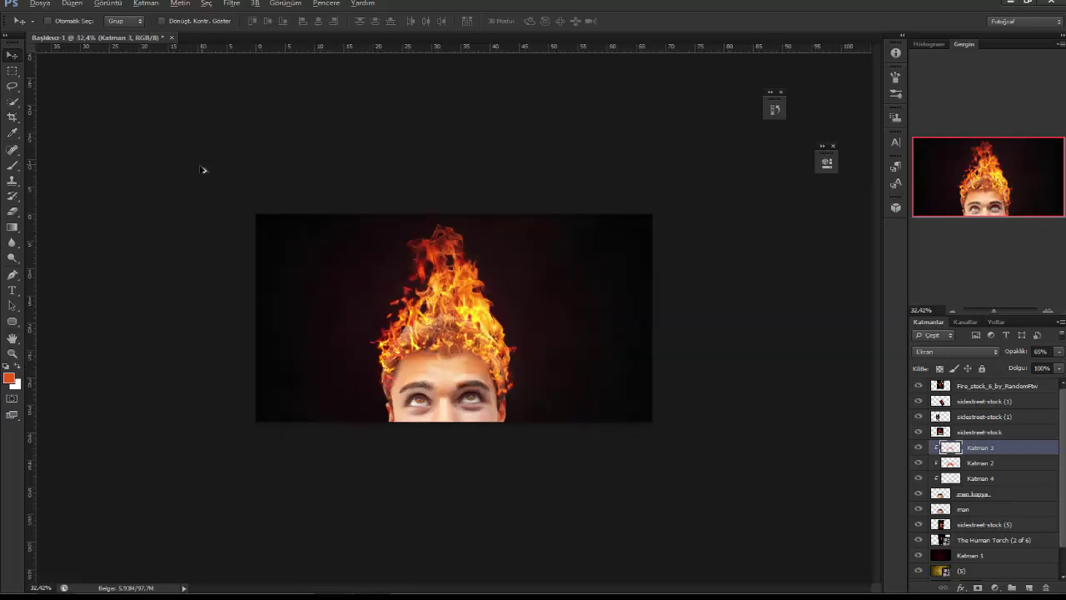
{"action": "scroll", "coordinate": [249, 175], "scroll_direction": "down", "scroll_amount": 2}
{"action": "scroll", "coordinate": [307, 181], "scroll_direction": "up", "scroll_amount": 3}
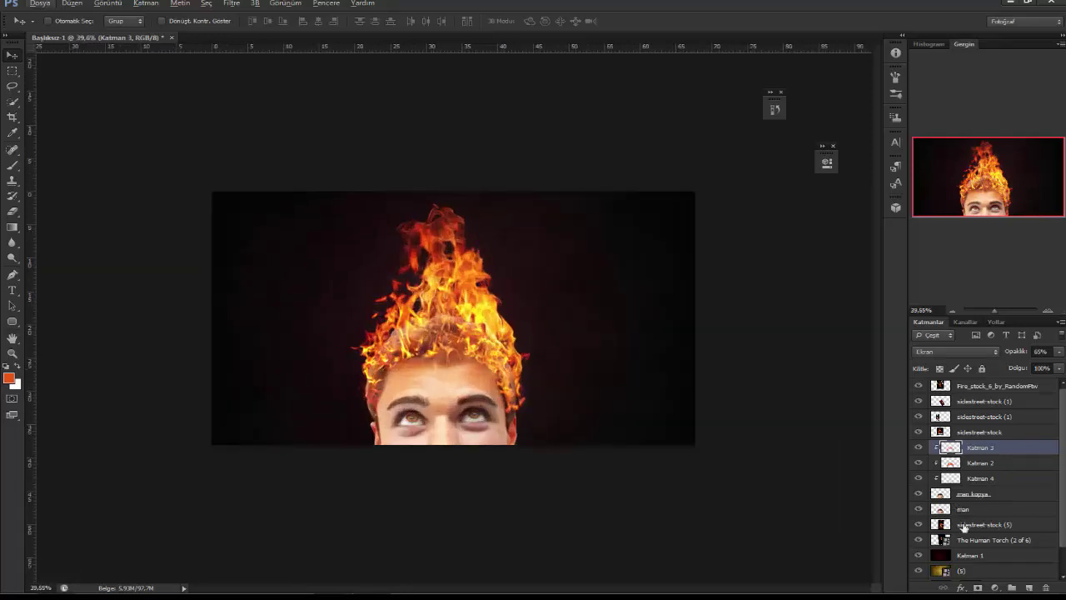
Compare The Human Torch (2 of 6) layer on and off, then nudge it slightly into place
{"action": "left_click", "coordinate": [917, 540]}
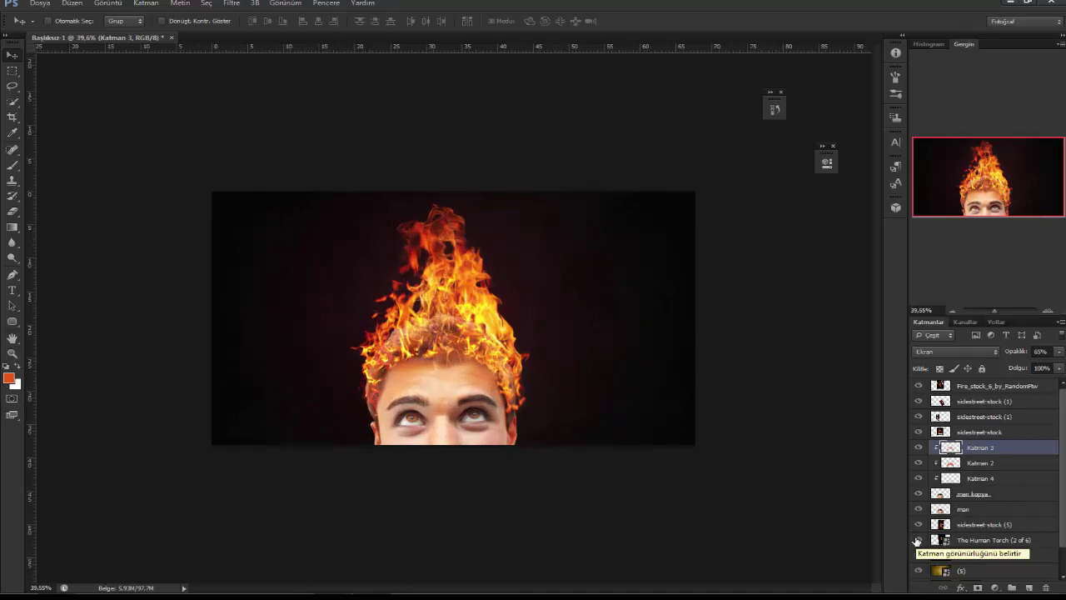
{"action": "left_click", "coordinate": [919, 541]}
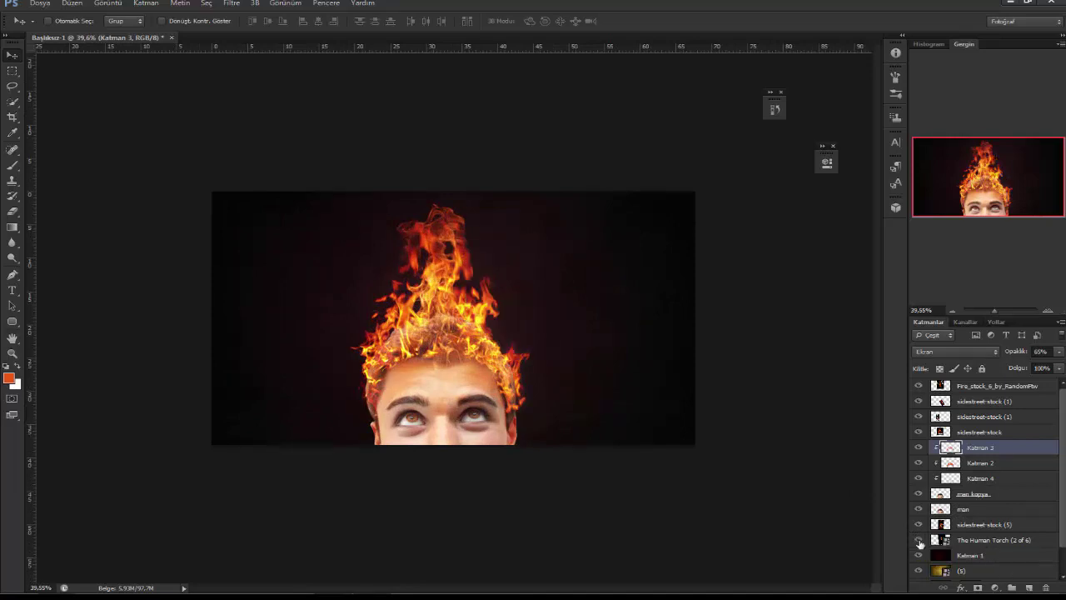
{"action": "left_click", "coordinate": [991, 540]}
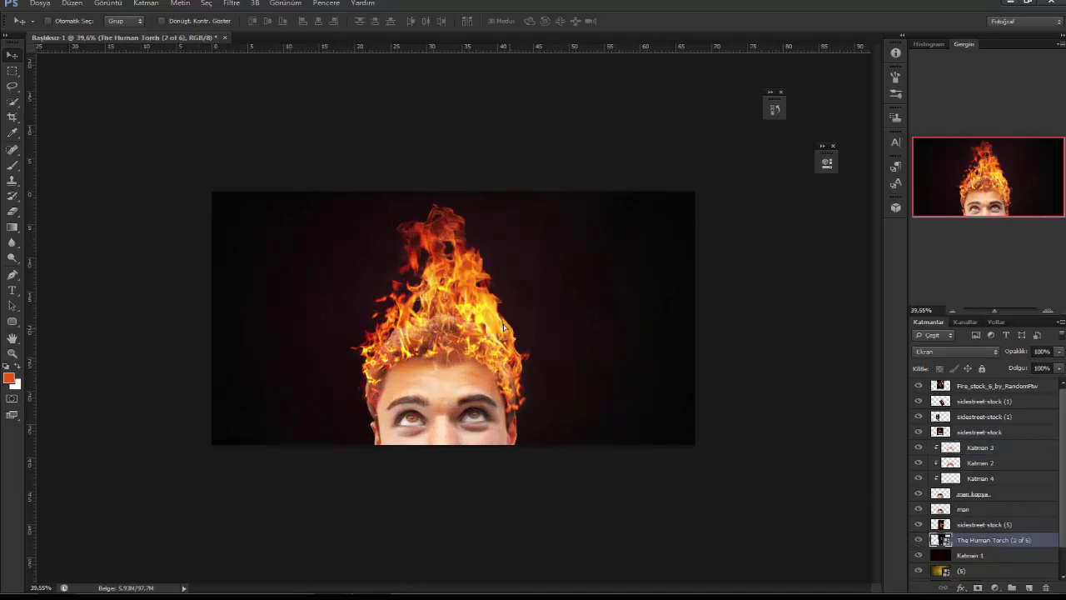
{"action": "left_click_drag", "start_coordinate": [505, 329], "coordinate": [500, 317]}
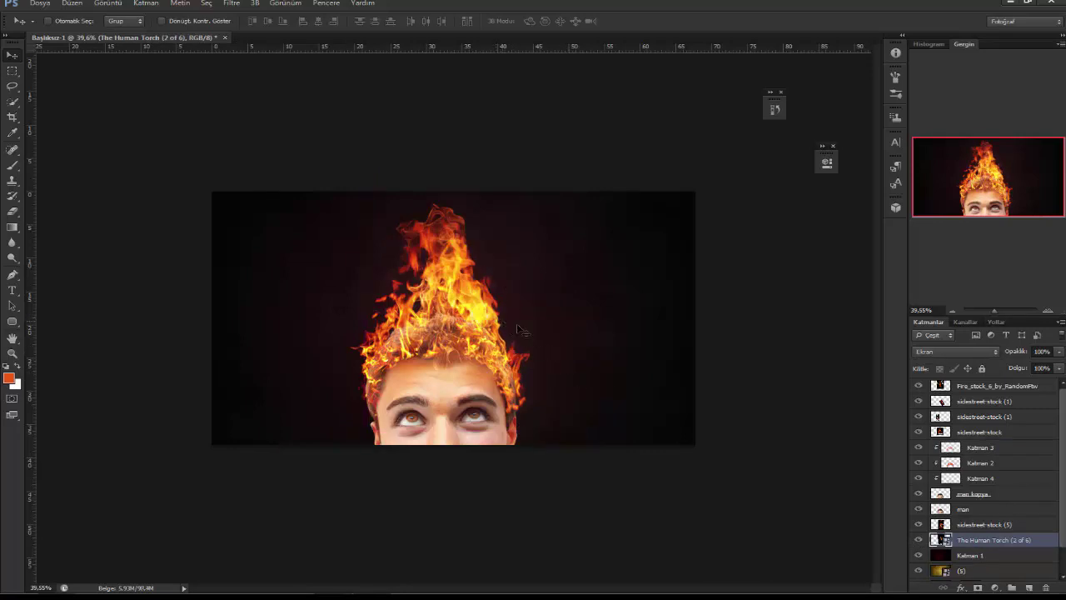
{"action": "scroll", "coordinate": [556, 337], "scroll_direction": "down", "scroll_amount": 2}
{"action": "scroll", "coordinate": [540, 340], "scroll_direction": "down", "scroll_amount": 3}
{"action": "scroll", "coordinate": [500, 346], "scroll_direction": "up", "scroll_amount": 3}
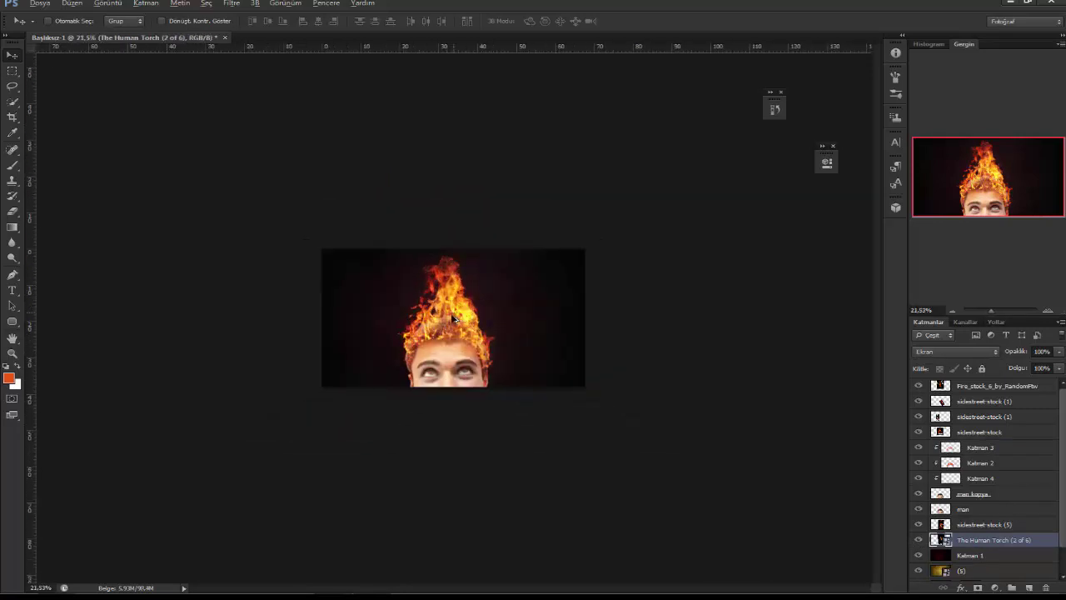
{"action": "scroll", "coordinate": [414, 354], "scroll_direction": "up", "scroll_amount": 2}
{"action": "scroll", "coordinate": [414, 354], "scroll_direction": "up", "scroll_amount": 2}
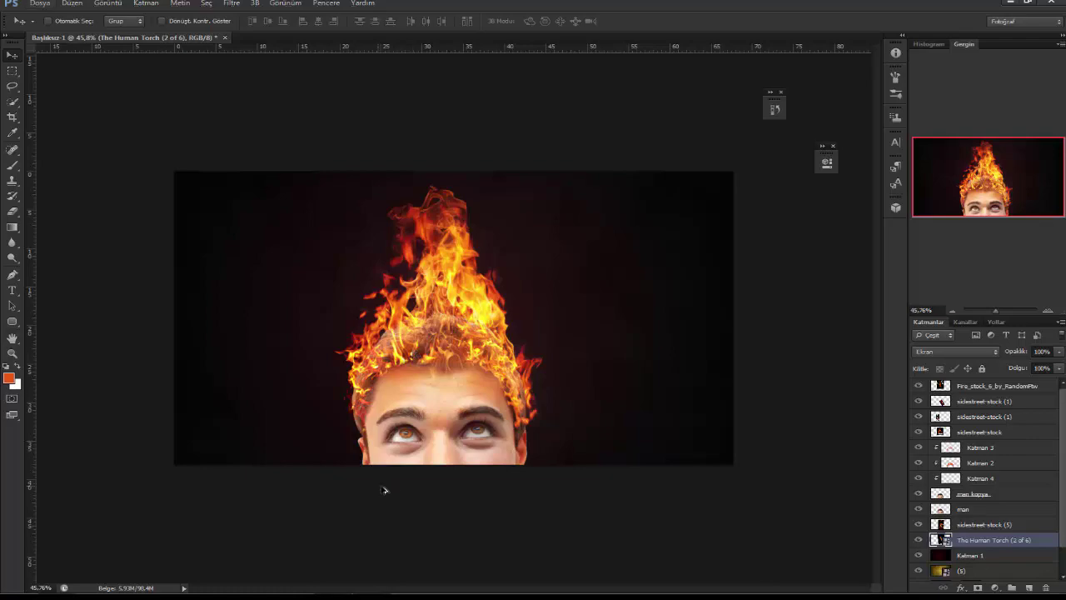
{"action": "scroll", "coordinate": [366, 490], "scroll_direction": "up", "scroll_amount": 4}
{"action": "scroll", "coordinate": [375, 546], "scroll_direction": "up", "scroll_amount": 4}
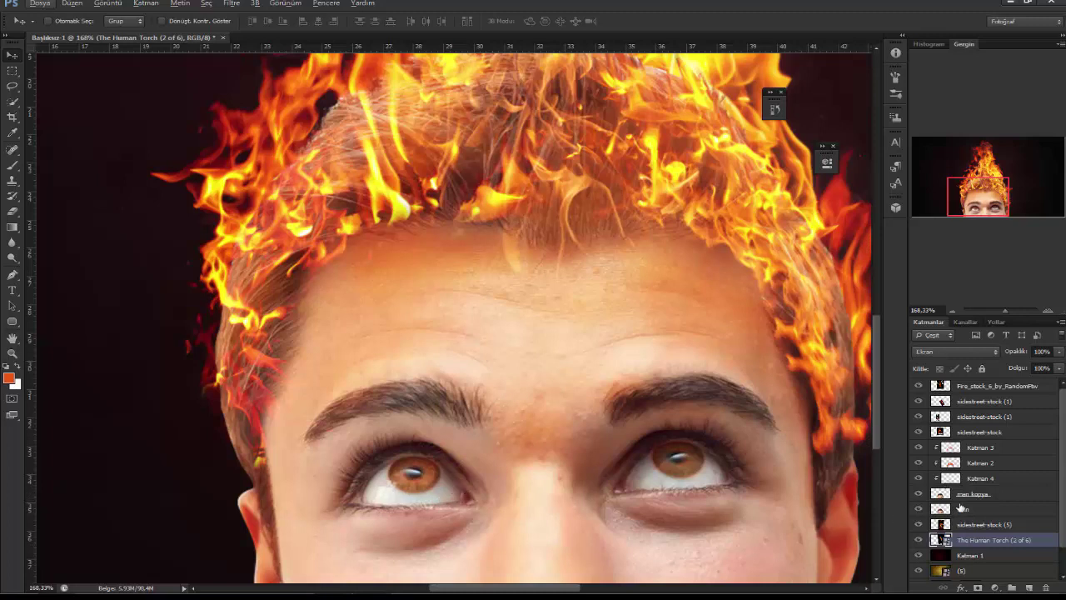
Select Katman 4 and switch to a much smaller brush
{"action": "left_click", "coordinate": [979, 478]}
{"action": "left_click", "coordinate": [918, 478]}
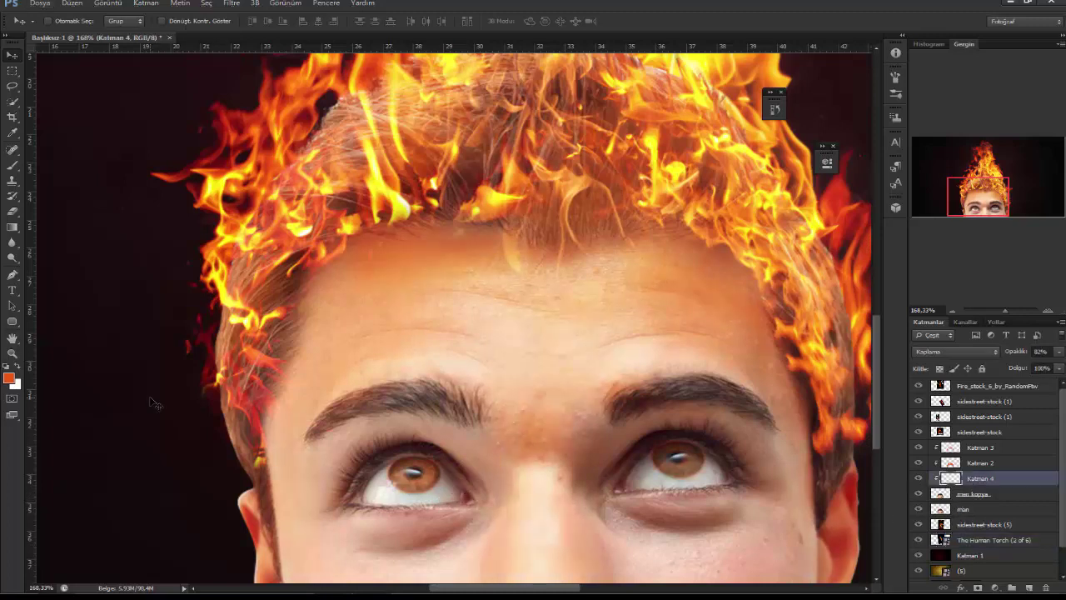
{"action": "left_click", "coordinate": [12, 165]}
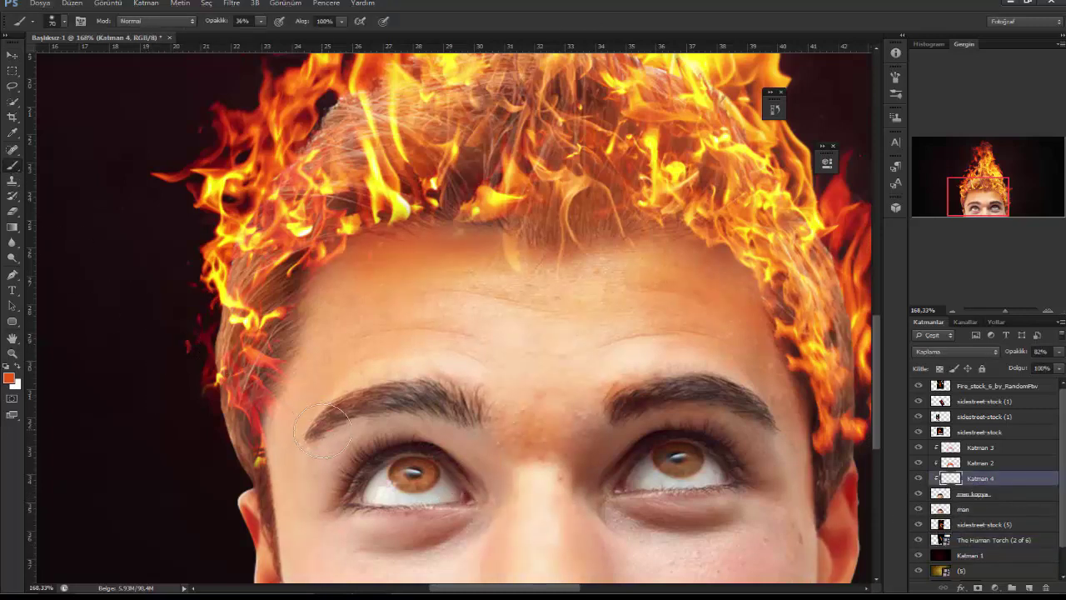
{"action": "key", "text": "bracketleft"}
{"action": "key", "text": "bracketleft"}
{"action": "key", "text": "bracketleft"}
{"action": "key", "text": "bracketleft"}
{"action": "key", "text": "bracketleft"}
{"action": "scroll", "coordinate": [568, 469], "scroll_direction": "down", "scroll_amount": 5}
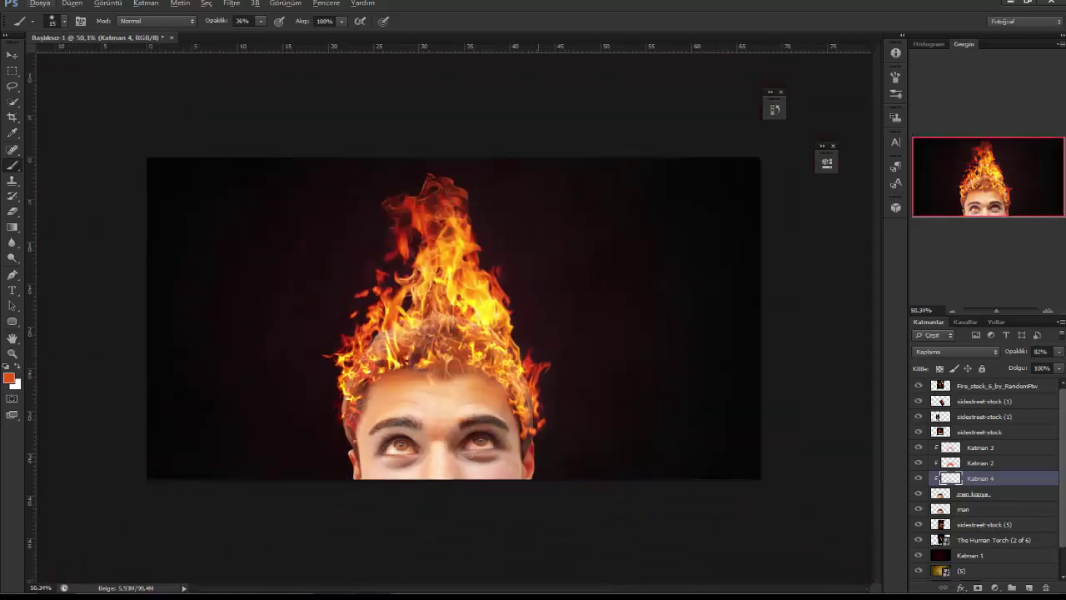
{"action": "scroll", "coordinate": [351, 468], "scroll_direction": "up", "scroll_amount": 2}
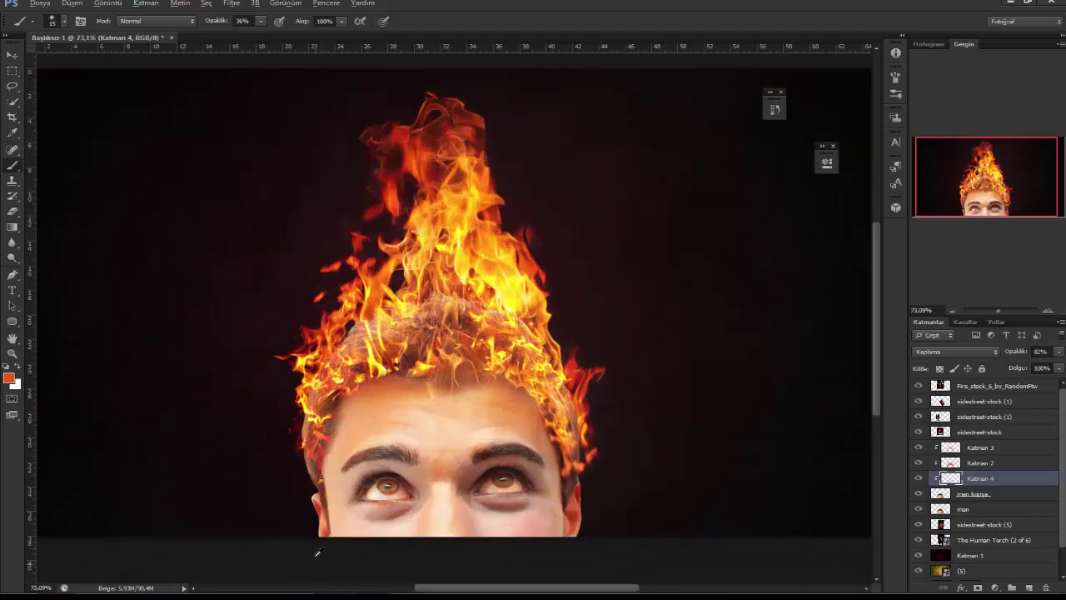
{"action": "scroll", "coordinate": [315, 537], "scroll_direction": "down", "scroll_amount": 3}
{"action": "scroll", "coordinate": [292, 470], "scroll_direction": "up", "scroll_amount": 1}
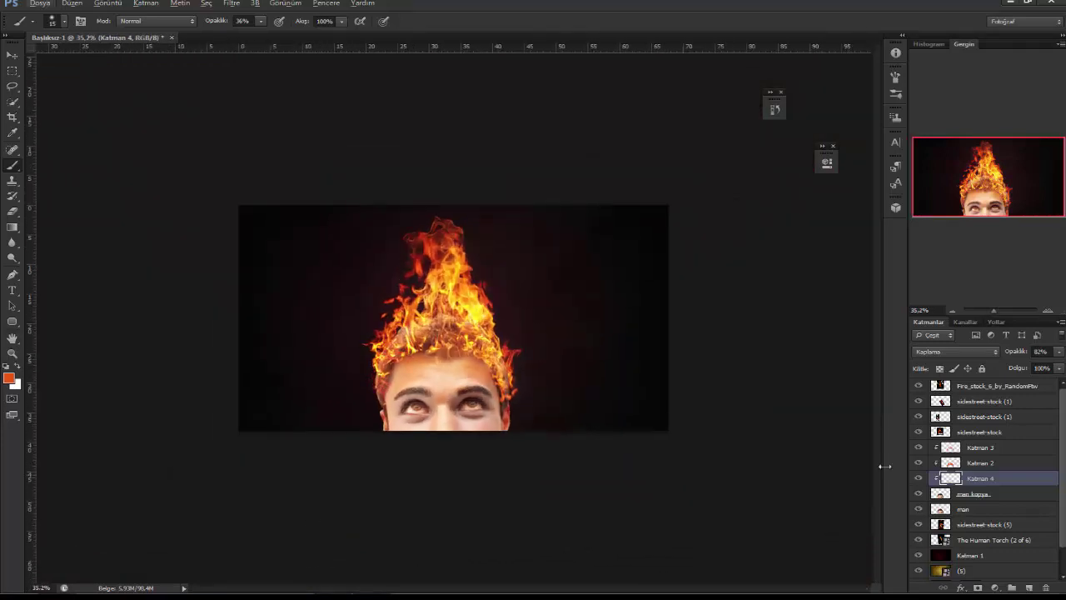
Compare Katman 4 on and off, then erase the reddish tint around the left eye
{"action": "left_click", "coordinate": [915, 478]}
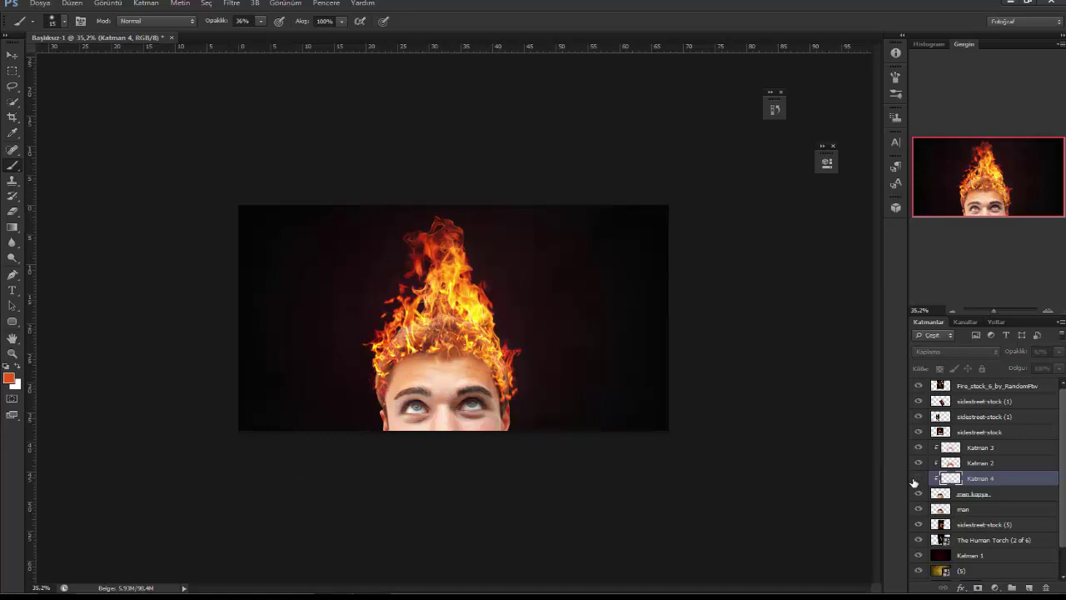
{"action": "left_click", "coordinate": [913, 480]}
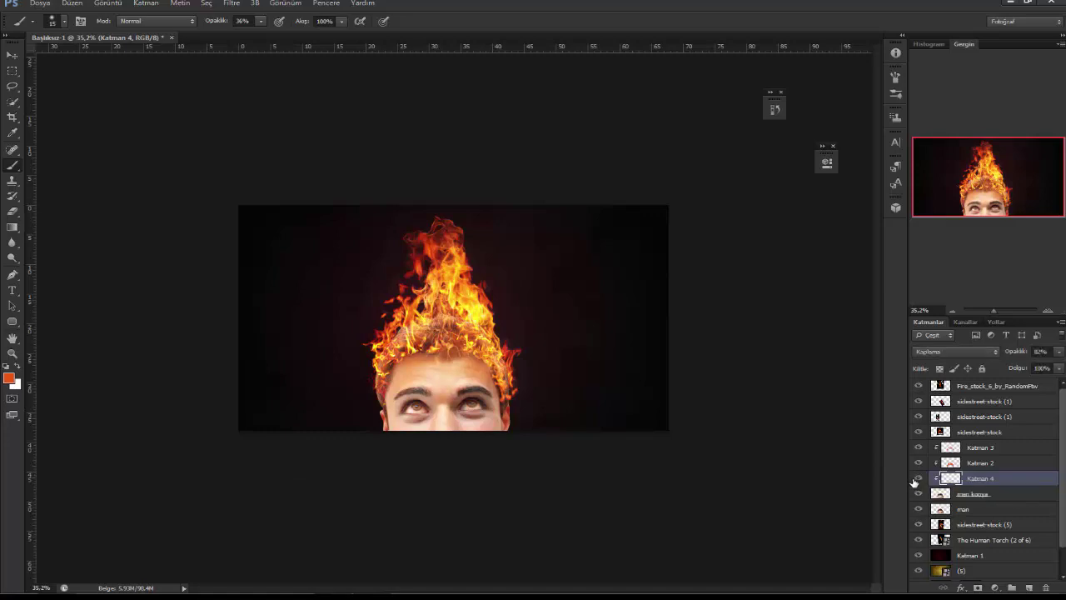
{"action": "left_click", "coordinate": [913, 480]}
{"action": "scroll", "coordinate": [453, 444], "scroll_direction": "up", "scroll_amount": 2}
{"action": "scroll", "coordinate": [375, 497], "scroll_direction": "up", "scroll_amount": 2}
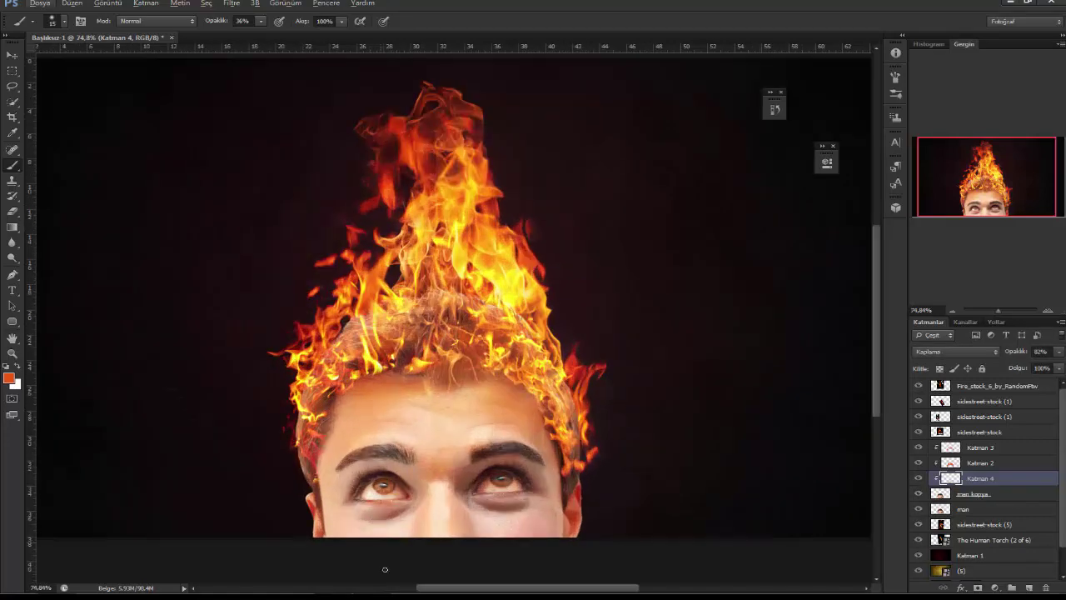
{"action": "left_click", "coordinate": [12, 210]}
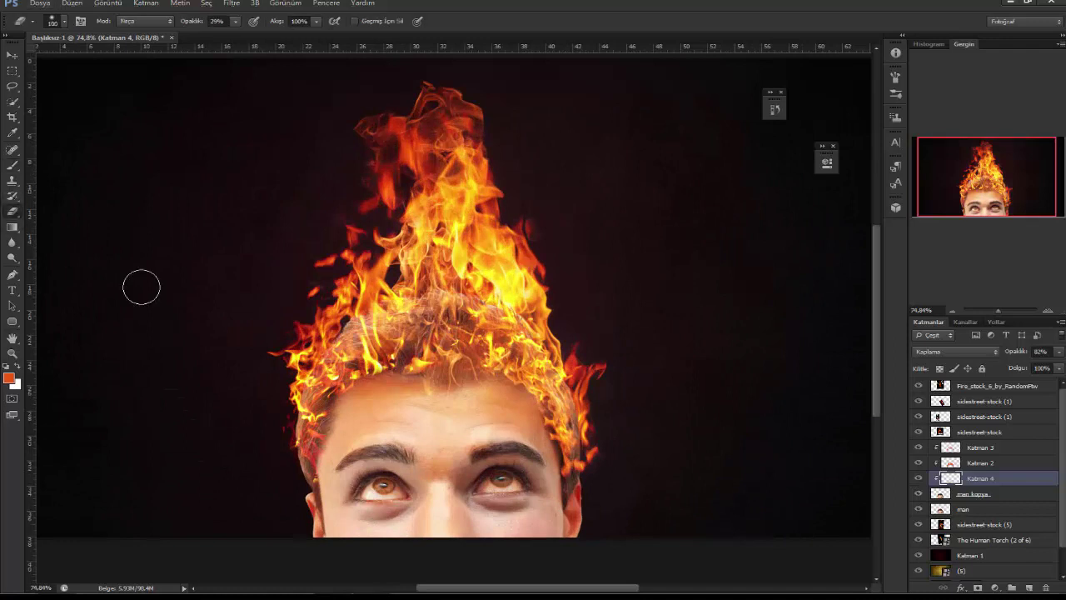
{"action": "left_click_drag", "start_coordinate": [405, 500], "coordinate": [388, 488]}
Lower the eraser opacity to 9% and dismiss the save-as dialog without saving
{"action": "left_click_drag", "start_coordinate": [189, 25], "coordinate": [178, 27]}
{"action": "scroll", "coordinate": [575, 552], "scroll_direction": "down", "scroll_amount": 2}
{"action": "scroll", "coordinate": [575, 548], "scroll_direction": "down", "scroll_amount": 1}
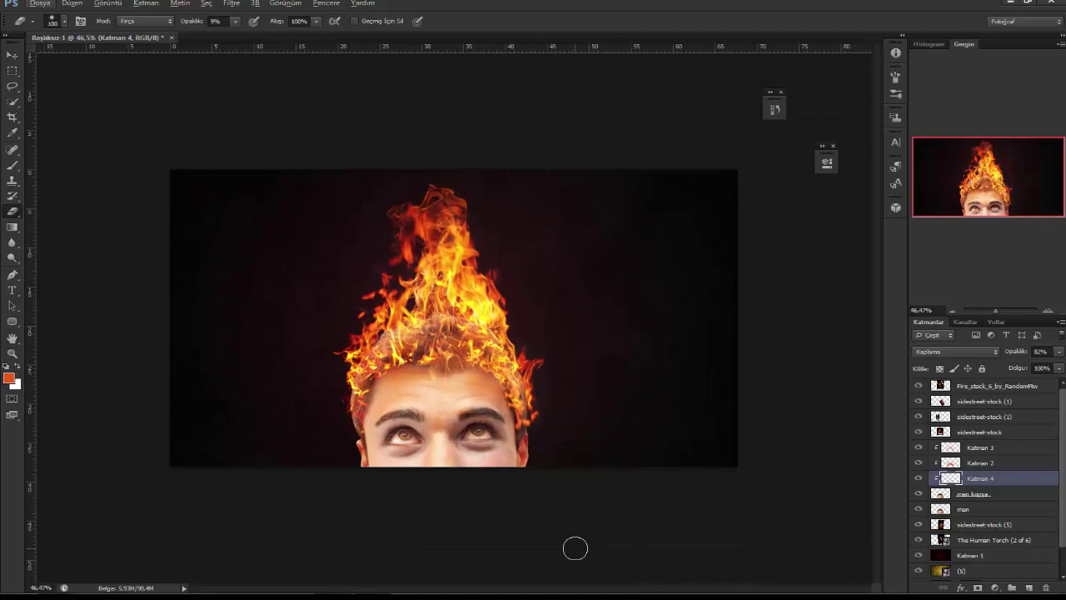
{"action": "key", "text": "ctrl+s"}
{"action": "left_click", "coordinate": [684, 302]}
{"action": "scroll", "coordinate": [968, 555], "scroll_direction": "down", "scroll_amount": 1}
{"action": "left_click", "coordinate": [977, 527]}
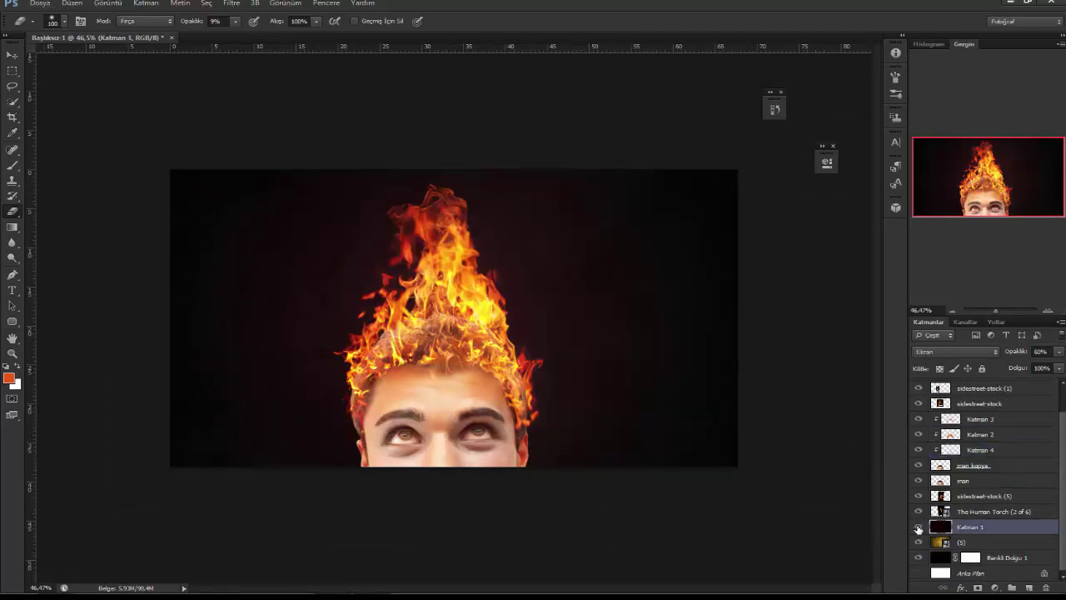
Raise Katman 1's opacity to 78% and select the (5) layer
{"action": "left_click_drag", "start_coordinate": [1015, 357], "coordinate": [1017, 356]}
{"action": "left_click", "coordinate": [969, 543]}
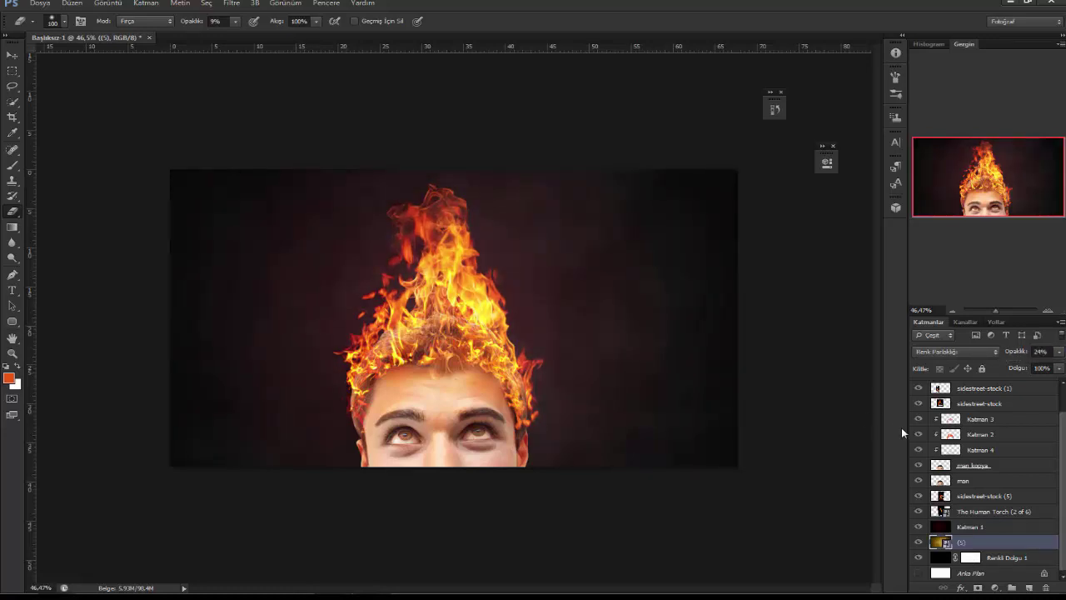
{"action": "left_click", "coordinate": [14, 56]}
Add a new empty layer, Katman 5, directly above Katman 1
{"action": "scroll", "coordinate": [181, 188], "scroll_direction": "down", "scroll_amount": 2}
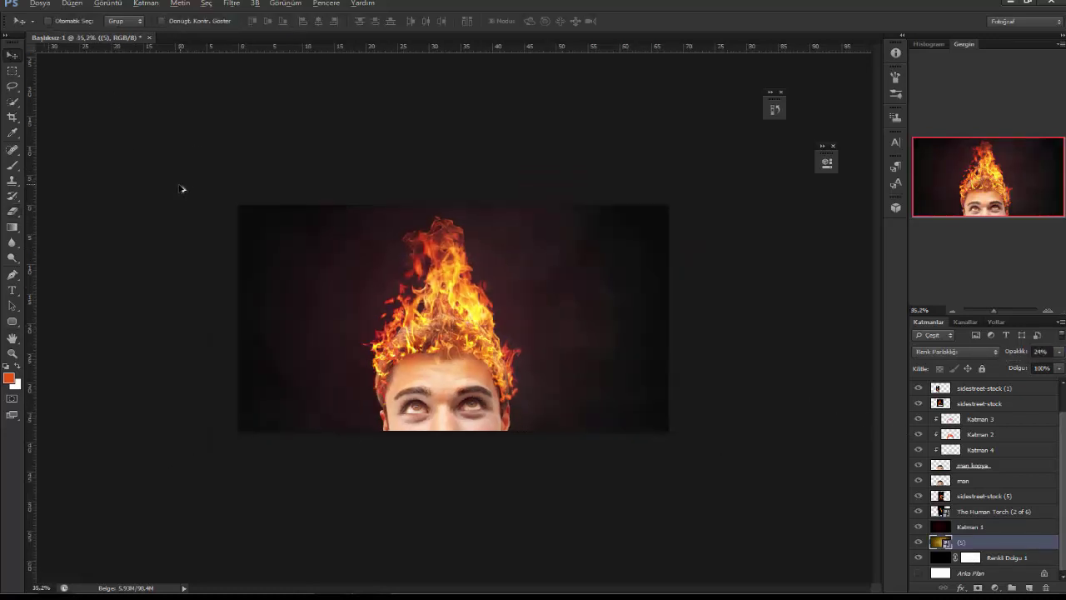
{"action": "scroll", "coordinate": [180, 188], "scroll_direction": "down", "scroll_amount": 3}
{"action": "scroll", "coordinate": [290, 215], "scroll_direction": "up", "scroll_amount": 2}
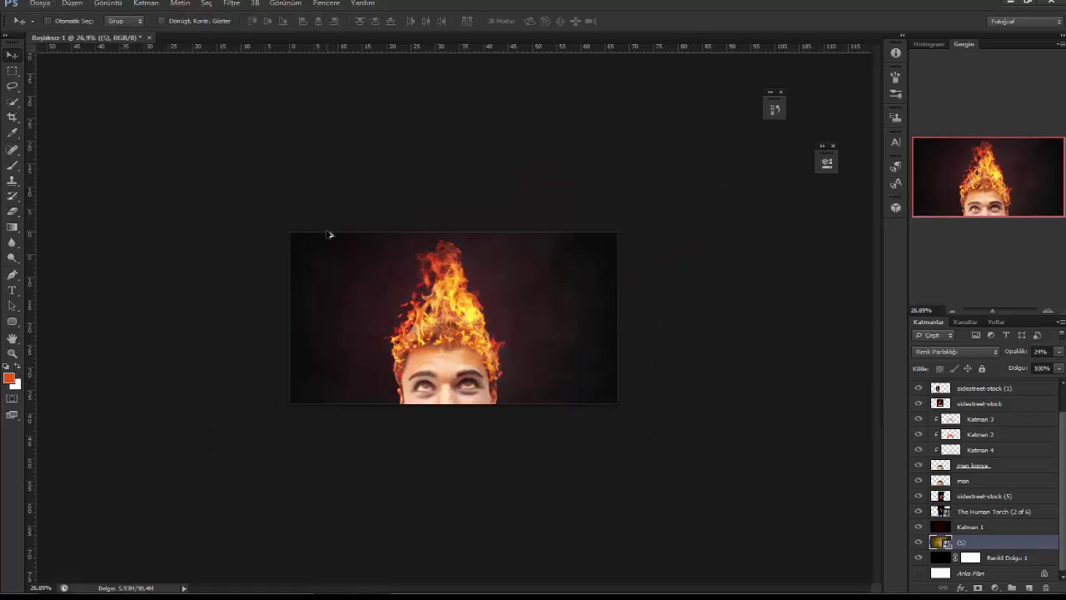
{"action": "scroll", "coordinate": [329, 234], "scroll_direction": "up", "scroll_amount": 1}
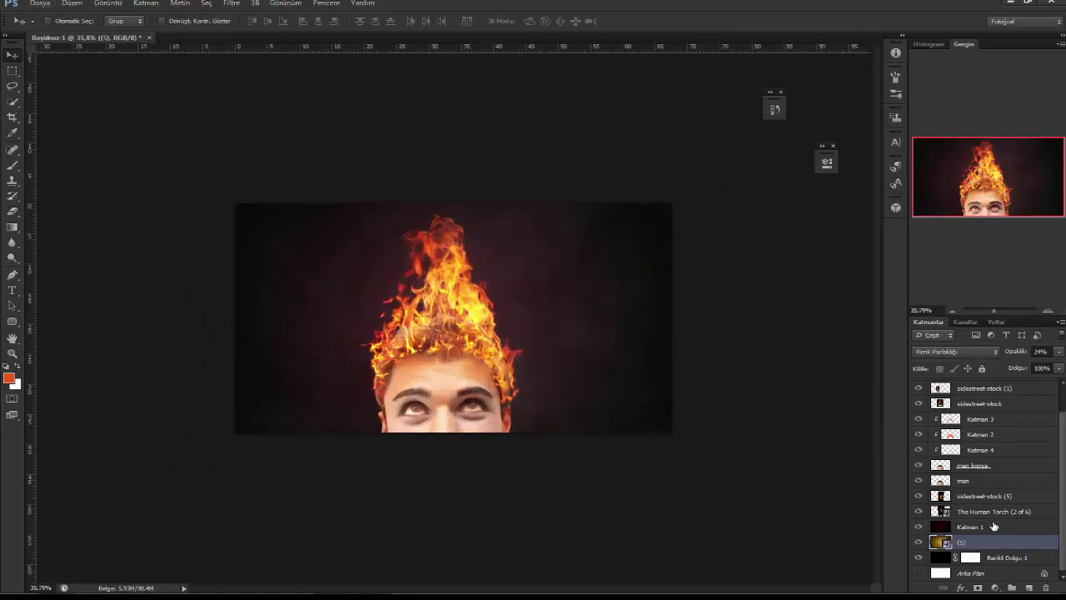
{"action": "left_click", "coordinate": [993, 526]}
{"action": "left_click", "coordinate": [1028, 588]}
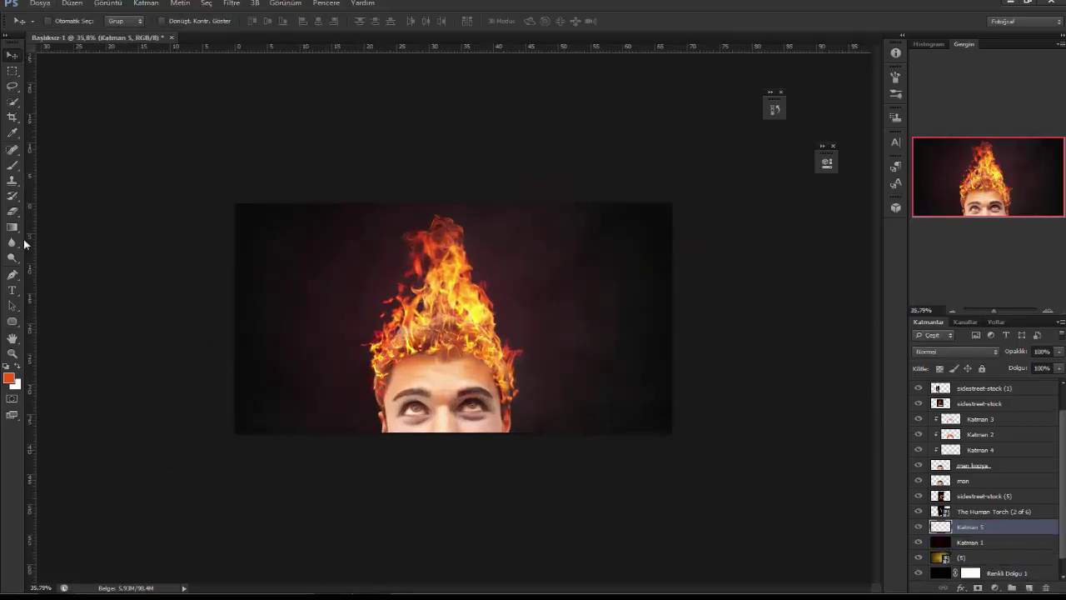
Paint an orange glow around the flames on Katman 5 with a brush of about 600 px
{"action": "left_click", "coordinate": [15, 166]}
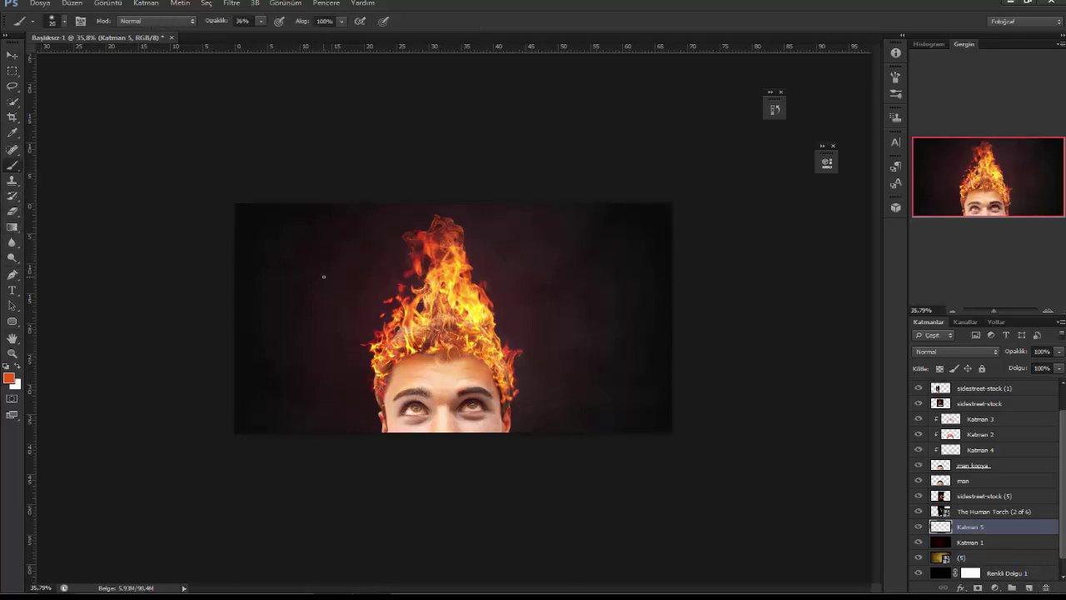
{"action": "key", "text": "bracketright"}
{"action": "key", "text": "bracketright"}
{"action": "key", "text": "bracketright"}
{"action": "key", "text": "bracketright"}
{"action": "key", "text": "bracketright"}
{"action": "key", "text": "bracketright"}
{"action": "mouse_move", "coordinate": [409, 245]}
{"action": "left_mouse_down"}
{"action": "mouse_move", "coordinate": [380, 334]}
{"action": "mouse_move", "coordinate": [409, 471]}
{"action": "left_mouse_up"}
{"action": "key", "text": "ctrl+z"}
{"action": "mouse_move", "coordinate": [423, 301]}
{"action": "left_mouse_down"}
{"action": "mouse_move", "coordinate": [488, 278]}
{"action": "mouse_move", "coordinate": [519, 388]}
{"action": "left_mouse_up"}
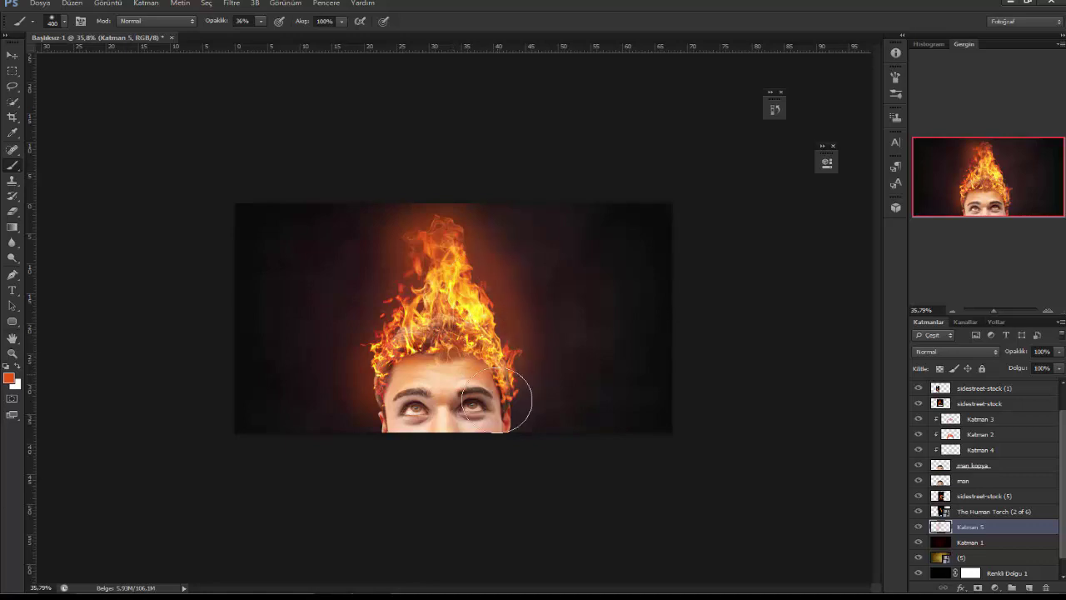
Set Katman 5 to Kaplama (Overlay) blending at 43% opacity
{"action": "left_click", "coordinate": [933, 351]}
{"action": "left_click", "coordinate": [928, 188]}
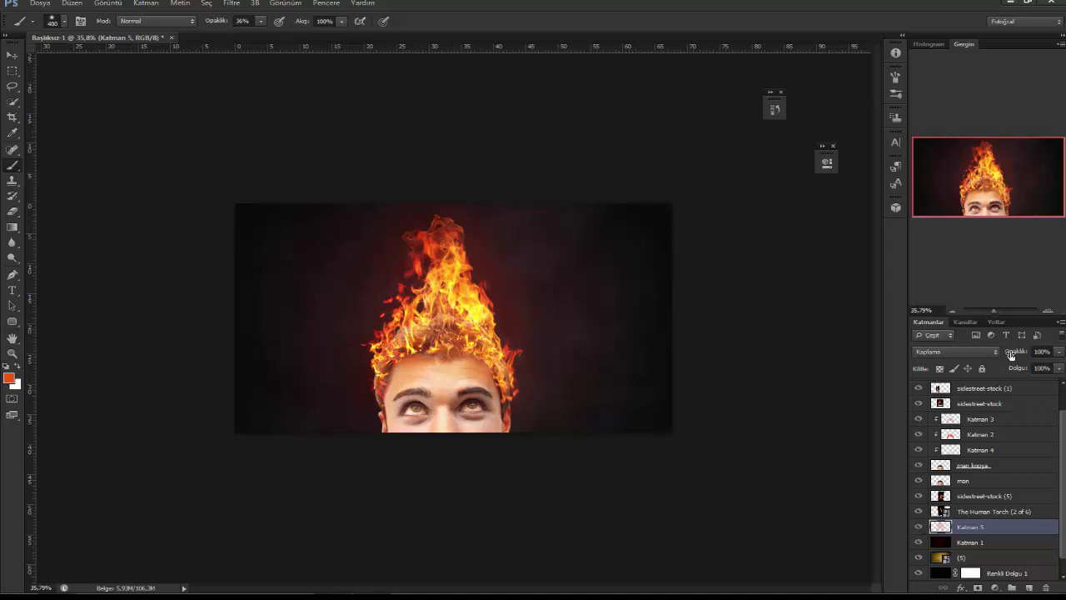
{"action": "left_click_drag", "start_coordinate": [1010, 356], "coordinate": [1005, 352]}
Toggle the flame layers' visibility to compare, then select the Fire_stock_6_by_RandomFtw layer
{"action": "left_click", "coordinate": [13, 55]}
{"action": "scroll", "coordinate": [188, 162], "scroll_direction": "down", "scroll_amount": 2}
{"action": "scroll", "coordinate": [200, 163], "scroll_direction": "down", "scroll_amount": 3}
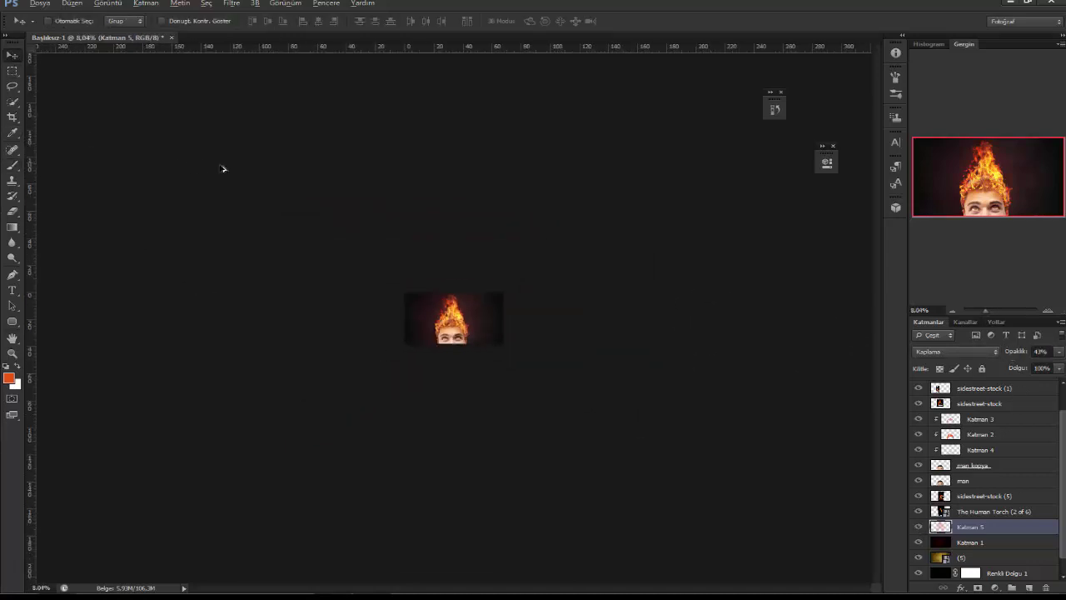
{"action": "scroll", "coordinate": [397, 241], "scroll_direction": "up", "scroll_amount": 2}
{"action": "scroll", "coordinate": [408, 254], "scroll_direction": "up", "scroll_amount": 3}
{"action": "scroll", "coordinate": [414, 267], "scroll_direction": "up", "scroll_amount": 1}
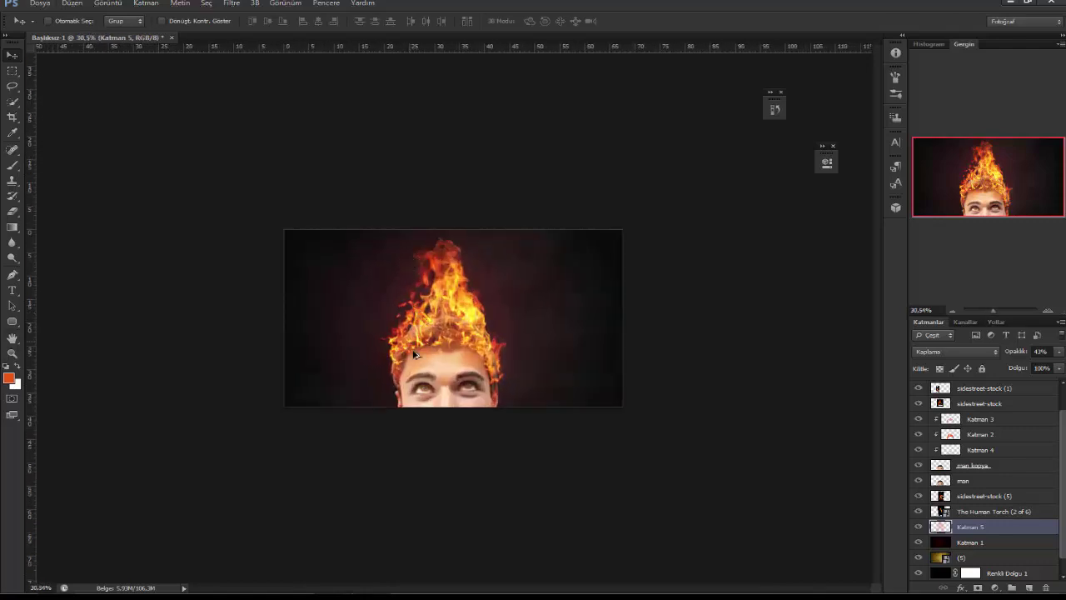
{"action": "scroll", "coordinate": [414, 353], "scroll_direction": "up", "scroll_amount": 2}
{"action": "scroll", "coordinate": [415, 353], "scroll_direction": "up", "scroll_amount": 2}
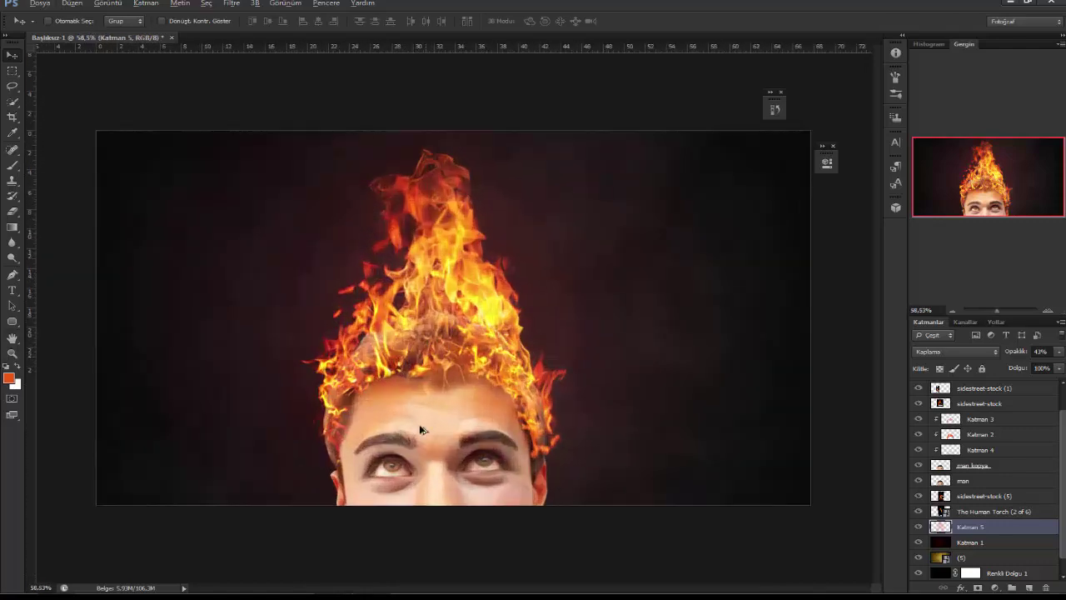
{"action": "scroll", "coordinate": [391, 431], "scroll_direction": "up", "scroll_amount": 1}
{"action": "scroll", "coordinate": [346, 430], "scroll_direction": "up", "scroll_amount": 2}
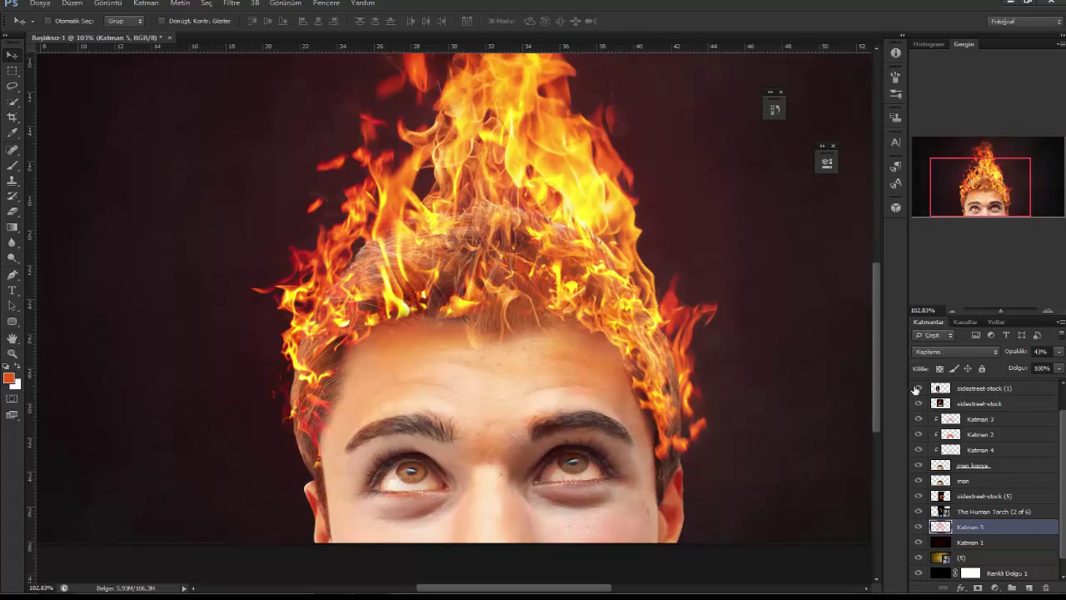
{"action": "scroll", "coordinate": [916, 399], "scroll_direction": "up", "scroll_amount": 2}
{"action": "left_click", "coordinate": [919, 417]}
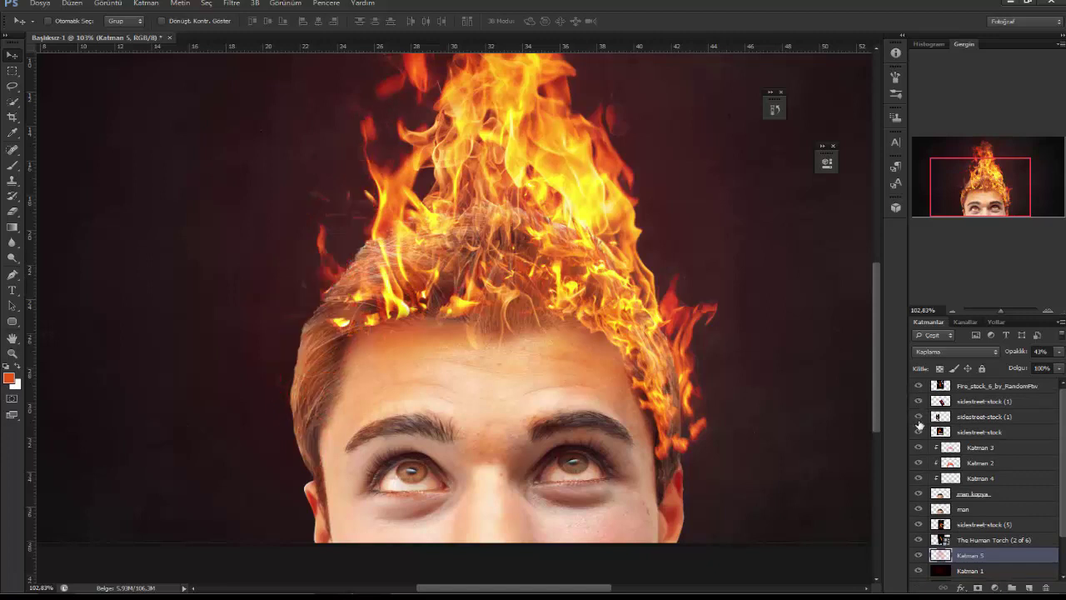
{"action": "left_click", "coordinate": [920, 401]}
{"action": "left_click", "coordinate": [917, 384]}
{"action": "left_click", "coordinate": [917, 384]}
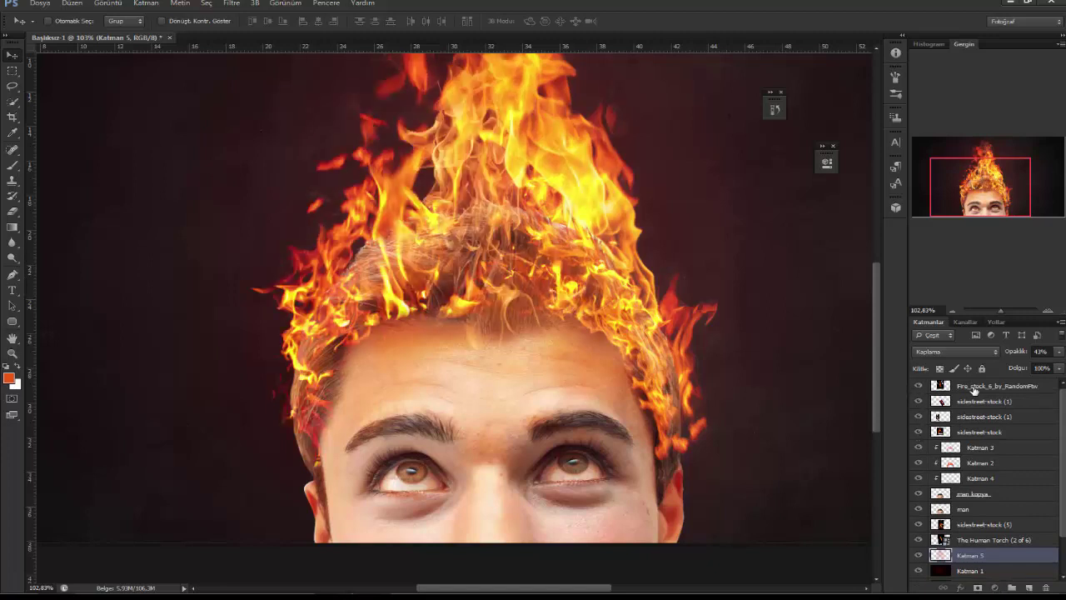
{"action": "left_click", "coordinate": [957, 387]}
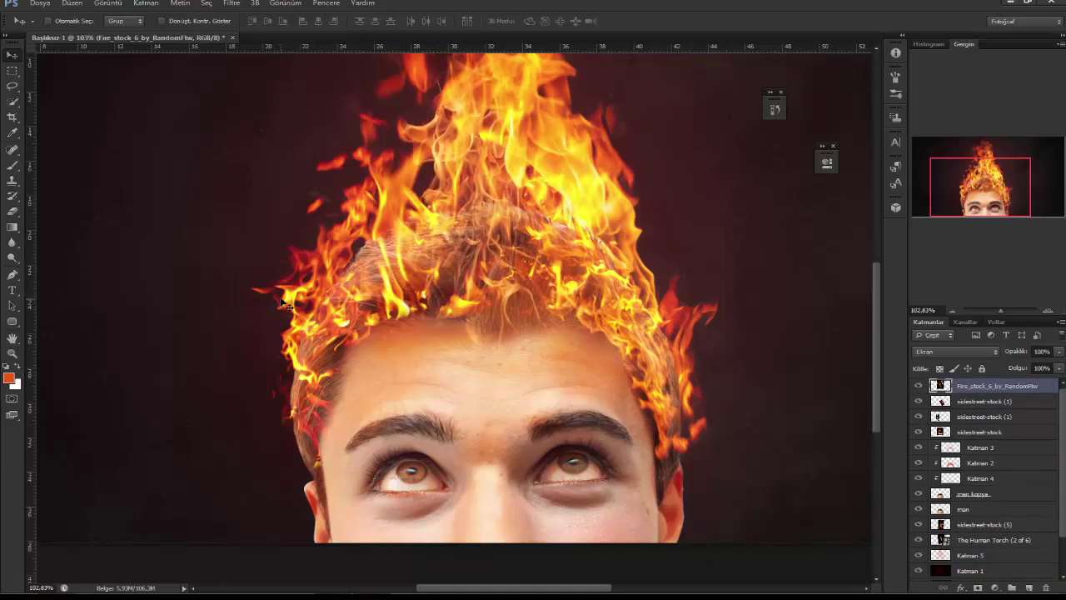
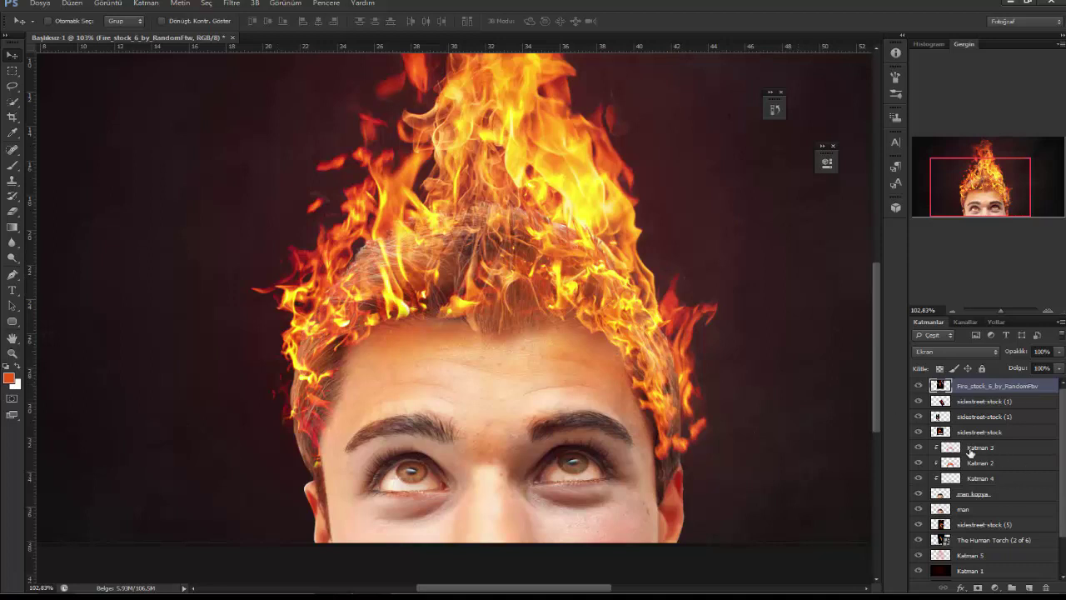
Warp the sidestreet-stock (1) flame so it bends along the curve of the head
{"action": "left_click", "coordinate": [918, 401]}
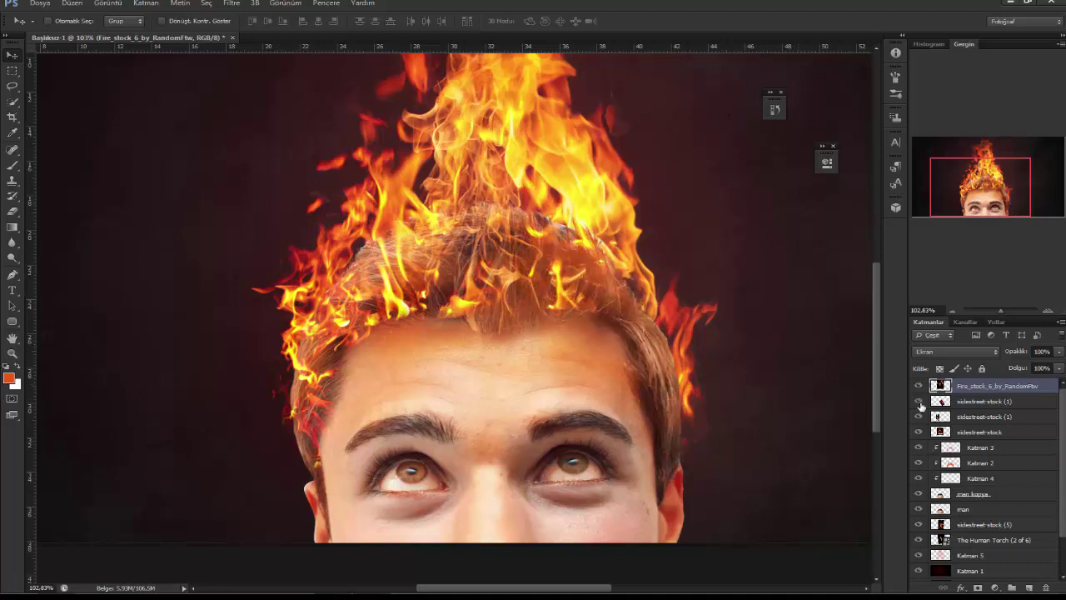
{"action": "left_click", "coordinate": [971, 403]}
{"action": "key", "text": "ctrl+t"}
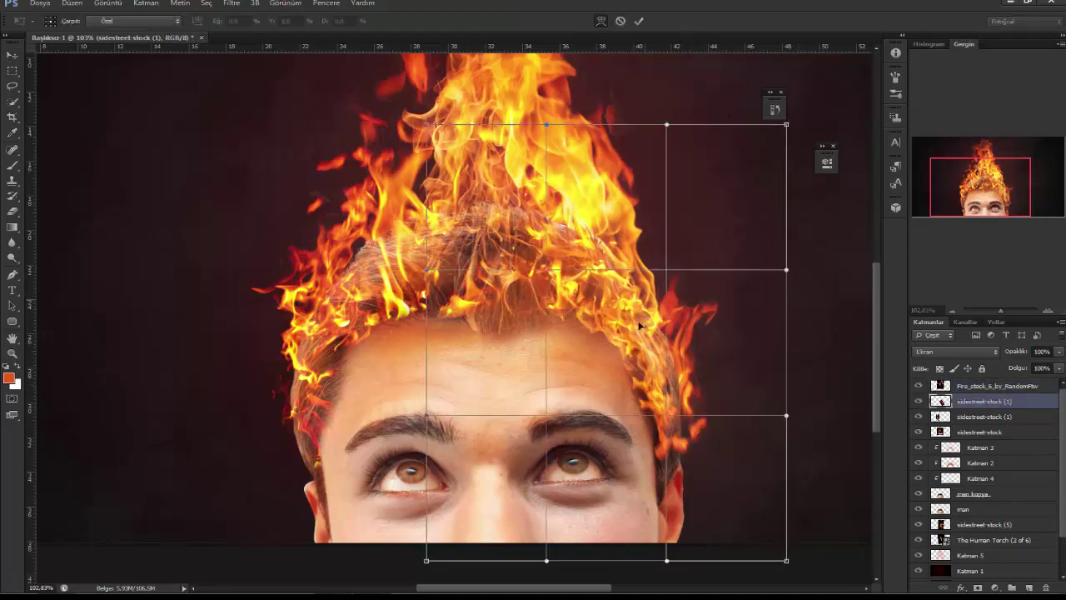
{"action": "left_click_drag", "start_coordinate": [597, 317], "coordinate": [623, 329]}
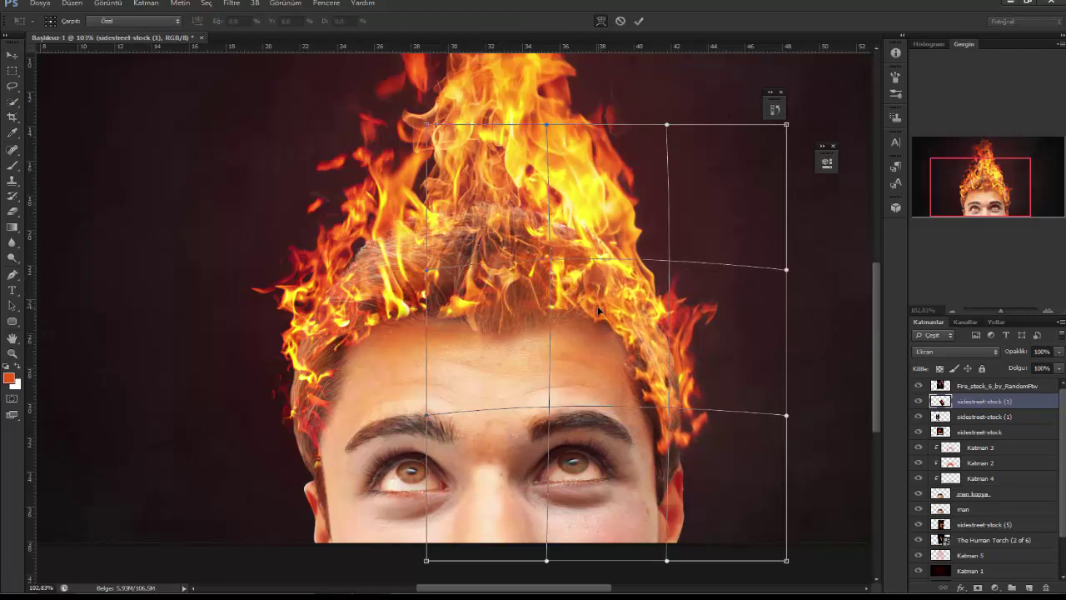
{"action": "key", "text": "Return"}
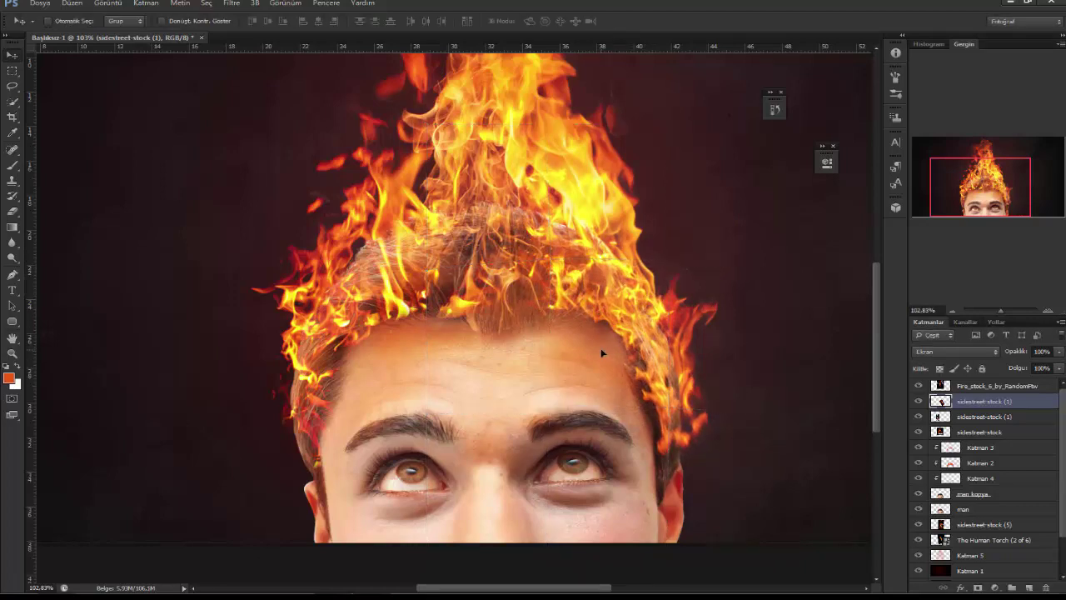
Check the warped flame by toggling its visibility, then select Fire_stock_6_by_RandomFtw and fit the view
{"action": "scroll", "coordinate": [402, 356], "scroll_direction": "down", "scroll_amount": 3}
{"action": "scroll", "coordinate": [402, 357], "scroll_direction": "down", "scroll_amount": 3}
{"action": "scroll", "coordinate": [402, 356], "scroll_direction": "down", "scroll_amount": 2}
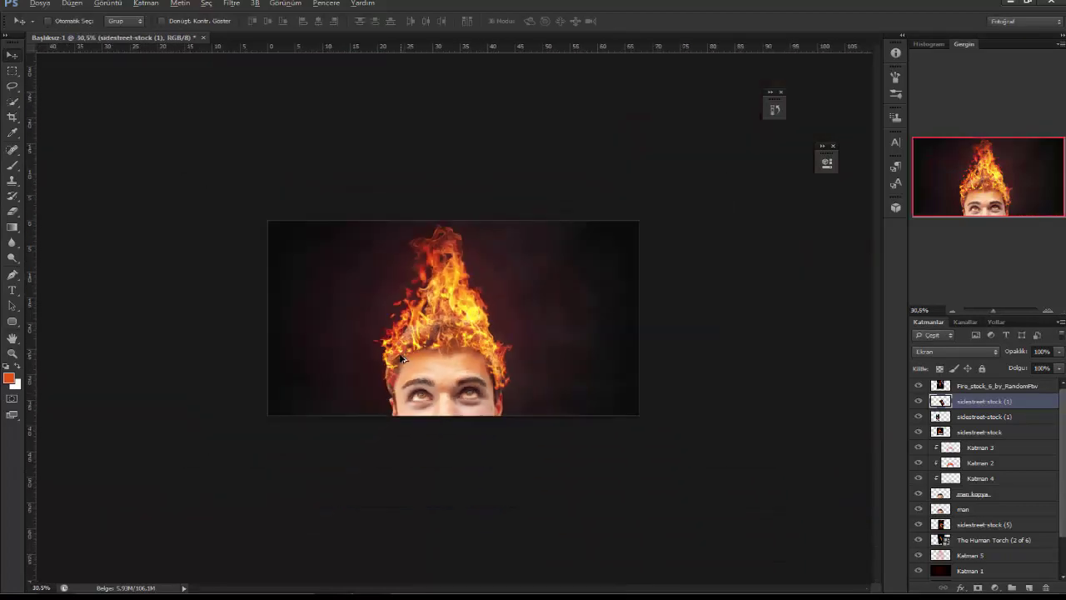
{"action": "scroll", "coordinate": [399, 359], "scroll_direction": "down", "scroll_amount": 2}
{"action": "scroll", "coordinate": [400, 359], "scroll_direction": "up", "scroll_amount": 2}
{"action": "scroll", "coordinate": [400, 360], "scroll_direction": "up", "scroll_amount": 2}
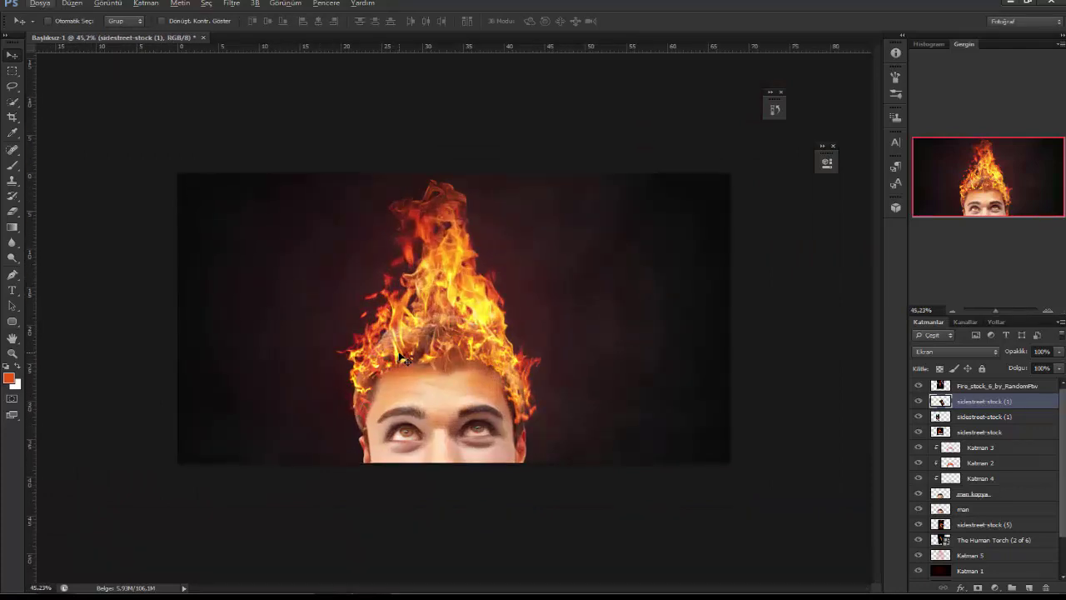
{"action": "left_click", "coordinate": [917, 385]}
{"action": "left_click", "coordinate": [917, 385]}
{"action": "left_click", "coordinate": [917, 386]}
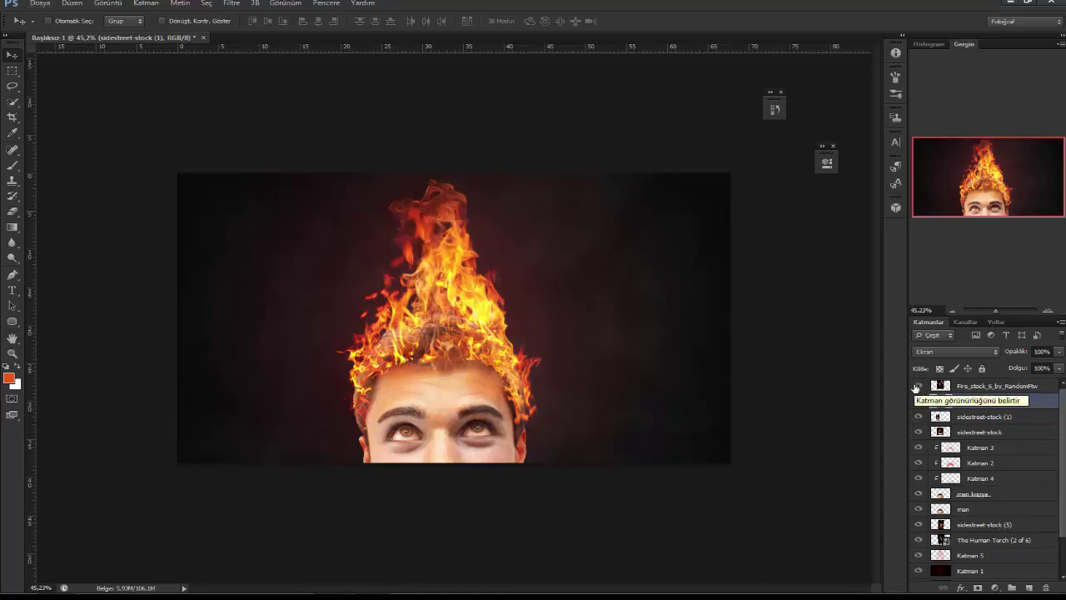
{"action": "left_click", "coordinate": [916, 385]}
{"action": "left_click", "coordinate": [995, 386]}
{"action": "key", "text": "ctrl+0"}
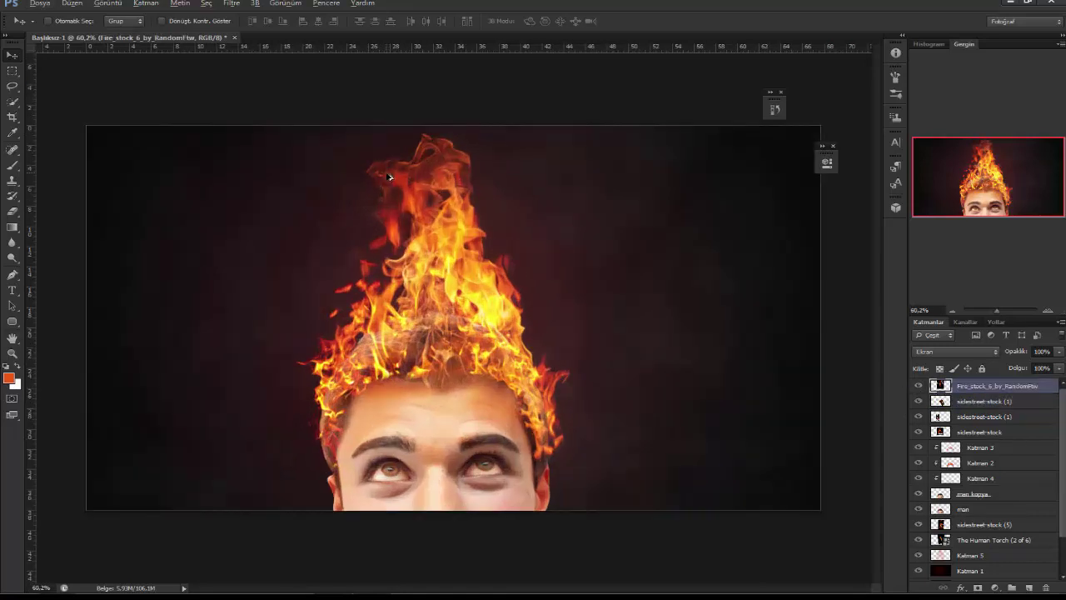
With the Lasso, delete the top flame tip, the dark smoky wisp and the upper-left tips
{"action": "left_click", "coordinate": [13, 86]}
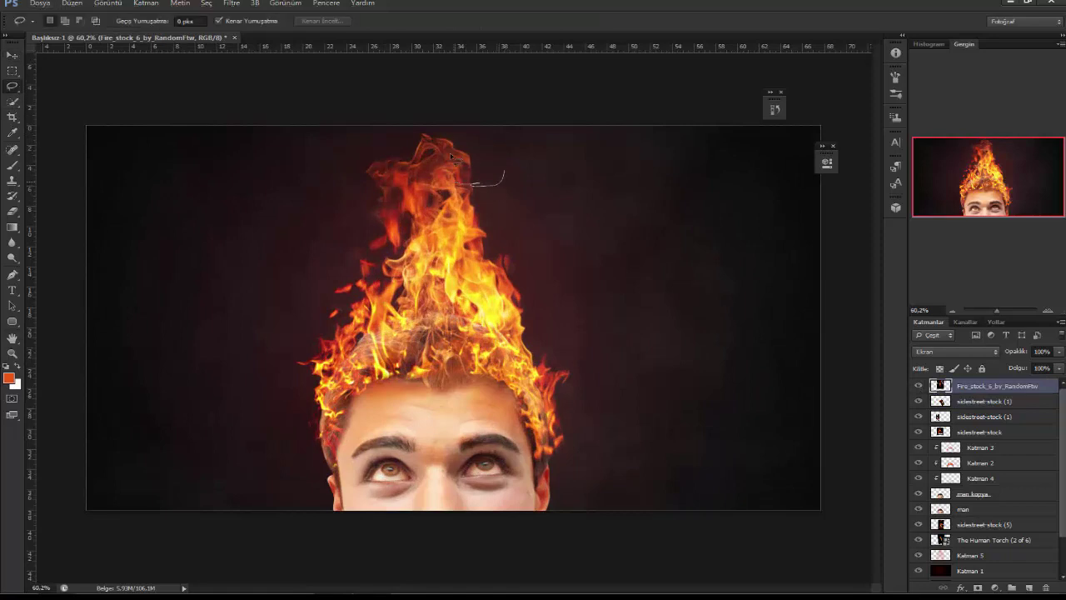
{"action": "left_click_drag", "start_coordinate": [424, 119], "coordinate": [412, 125]}
{"action": "key", "text": "Delete"}
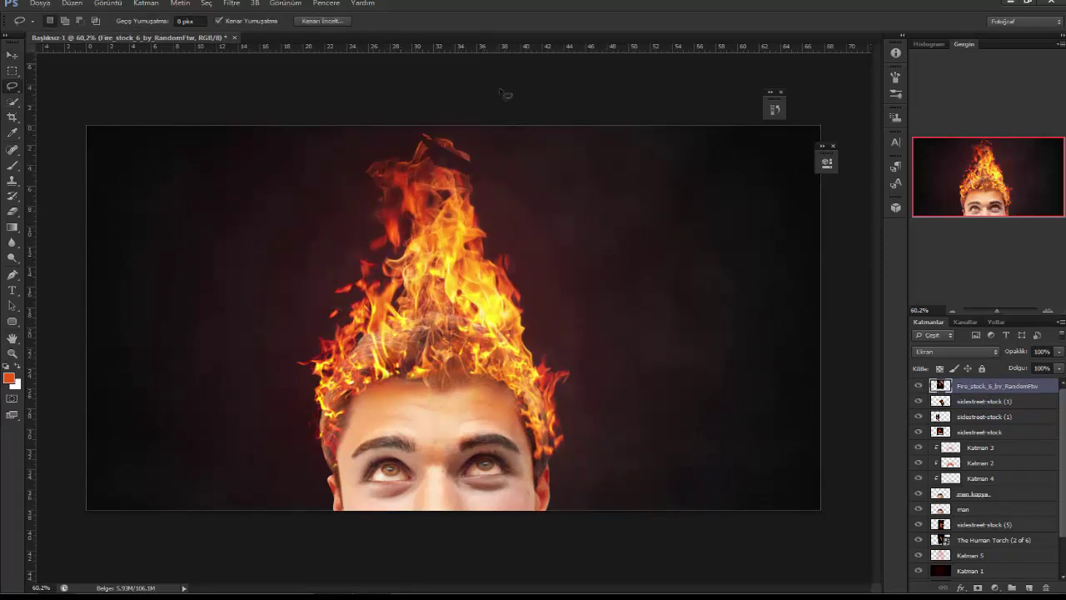
{"action": "key", "text": "ctrl+d"}
{"action": "left_click_drag", "start_coordinate": [491, 178], "coordinate": [479, 167]}
{"action": "key", "text": "Delete"}
{"action": "key", "text": "ctrl+d"}
{"action": "left_click_drag", "start_coordinate": [514, 218], "coordinate": [387, 75]}
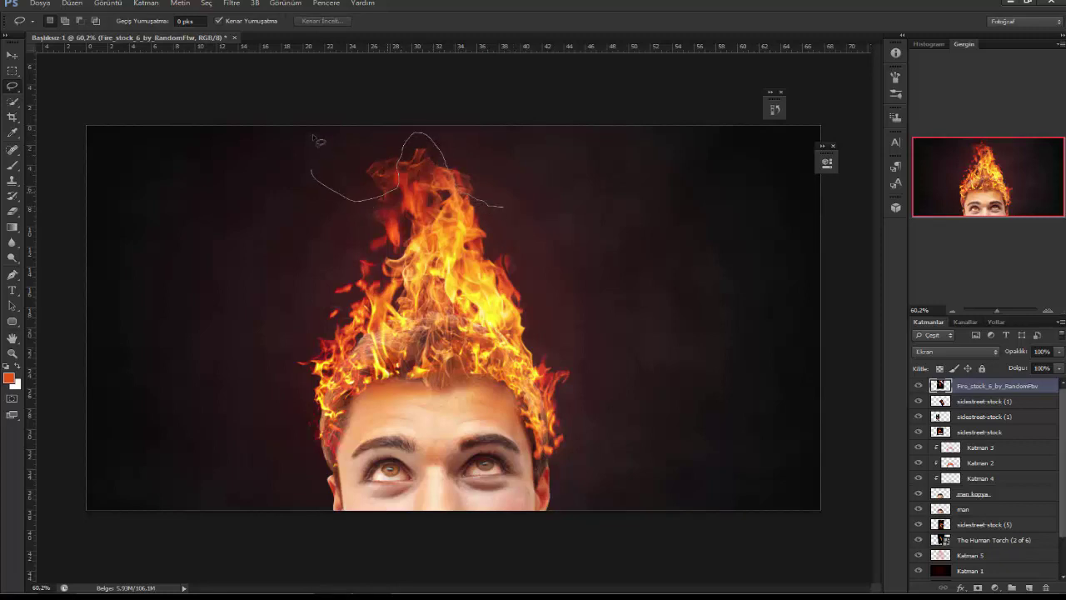
{"action": "key", "text": "Delete"}
{"action": "key", "text": "ctrl+d"}
Delete the remaining upper flame tip and small wisps at the top of the crown
{"action": "left_click_drag", "start_coordinate": [475, 204], "coordinate": [462, 119]}
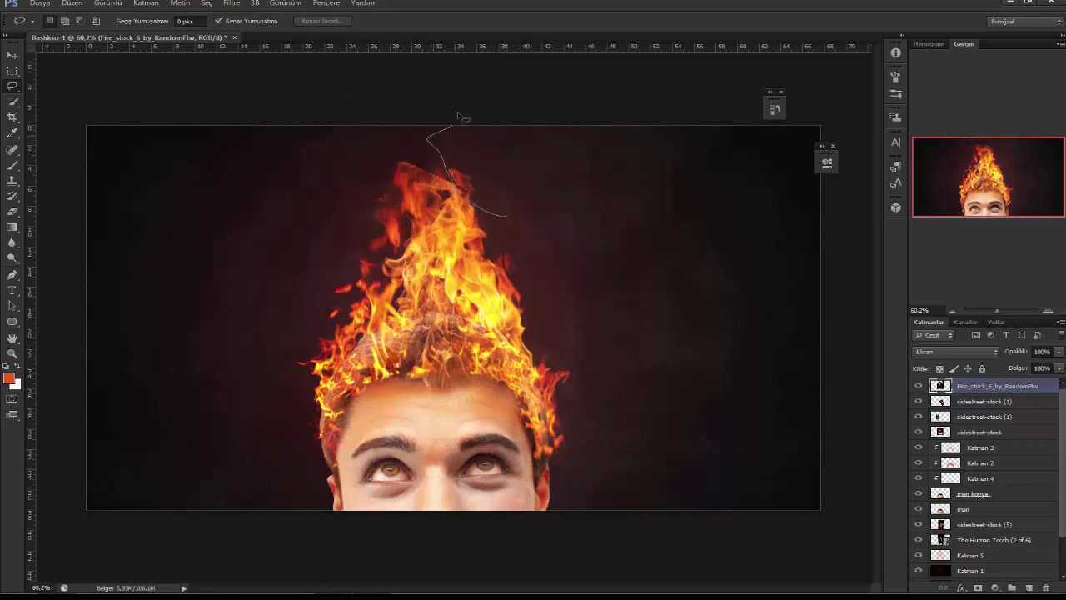
{"action": "key", "text": "Delete"}
{"action": "key", "text": "ctrl+d"}
{"action": "key", "text": "Delete"}
{"action": "left_click_drag", "start_coordinate": [383, 229], "coordinate": [423, 151]}
{"action": "key", "text": "ctrl+d"}
{"action": "key", "text": "Delete"}
{"action": "key", "text": "ctrl+d"}
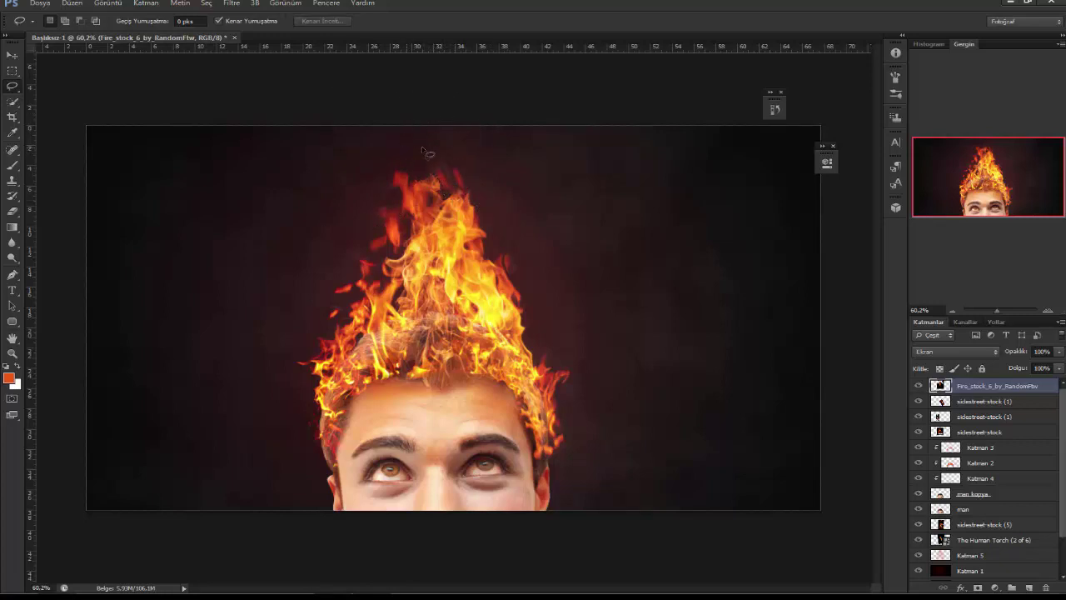
{"action": "left_click_drag", "start_coordinate": [430, 190], "coordinate": [450, 164]}
{"action": "key", "text": "Delete"}
{"action": "key", "text": "ctrl+d"}
Zoom out to view the whole image and begin saving it as a new file
{"action": "key", "text": "ctrl+minus"}
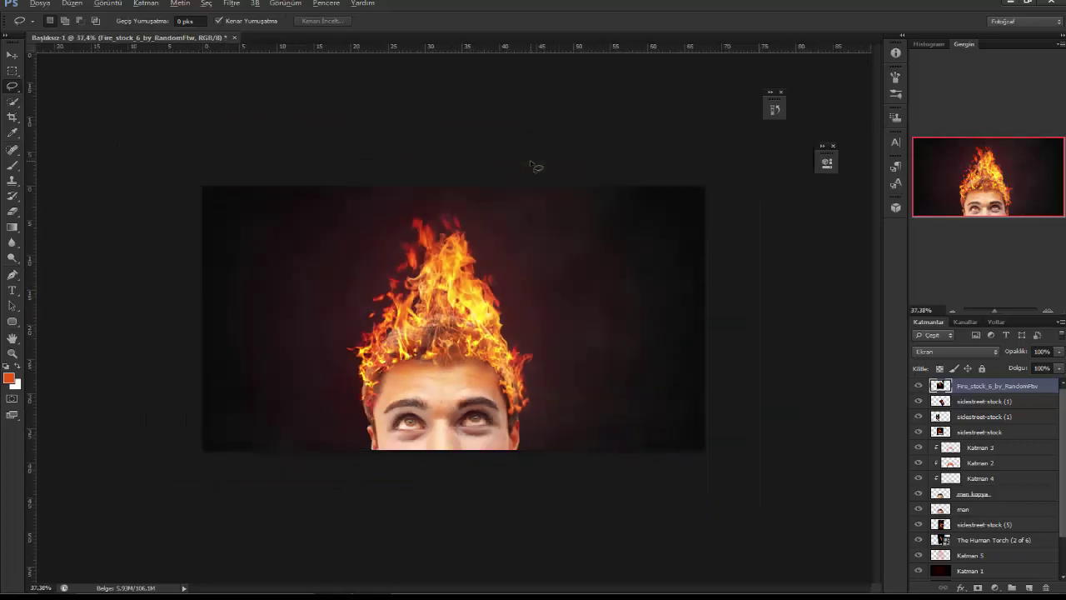
{"action": "key", "text": "ctrl+minus"}
{"action": "key", "text": "ctrl+plus"}
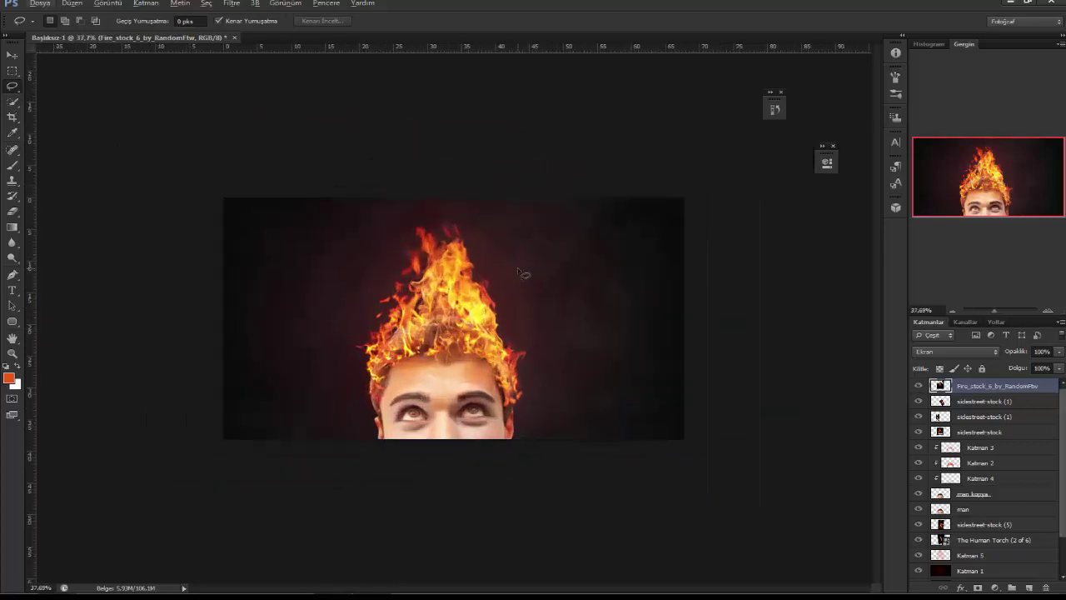
{"action": "key", "text": "ctrl+shift+s"}
Save the document as Başlıksız-1.psd on the desktop, accepting the compatibility prompt
{"action": "left_click", "coordinate": [388, 158]}
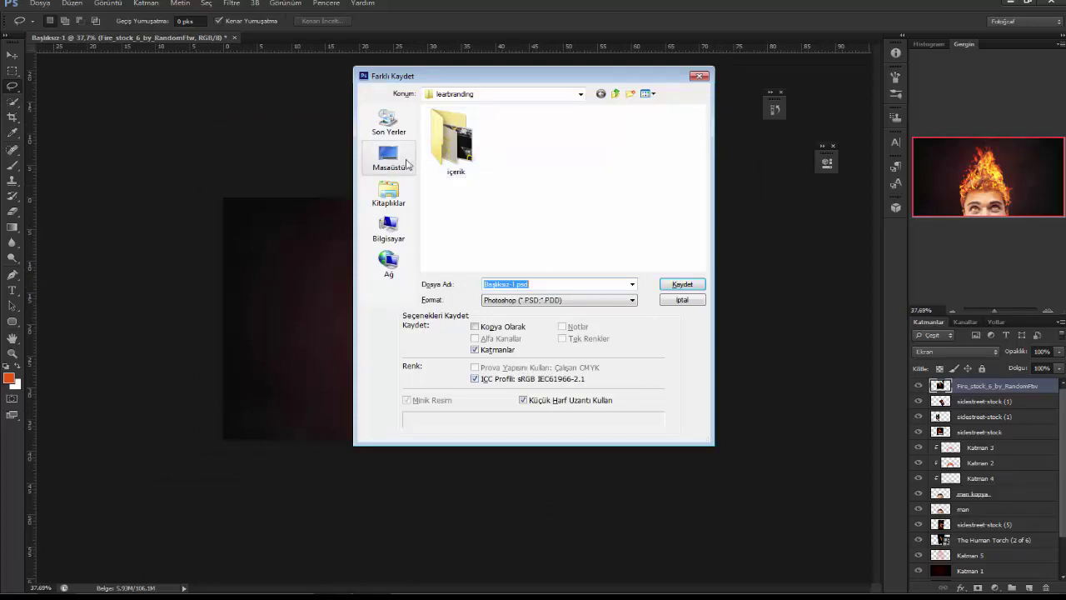
{"action": "left_click", "coordinate": [682, 284]}
{"action": "left_click", "coordinate": [698, 185]}
{"action": "scroll", "coordinate": [509, 273], "scroll_direction": "down", "scroll_amount": 3}
{"action": "scroll", "coordinate": [500, 279], "scroll_direction": "down", "scroll_amount": 3}
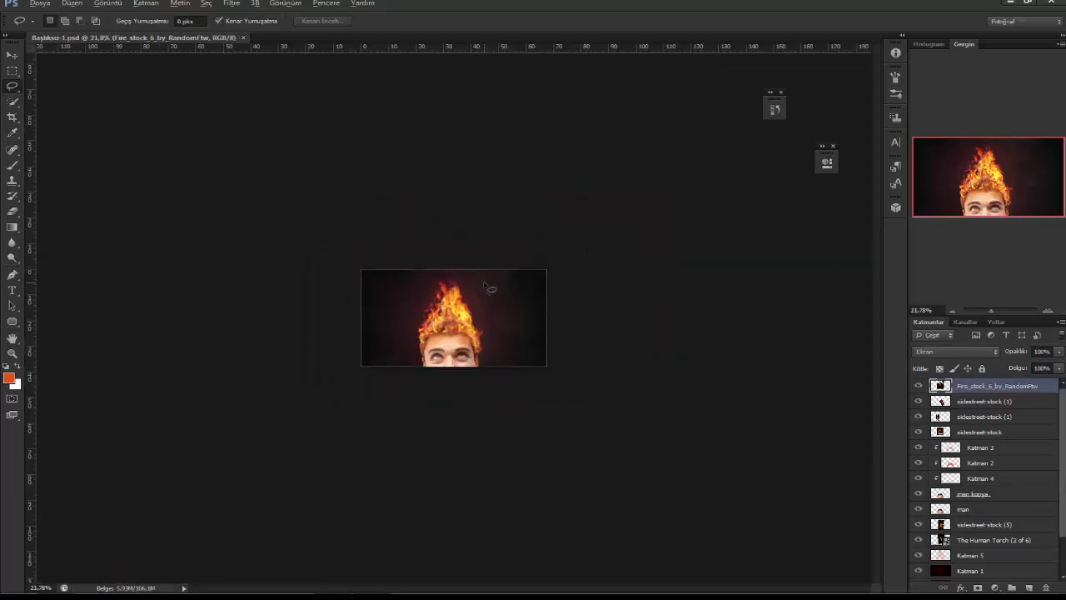
{"action": "scroll", "coordinate": [485, 285], "scroll_direction": "up", "scroll_amount": 2}
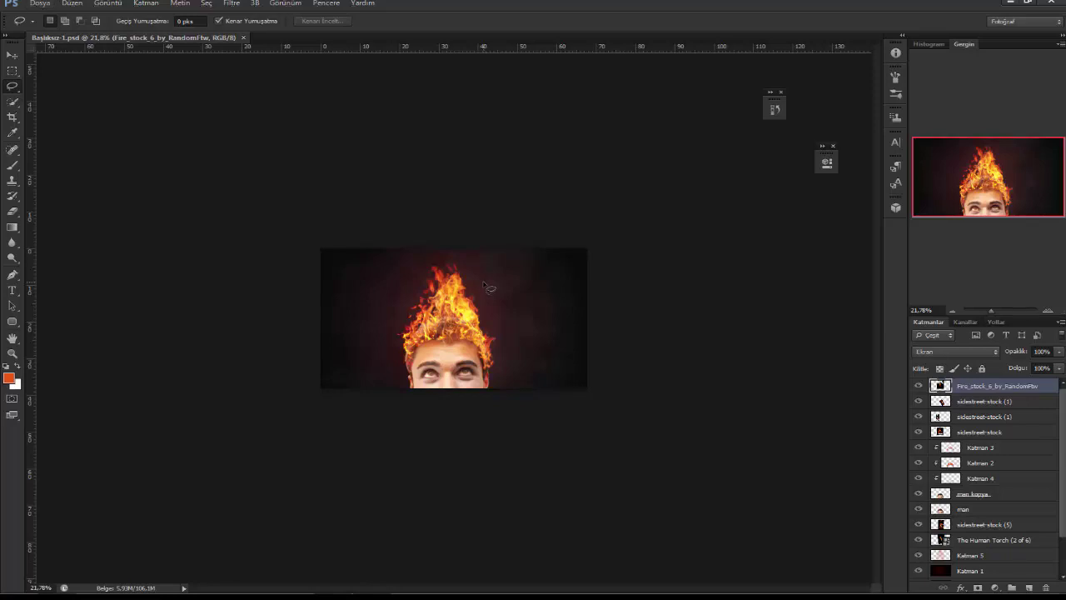
{"action": "scroll", "coordinate": [489, 287], "scroll_direction": "up", "scroll_amount": 2}
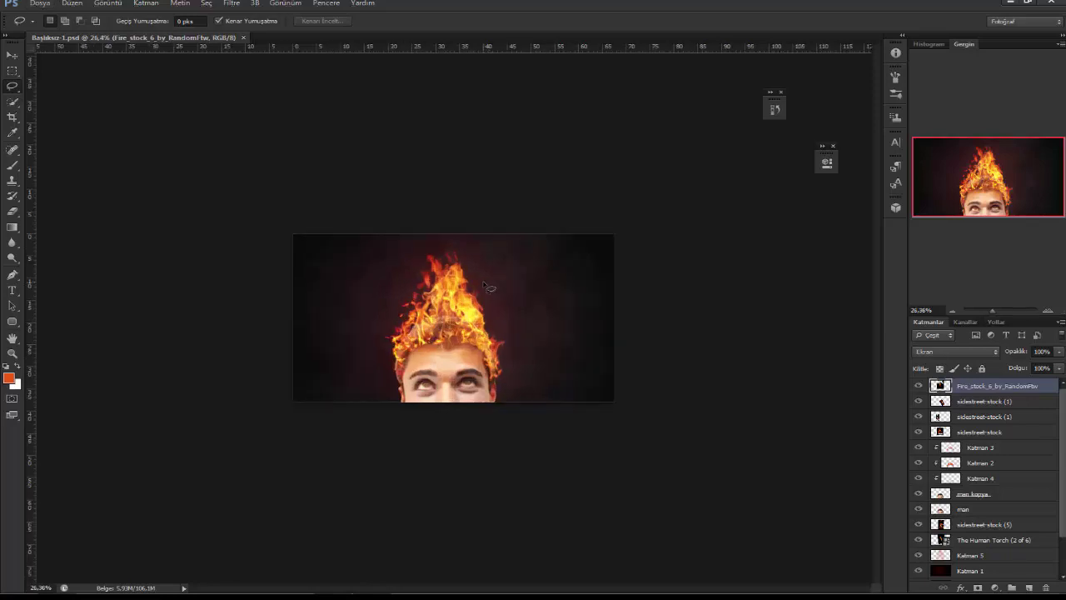
Raise Katman 1 opacity to 100% and open the ateş fire-images folder
{"action": "left_click", "coordinate": [983, 573]}
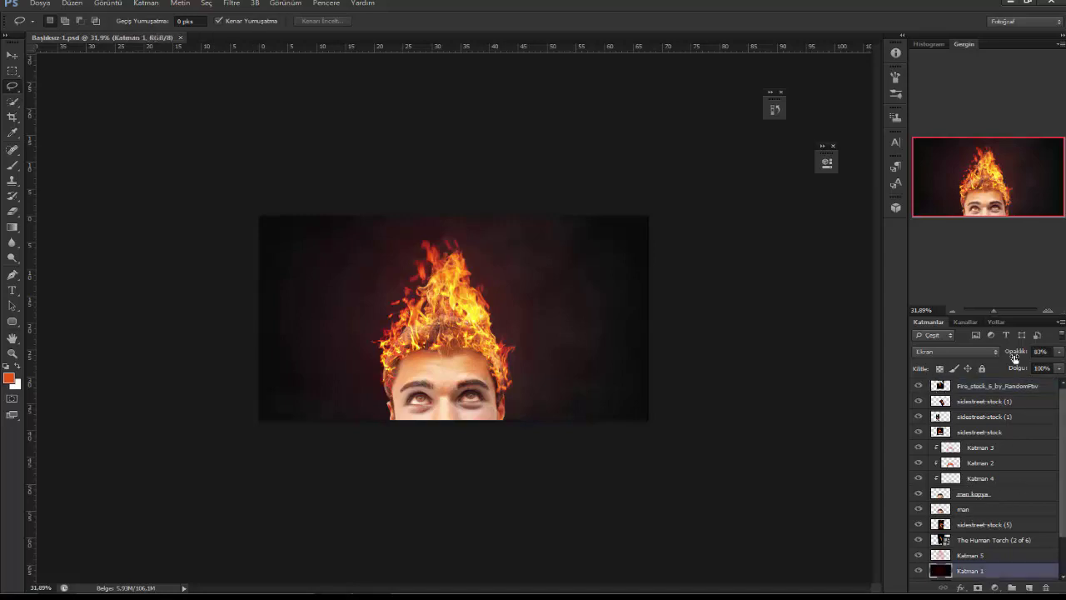
{"action": "left_click_drag", "start_coordinate": [1019, 356], "coordinate": [1028, 355]}
{"action": "scroll", "coordinate": [474, 452], "scroll_direction": "up", "scroll_amount": 1}
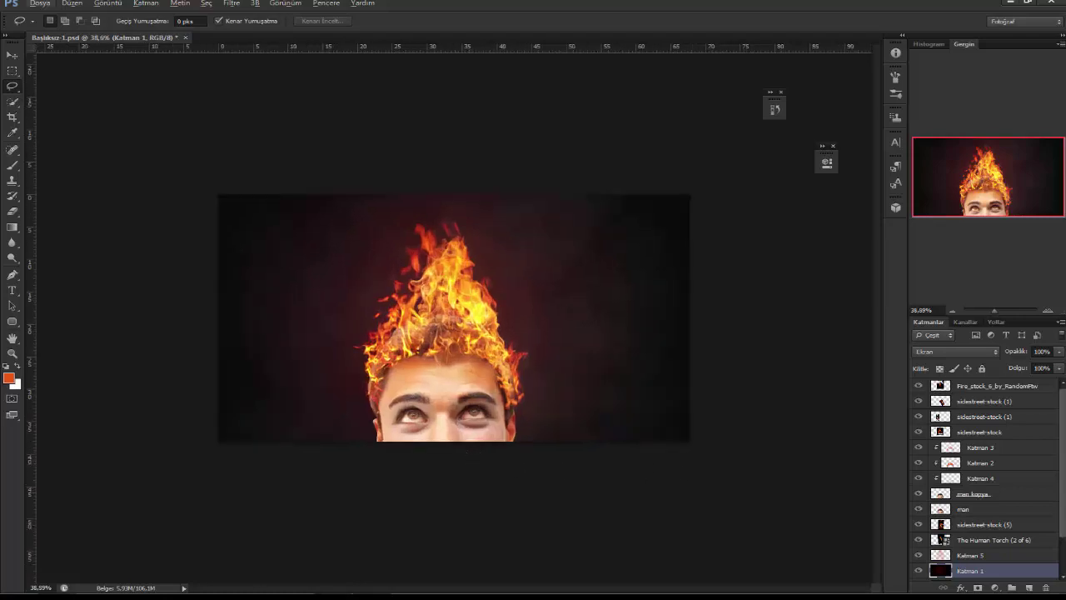
{"action": "left_click", "coordinate": [50, 569]}
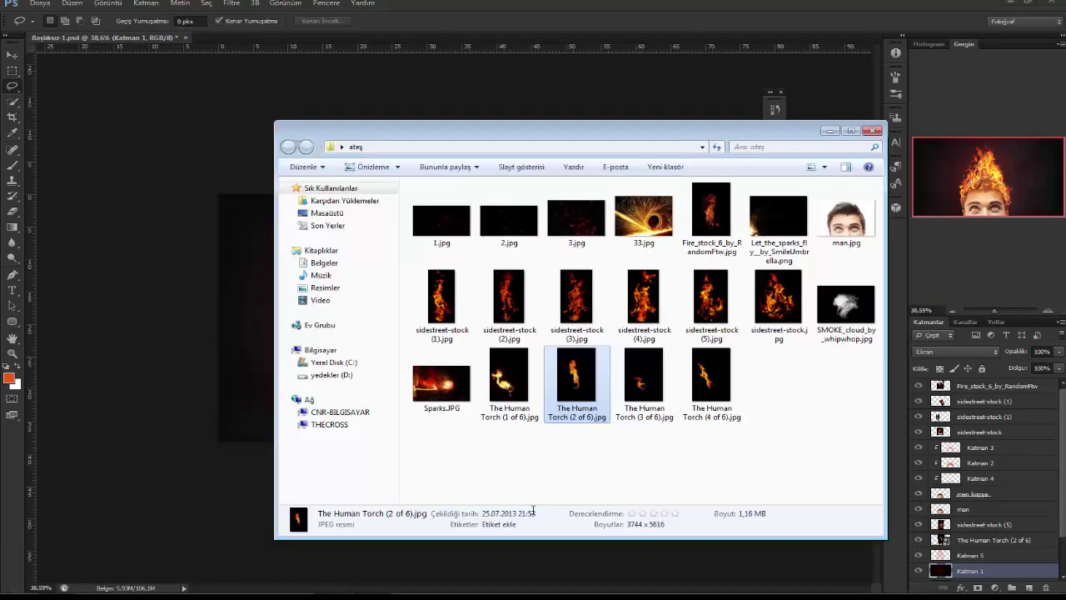
Place The Human Torch (4 of 6) above (2 of 6) in Ekran (Screen) blend mode
{"action": "left_click", "coordinate": [711, 379]}
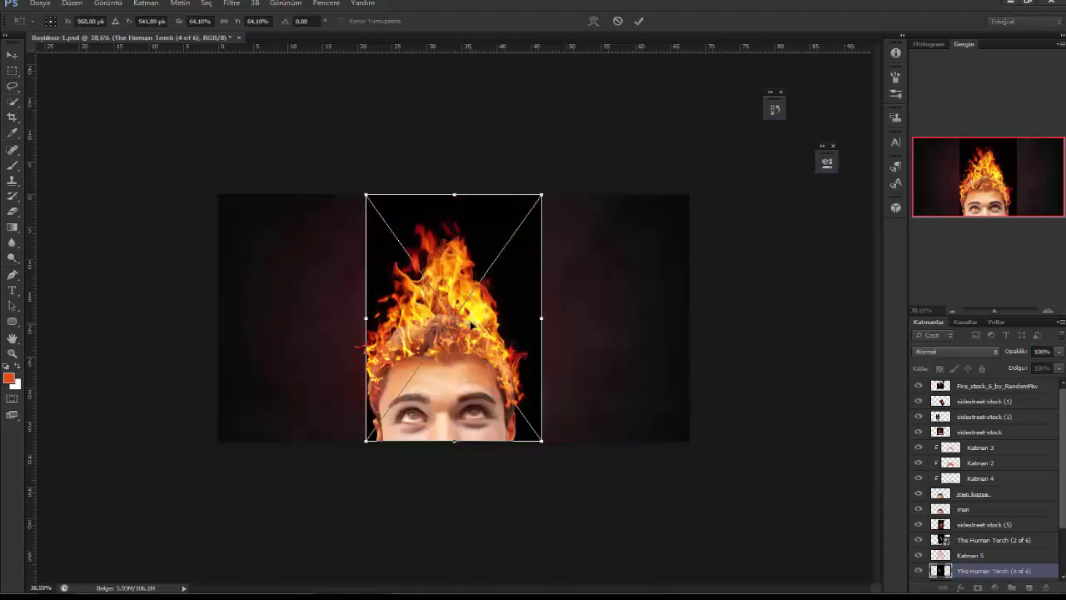
{"action": "key", "text": "Return"}
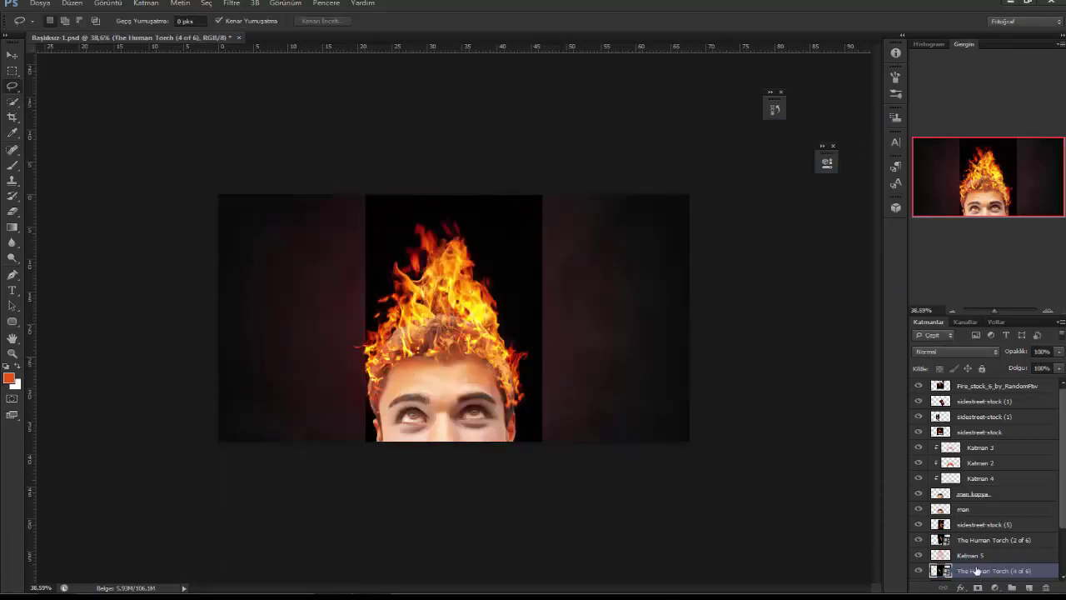
{"action": "left_click_drag", "start_coordinate": [977, 570], "coordinate": [974, 533]}
{"action": "left_click", "coordinate": [958, 350]}
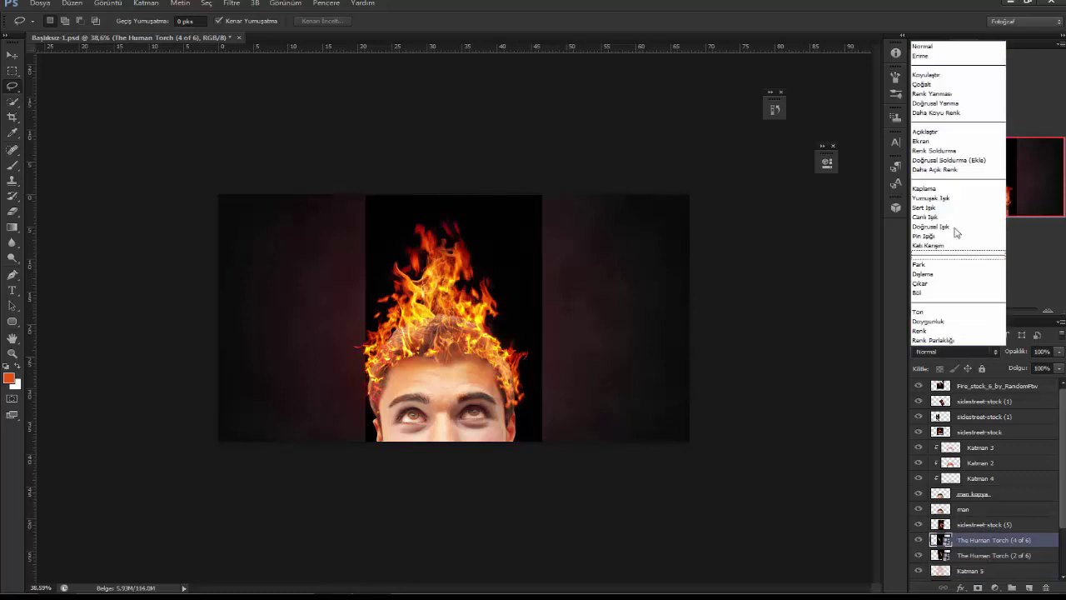
{"action": "left_click", "coordinate": [921, 141]}
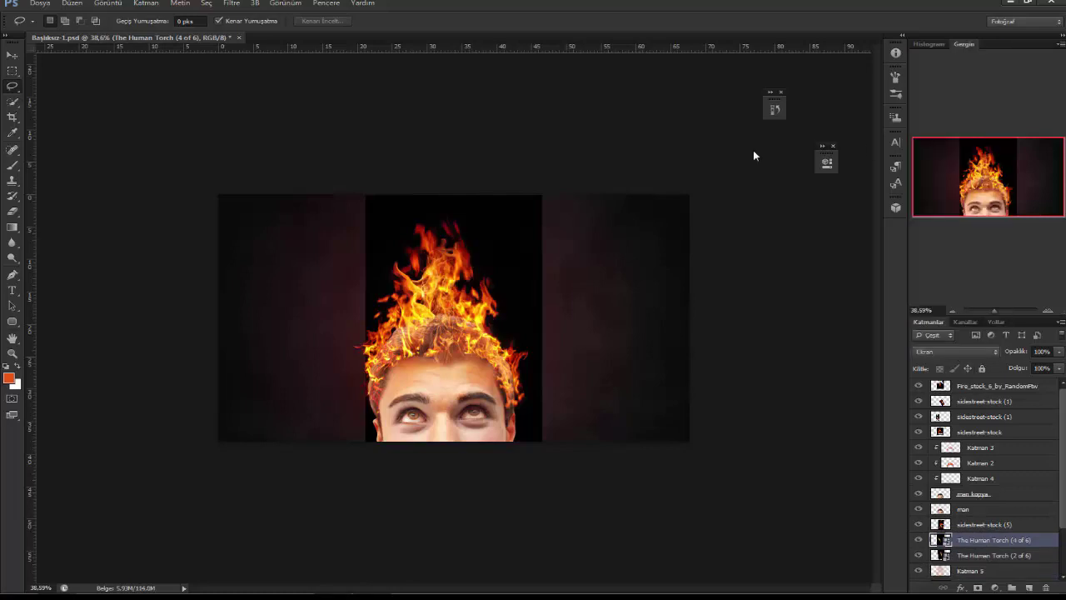
{"action": "left_click", "coordinate": [10, 57]}
{"action": "key", "text": "ctrl+t"}
Move the new flame left, flip it horizontally and position it over the hair
{"action": "left_click_drag", "start_coordinate": [485, 254], "coordinate": [349, 259]}
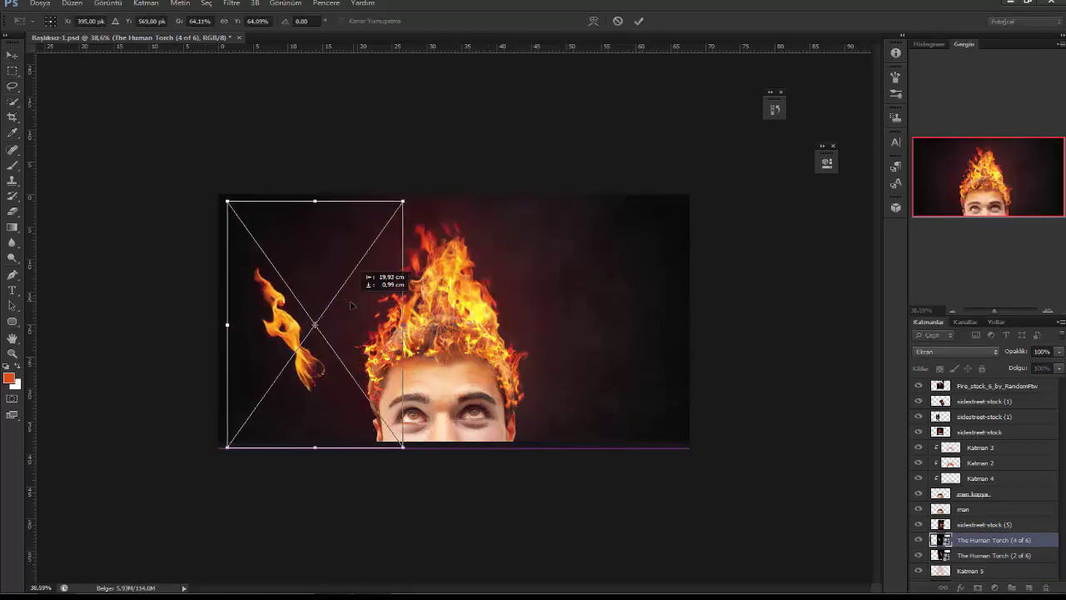
{"action": "right_click", "coordinate": [331, 333]}
{"action": "left_click", "coordinate": [375, 497]}
{"action": "left_click_drag", "start_coordinate": [343, 366], "coordinate": [400, 340]}
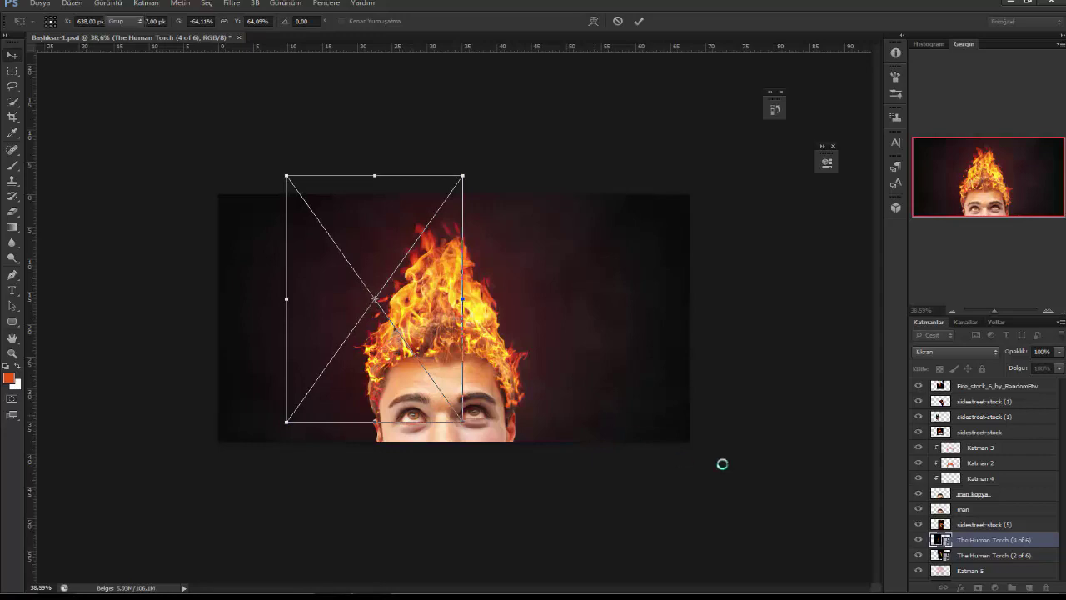
{"action": "key", "text": "Return"}
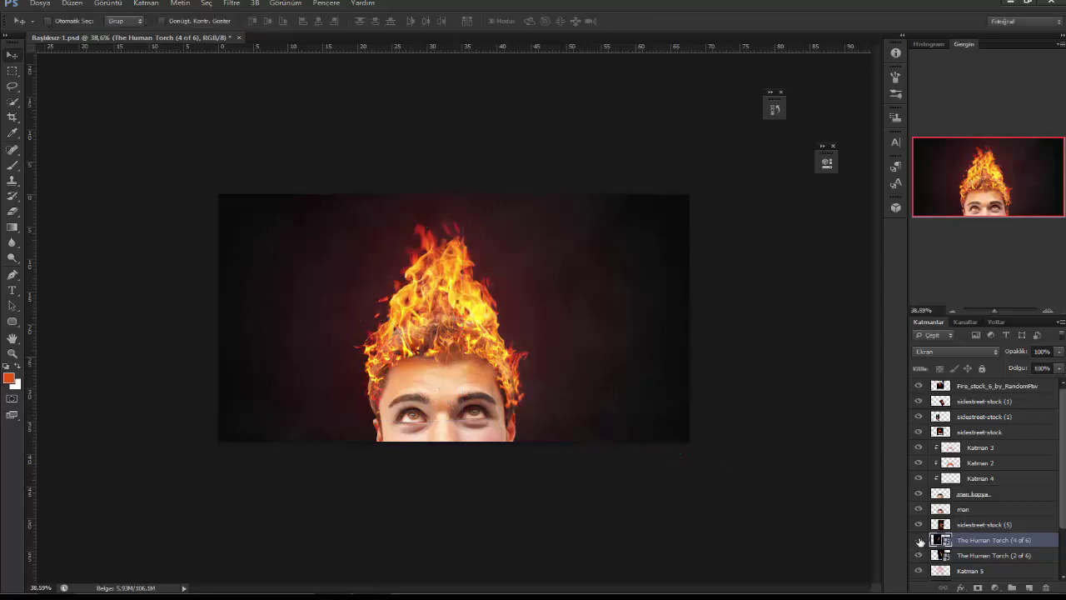
{"action": "double_click", "coordinate": [919, 542]}
Skew the flame so its left side slants and nudge it slightly left and down
{"action": "key", "text": "ctrl+t"}
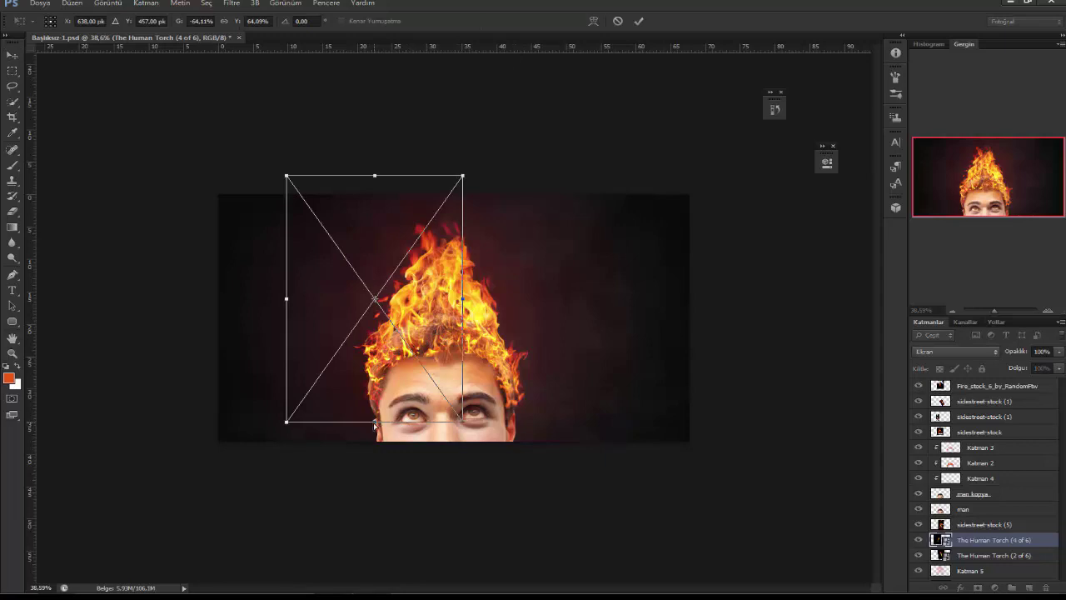
{"action": "left_click_drag", "start_coordinate": [374, 422], "coordinate": [391, 417]}
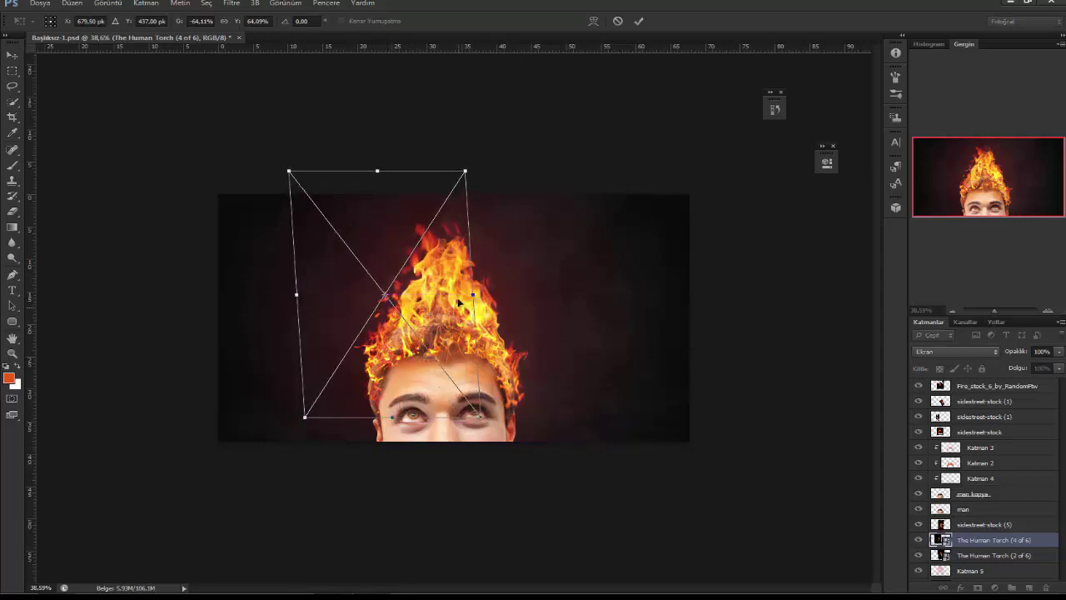
{"action": "left_click_drag", "start_coordinate": [458, 302], "coordinate": [450, 306]}
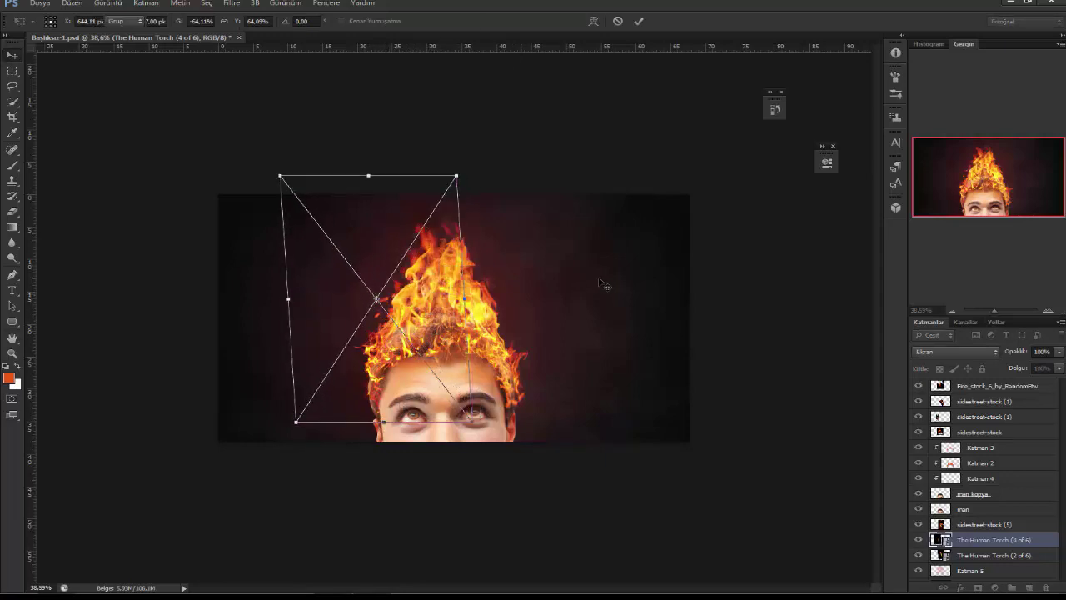
Apply the skew, zoom to about 86% on the hair and eyes, and toggle flame layers to compare
{"action": "key", "text": "Return"}
{"action": "scroll", "coordinate": [607, 279], "scroll_direction": "down", "scroll_amount": 2}
{"action": "scroll", "coordinate": [630, 309], "scroll_direction": "down", "scroll_amount": 3}
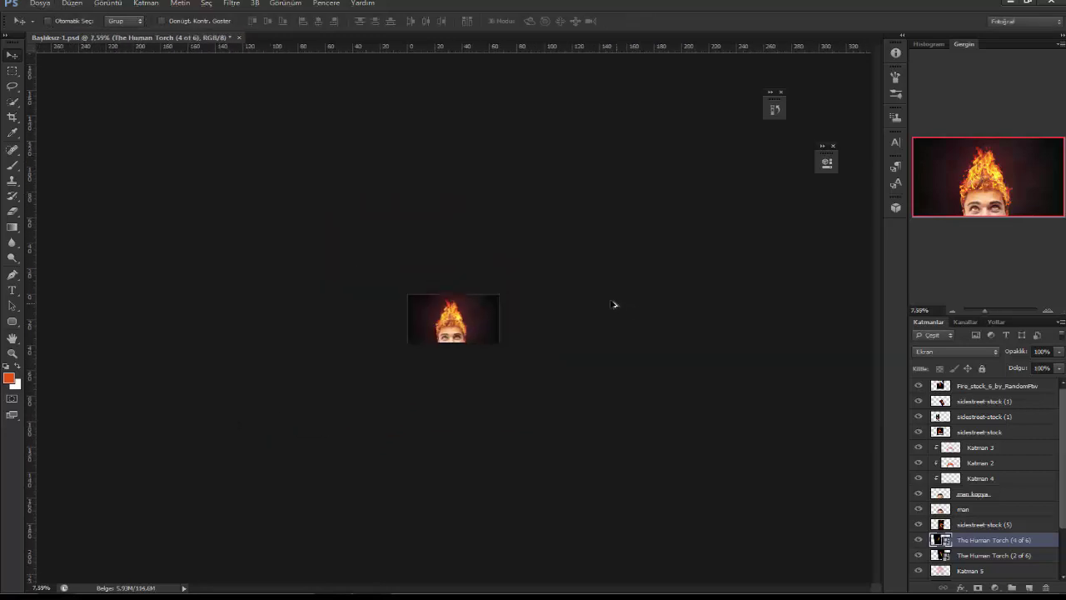
{"action": "scroll", "coordinate": [492, 304], "scroll_direction": "up", "scroll_amount": 2}
{"action": "scroll", "coordinate": [492, 304], "scroll_direction": "up", "scroll_amount": 2}
{"action": "scroll", "coordinate": [492, 304], "scroll_direction": "up", "scroll_amount": 2}
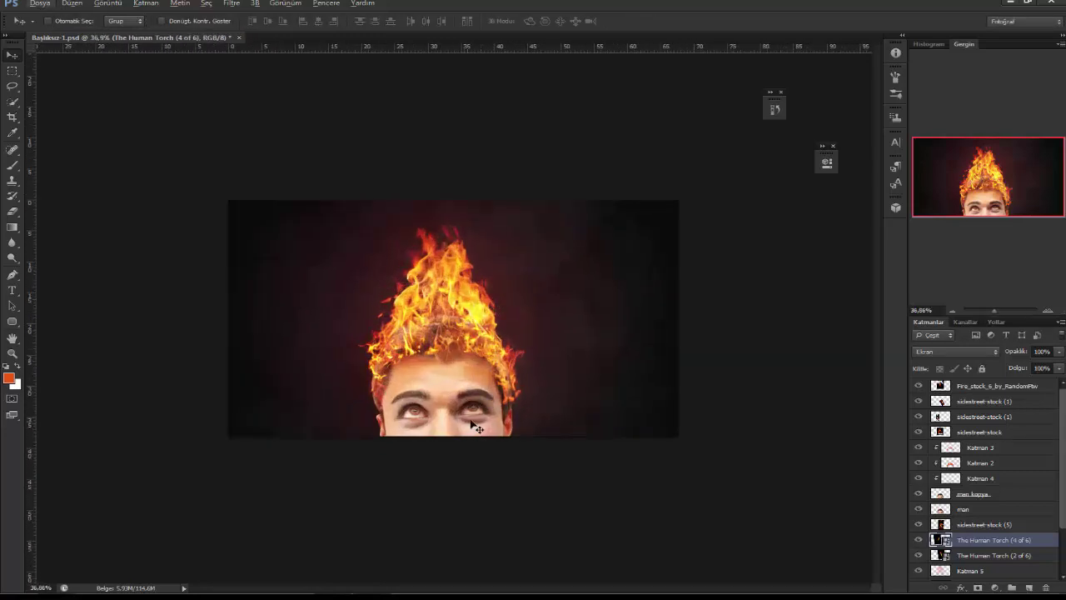
{"action": "scroll", "coordinate": [492, 481], "scroll_direction": "up", "scroll_amount": 2}
{"action": "scroll", "coordinate": [431, 492], "scroll_direction": "up", "scroll_amount": 2}
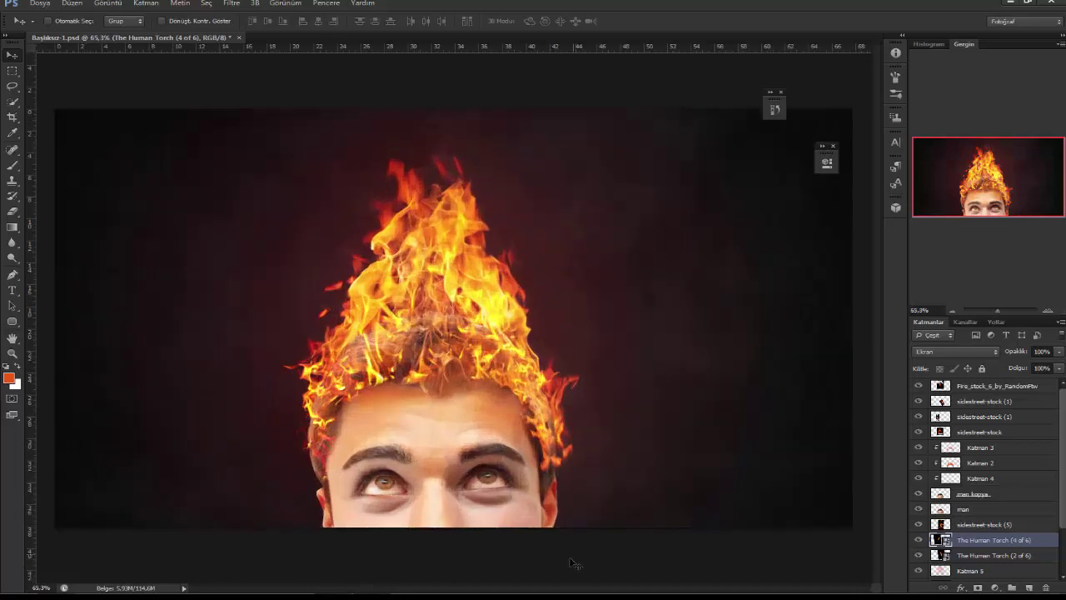
{"action": "scroll", "coordinate": [583, 580], "scroll_direction": "up", "scroll_amount": 1}
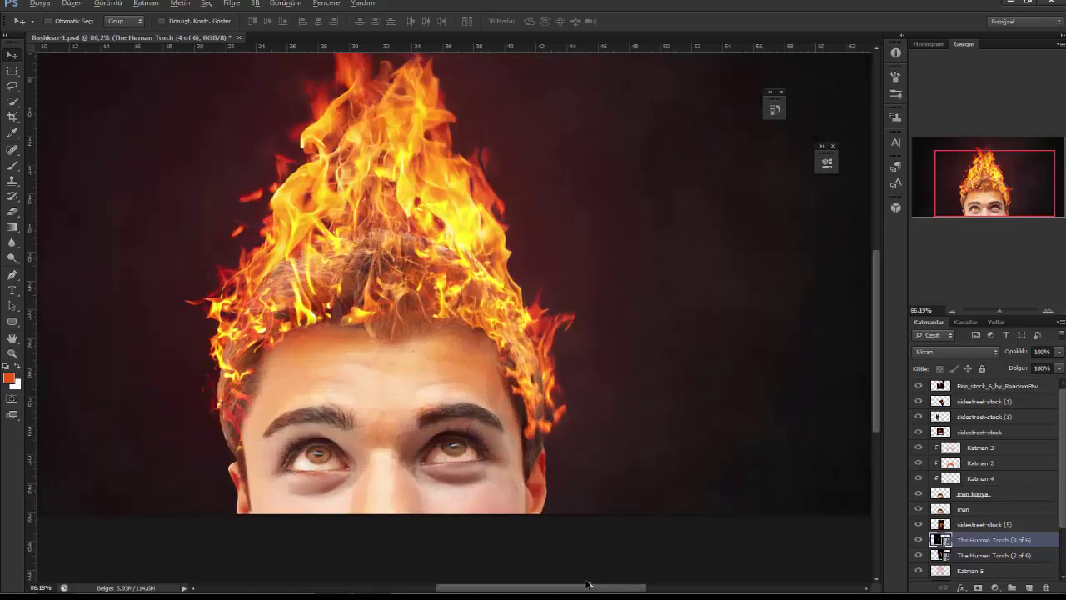
{"action": "left_click", "coordinate": [919, 555]}
{"action": "left_click", "coordinate": [919, 400]}
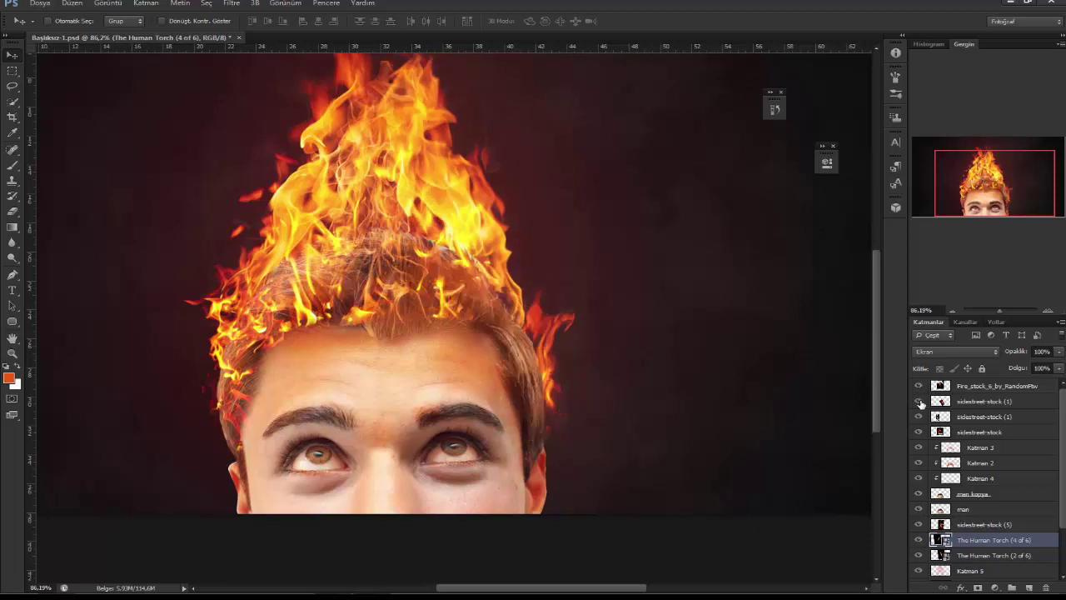
Stretch sidestreet-stock (1) to 106% height and warp its right side inward against the head
{"action": "left_click", "coordinate": [982, 400]}
{"action": "key", "text": "ctrl+t"}
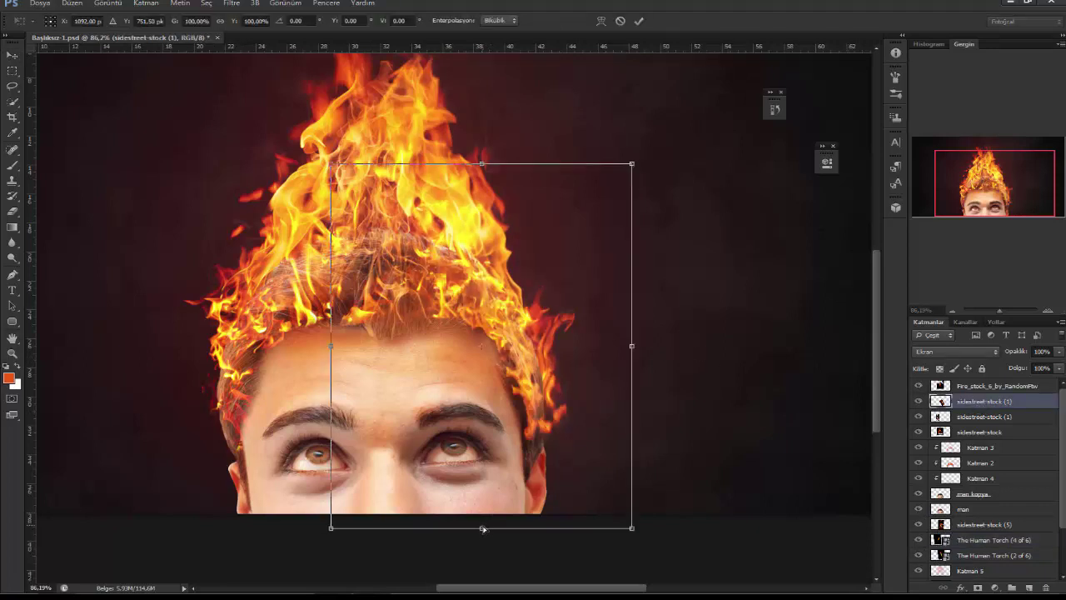
{"action": "left_click_drag", "start_coordinate": [482, 528], "coordinate": [481, 550]}
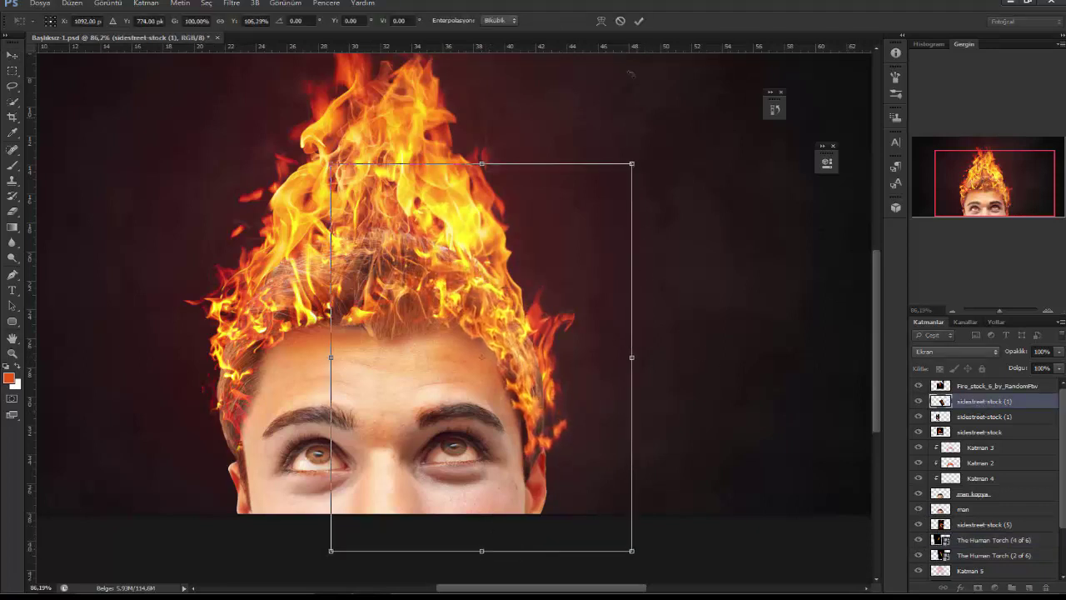
{"action": "left_click", "coordinate": [601, 20]}
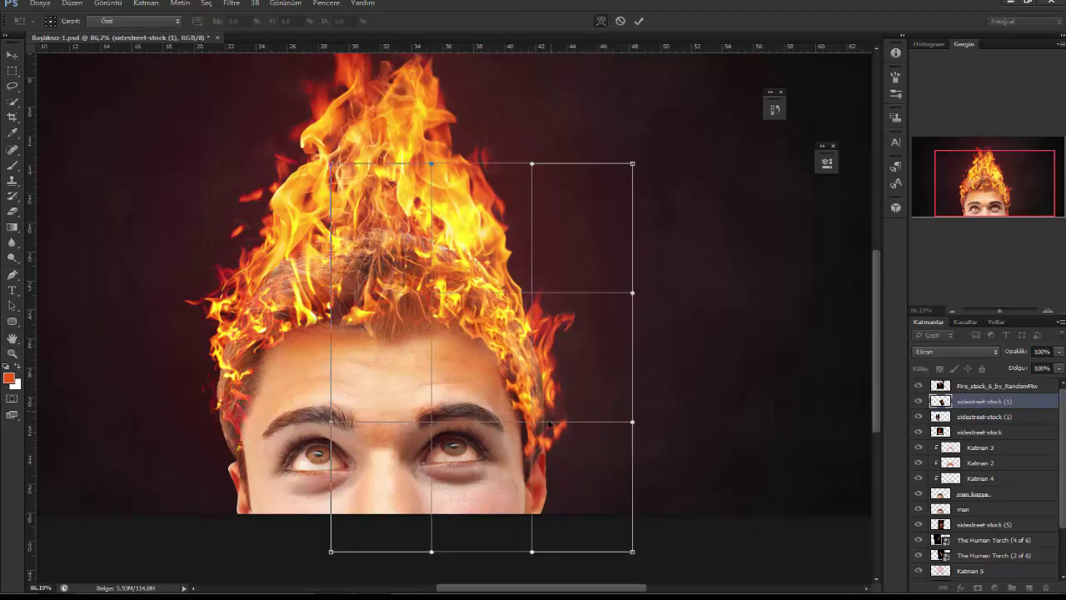
{"action": "left_click_drag", "start_coordinate": [549, 424], "coordinate": [543, 442]}
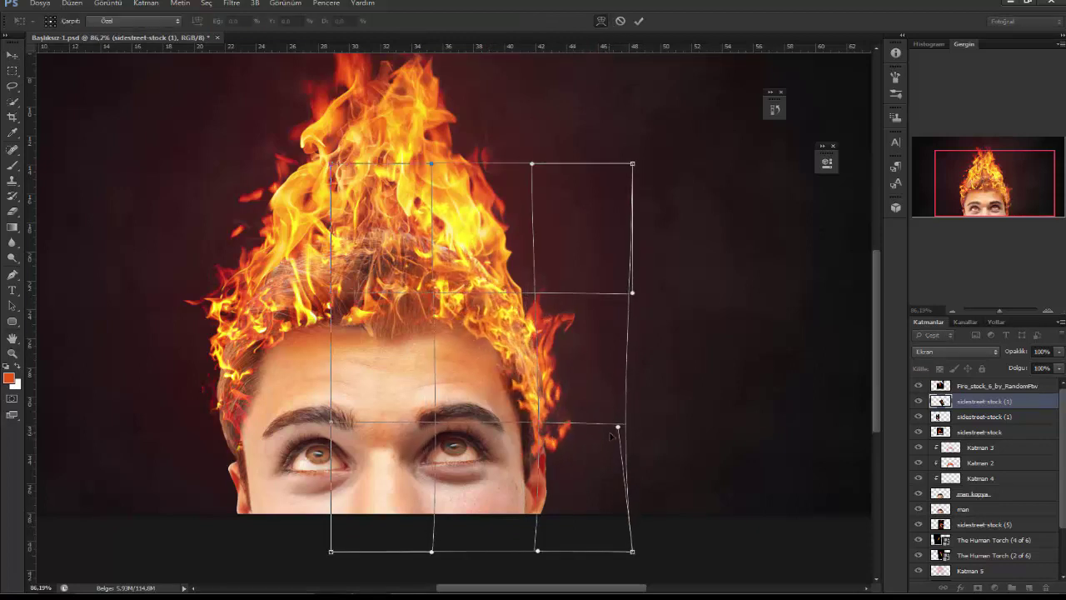
{"action": "left_click_drag", "start_coordinate": [615, 428], "coordinate": [547, 440]}
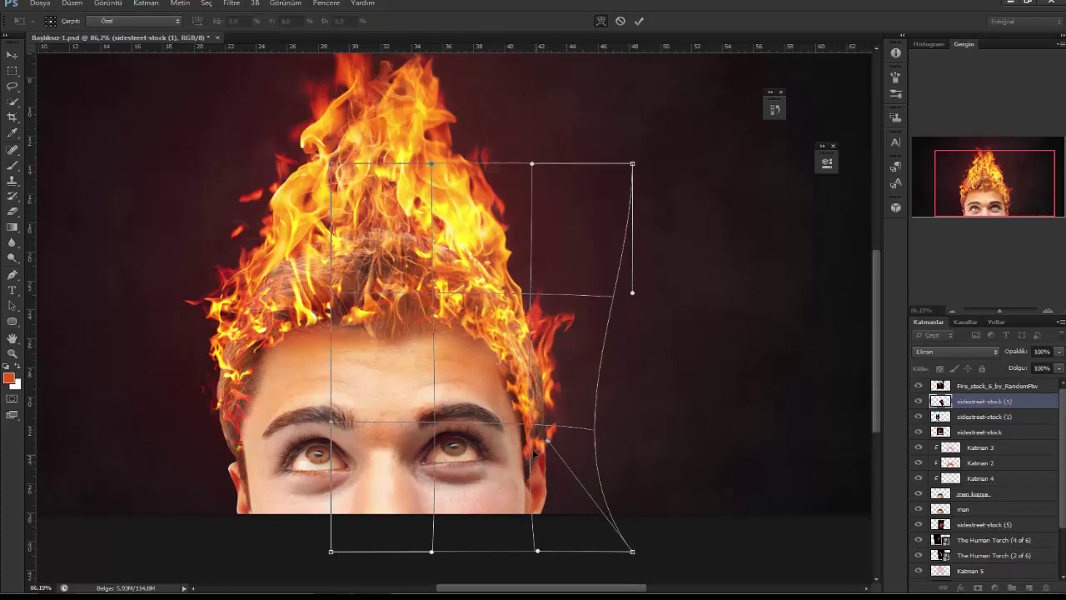
{"action": "left_click_drag", "start_coordinate": [519, 394], "coordinate": [524, 389]}
{"action": "key", "text": "Return"}
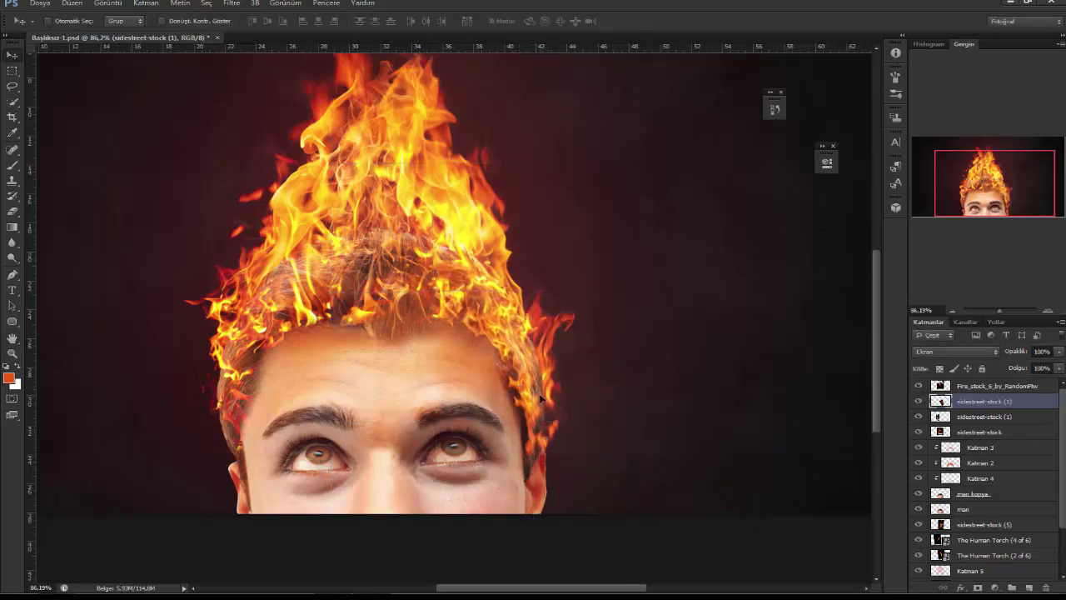
{"action": "scroll", "coordinate": [541, 398], "scroll_direction": "down", "scroll_amount": 1}
{"action": "scroll", "coordinate": [543, 395], "scroll_direction": "down", "scroll_amount": 3}
{"action": "scroll", "coordinate": [545, 379], "scroll_direction": "down", "scroll_amount": 1}
{"action": "scroll", "coordinate": [533, 364], "scroll_direction": "up", "scroll_amount": 2}
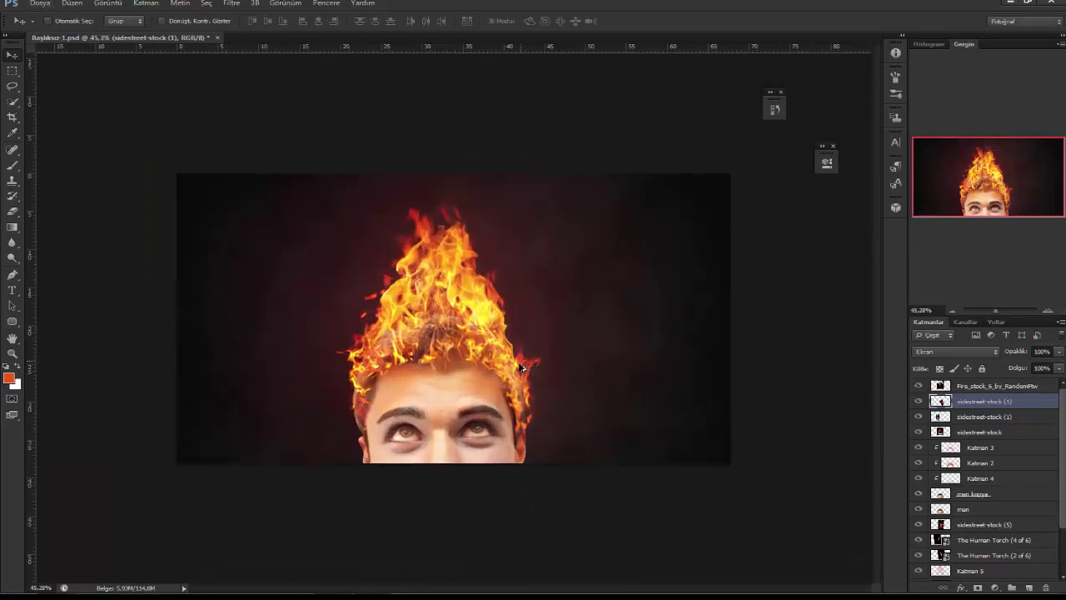
{"action": "scroll", "coordinate": [523, 367], "scroll_direction": "up", "scroll_amount": 2}
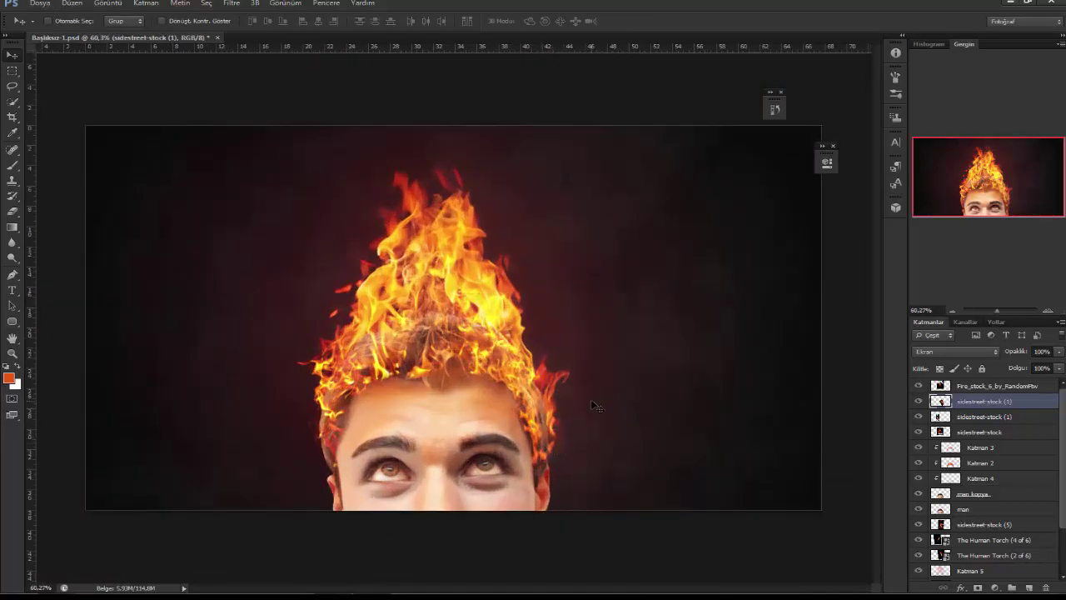
{"action": "scroll", "coordinate": [592, 403], "scroll_direction": "down", "scroll_amount": 2}
{"action": "scroll", "coordinate": [591, 400], "scroll_direction": "down", "scroll_amount": 2}
{"action": "scroll", "coordinate": [590, 399], "scroll_direction": "down", "scroll_amount": 2}
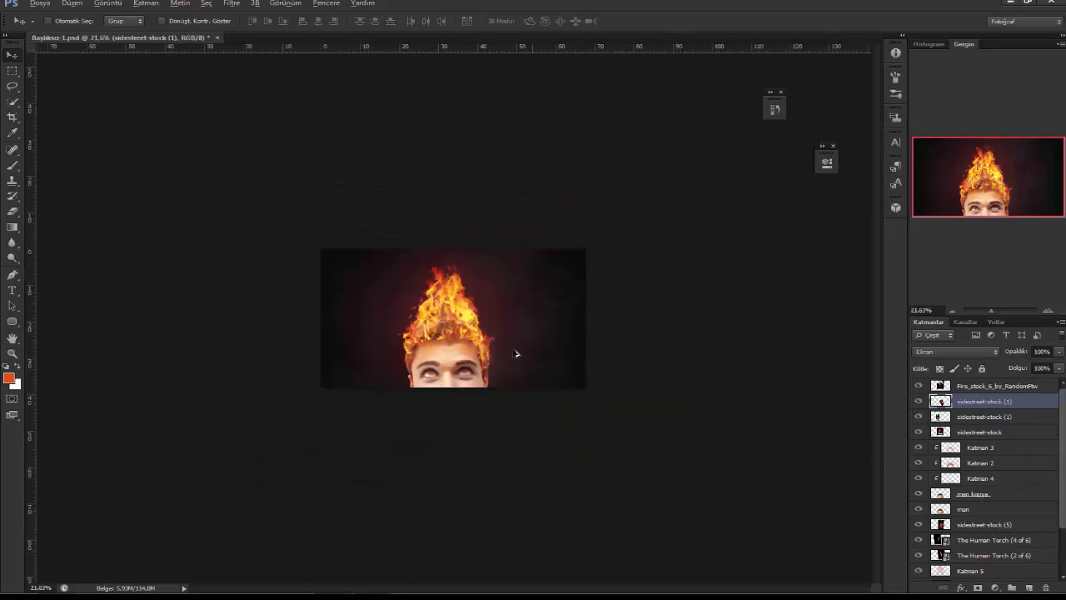
{"action": "scroll", "coordinate": [520, 363], "scroll_direction": "up", "scroll_amount": 4}
{"action": "scroll", "coordinate": [529, 381], "scroll_direction": "up", "scroll_amount": 3}
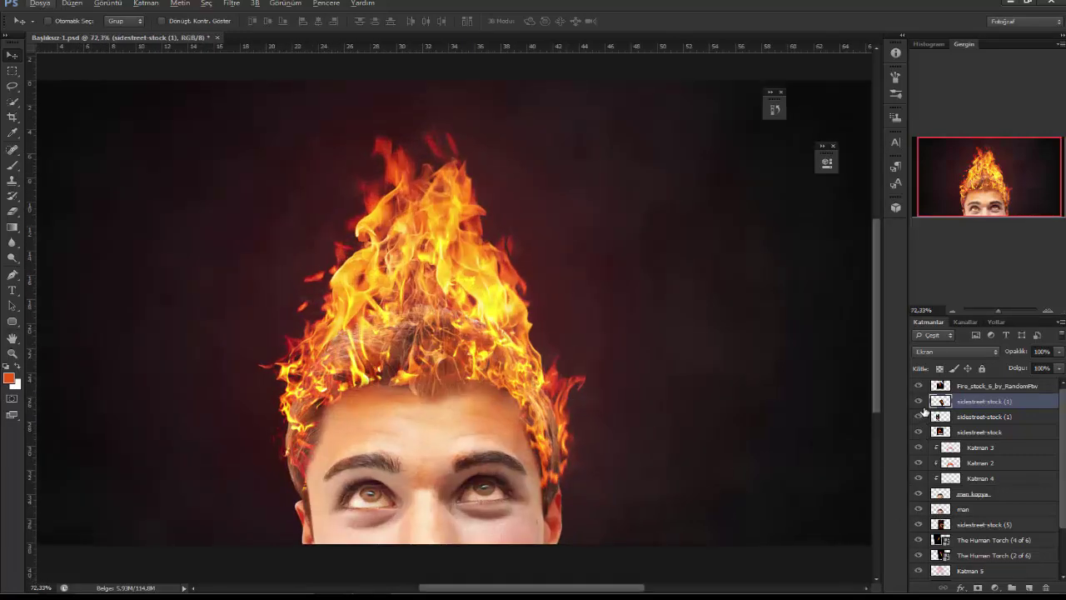
{"action": "scroll", "coordinate": [922, 467], "scroll_direction": "down", "scroll_amount": 2}
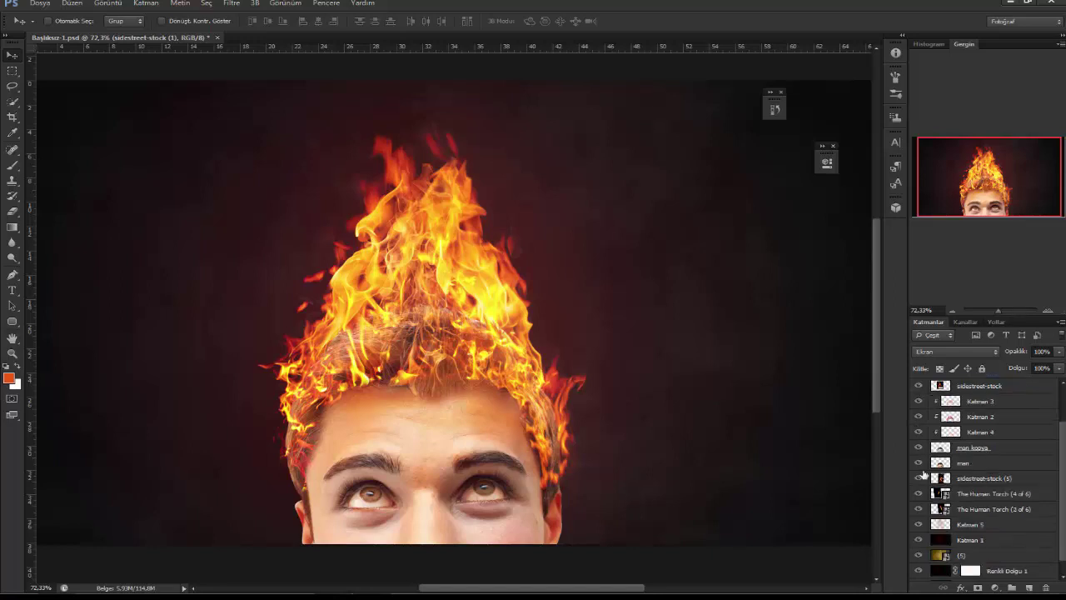
{"action": "left_click", "coordinate": [918, 493]}
{"action": "left_click", "coordinate": [919, 509]}
{"action": "left_click", "coordinate": [918, 509]}
{"action": "left_click", "coordinate": [917, 478]}
{"action": "left_click", "coordinate": [979, 483]}
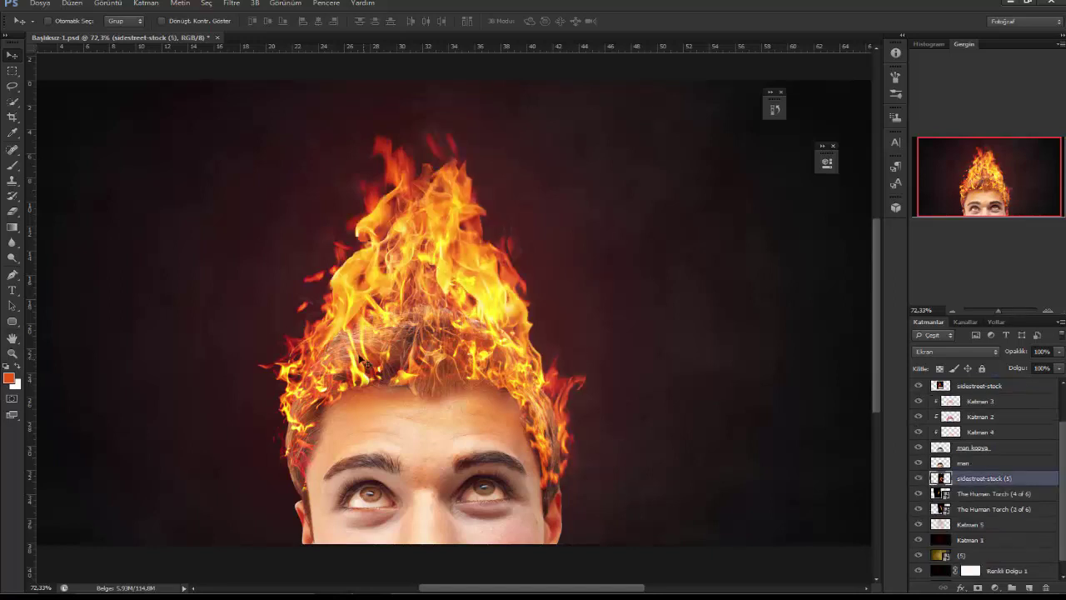
{"action": "left_click", "coordinate": [13, 86]}
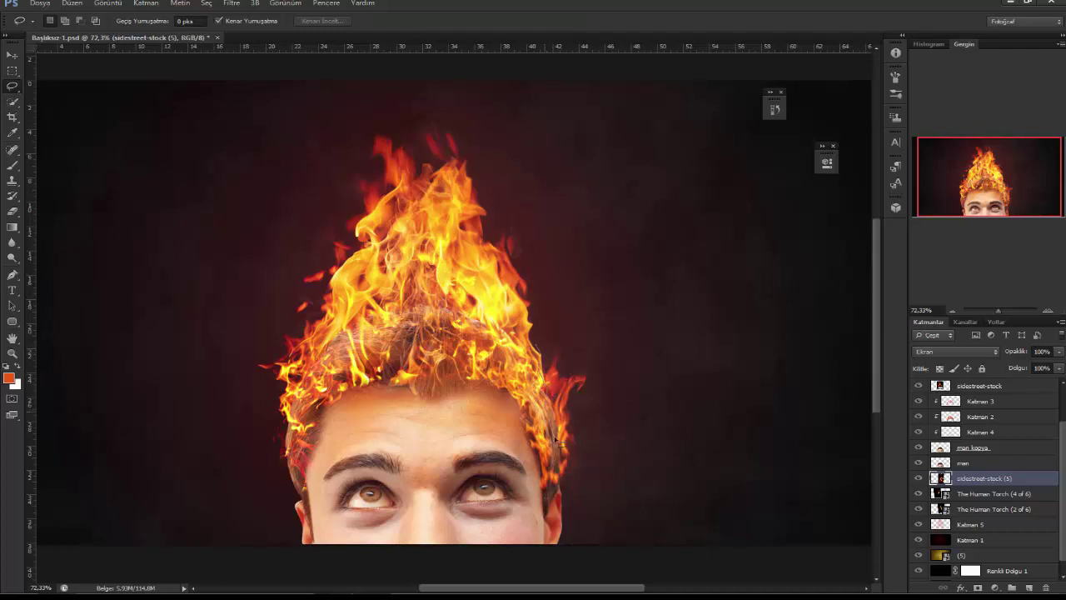
{"action": "left_click_drag", "start_coordinate": [596, 509], "coordinate": [539, 334]}
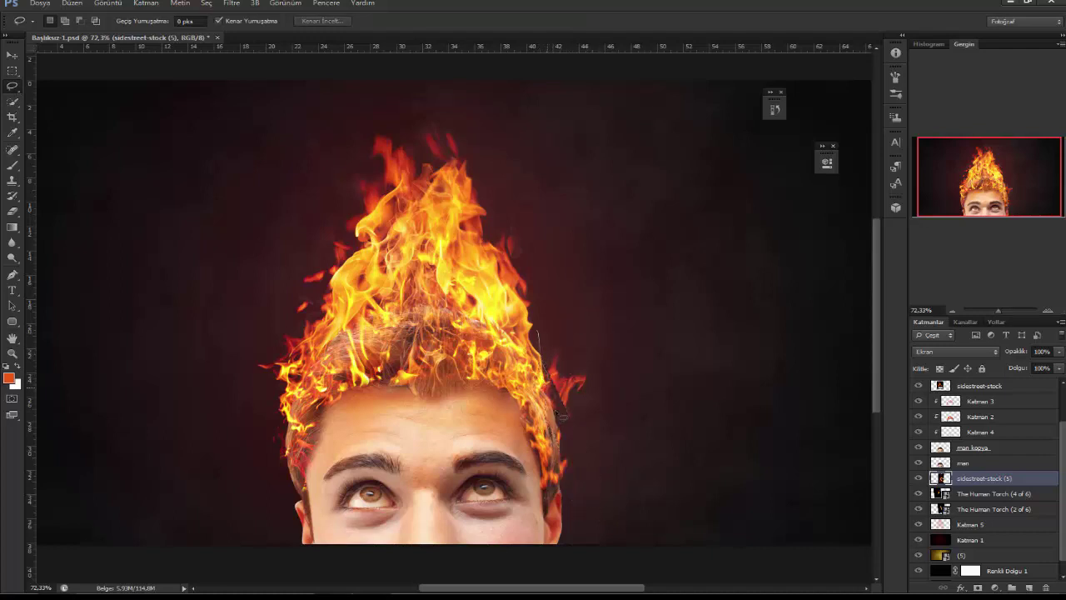
{"action": "left_click_drag", "start_coordinate": [558, 410], "coordinate": [566, 330]}
{"action": "left_click_drag", "start_coordinate": [608, 388], "coordinate": [658, 350]}
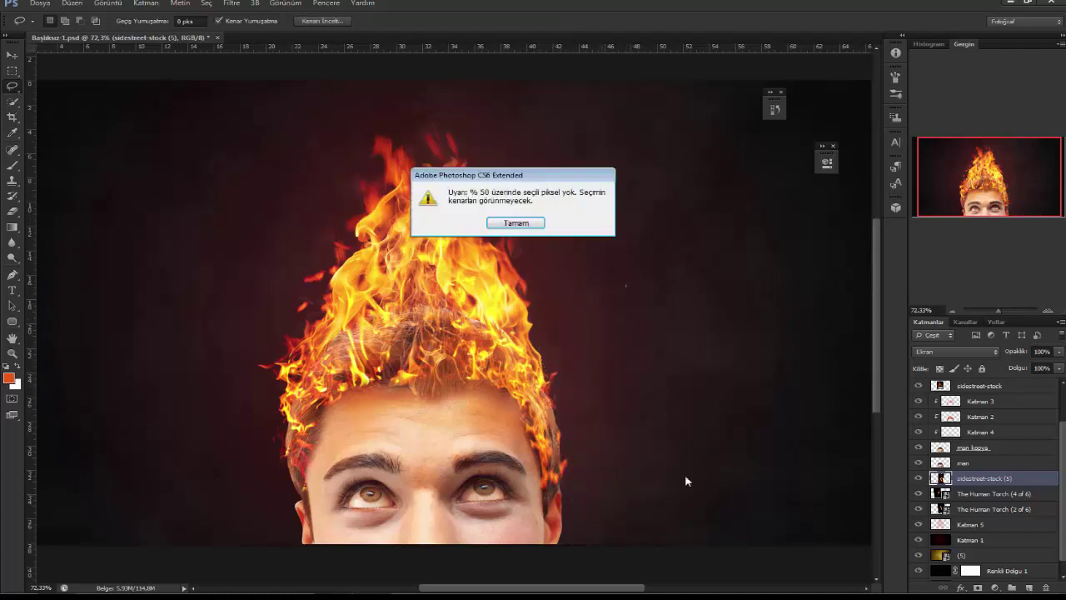
{"action": "left_click", "coordinate": [516, 222]}
{"action": "scroll", "coordinate": [631, 313], "scroll_direction": "down", "scroll_amount": 5}
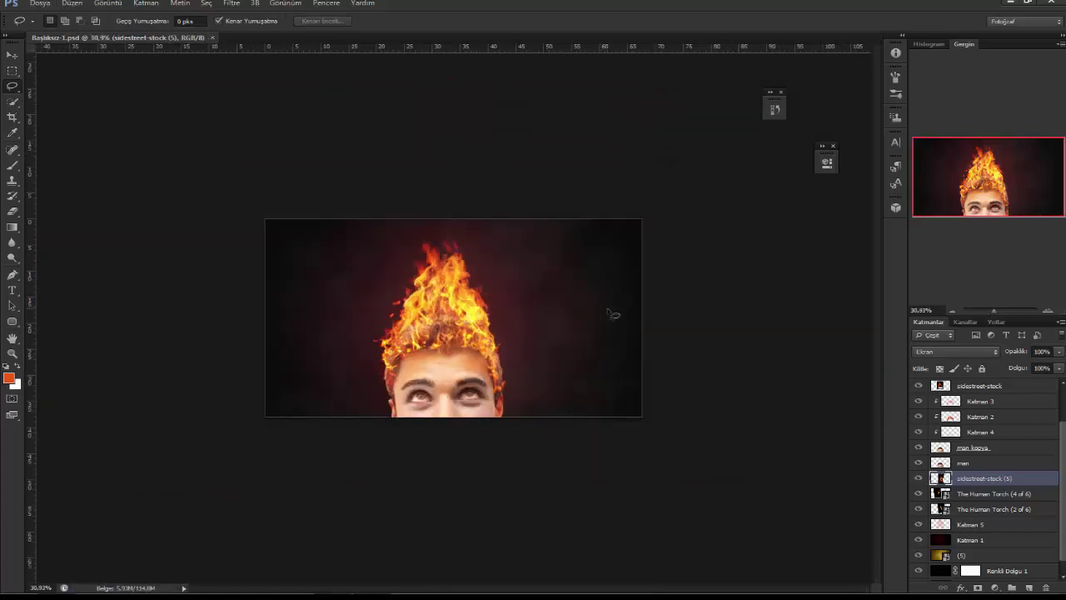
{"action": "scroll", "coordinate": [611, 313], "scroll_direction": "down", "scroll_amount": 1}
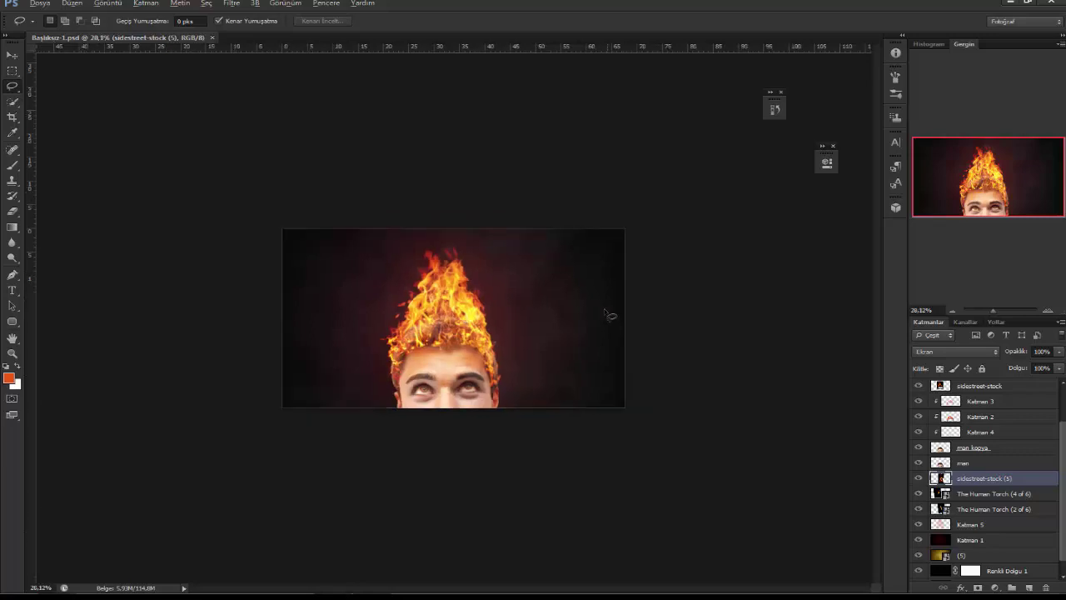
{"action": "scroll", "coordinate": [606, 310], "scroll_direction": "down", "scroll_amount": 2}
{"action": "scroll", "coordinate": [461, 344], "scroll_direction": "up", "scroll_amount": 2}
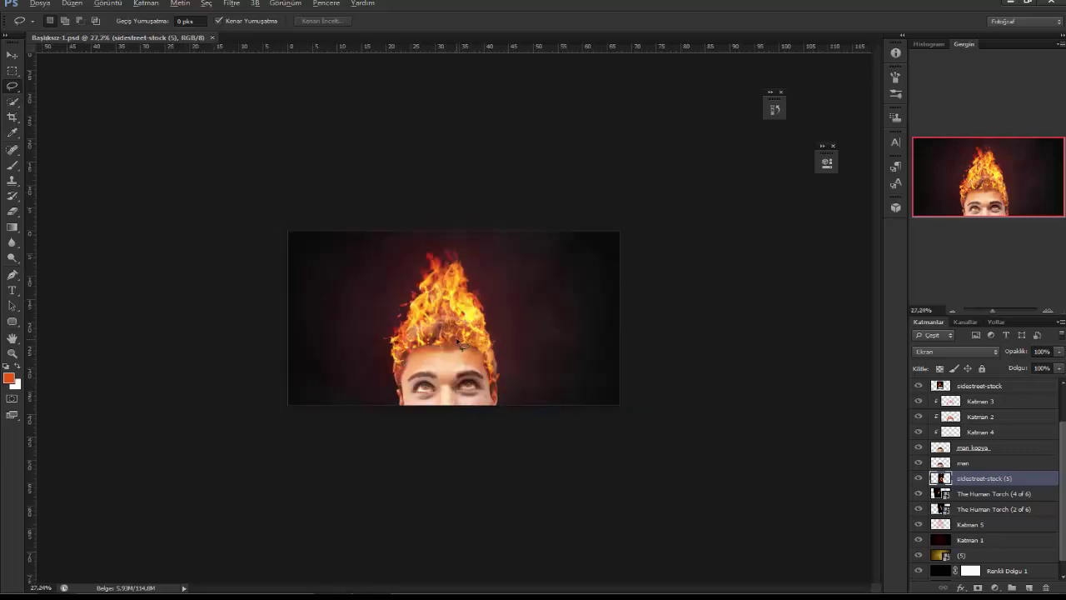
{"action": "scroll", "coordinate": [457, 343], "scroll_direction": "up", "scroll_amount": 1}
{"action": "scroll", "coordinate": [970, 401], "scroll_direction": "up", "scroll_amount": 2}
Add a Levels adjustment layer and darken the midtones
{"action": "left_click", "coordinate": [975, 388]}
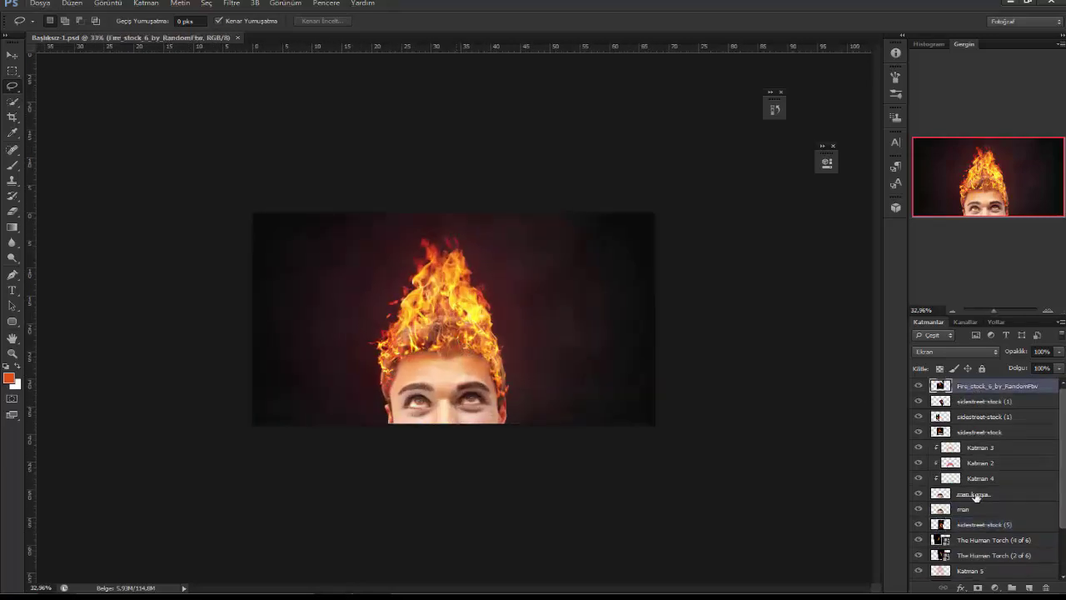
{"action": "left_click", "coordinate": [995, 587]}
{"action": "left_click", "coordinate": [958, 370]}
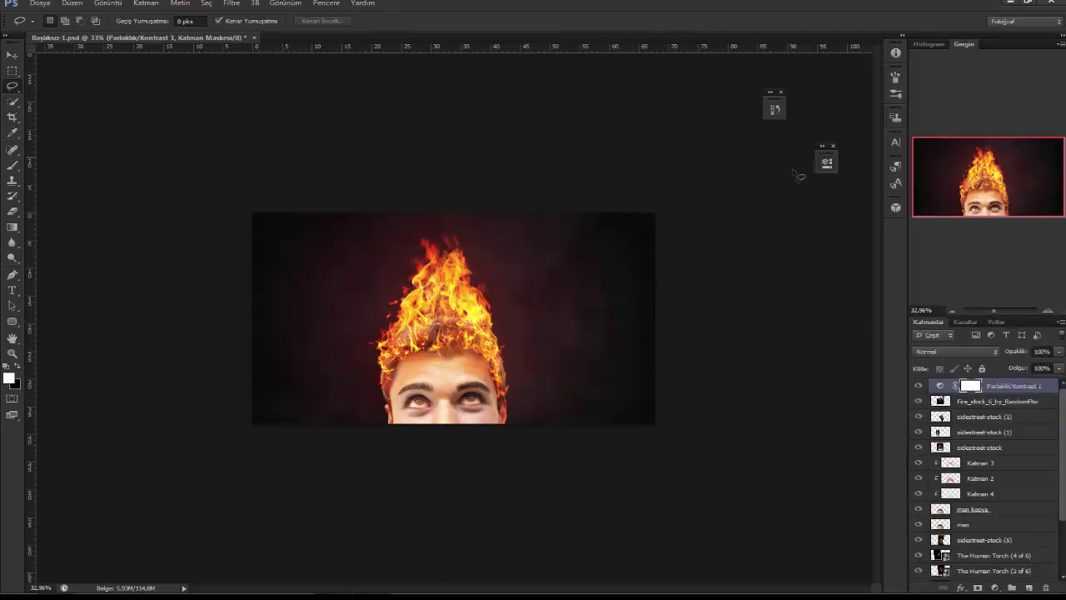
{"action": "left_click", "coordinate": [996, 401]}
{"action": "left_click", "coordinate": [995, 587]}
{"action": "left_click", "coordinate": [950, 389]}
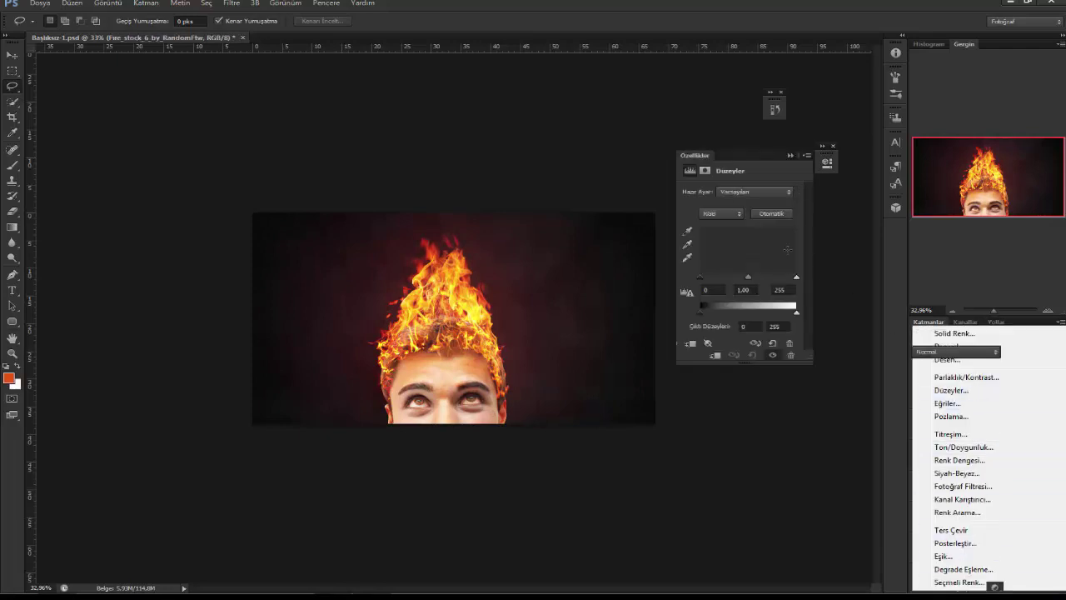
{"action": "left_click_drag", "start_coordinate": [751, 275], "coordinate": [754, 277]}
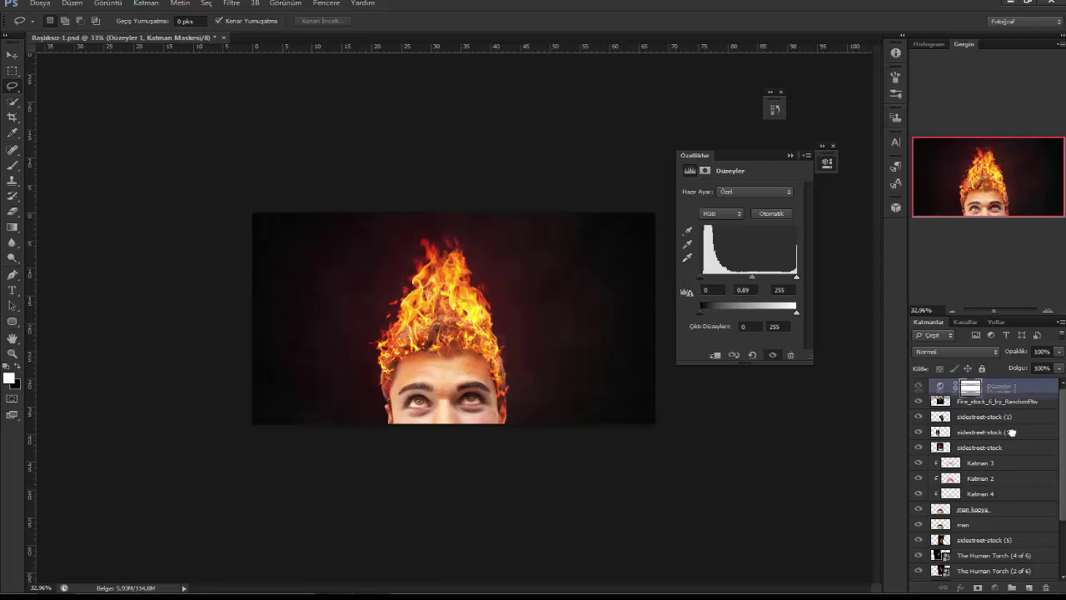
Move Düzeyler 1 down, clip it to the face layer and lower gamma to 0.72
{"action": "left_click_drag", "start_coordinate": [978, 498], "coordinate": [980, 460]}
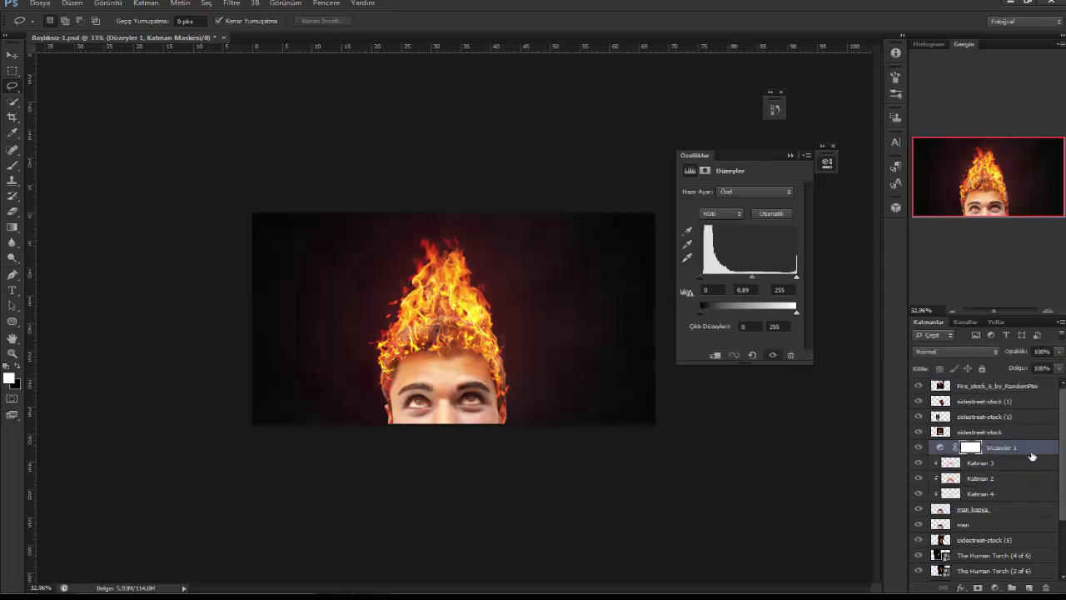
{"action": "key", "text": "ctrl+alt+g"}
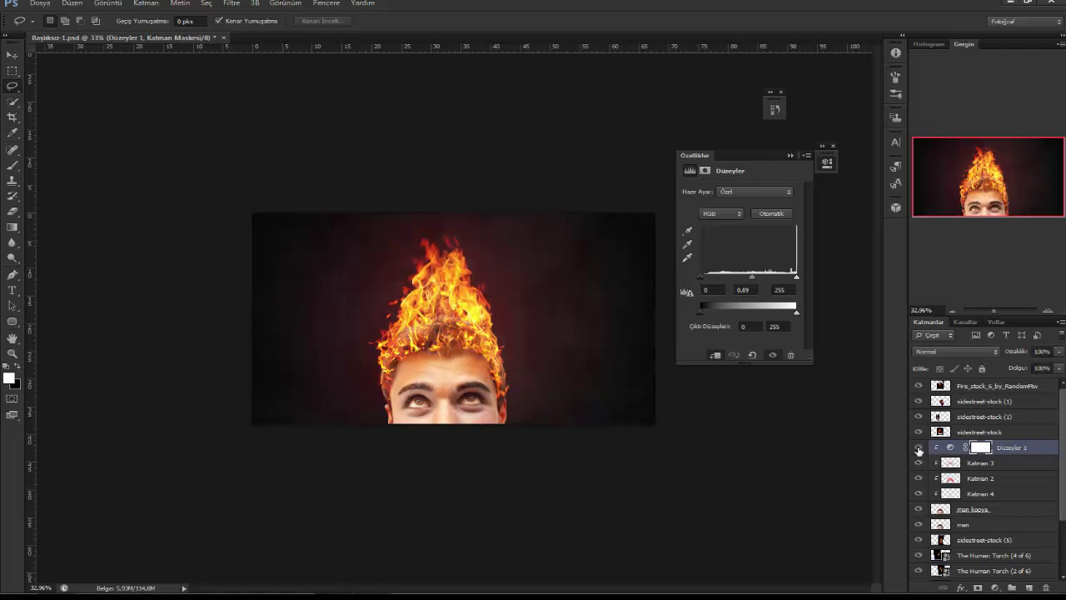
{"action": "left_click_drag", "start_coordinate": [752, 279], "coordinate": [701, 278]}
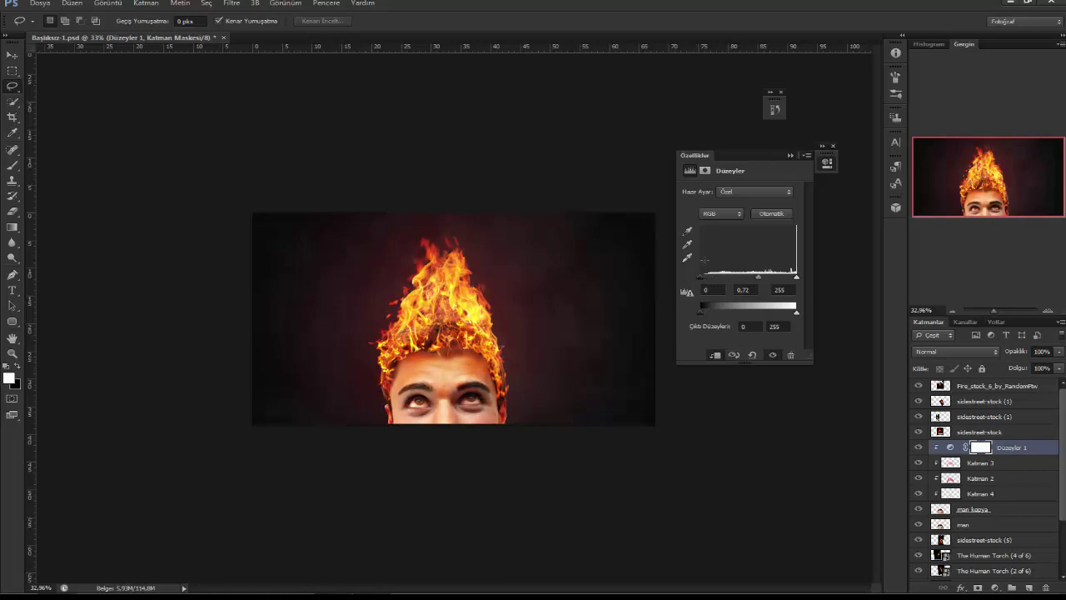
{"action": "left_click", "coordinate": [791, 155]}
{"action": "scroll", "coordinate": [530, 330], "scroll_direction": "down", "scroll_amount": 1}
{"action": "scroll", "coordinate": [500, 337], "scroll_direction": "up", "scroll_amount": 2}
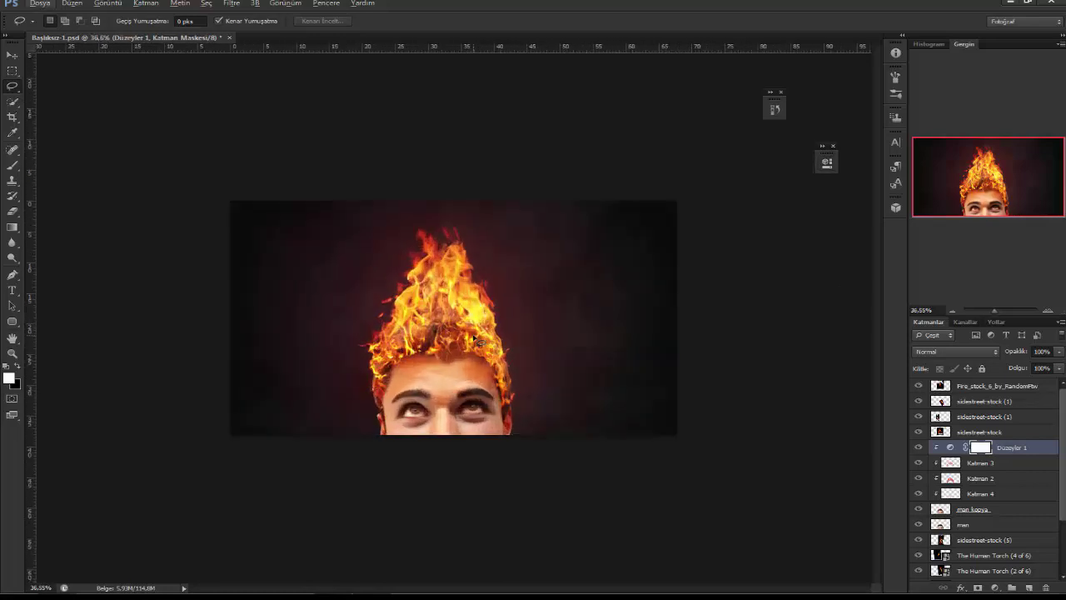
{"action": "left_click", "coordinate": [917, 447]}
{"action": "left_click", "coordinate": [917, 447]}
{"action": "left_click", "coordinate": [917, 448]}
{"action": "left_click", "coordinate": [916, 448]}
{"action": "scroll", "coordinate": [398, 442], "scroll_direction": "up", "scroll_amount": 5}
{"action": "scroll", "coordinate": [347, 527], "scroll_direction": "up", "scroll_amount": 2}
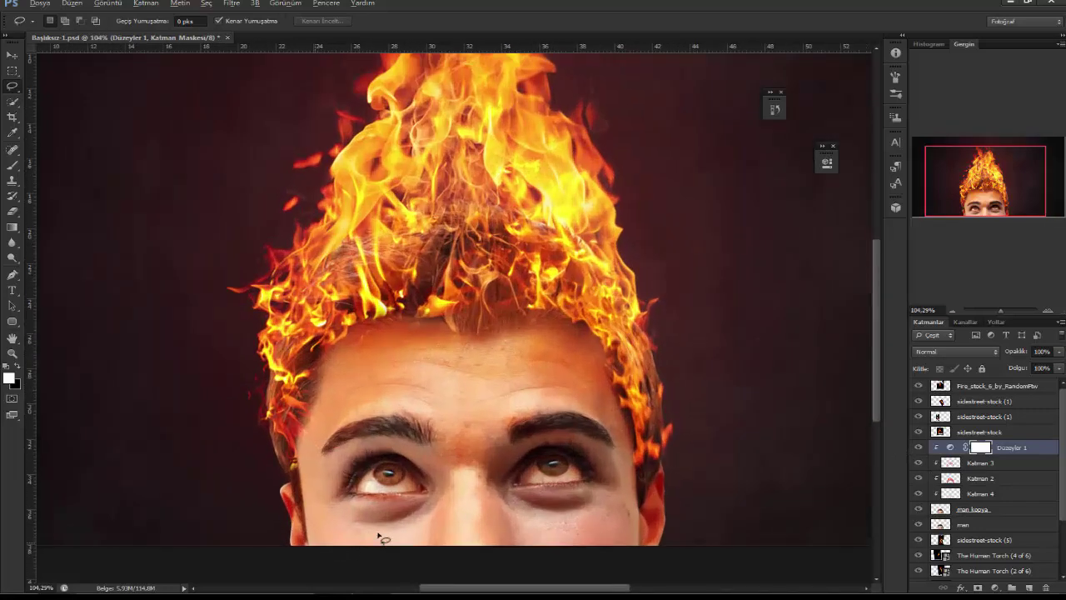
Place The Human Torch (3 of 6).jpg from the fire-images folder into the document
{"action": "left_click", "coordinate": [64, 566]}
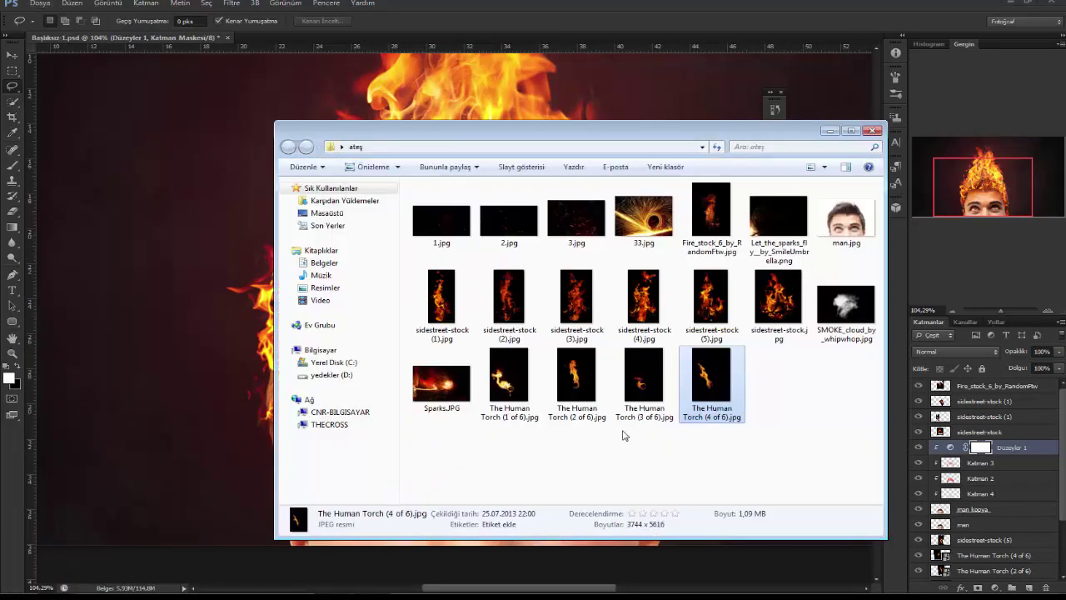
{"action": "left_click", "coordinate": [641, 383]}
{"action": "left_click", "coordinate": [346, 461]}
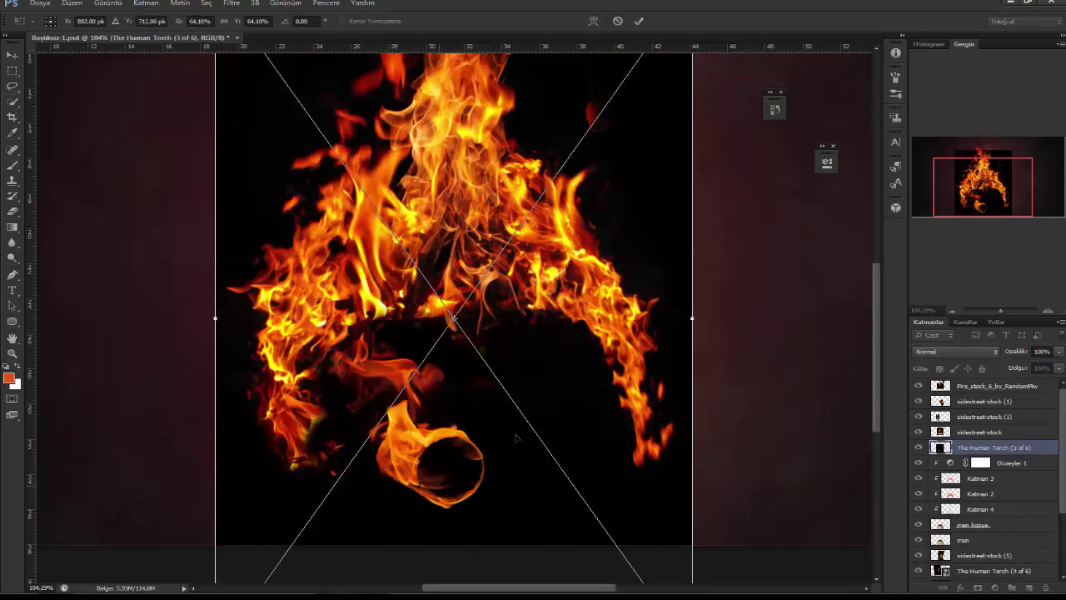
Shrink the placed flame onto the left eye and set it to Screen blend mode
{"action": "scroll", "coordinate": [505, 366], "scroll_direction": "down", "scroll_amount": 2}
{"action": "mouse_move", "coordinate": [648, 83]}
{"action": "left_mouse_down"}
{"action": "mouse_move", "coordinate": [342, 530]}
{"action": "mouse_move", "coordinate": [420, 454]}
{"action": "left_mouse_up"}
{"action": "scroll", "coordinate": [424, 488], "scroll_direction": "up", "scroll_amount": 3}
{"action": "scroll", "coordinate": [424, 488], "scroll_direction": "up", "scroll_amount": 2}
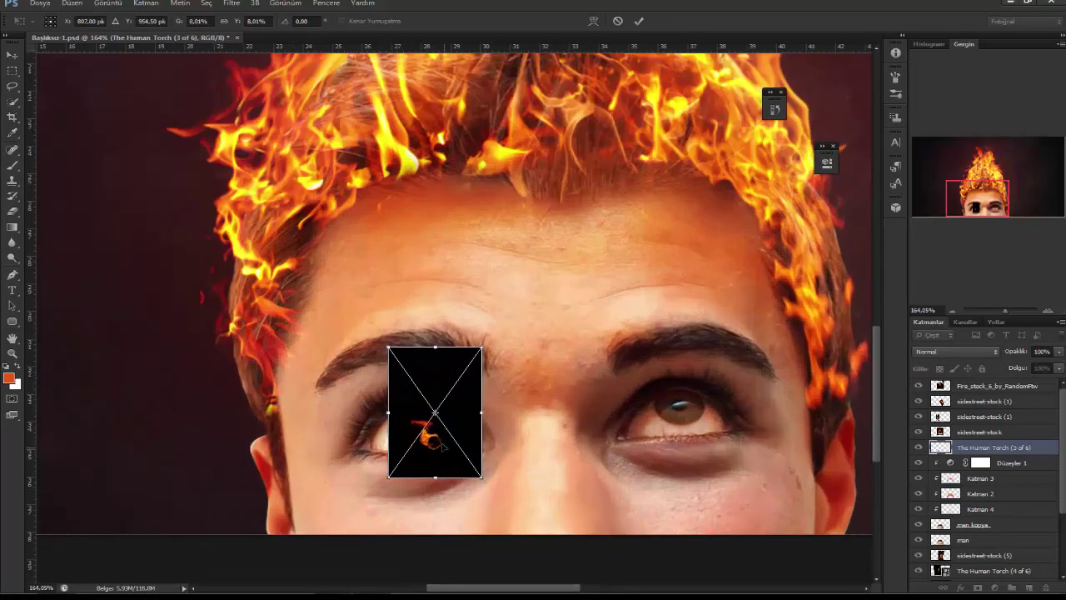
{"action": "left_click_drag", "start_coordinate": [454, 412], "coordinate": [454, 403]}
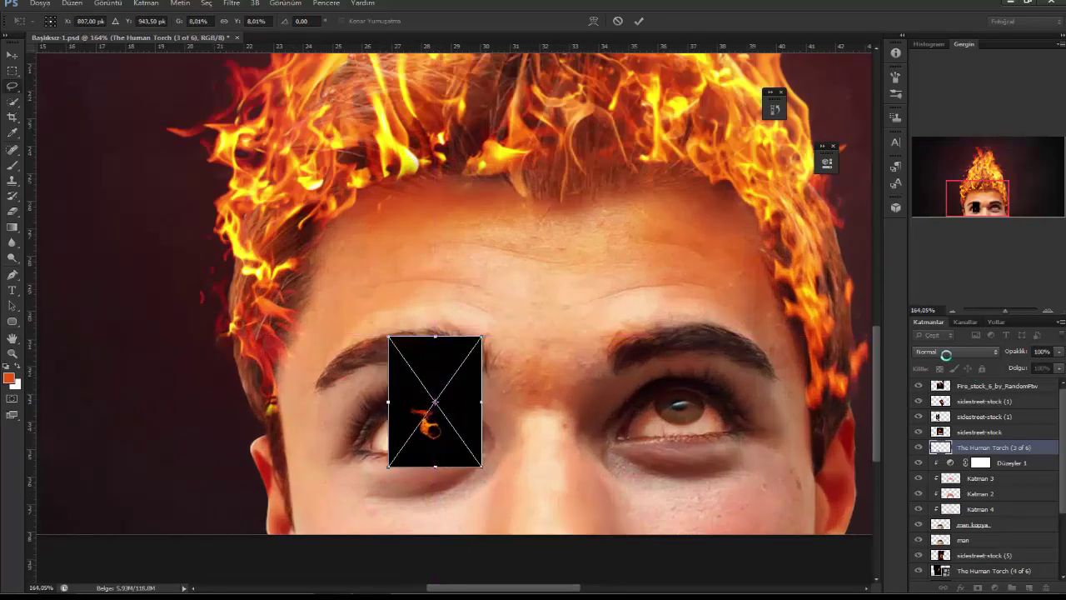
{"action": "left_click", "coordinate": [950, 352]}
{"action": "left_click", "coordinate": [924, 146]}
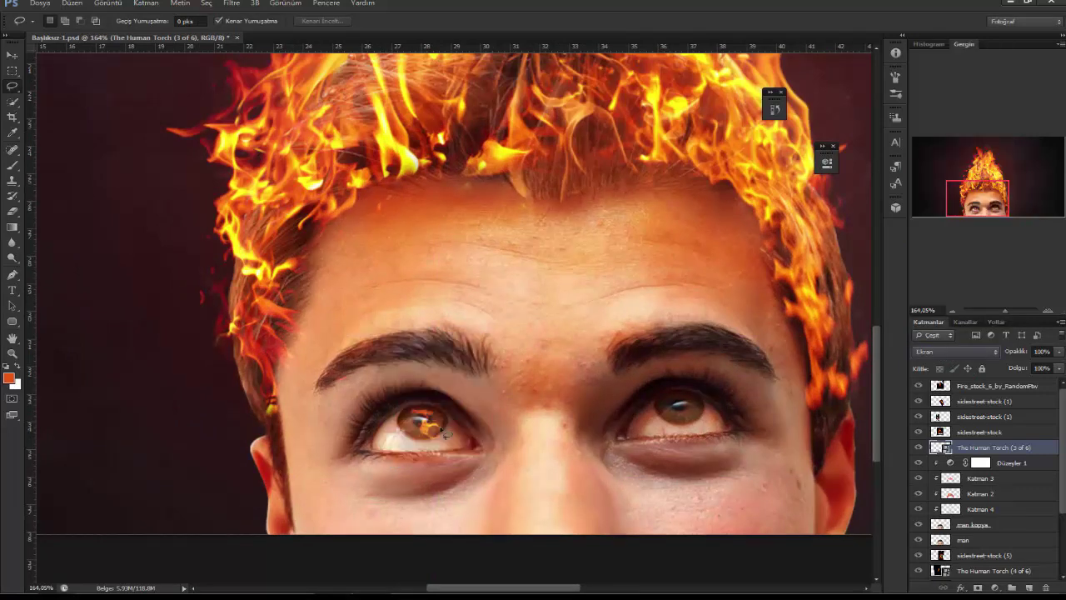
{"action": "left_click", "coordinate": [7, 55]}
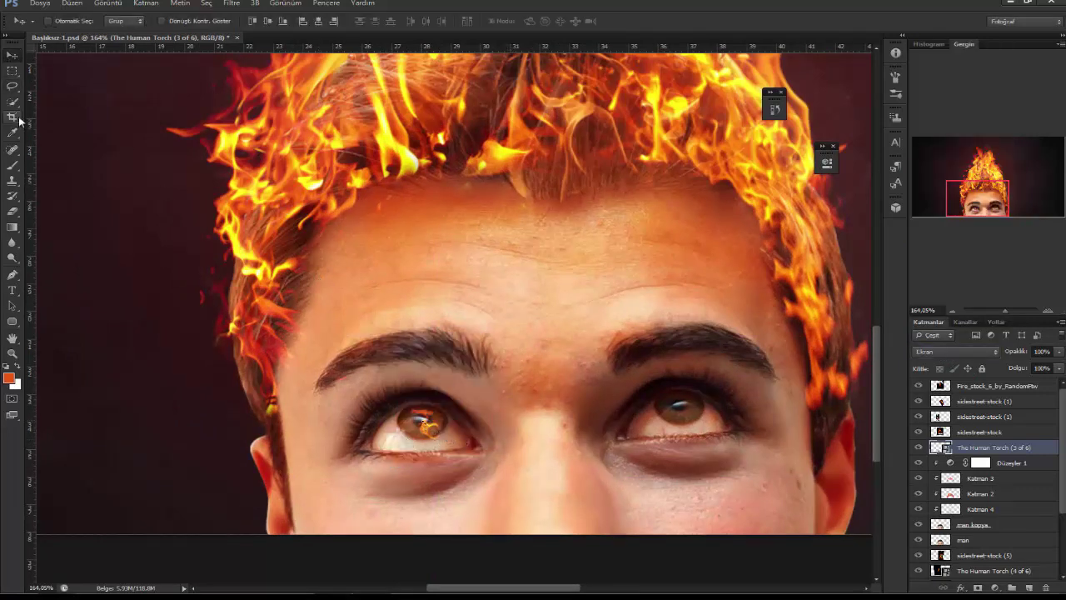
{"action": "left_click", "coordinate": [12, 86]}
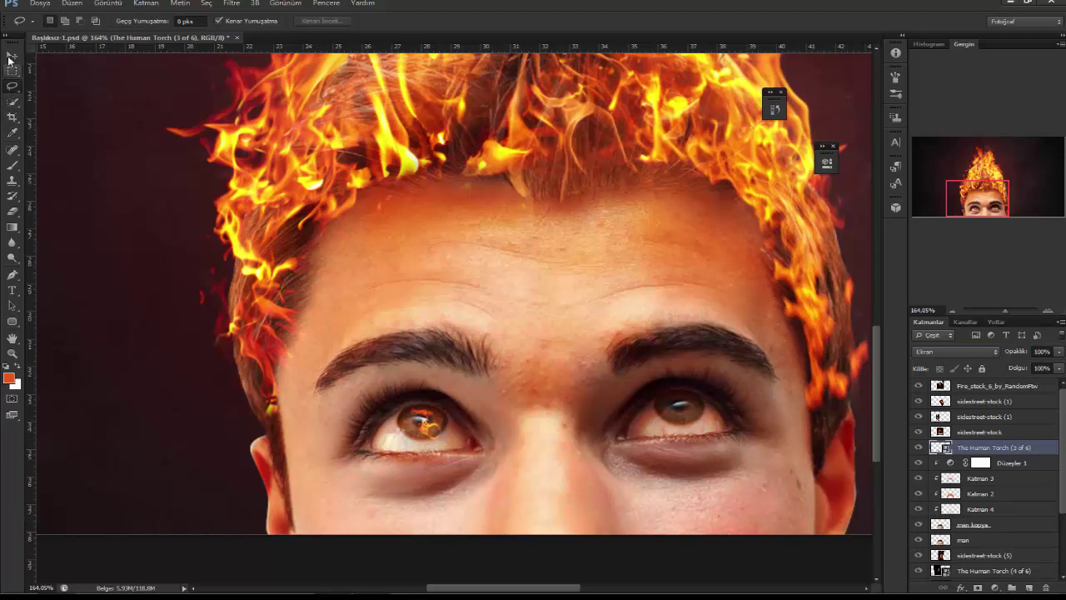
Rotate the eye flame about -128°, move it over the iris and warp it to the eye's curve
{"action": "key", "text": "ctrl+t"}
{"action": "left_click_drag", "start_coordinate": [508, 398], "coordinate": [432, 361]}
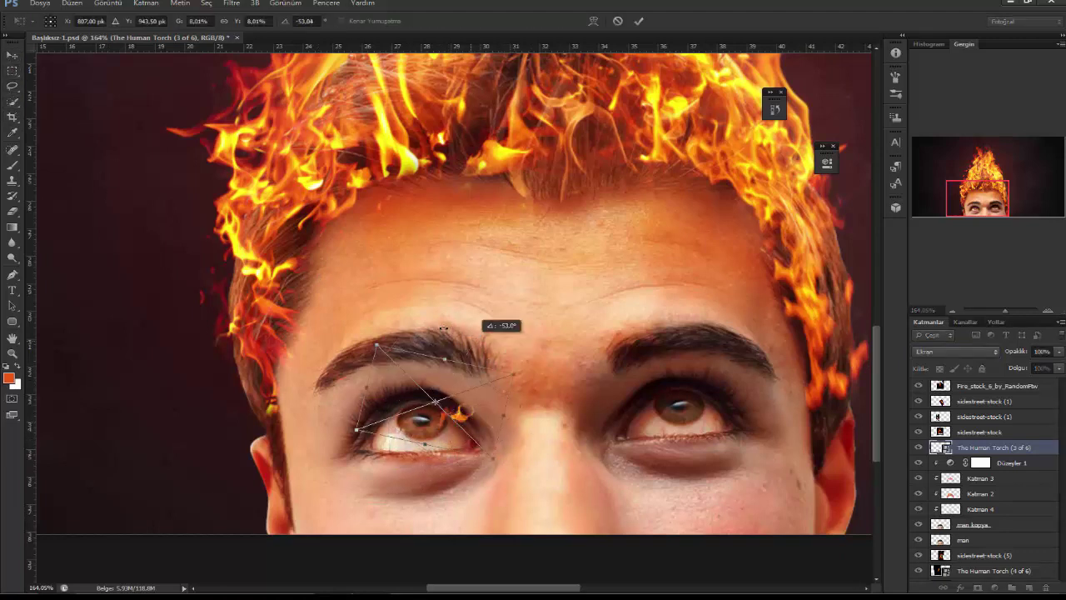
{"action": "left_click_drag", "start_coordinate": [466, 391], "coordinate": [432, 427]}
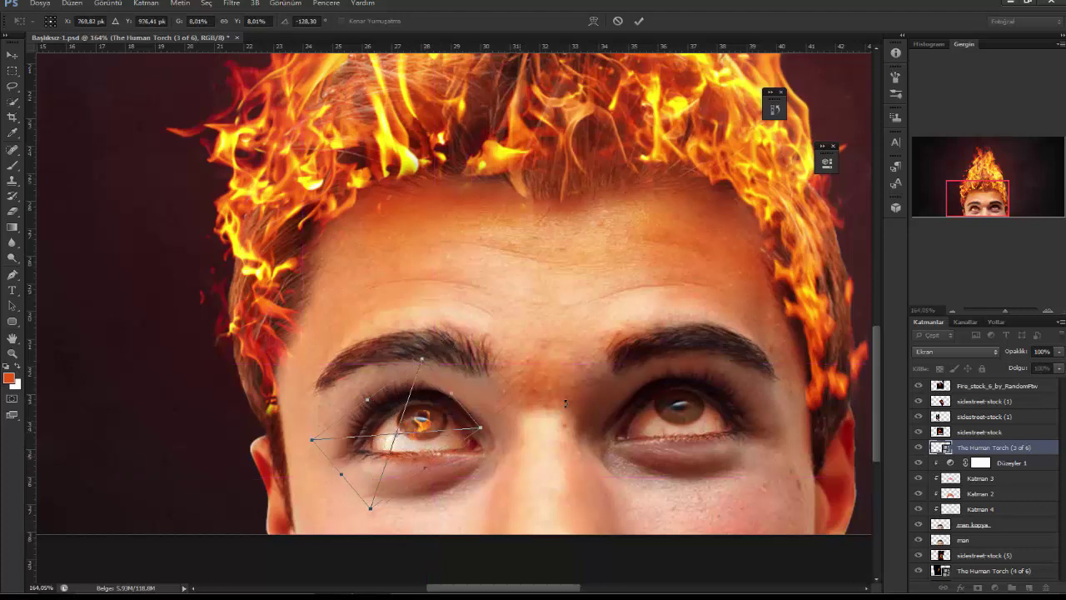
{"action": "left_click", "coordinate": [592, 22]}
{"action": "left_click_drag", "start_coordinate": [433, 429], "coordinate": [423, 424]}
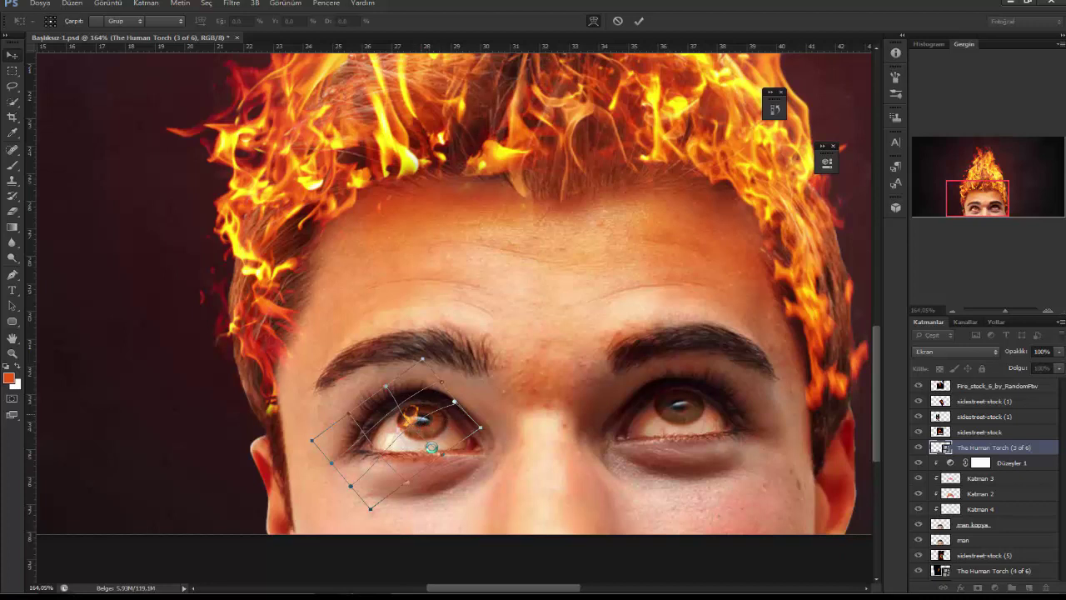
{"action": "key", "text": "Return"}
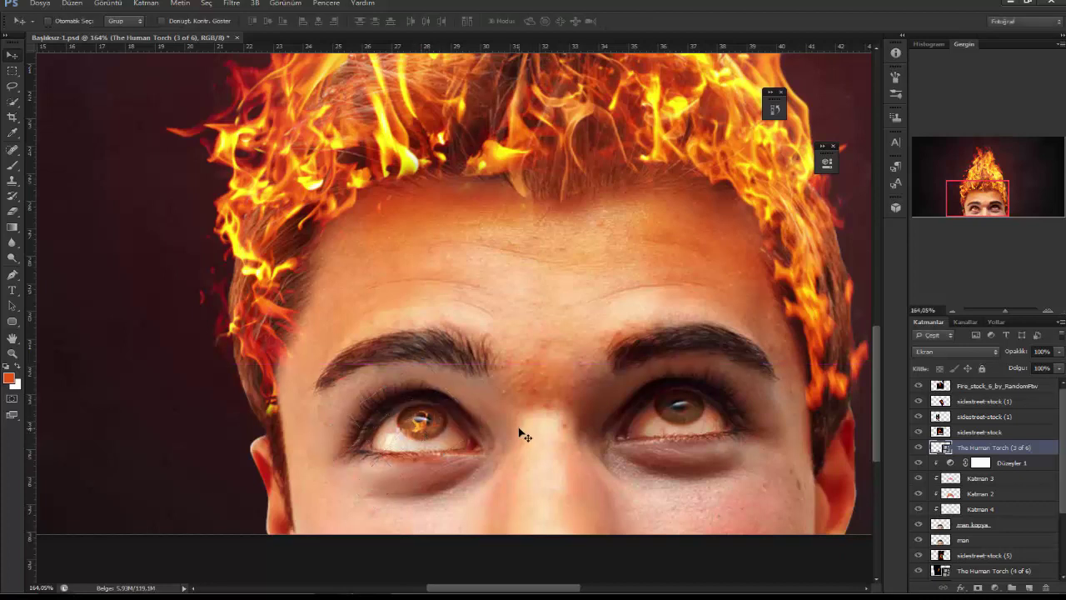
Nudge the eye flame slightly within the eye and view the whole image
{"action": "key", "text": "ctrl+t"}
{"action": "mouse_move", "coordinate": [466, 433]}
{"action": "left_mouse_down"}
{"action": "mouse_move", "coordinate": [512, 416]}
{"action": "mouse_move", "coordinate": [504, 445]}
{"action": "left_mouse_up"}
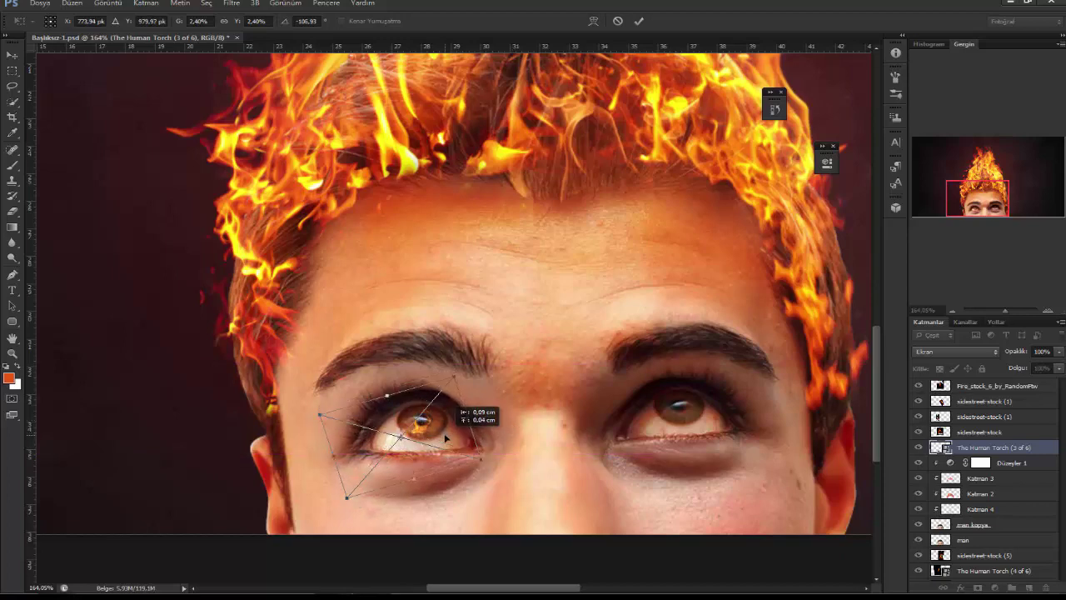
{"action": "key", "text": "Return"}
{"action": "key", "text": "ctrl+0"}
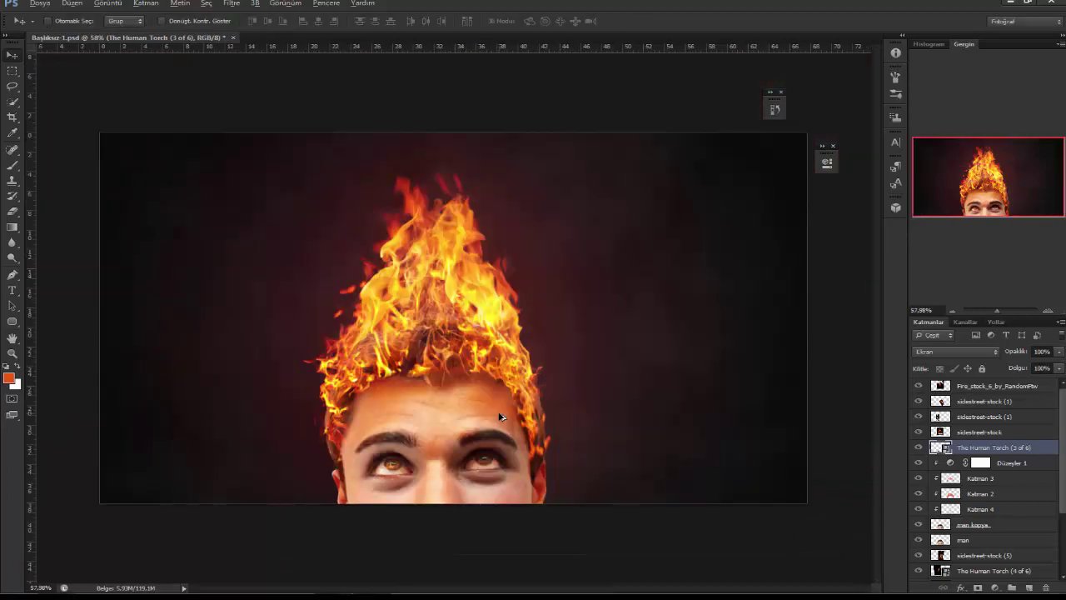
{"action": "scroll", "coordinate": [368, 524], "scroll_direction": "up", "scroll_amount": 3}
{"action": "scroll", "coordinate": [361, 547], "scroll_direction": "up", "scroll_amount": 3}
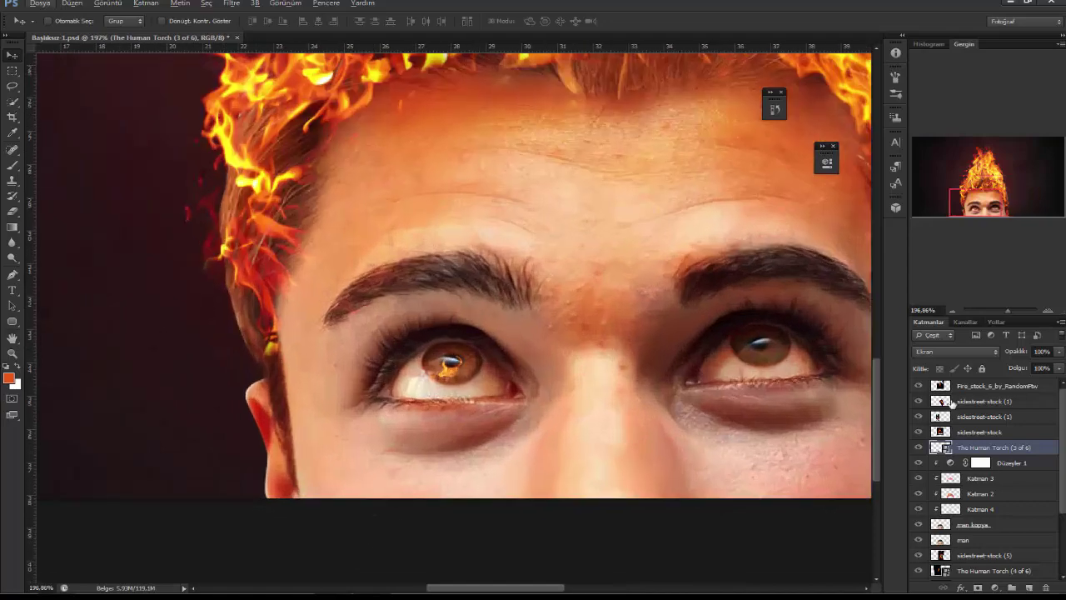
Duplicate both Human Torch eye flame layers
{"action": "left_click_drag", "start_coordinate": [983, 450], "coordinate": [1029, 587]}
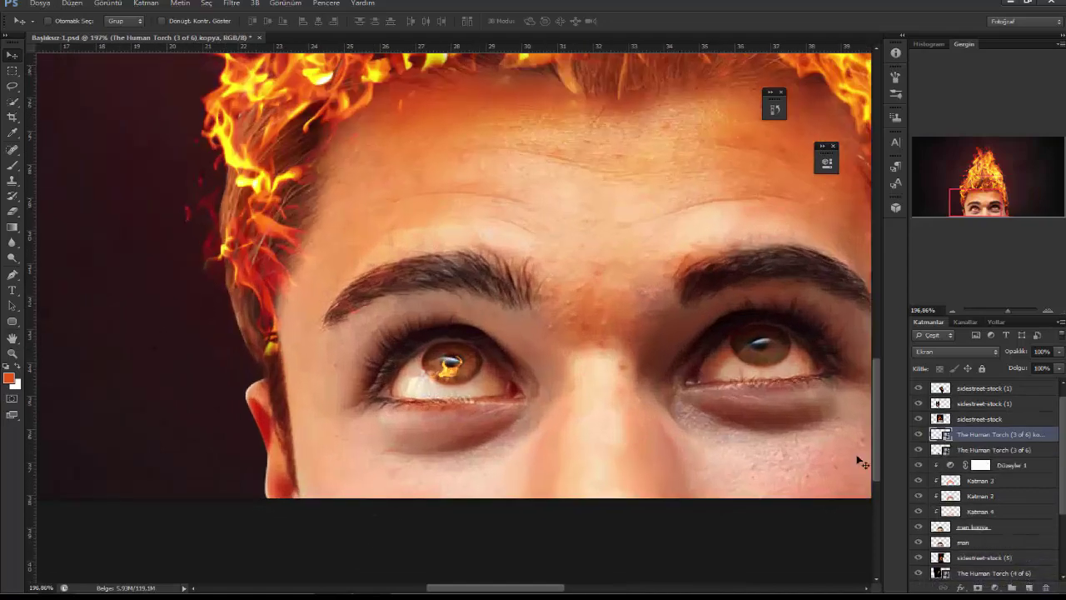
{"action": "scroll", "coordinate": [635, 403], "scroll_direction": "down", "scroll_amount": 3}
{"action": "scroll", "coordinate": [637, 404], "scroll_direction": "down", "scroll_amount": 2}
{"action": "scroll", "coordinate": [367, 494], "scroll_direction": "up", "scroll_amount": 2}
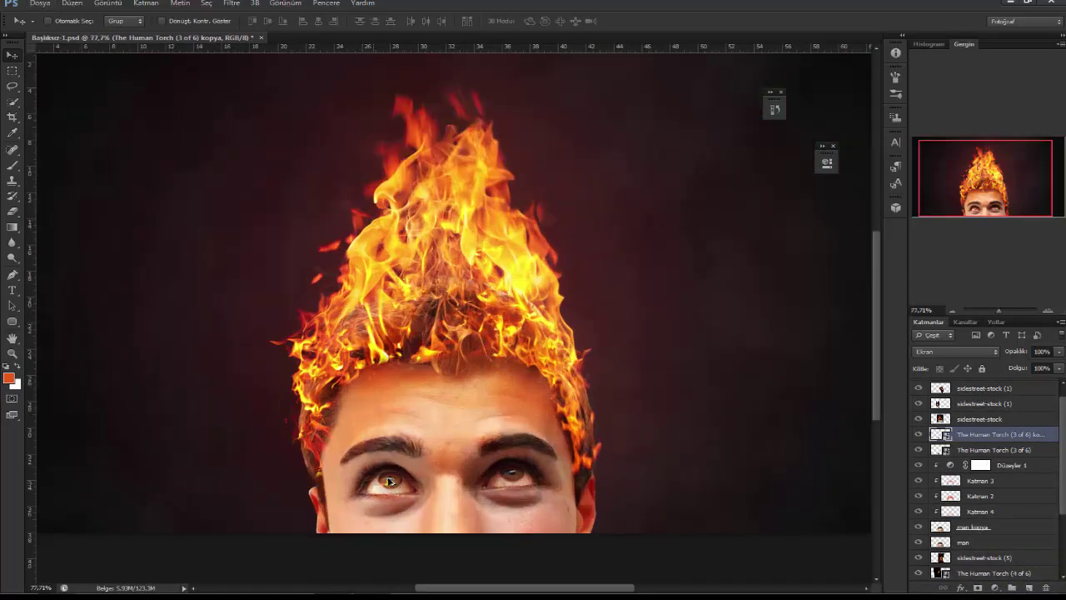
{"action": "scroll", "coordinate": [375, 533], "scroll_direction": "up", "scroll_amount": 1}
{"action": "left_click", "coordinate": [994, 450], "text": "shift"}
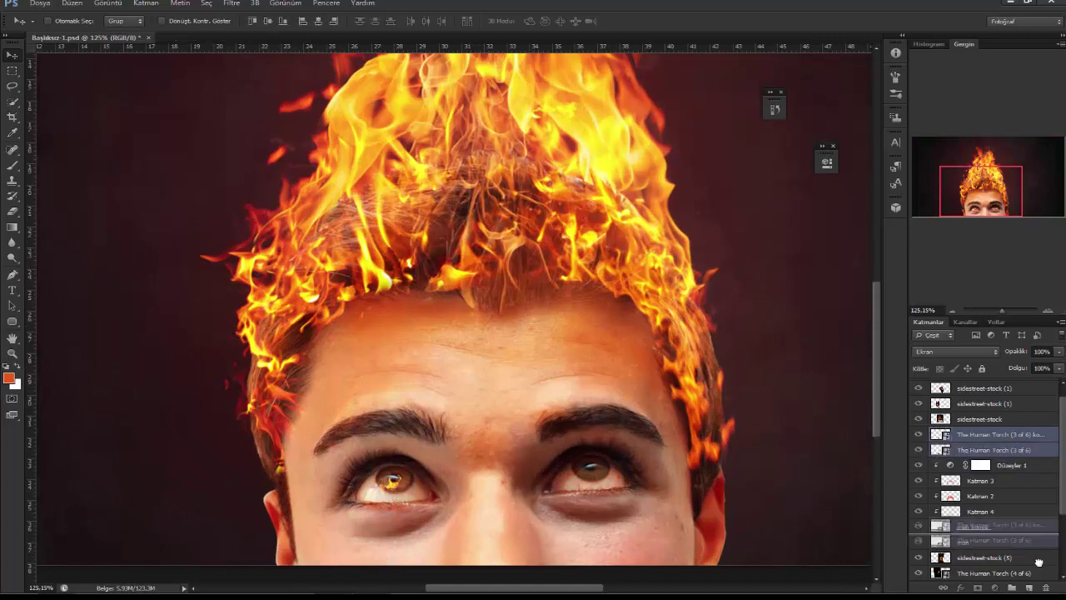
{"action": "left_click_drag", "start_coordinate": [994, 450], "coordinate": [1030, 587]}
Flip the copied flames horizontally, position them over the right eye, and commit the transform
{"action": "key", "text": "ctrl+t"}
{"action": "right_click", "coordinate": [406, 523]}
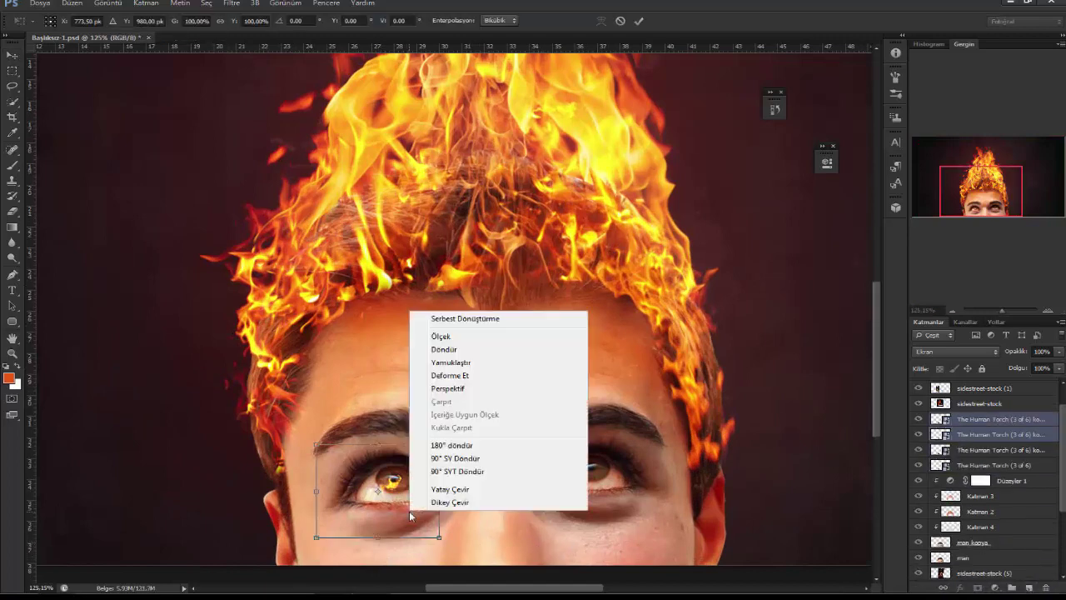
{"action": "left_click", "coordinate": [408, 487]}
{"action": "left_click_drag", "start_coordinate": [406, 486], "coordinate": [600, 485]}
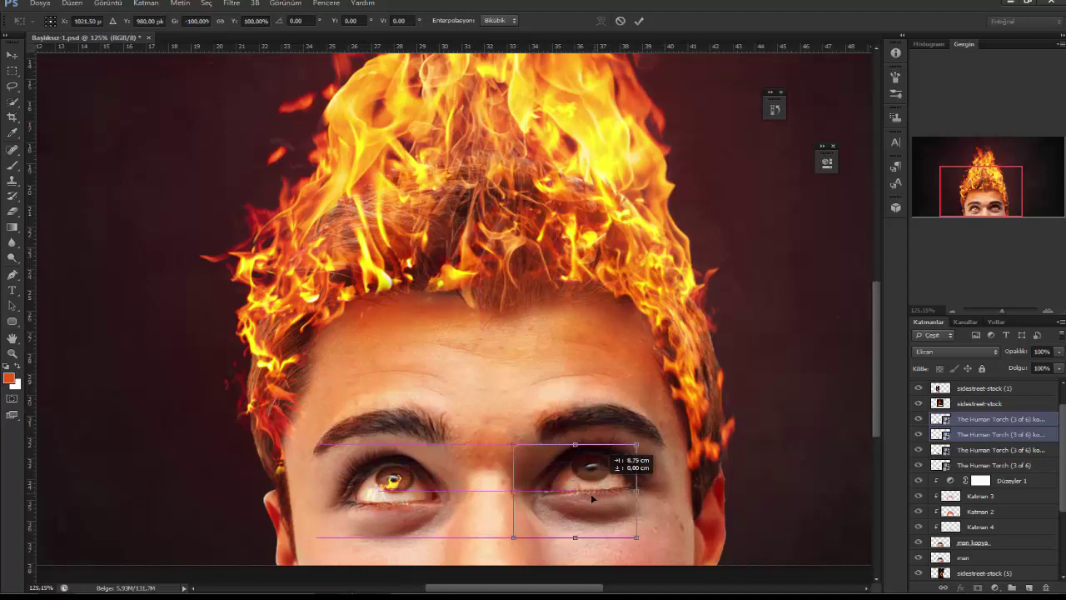
{"action": "scroll", "coordinate": [592, 497], "scroll_direction": "up", "scroll_amount": 2}
{"action": "left_click_drag", "start_coordinate": [571, 488], "coordinate": [614, 472]}
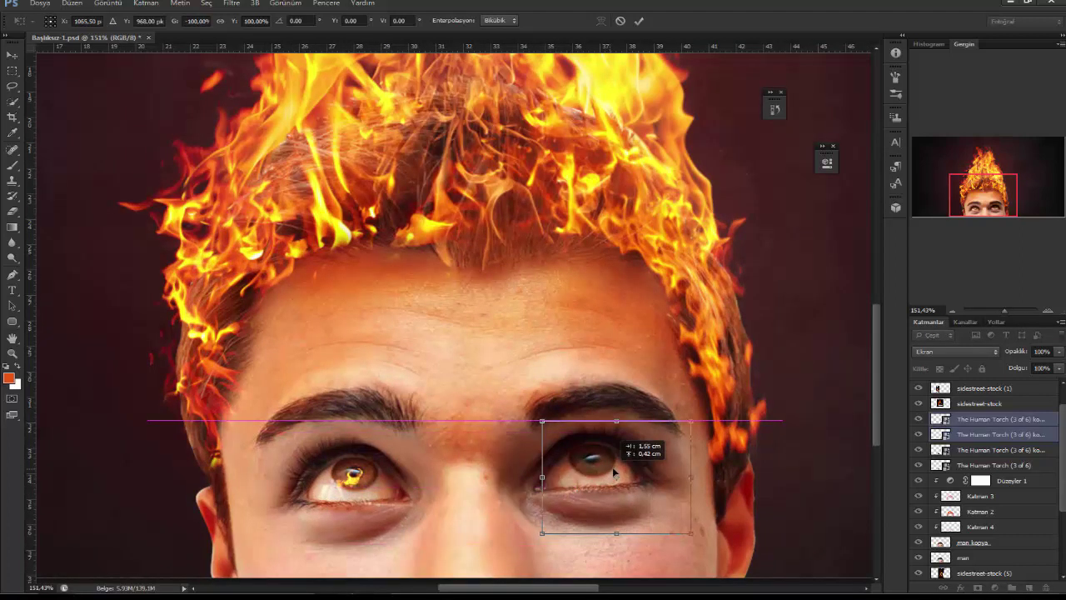
{"action": "key", "text": "Right"}
{"action": "key", "text": "Right"}
{"action": "key", "text": "Right"}
{"action": "key", "text": "Left"}
{"action": "key", "text": "Left"}
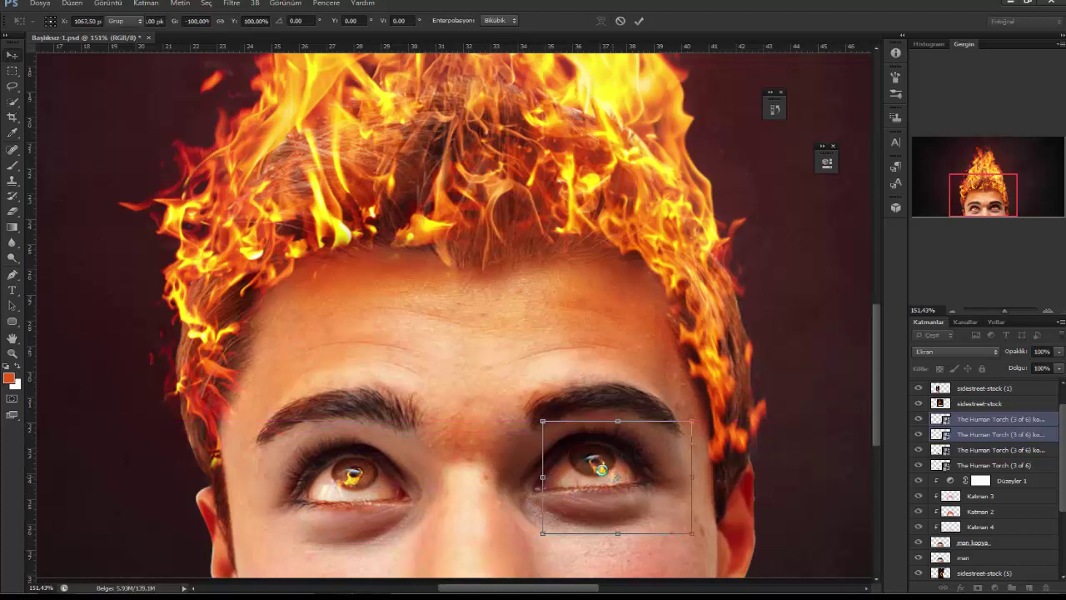
{"action": "key", "text": "Return"}
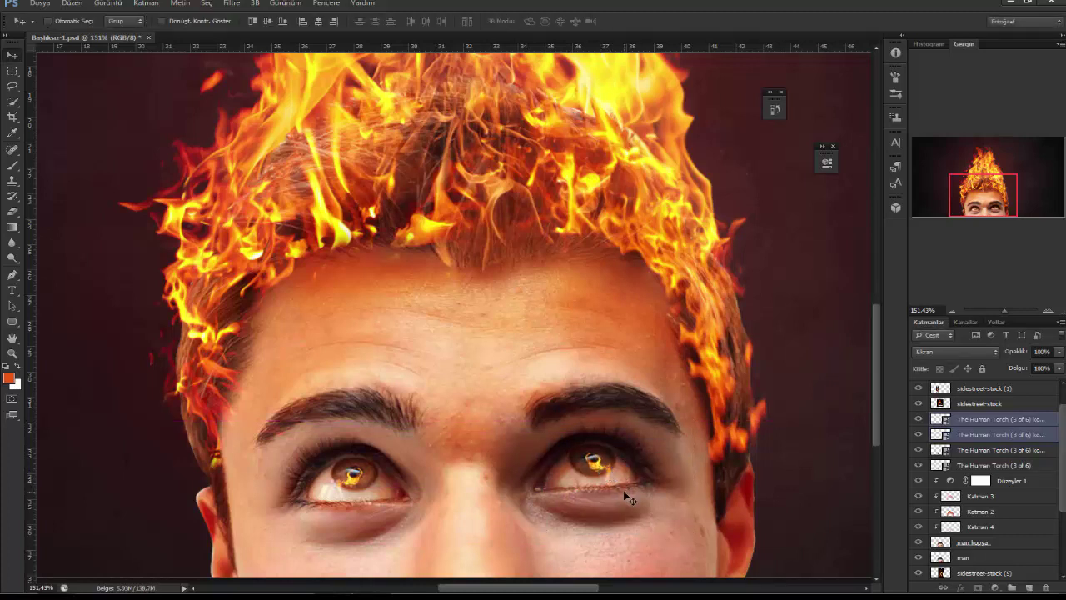
Select the four Human Torch eye flame layers and group them into Grup 1
{"action": "scroll", "coordinate": [626, 498], "scroll_direction": "down", "scroll_amount": 5}
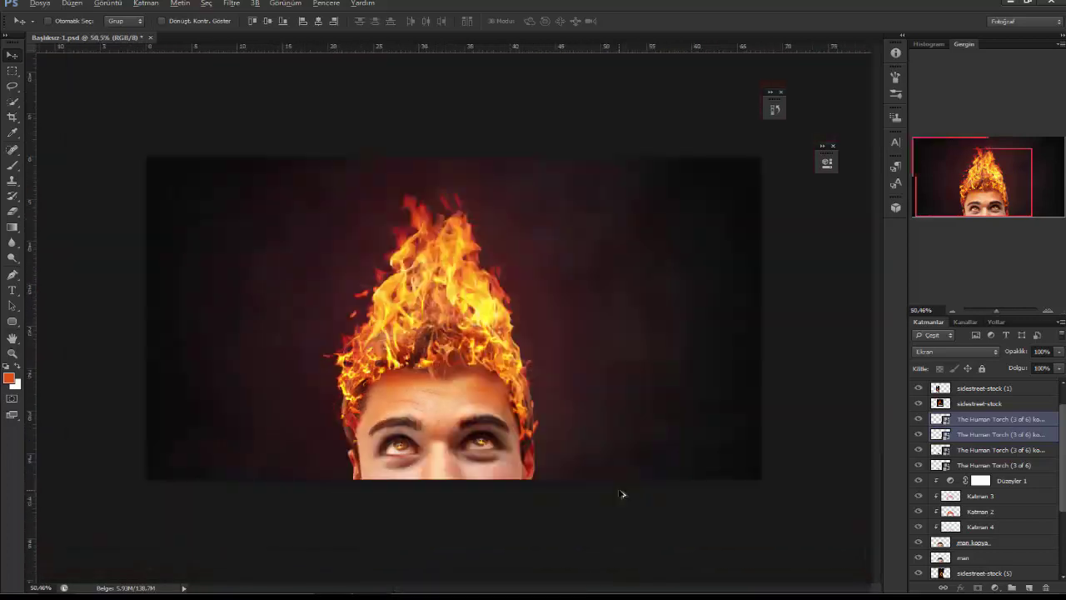
{"action": "scroll", "coordinate": [341, 543], "scroll_direction": "up", "scroll_amount": 5}
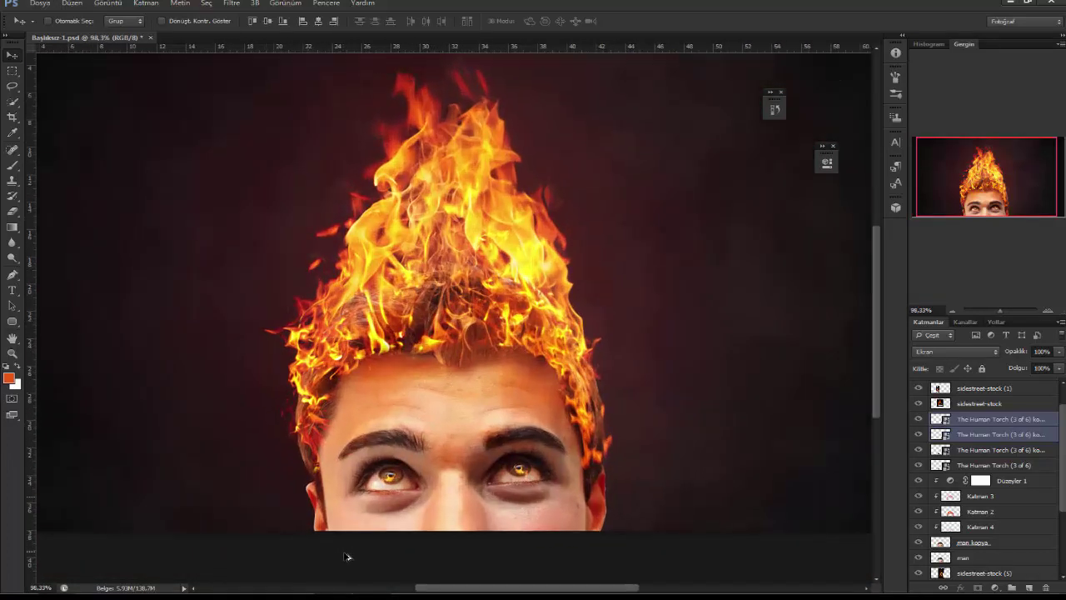
{"action": "scroll", "coordinate": [345, 551], "scroll_direction": "up", "scroll_amount": 2}
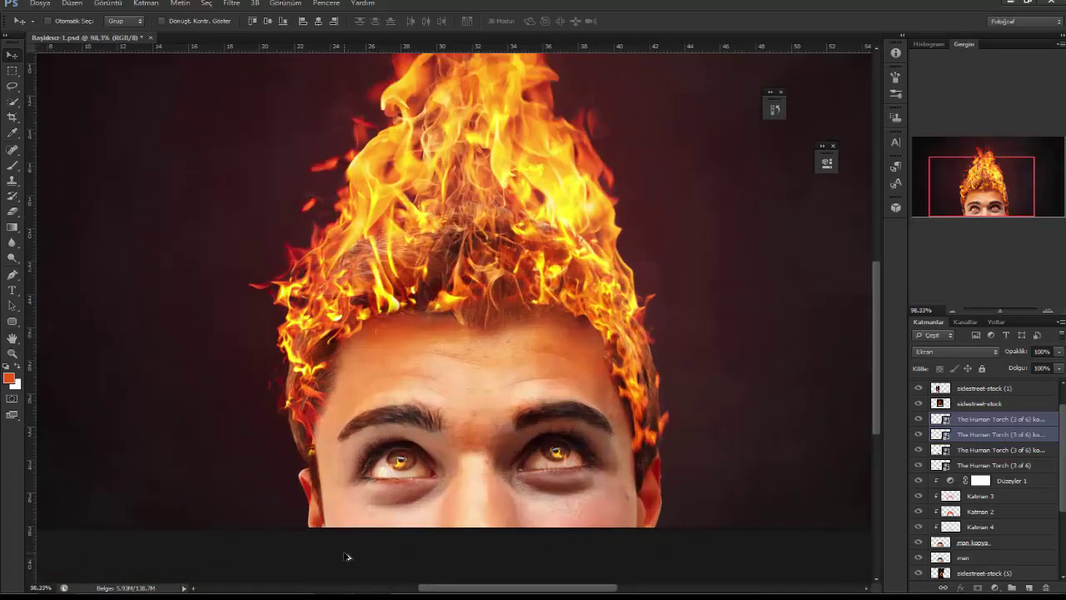
{"action": "right_click", "coordinate": [980, 439]}
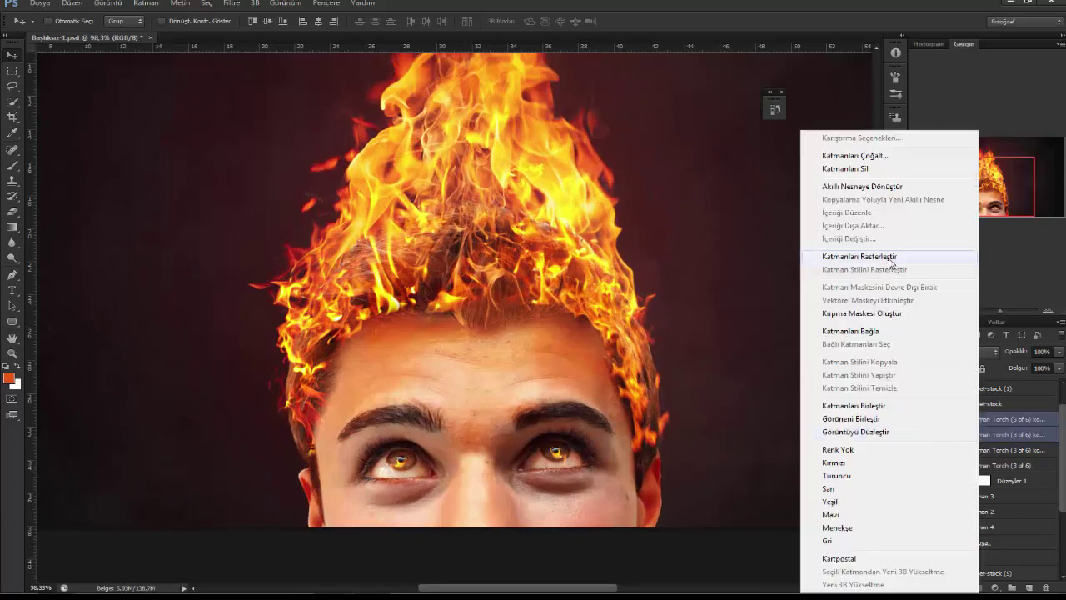
{"action": "left_click", "coordinate": [995, 420]}
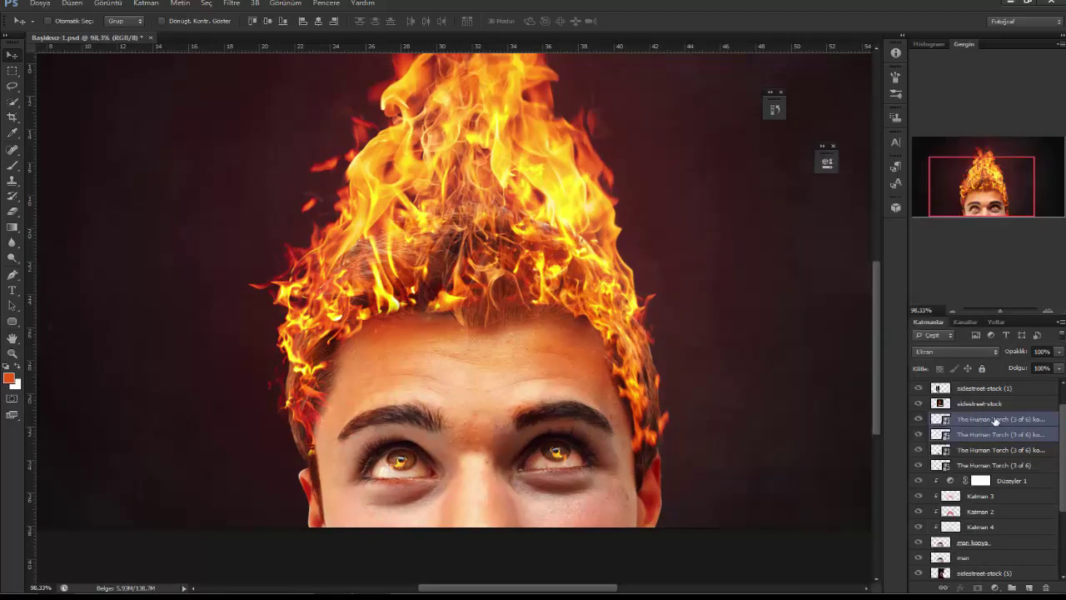
{"action": "left_click", "coordinate": [998, 423]}
{"action": "left_click", "coordinate": [991, 465], "text": "shift"}
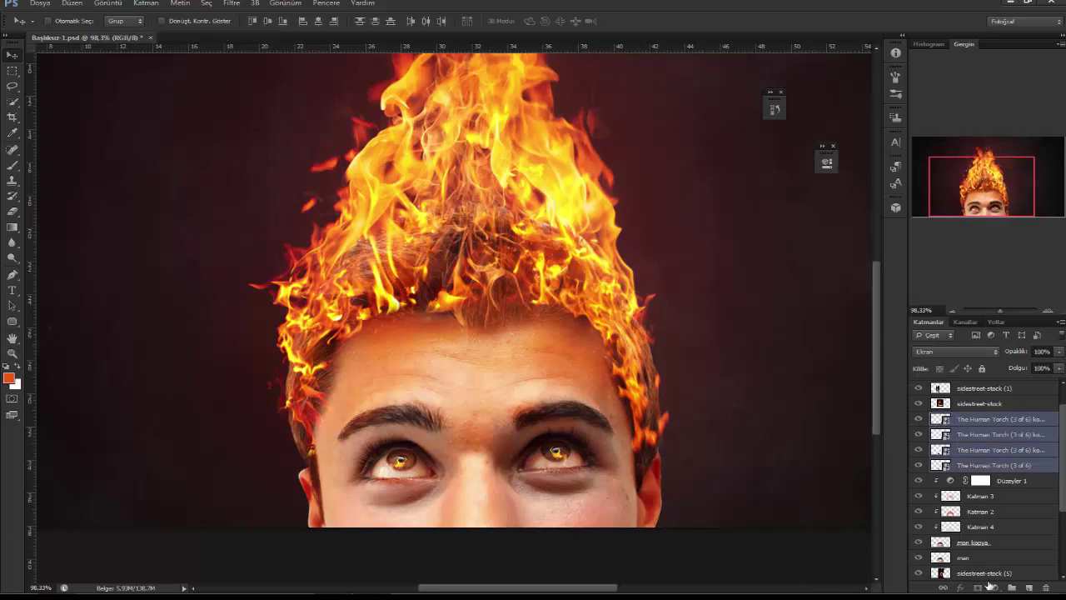
{"action": "left_click", "coordinate": [1012, 587]}
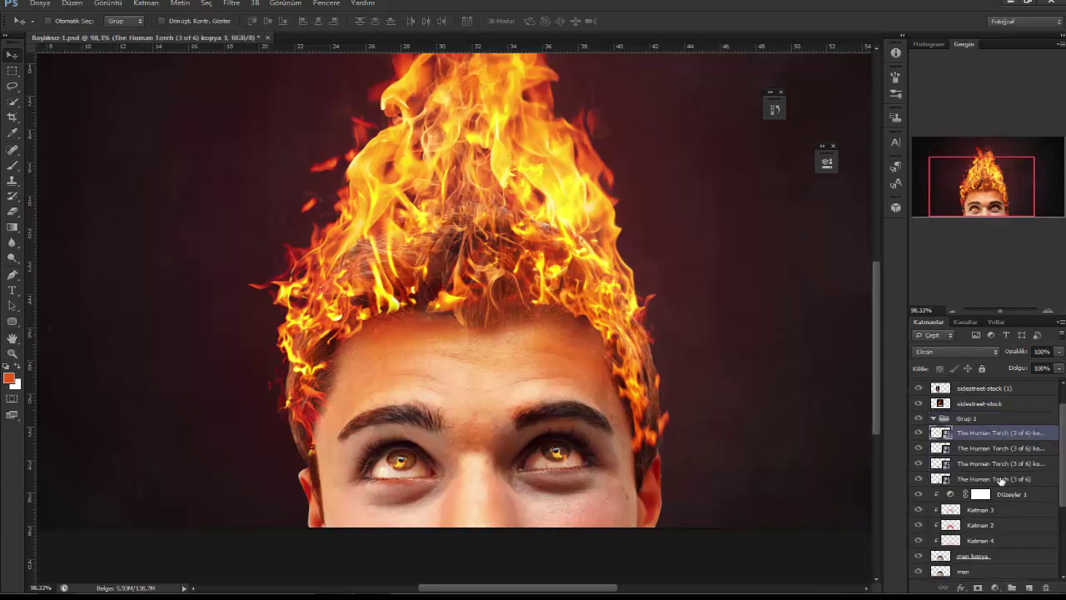
Merge Grup 1 into a single eye-reflection layer
{"action": "left_click", "coordinate": [999, 478], "text": "shift"}
{"action": "left_click_drag", "start_coordinate": [999, 479], "coordinate": [966, 418]}
{"action": "right_click", "coordinate": [980, 425]}
{"action": "left_click", "coordinate": [980, 425]}
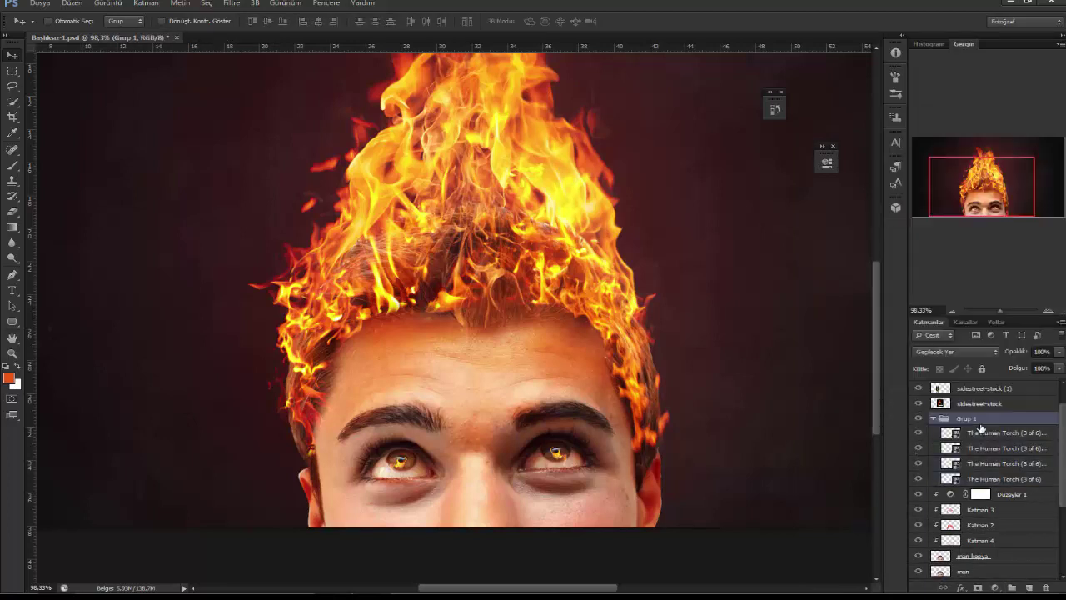
{"action": "left_click", "coordinate": [227, 4]}
{"action": "left_click", "coordinate": [974, 422]}
{"action": "right_click", "coordinate": [973, 421]}
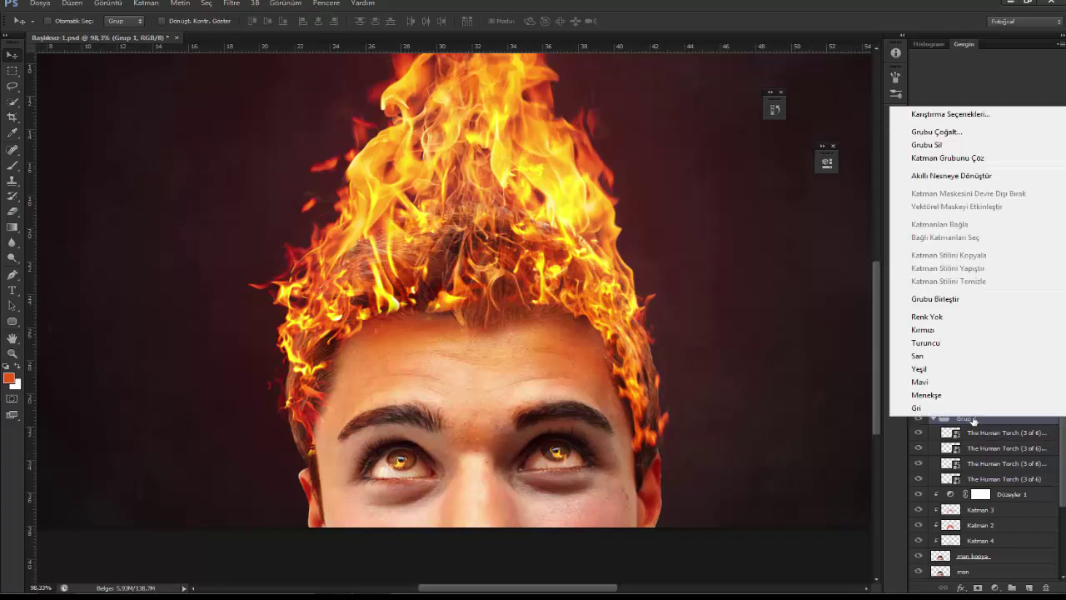
{"action": "left_click", "coordinate": [954, 299]}
{"action": "left_click", "coordinate": [952, 353]}
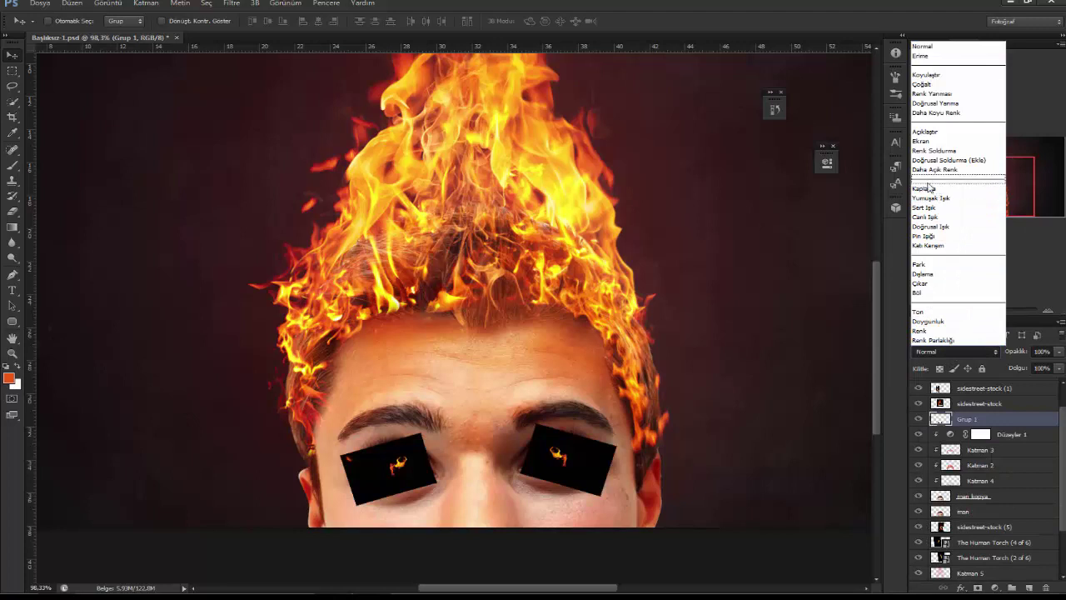
Set Grup 1 to Screen blend mode and apply a Gaussian Blur of radius 0.6 px
{"action": "left_click", "coordinate": [923, 141]}
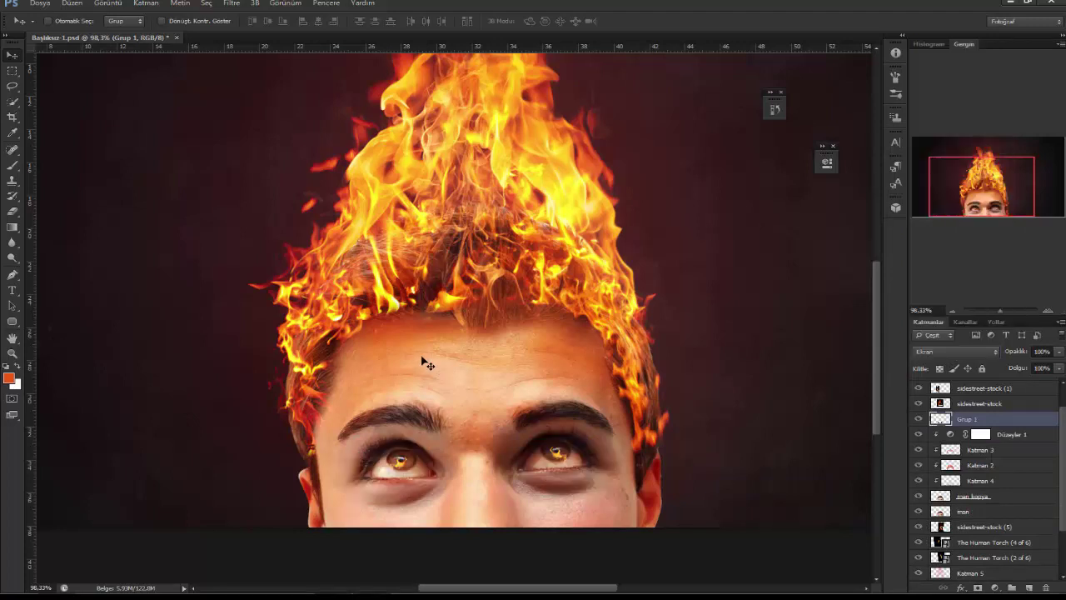
{"action": "left_click", "coordinate": [224, 4]}
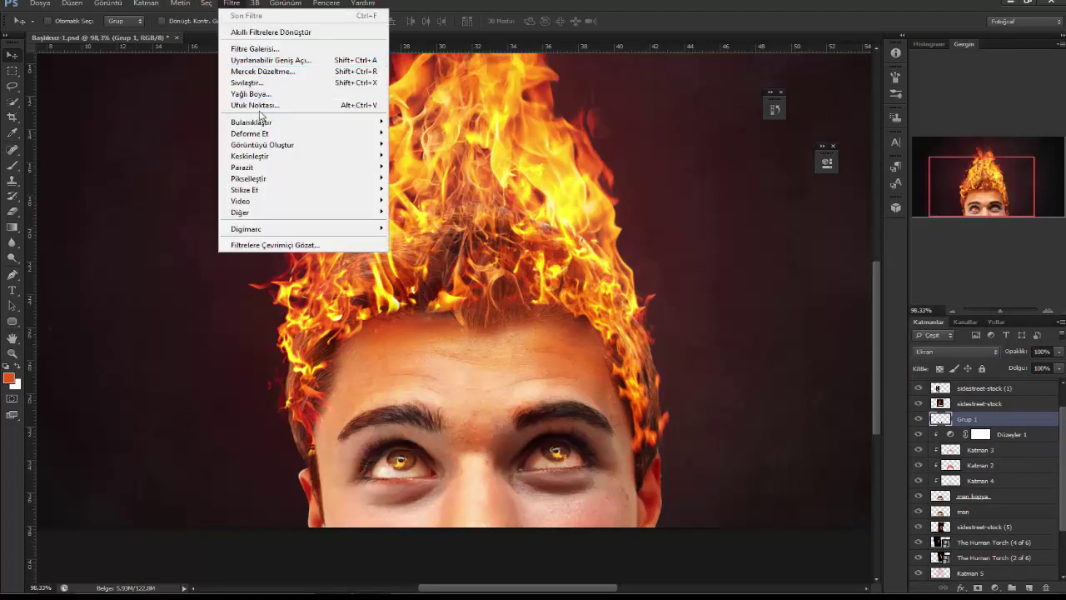
{"action": "mouse_move", "coordinate": [251, 121]}
{"action": "left_click", "coordinate": [455, 196]}
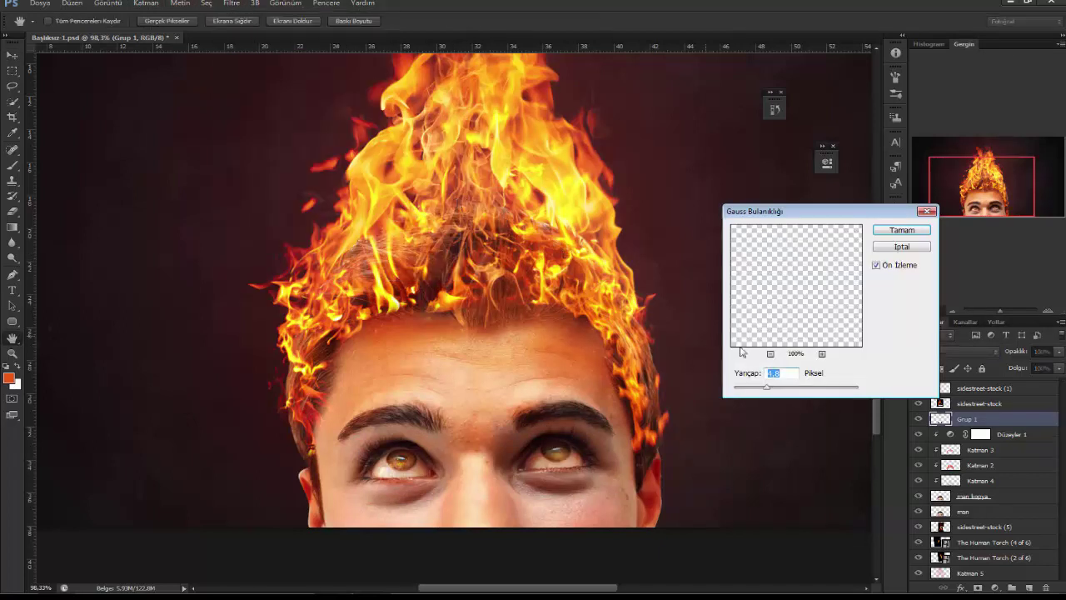
{"action": "left_click_drag", "start_coordinate": [766, 388], "coordinate": [735, 391]}
{"action": "left_click_drag", "start_coordinate": [736, 392], "coordinate": [738, 393]}
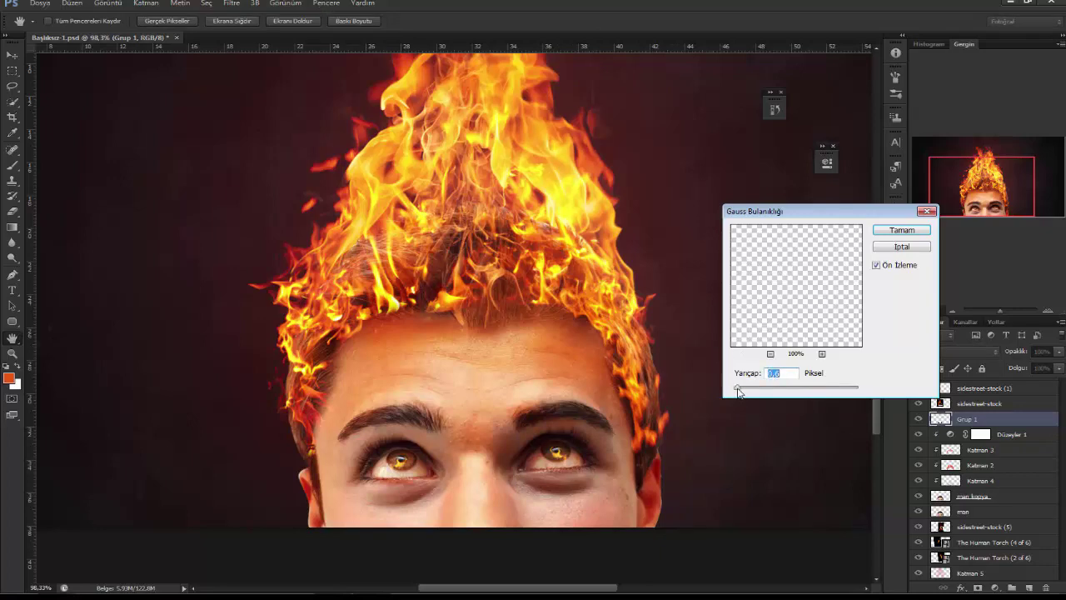
{"action": "left_click", "coordinate": [901, 230]}
{"action": "scroll", "coordinate": [582, 299], "scroll_direction": "down", "scroll_amount": 5}
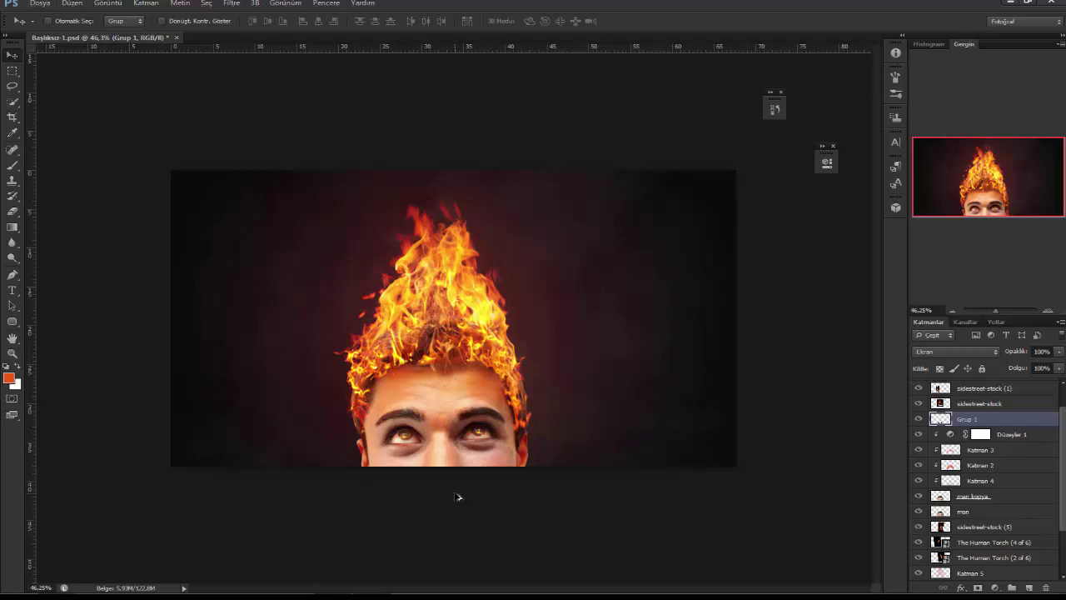
Hide and re-show Grup 1 to compare the eyes with and without reflections
{"action": "scroll", "coordinate": [433, 504], "scroll_direction": "up", "scroll_amount": 1}
{"action": "scroll", "coordinate": [469, 483], "scroll_direction": "up", "scroll_amount": 2}
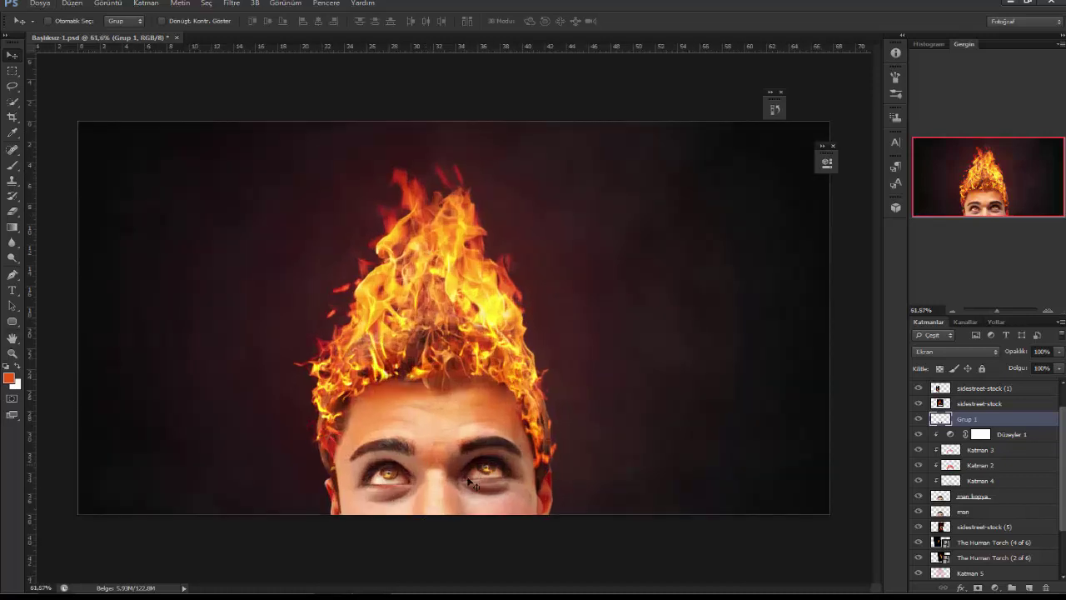
{"action": "left_click", "coordinate": [917, 419]}
{"action": "left_click", "coordinate": [918, 419]}
Free-transform Grup 1, stretching its bottom edge slightly downward over the eyes
{"action": "scroll", "coordinate": [363, 506], "scroll_direction": "down", "scroll_amount": 2}
{"action": "scroll", "coordinate": [442, 480], "scroll_direction": "up", "scroll_amount": 1}
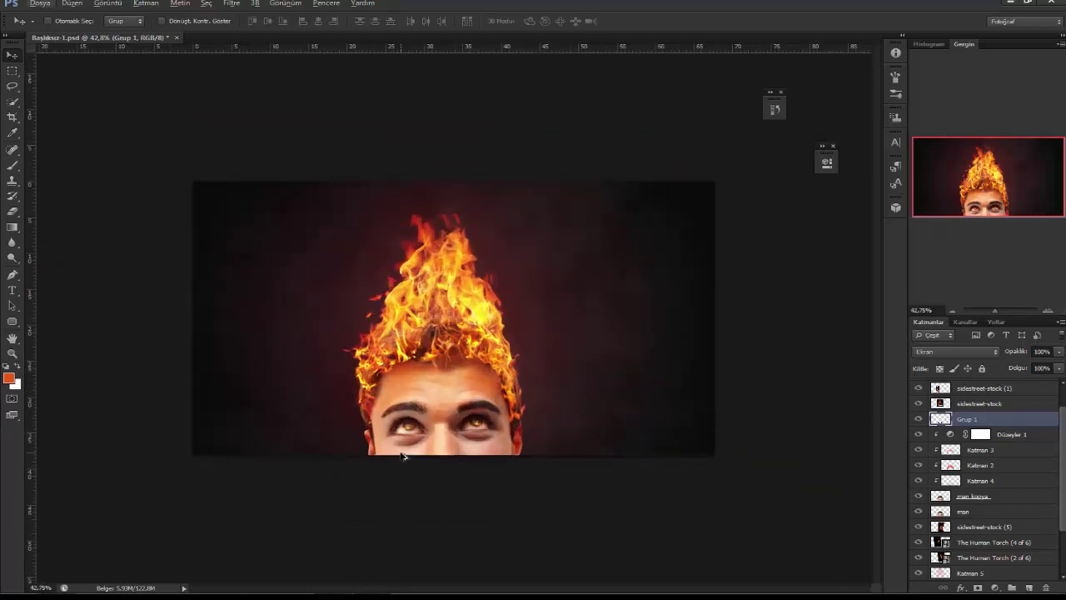
{"action": "scroll", "coordinate": [403, 456], "scroll_direction": "up", "scroll_amount": 1}
{"action": "scroll", "coordinate": [397, 567], "scroll_direction": "up", "scroll_amount": 1}
{"action": "scroll", "coordinate": [396, 566], "scroll_direction": "up", "scroll_amount": 1}
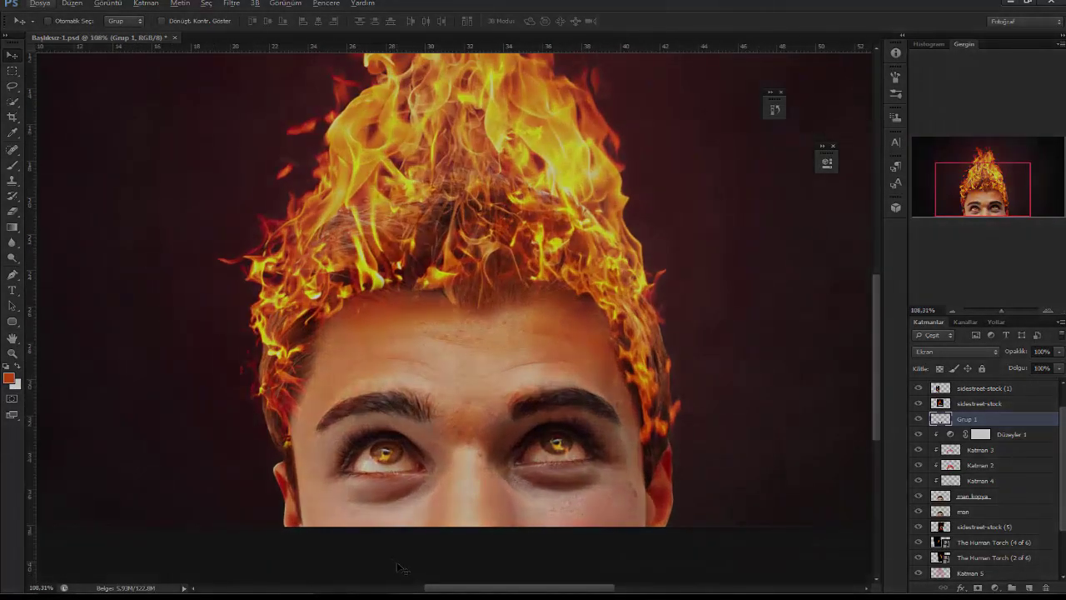
{"action": "key", "text": "ctrl+t"}
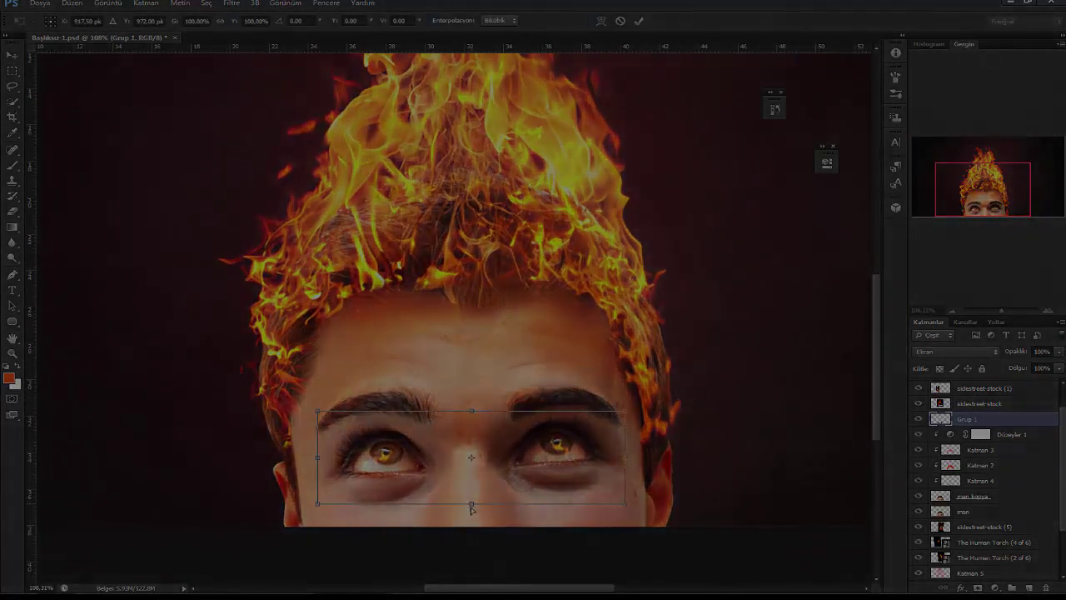
{"action": "left_click_drag", "start_coordinate": [471, 508], "coordinate": [483, 488]}
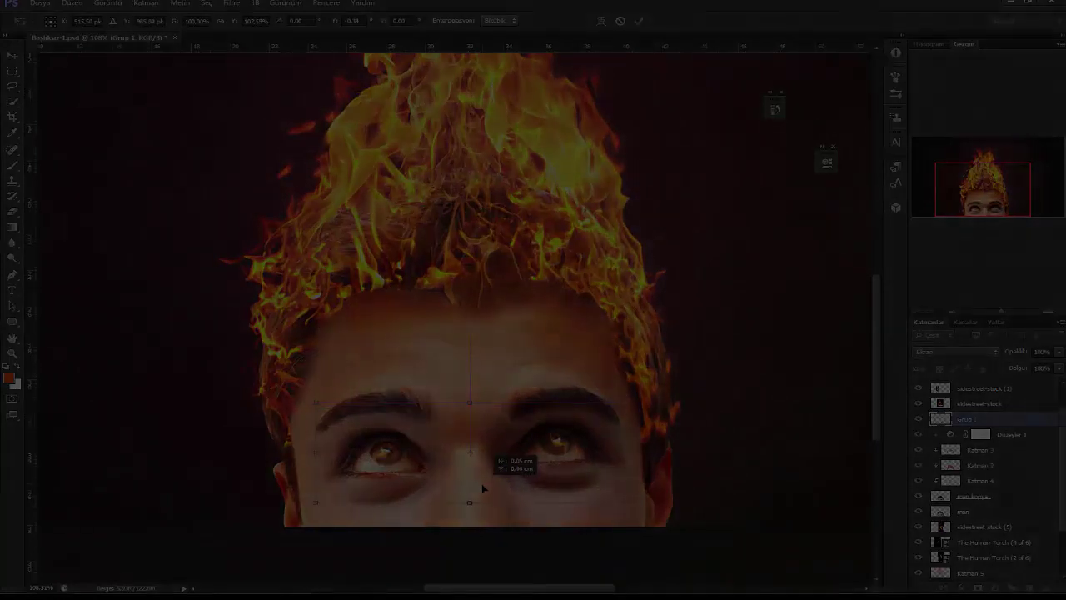